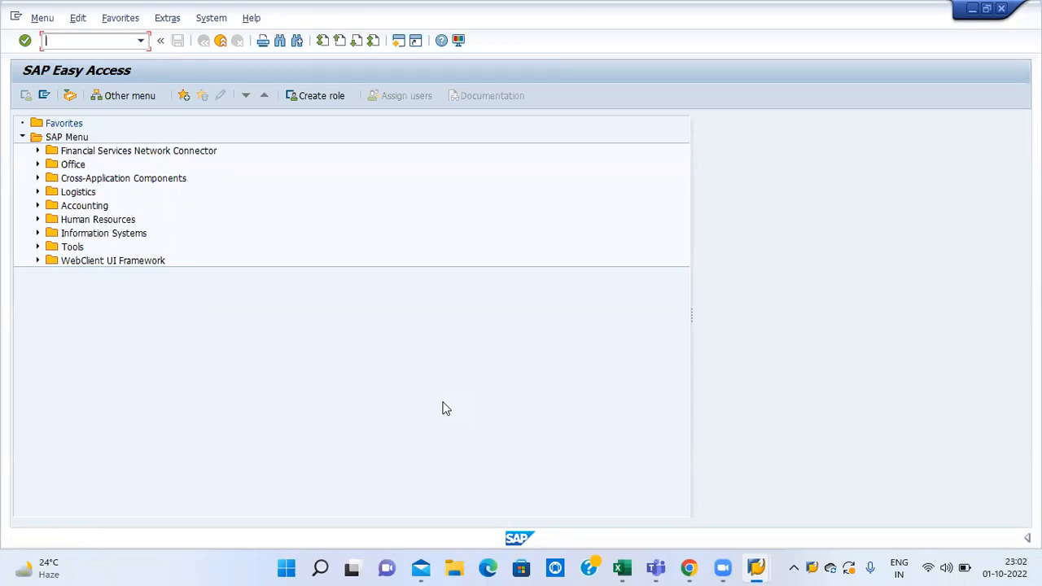
Step: Run transaction OB13, locate chart of accounts TA05 in the list and open its details
type("ob13")
key("Return")
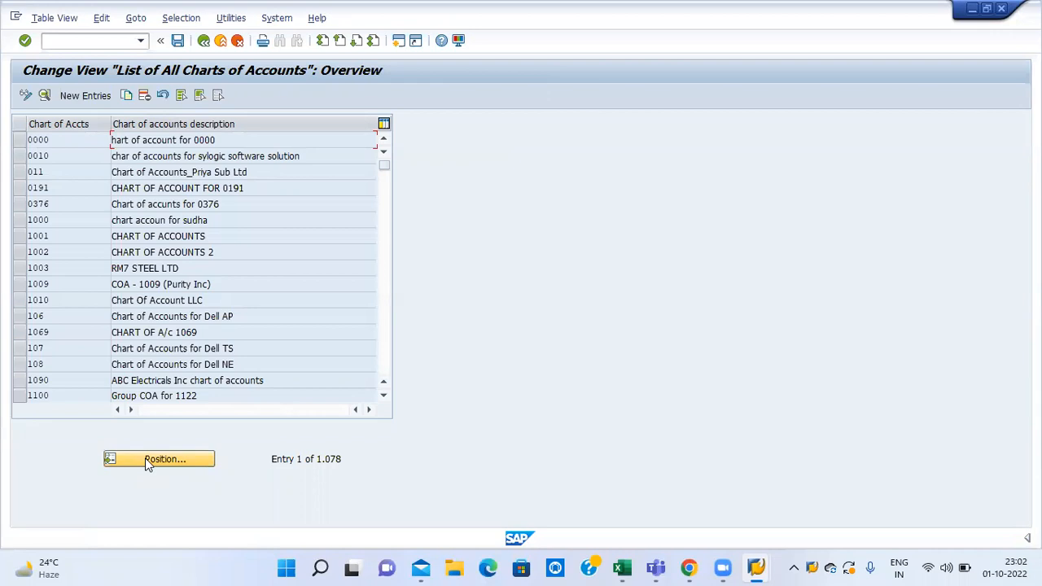
left_click(146, 461)
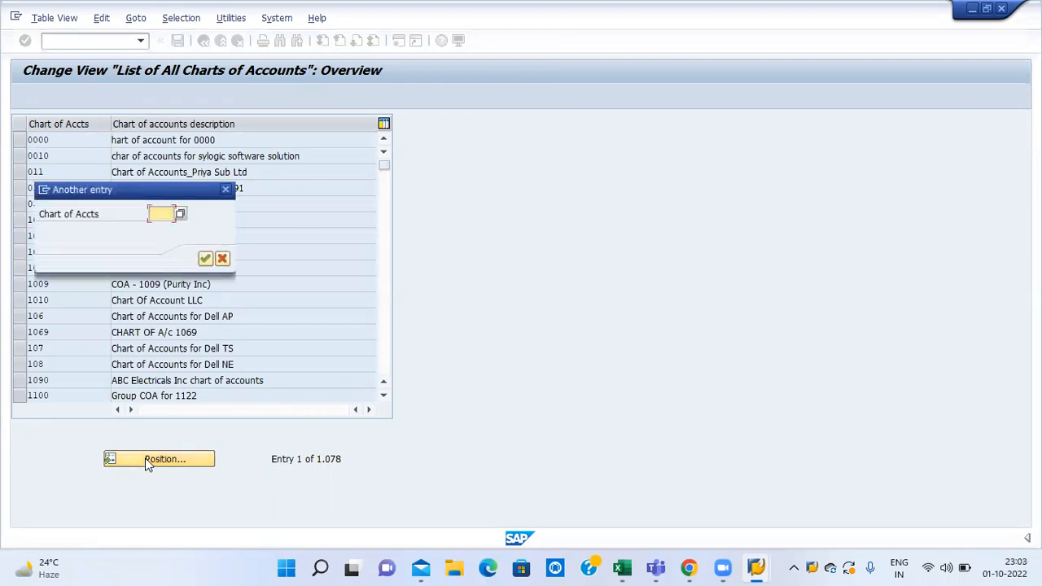
type("TA05")
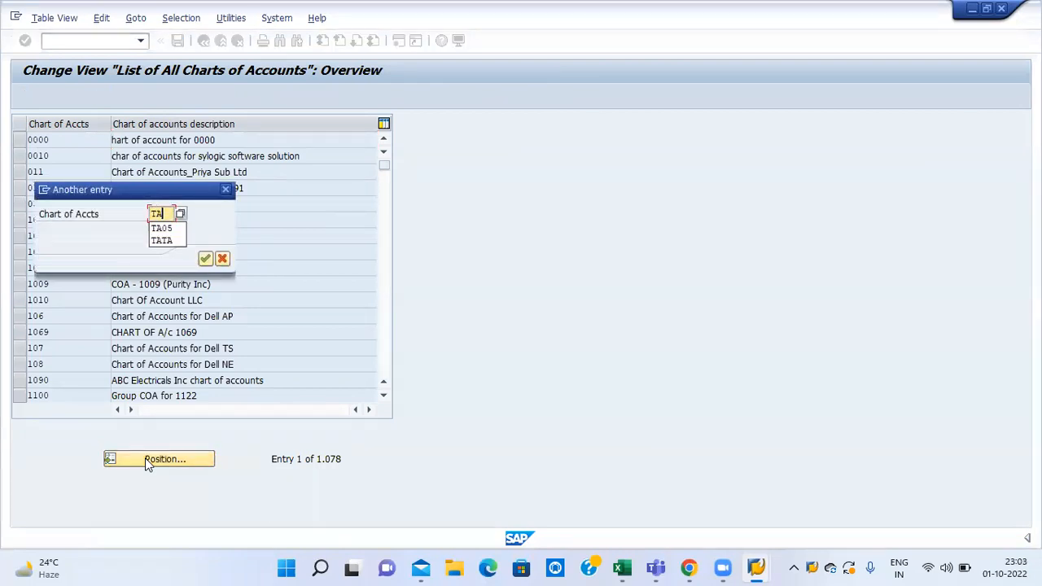
key("Return")
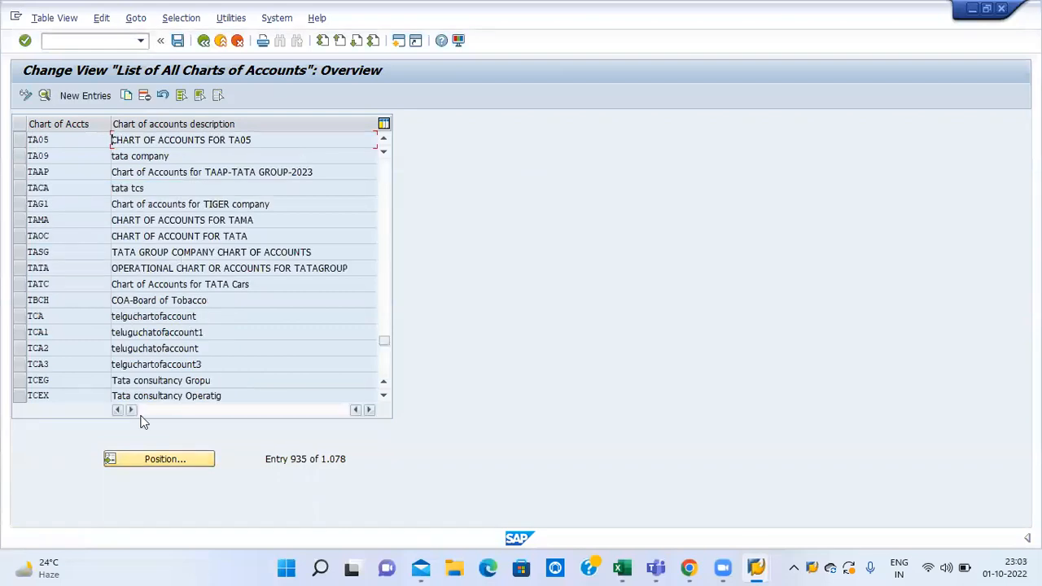
double_click(223, 140)
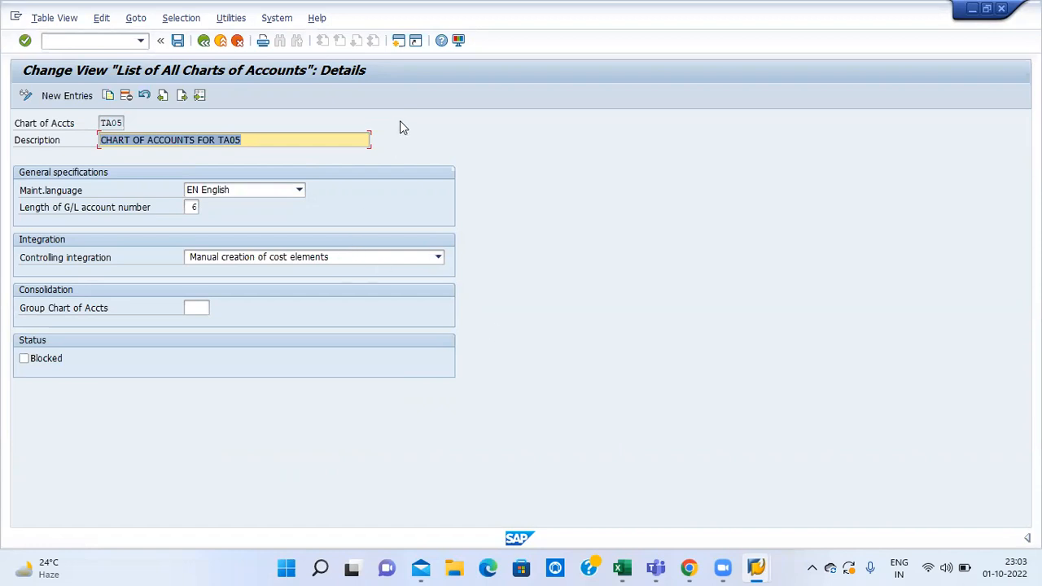
Step: Open an additional SAP session and start transaction FS00 in it
left_click(399, 40)
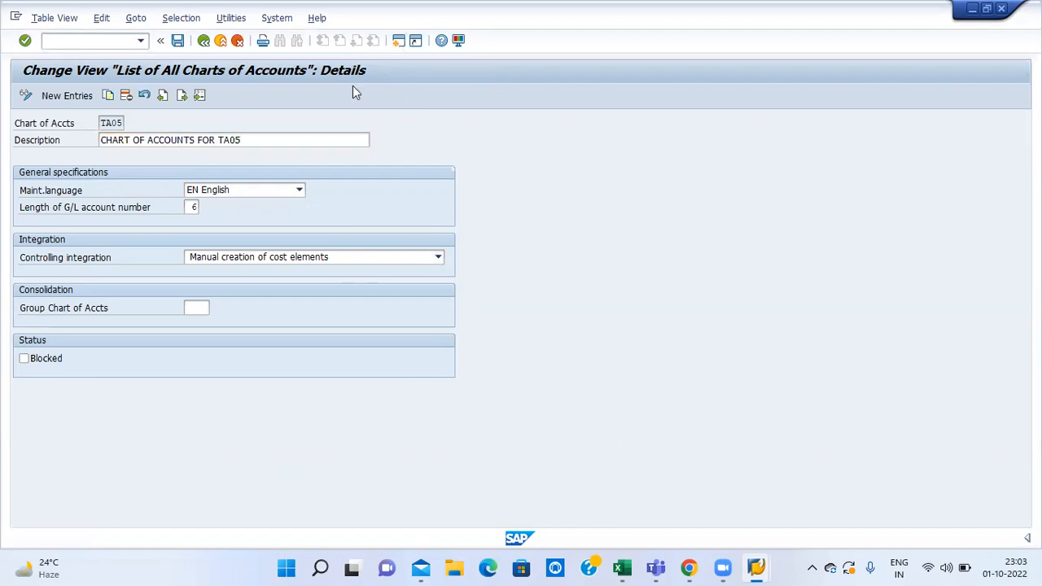
type("FS")
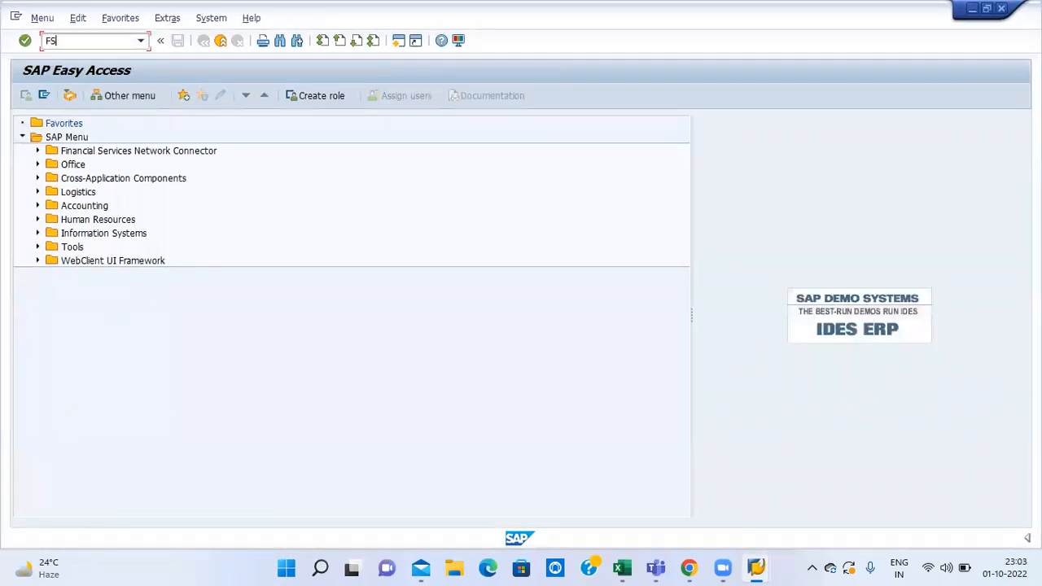
type("00")
key("Return")
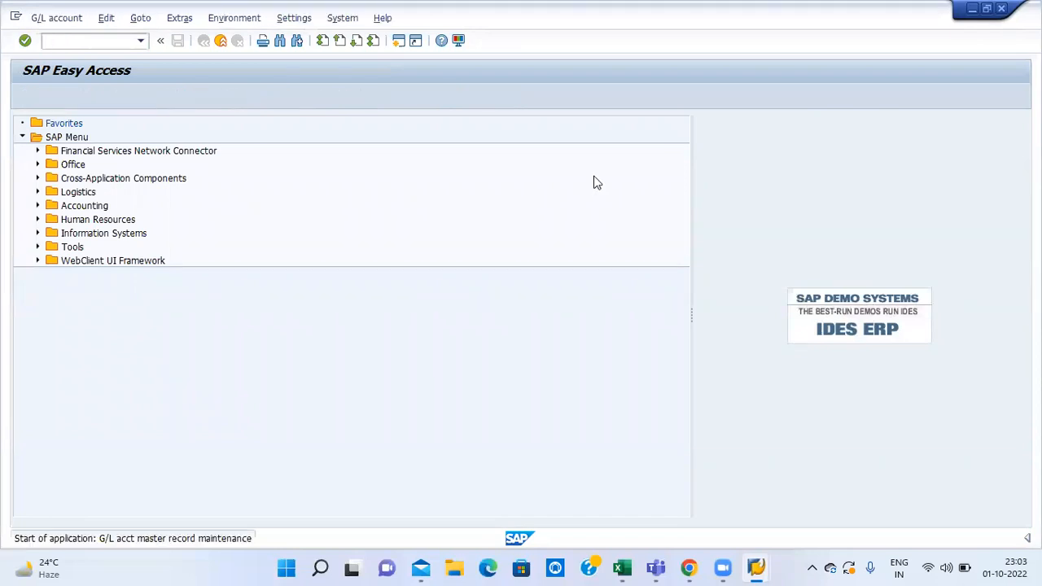
Step: Set the company code to TA05 and clear the G/L account number
left_click(101, 139)
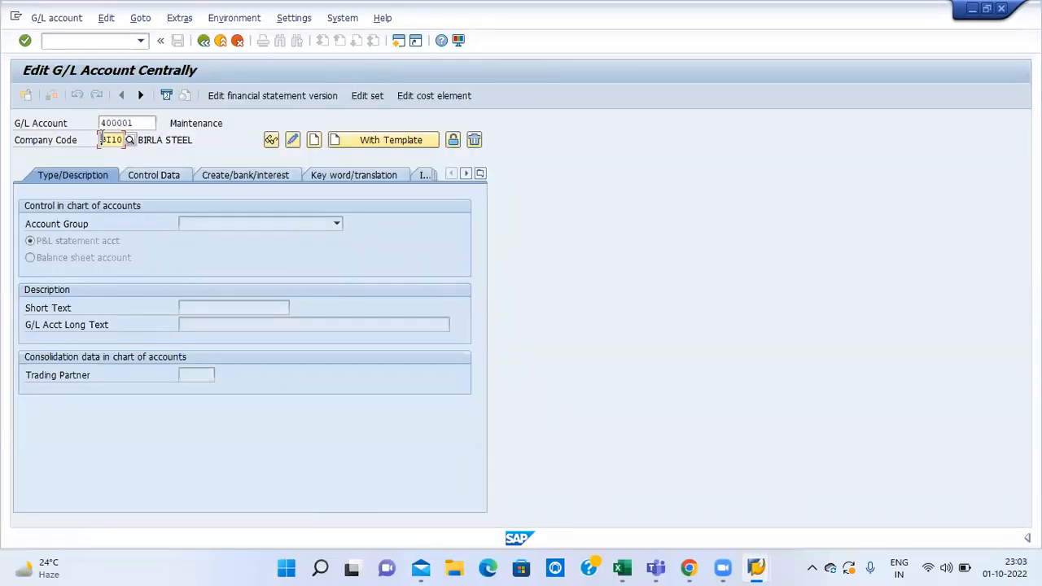
key("BackSpace")
key("BackSpace")
key("BackSpace")
key("BackSpace")
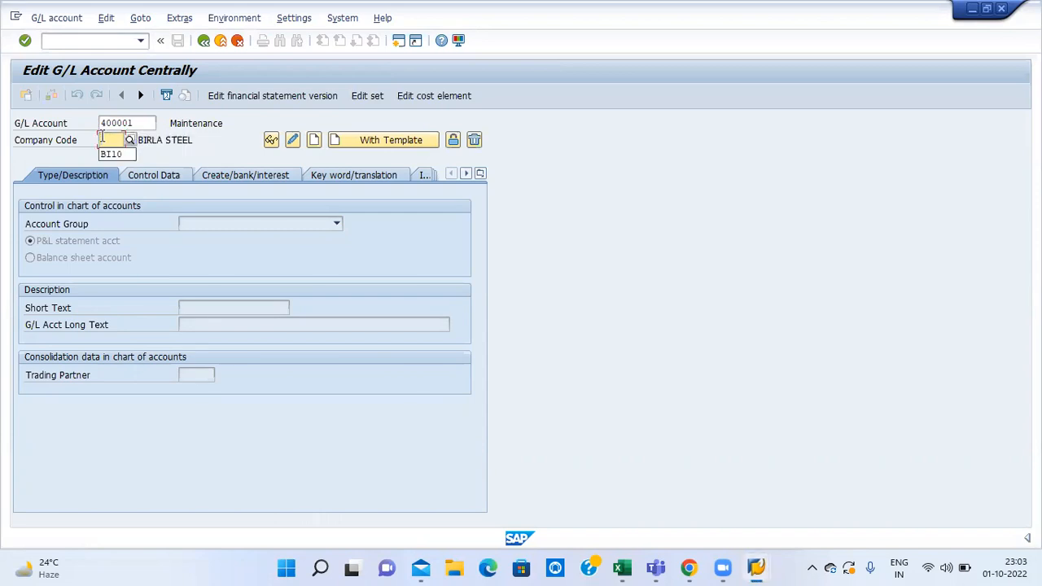
type("TA05")
key("Return")
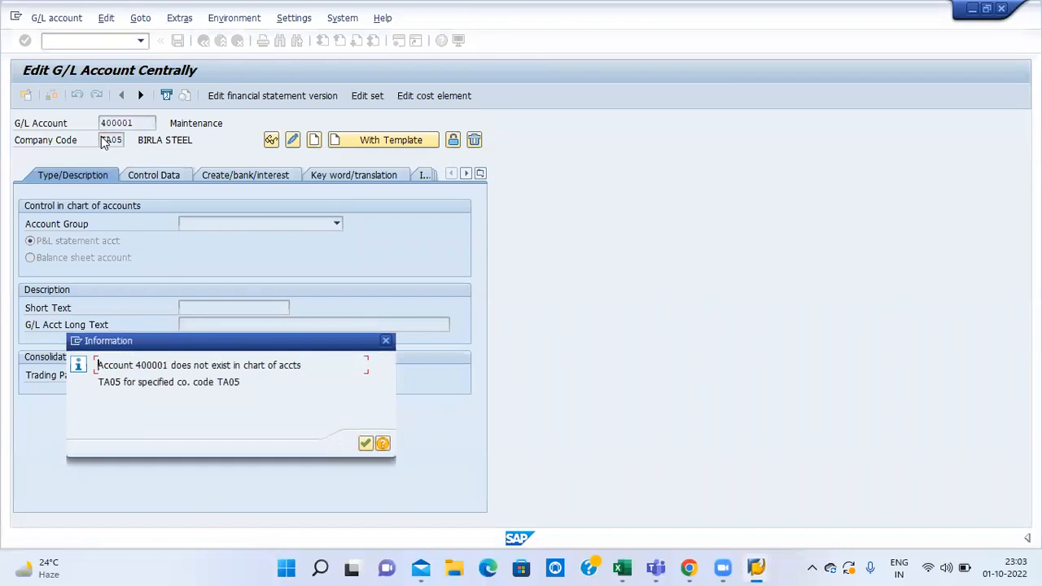
key("Return")
key("BackSpace")
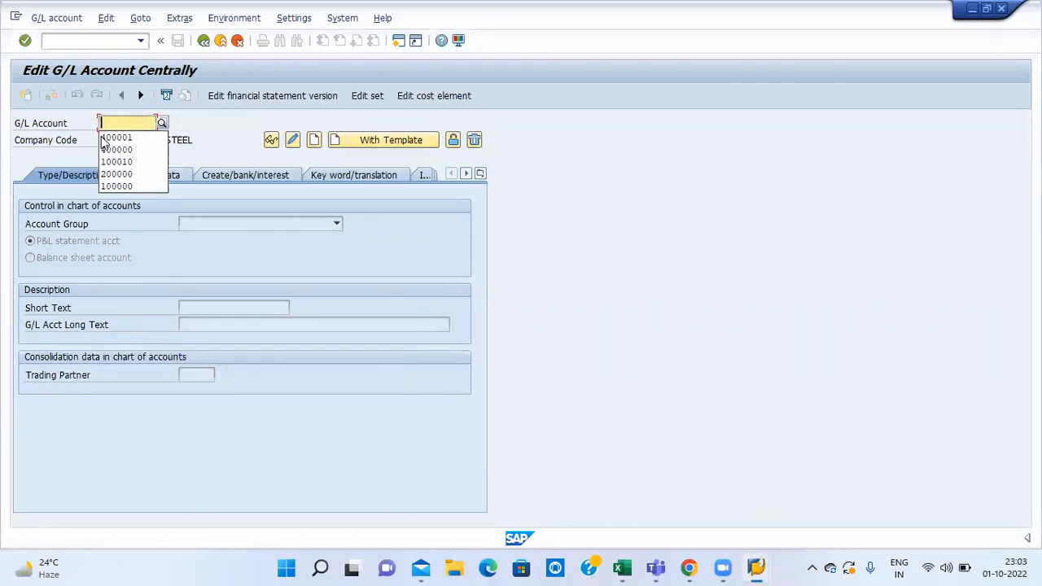
left_click(170, 123)
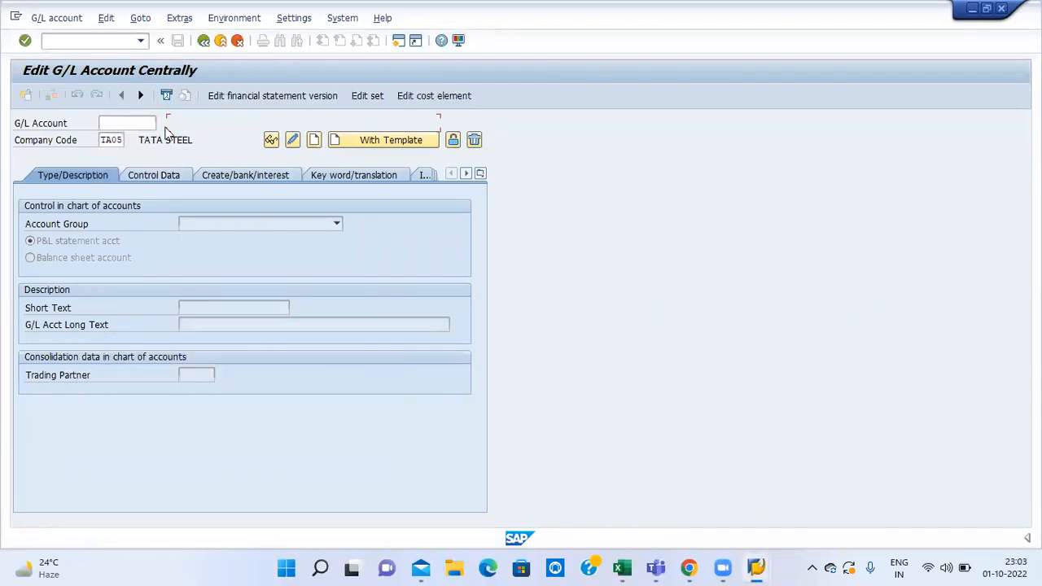
left_click(137, 123)
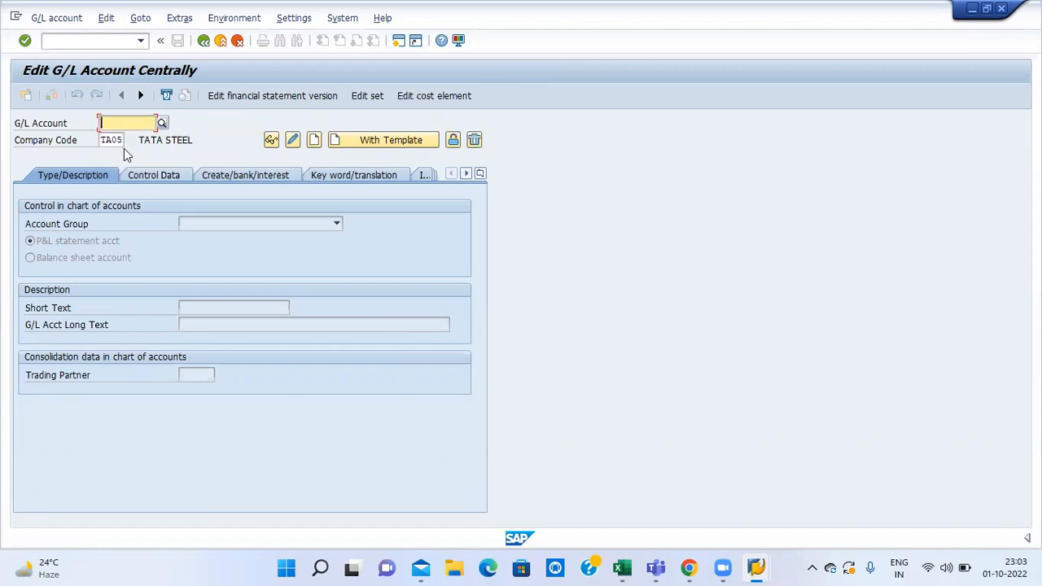
Step: Search for all G/L accounts in chart of accounts TA05, examine the result list and close it without choosing one
left_click(169, 126)
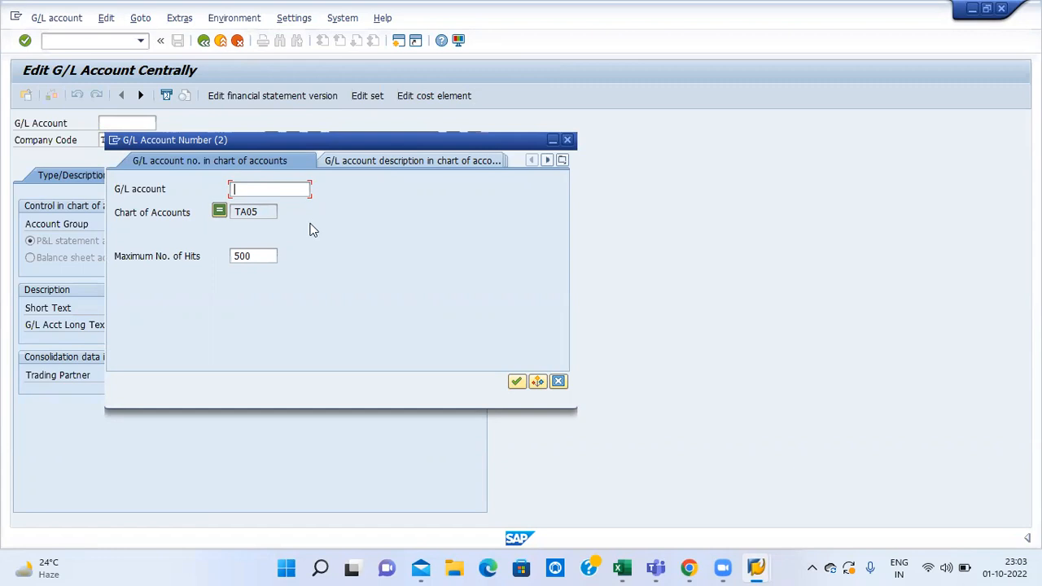
key("Return")
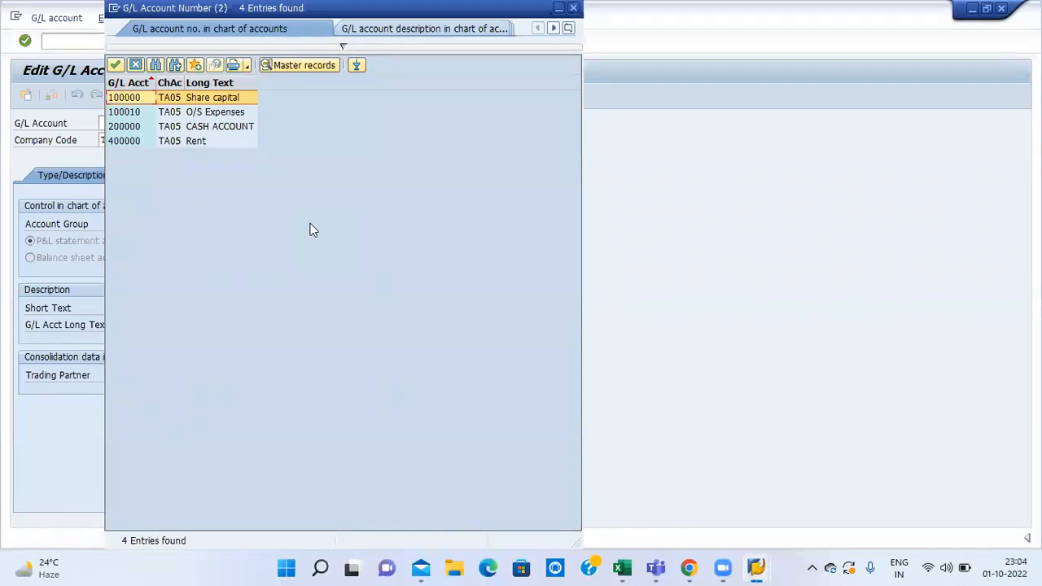
key("Down")
key("Down")
key("Down")
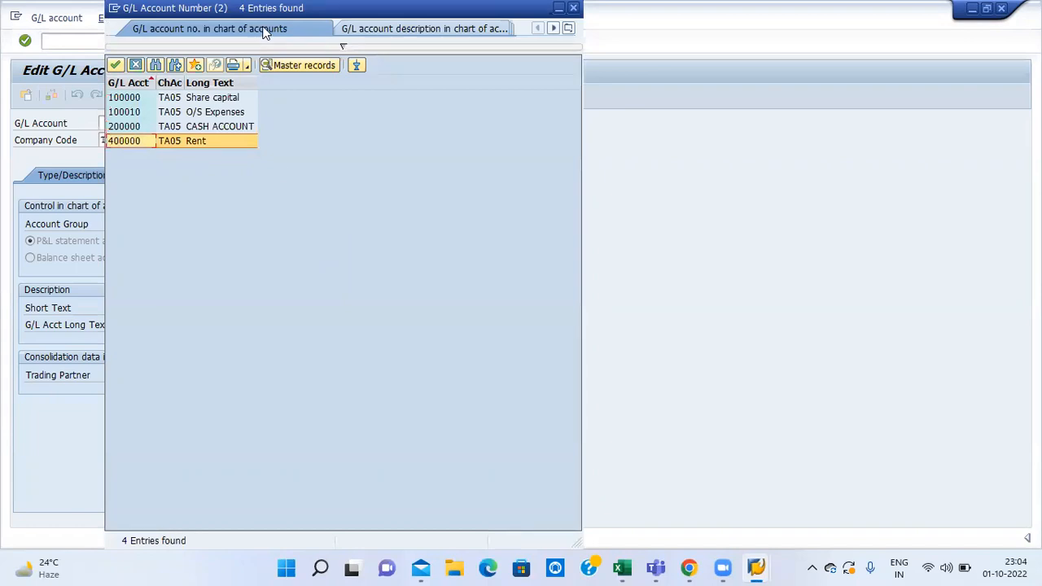
left_click_drag(269, 6, 424, 63)
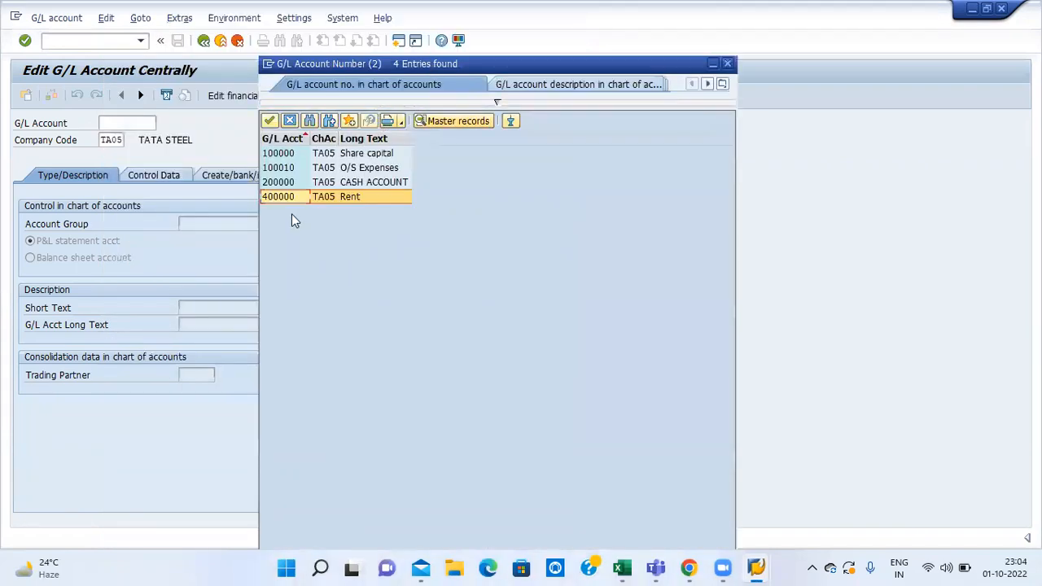
left_click(727, 64)
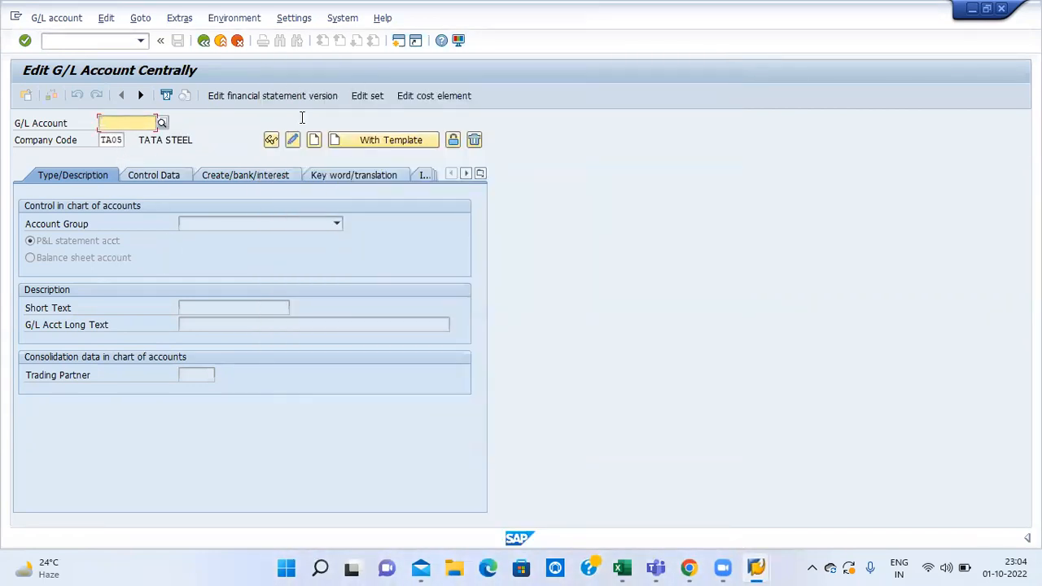
Step: Switch to the SAP FI introduction workbook in Excel and change cell B7 to "It contains list of GL Accounts"
mouse_move(621, 567)
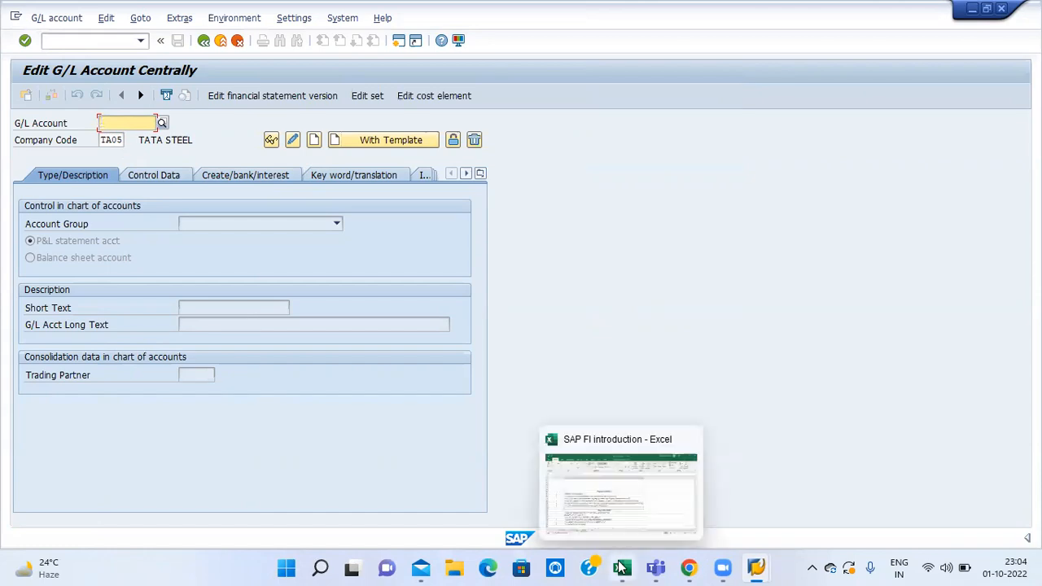
left_click(616, 490)
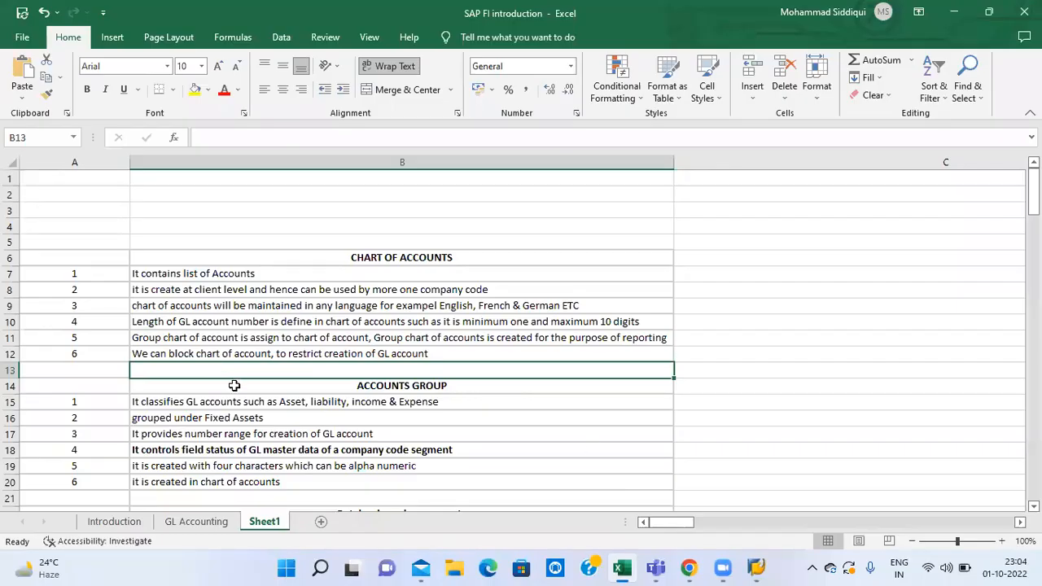
left_click(235, 272)
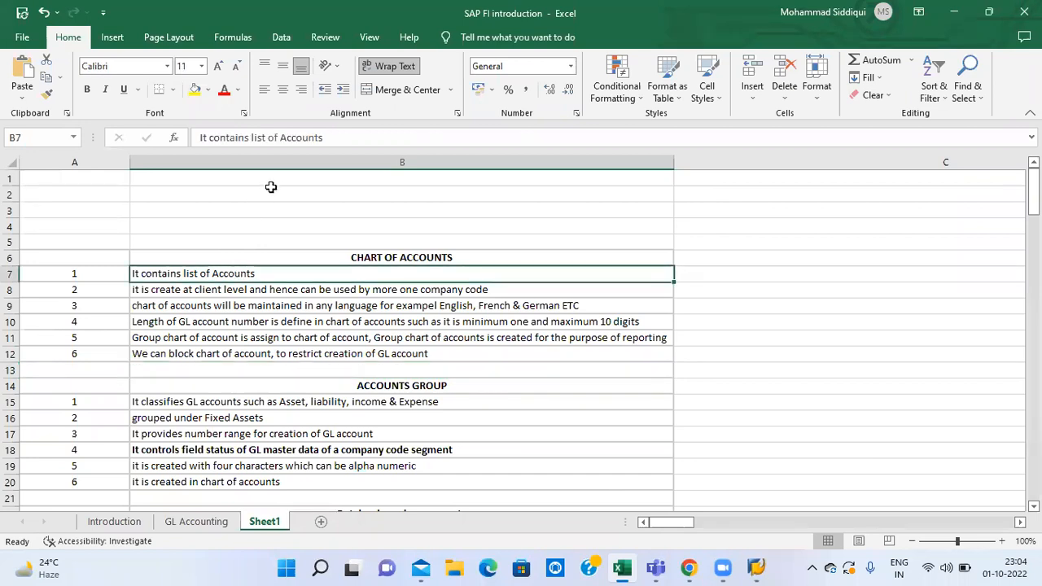
left_click(281, 139)
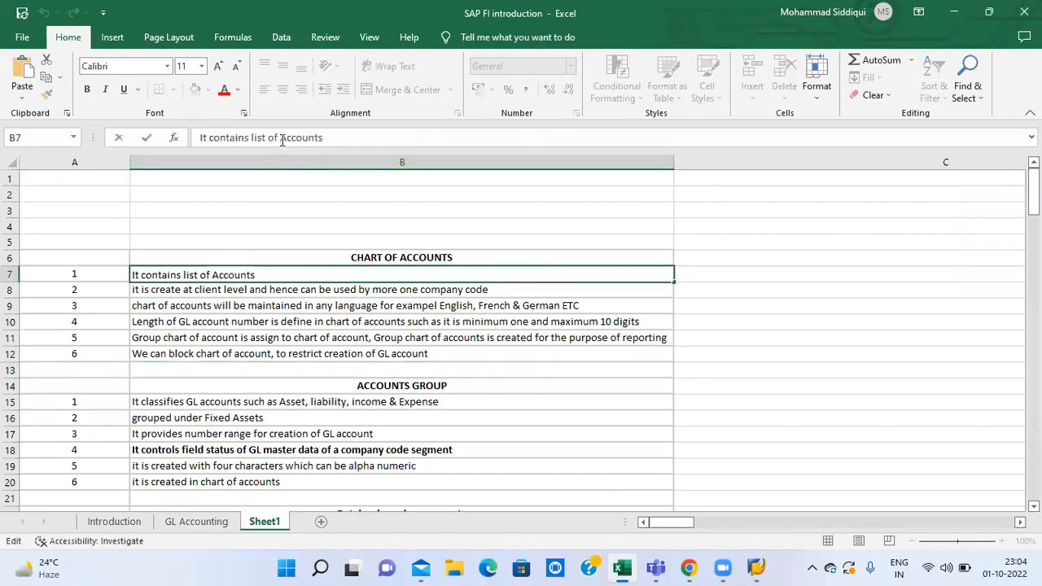
type("GL")
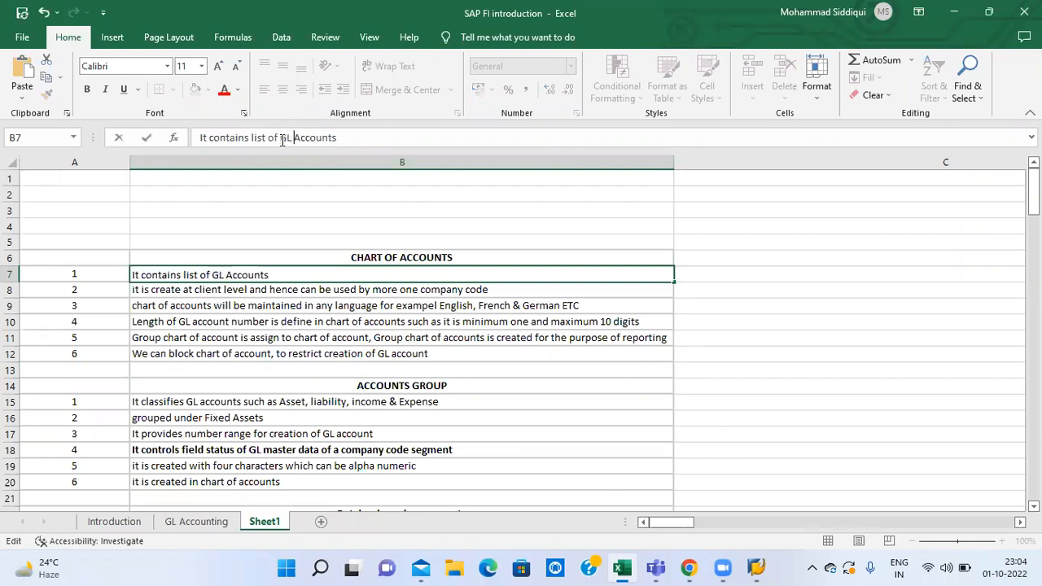
key("Return")
Step: Switch back to SAP and exit the central G/L account maintenance
key("alt+Tab")
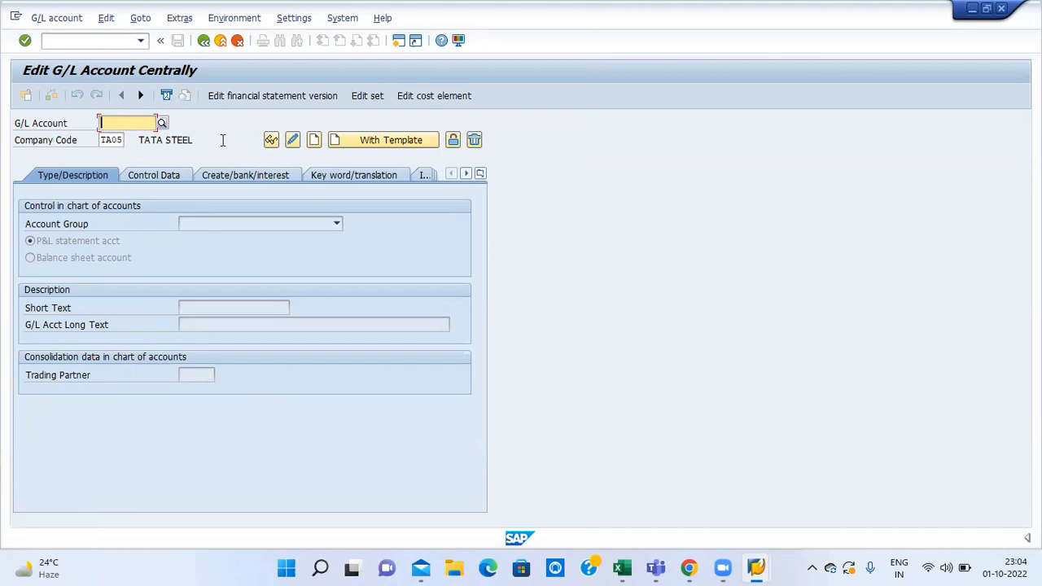
left_click(221, 41)
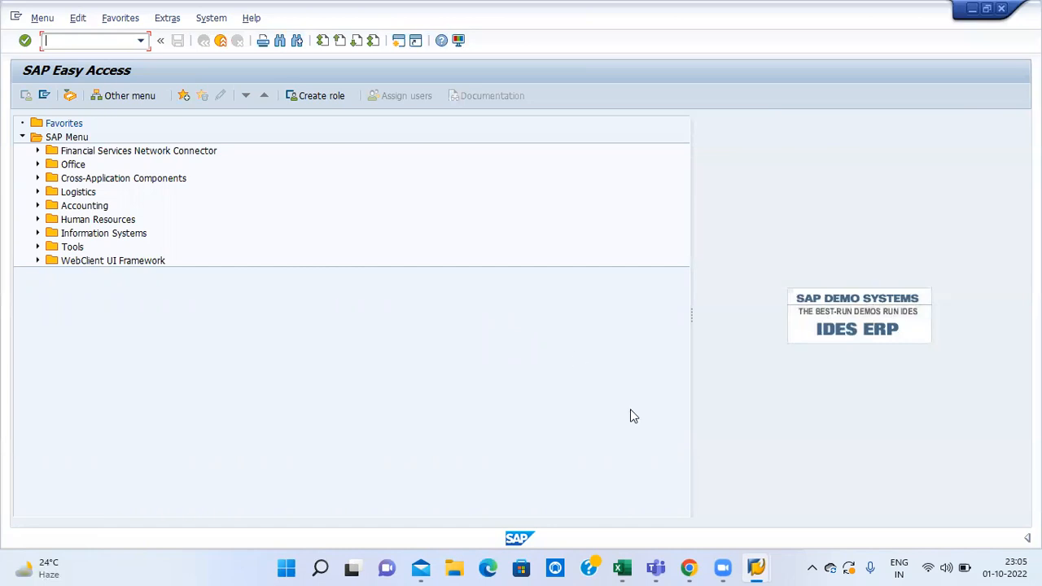
Step: Switch to the Excel workbook, add a new worksheet and enter 1 in cell E5
left_click(622, 568)
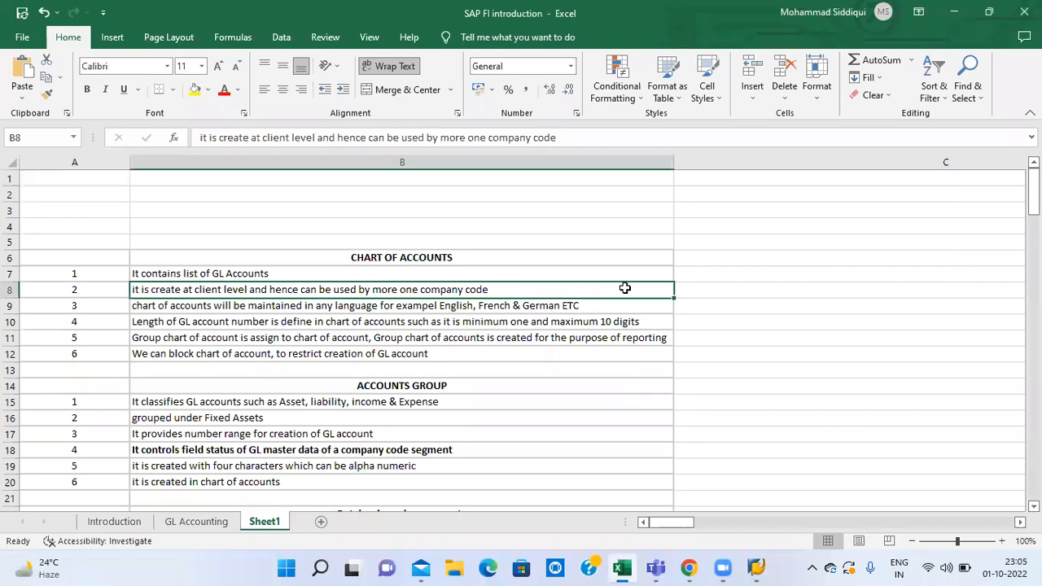
left_click(320, 522)
left_click(291, 241)
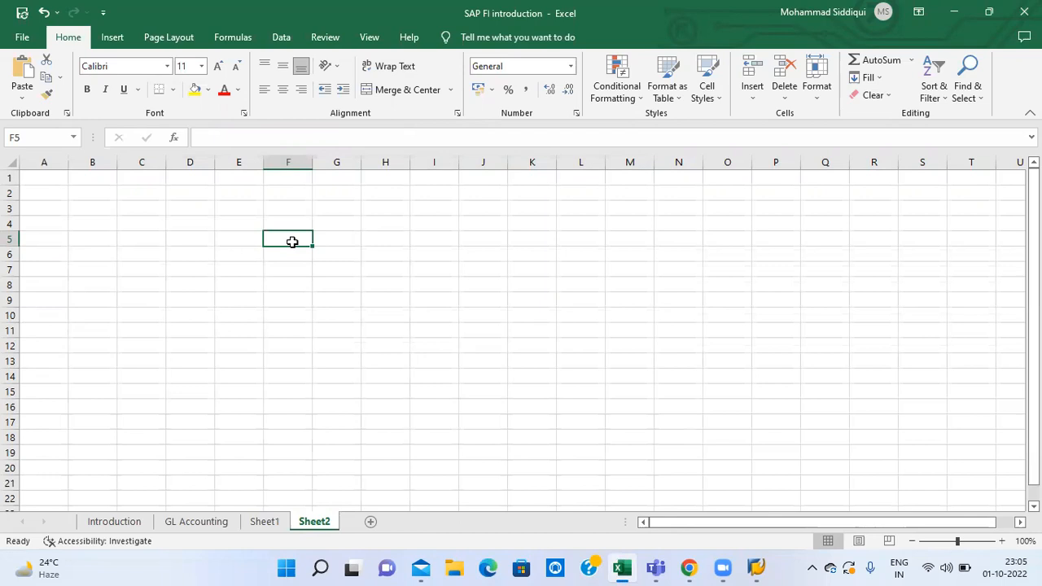
key("Left")
type("1")
key("Right")
Step: Switch to the SAP Easy Access session and run transaction OB13
key("alt+Tab")
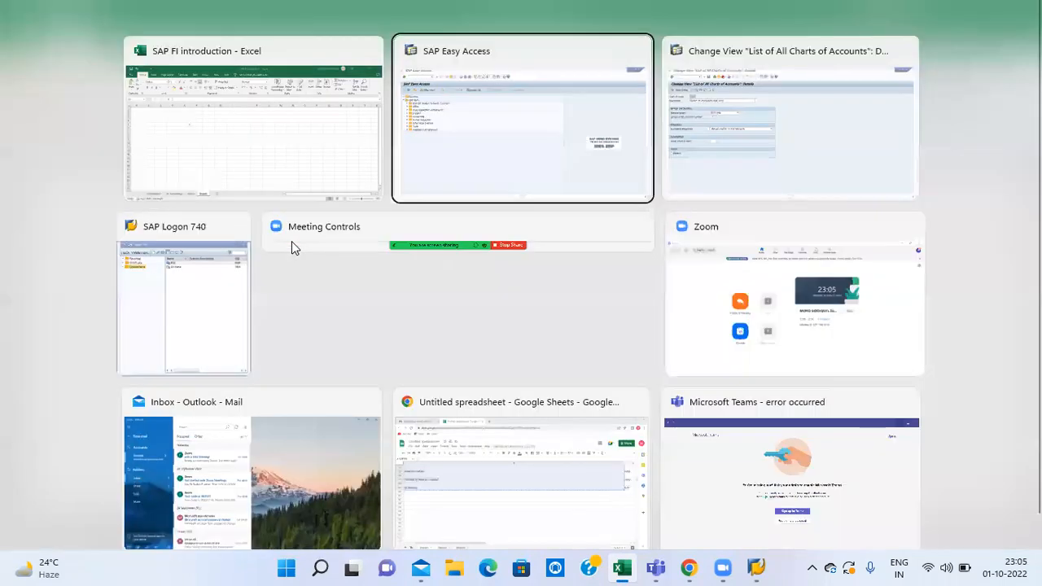
type("OB13")
key("Return")
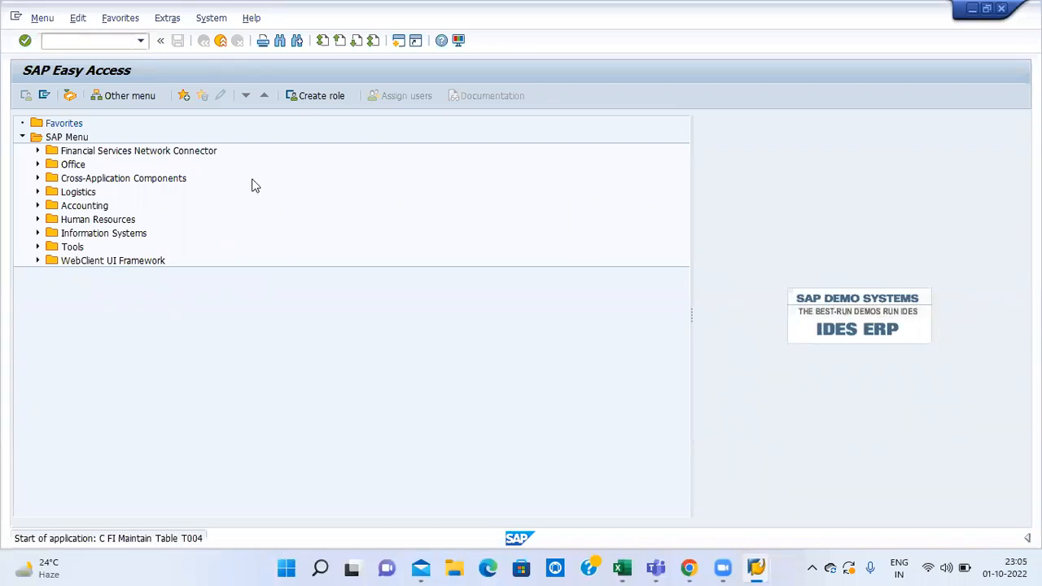
Step: Switch to the SAP session showing the TA05 details, return to the charts of accounts list and start a new entry
left_click(195, 402)
key("alt+Tab")
key("Tab")
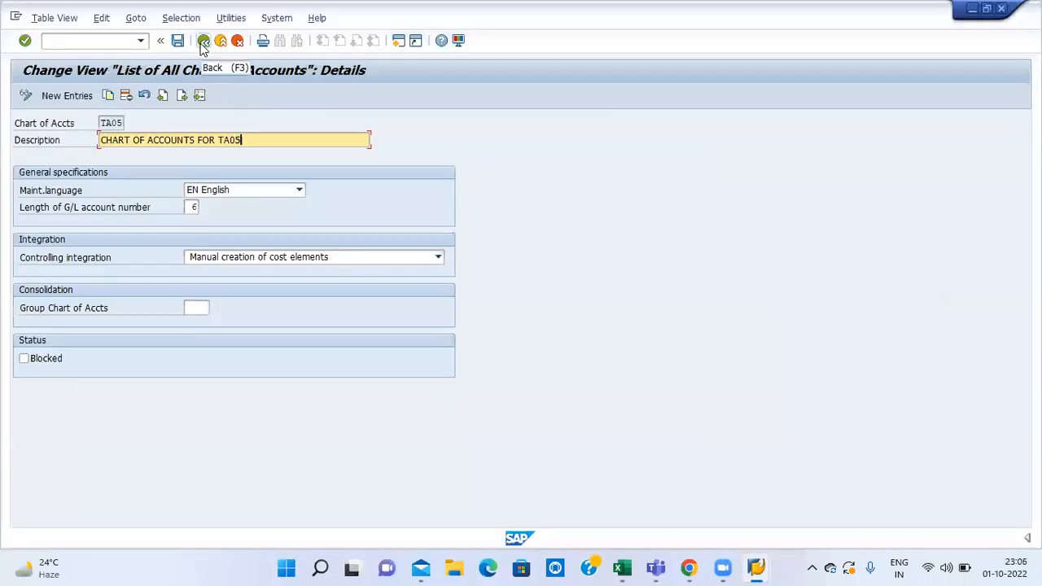
left_click(203, 42)
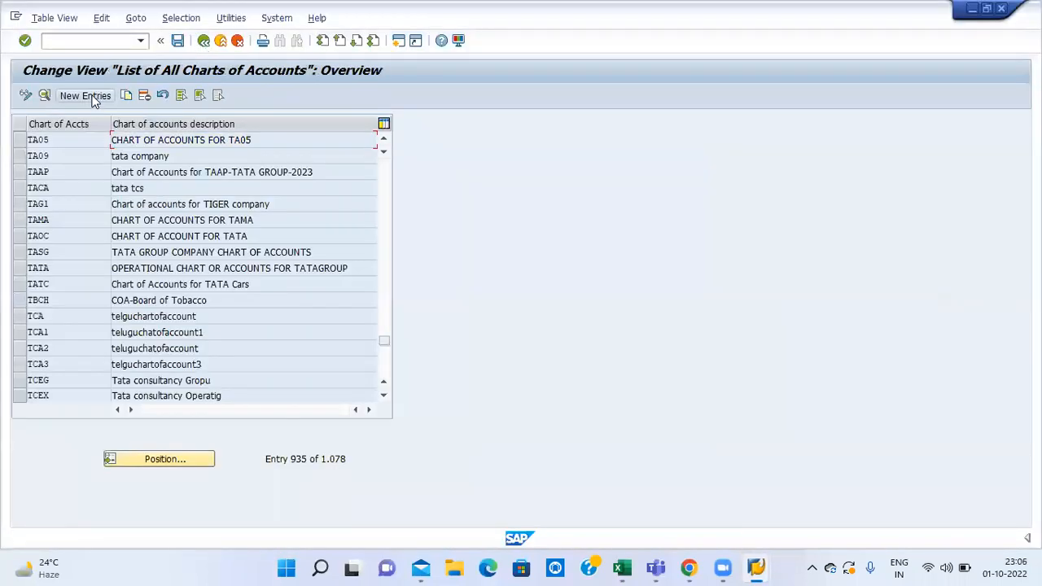
left_click(85, 96)
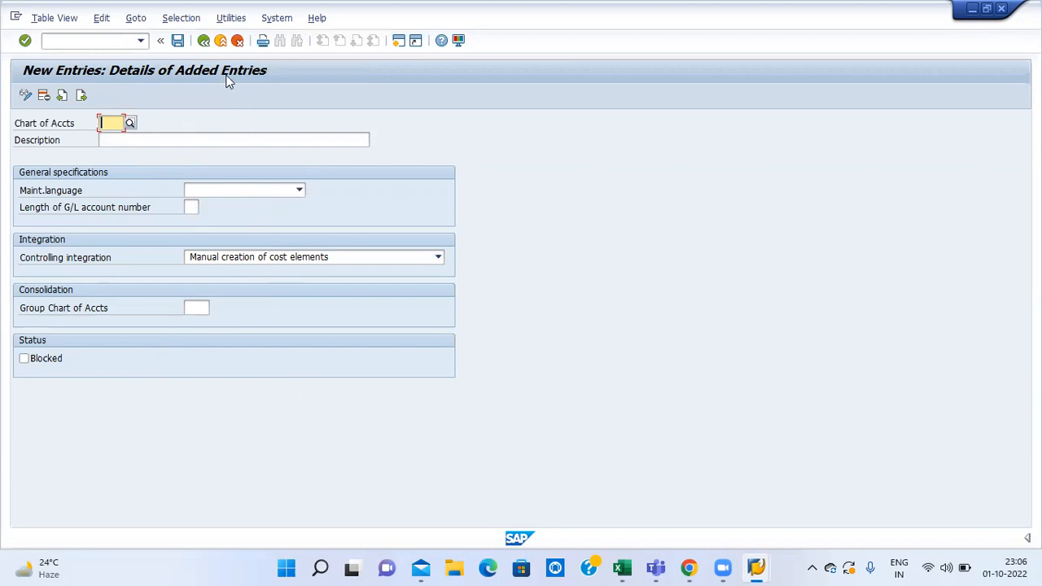
Step: Abandon the new chart of accounts entry without saving and exit to SAP Easy Access
left_click(204, 45)
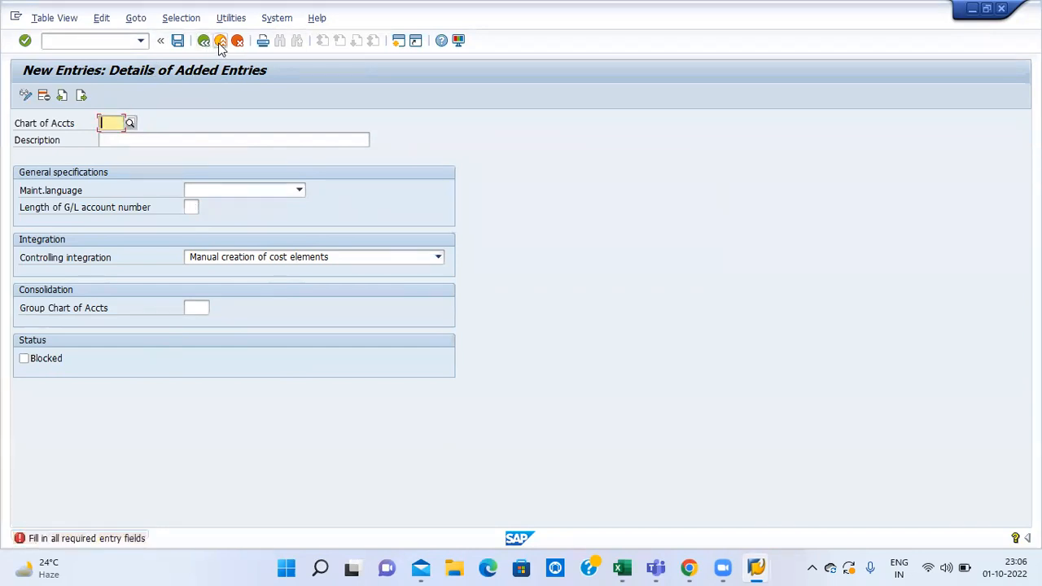
left_click(220, 42)
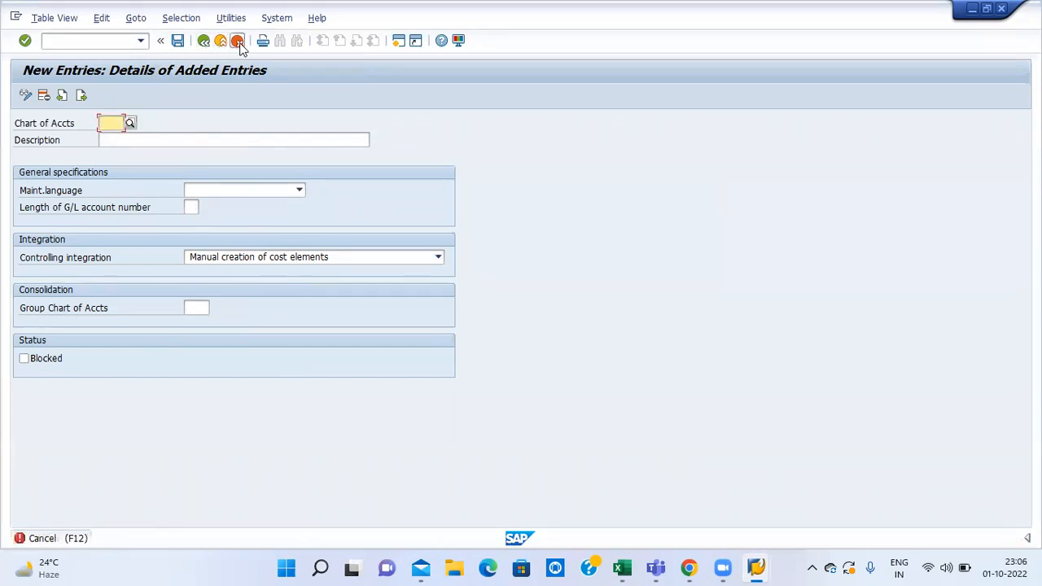
left_click(238, 43)
left_click(215, 281)
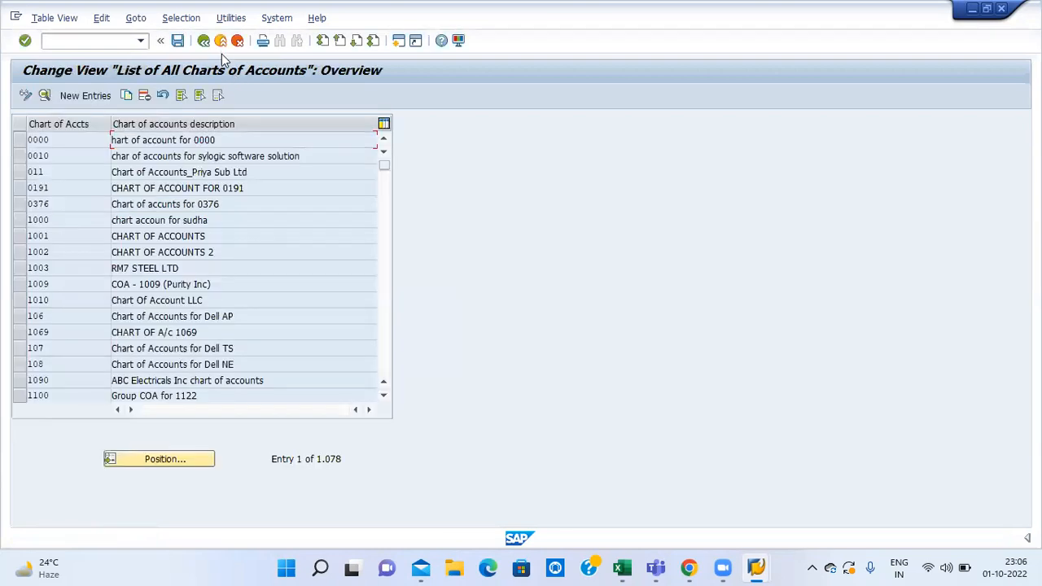
left_click(220, 45)
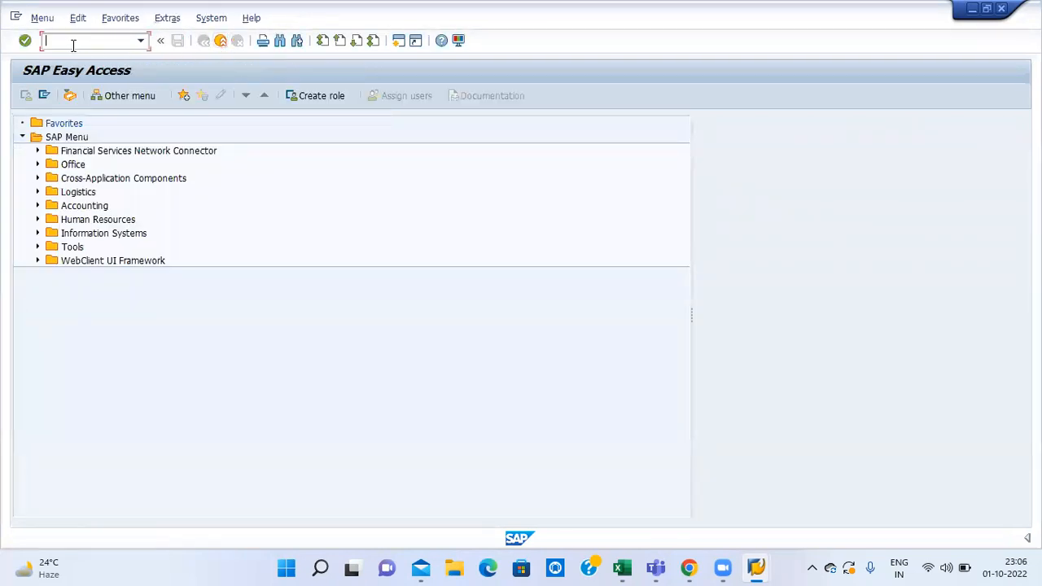
Step: Run transaction OB62 and position the company code list at TA05 to check its chart of accounts assignment
type("OB62")
key("Return")
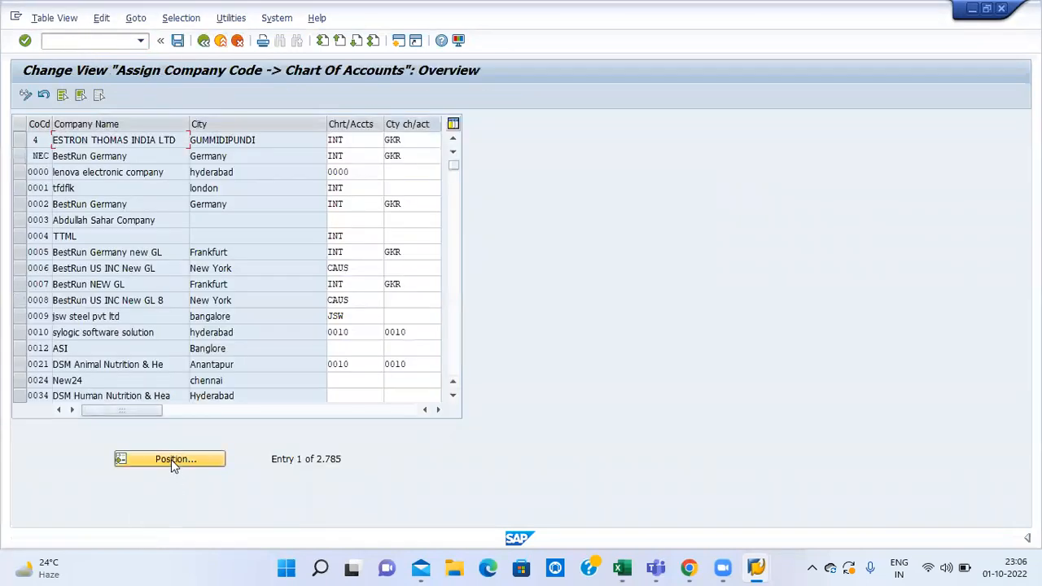
left_click(171, 459)
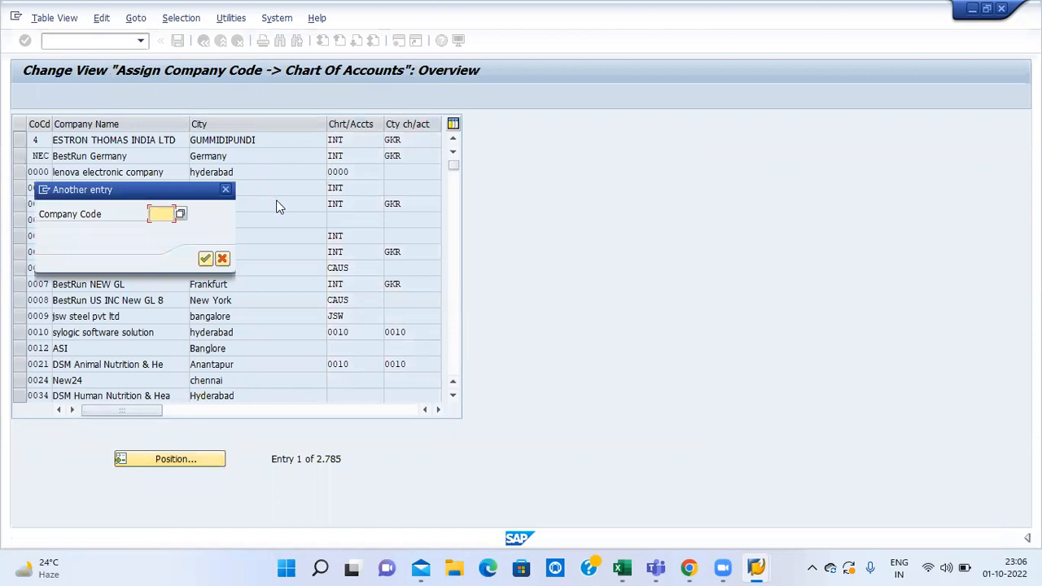
type("TA05")
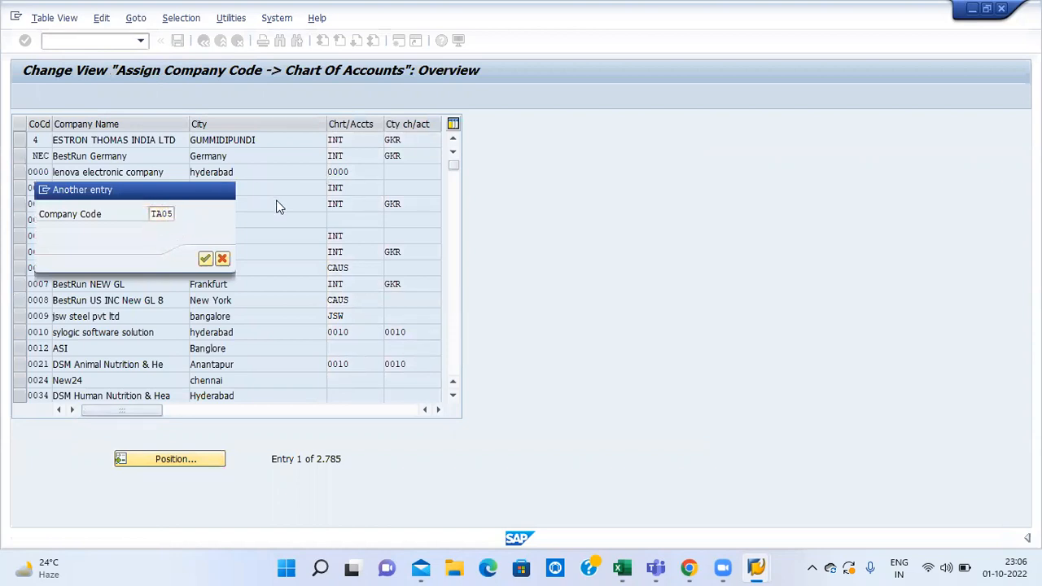
key("Return")
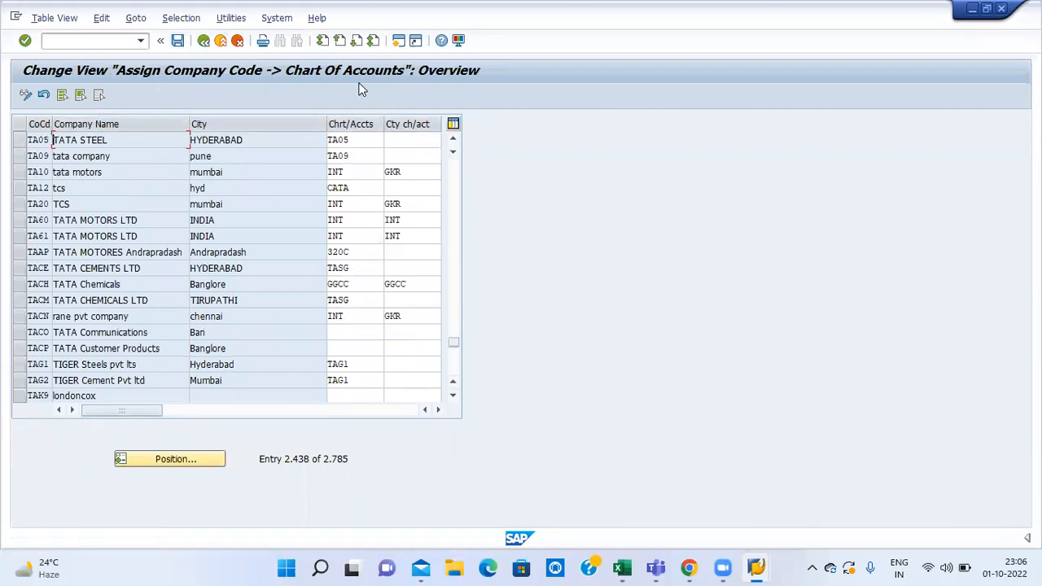
left_click(356, 142)
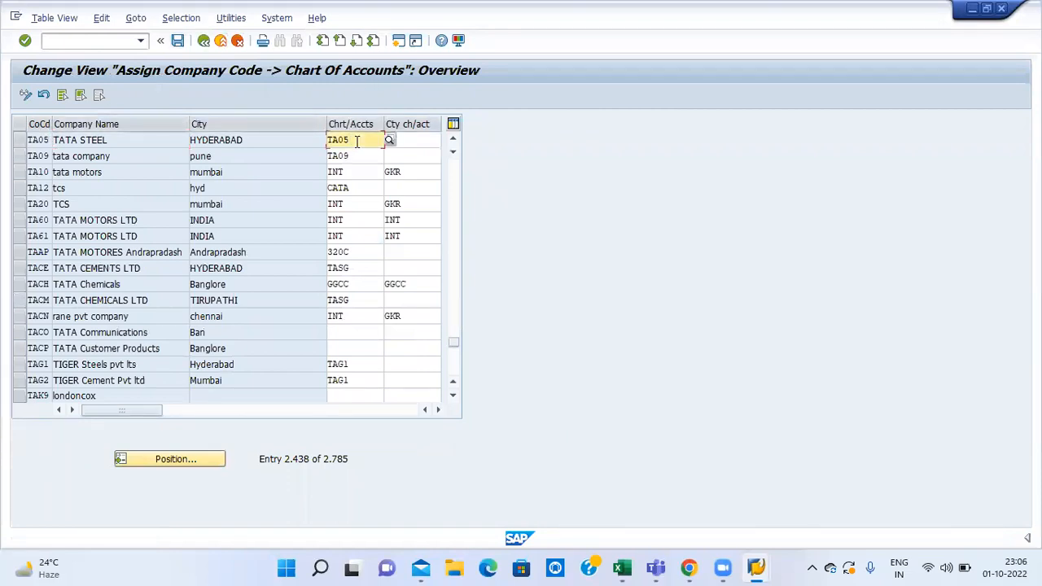
Step: Assign chart of accounts TA05 to company codes TACO (TATA Communications) and TACP (TATA Customer Products)
left_click(361, 333)
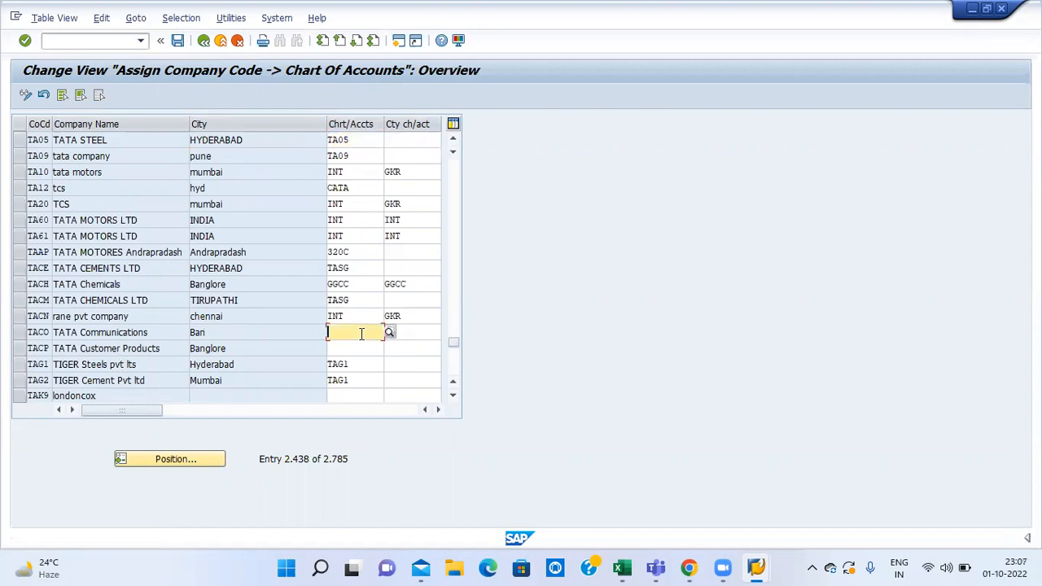
type("TA")
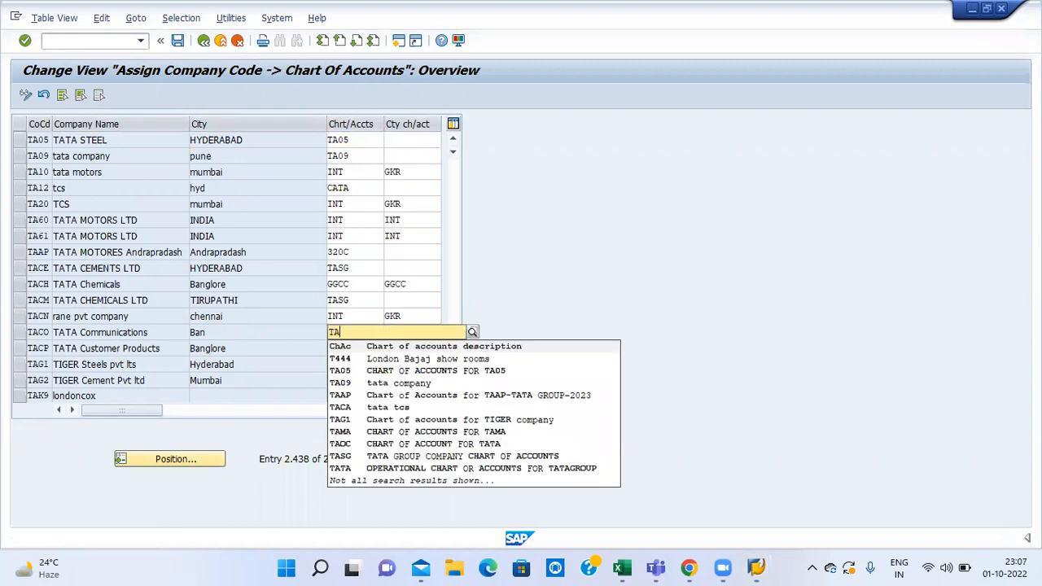
type("05")
key("Return")
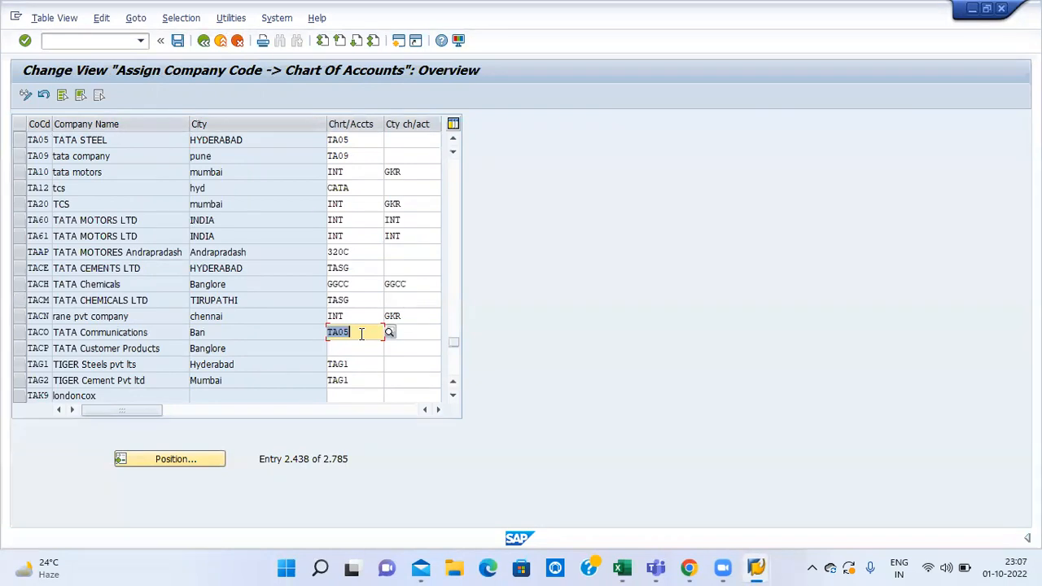
left_click(354, 349)
type("T")
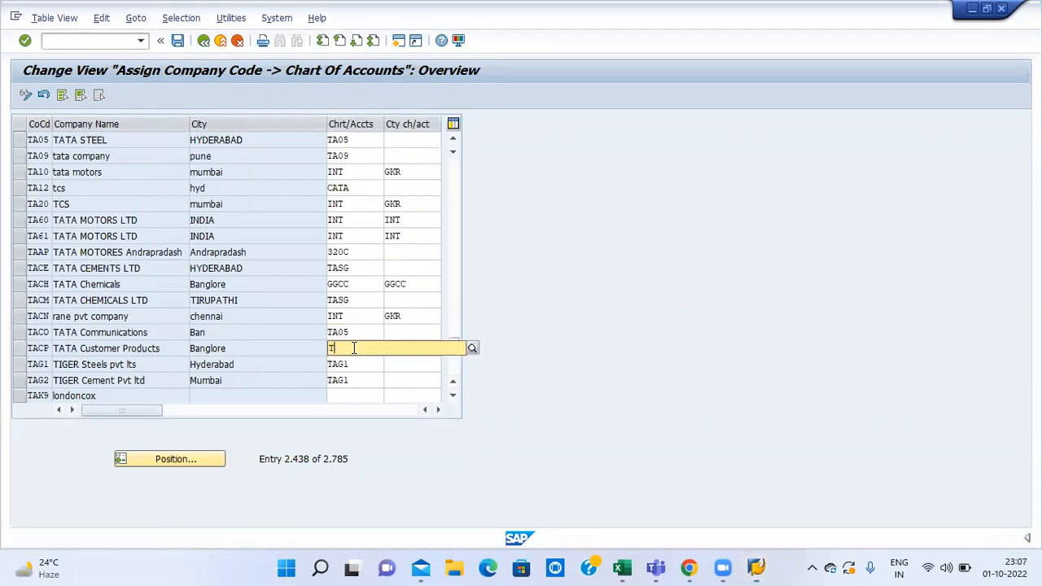
type("A05")
key("Return")
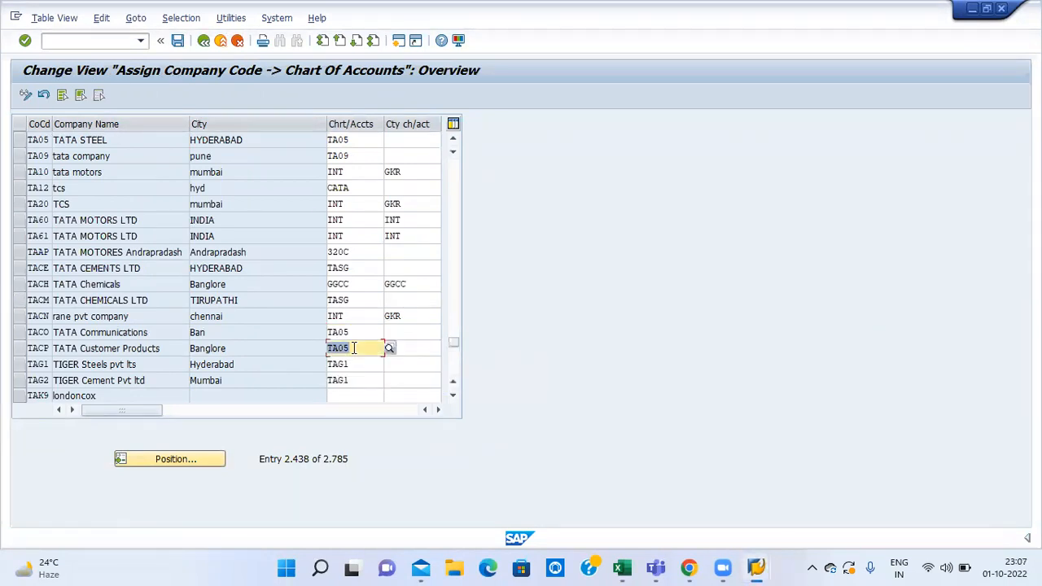
Step: Assign chart of accounts TA05 to company code TAK9, save under the proposed customizing request and leave the view
left_click(349, 394)
type("TA05")
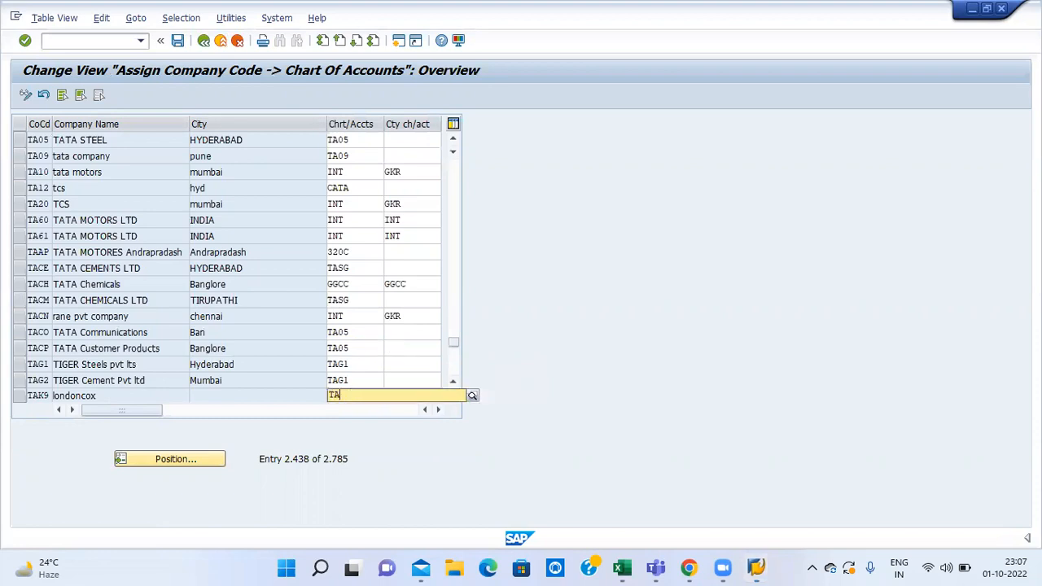
key("Return")
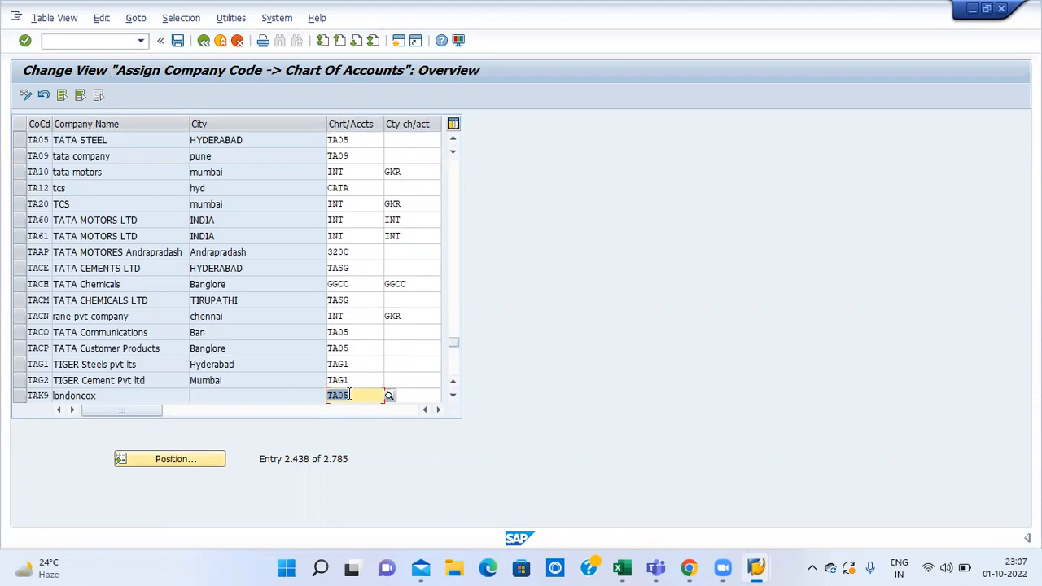
left_click(177, 41)
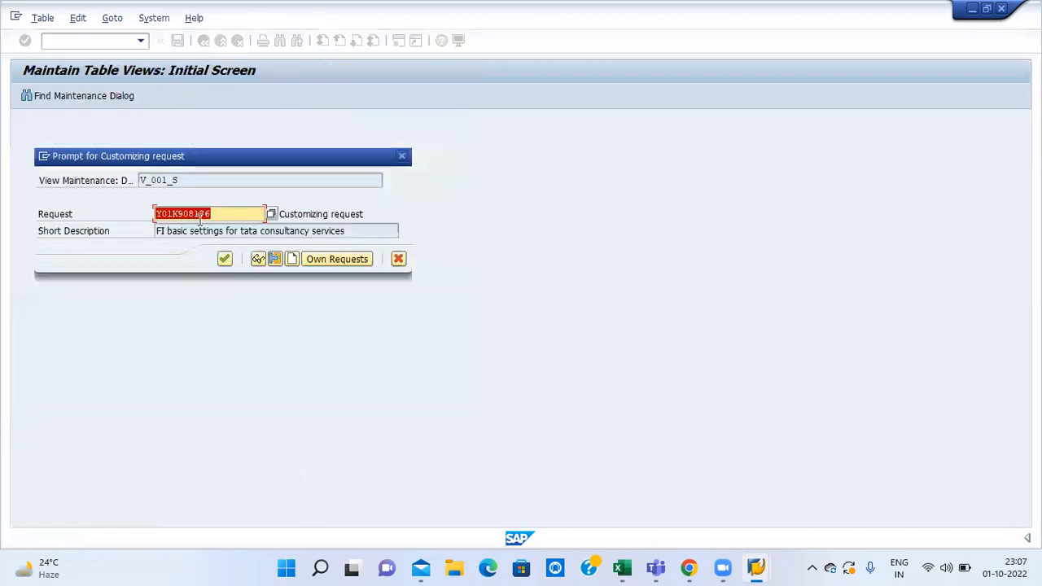
left_click(225, 264)
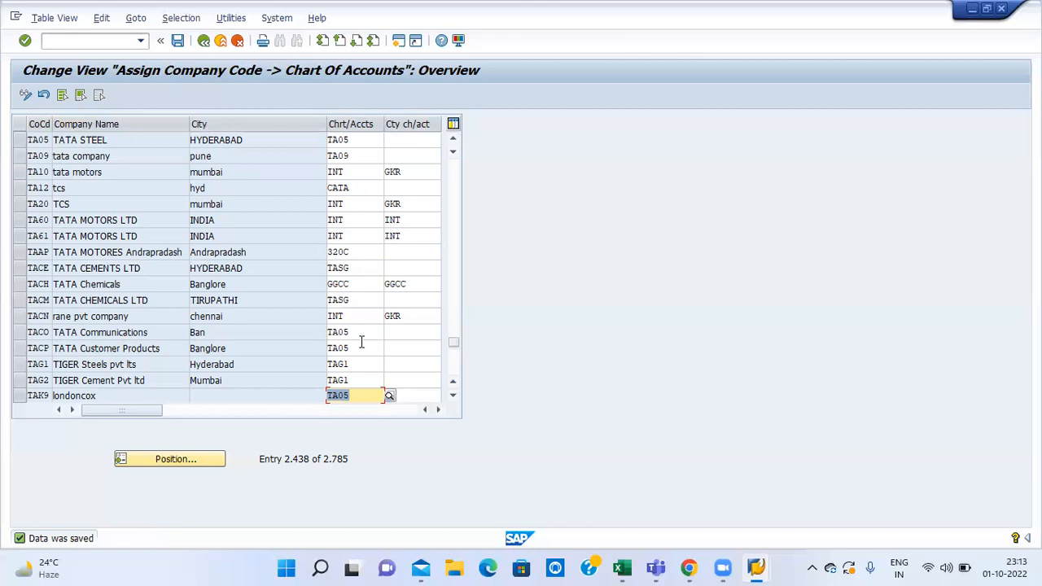
left_click(218, 48)
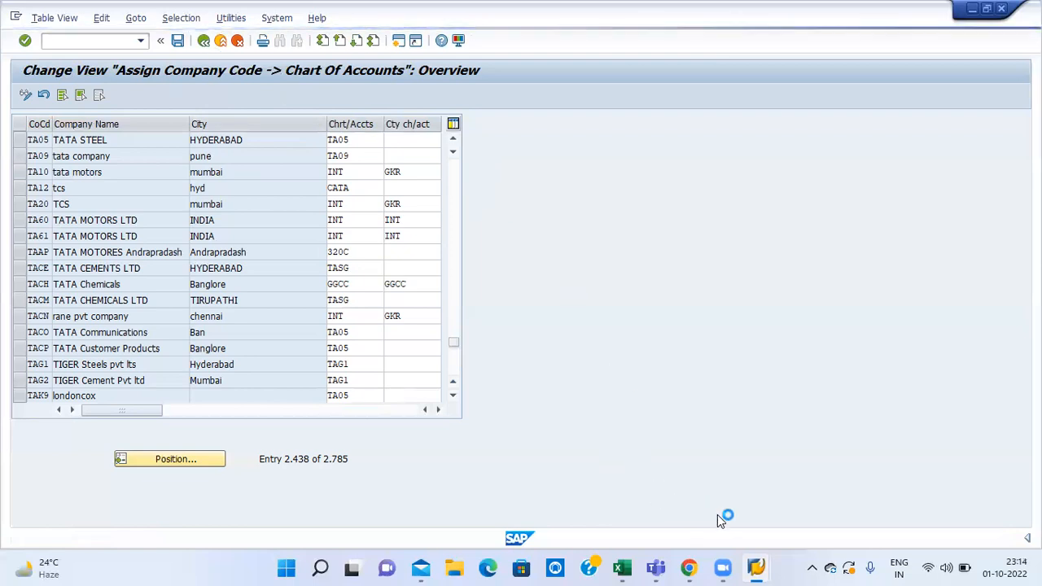
Step: Switch to SAP Logon and log on to the ECC system again with the stored user name and the account password
mouse_move(756, 567)
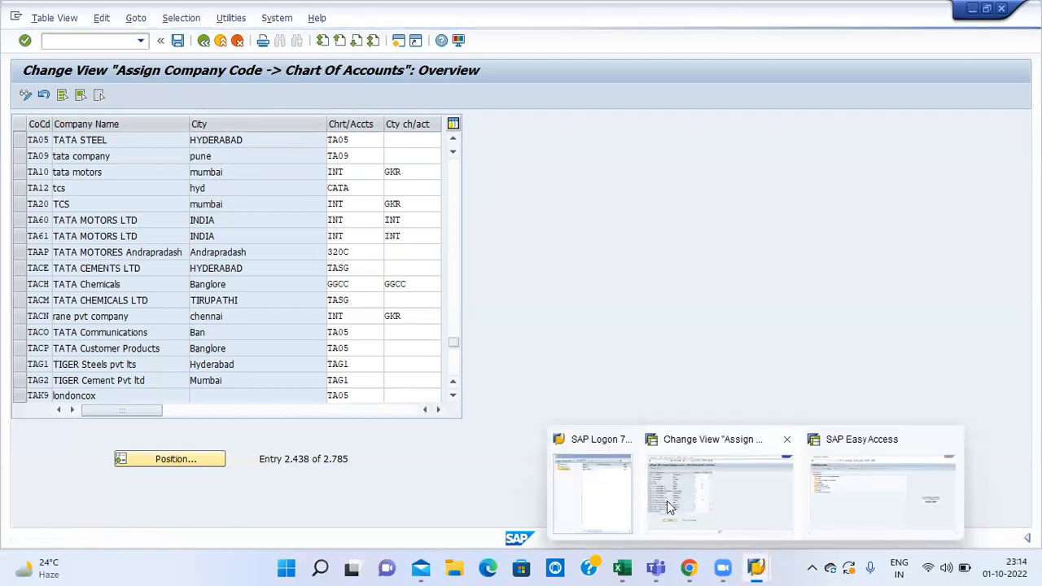
left_click(572, 480)
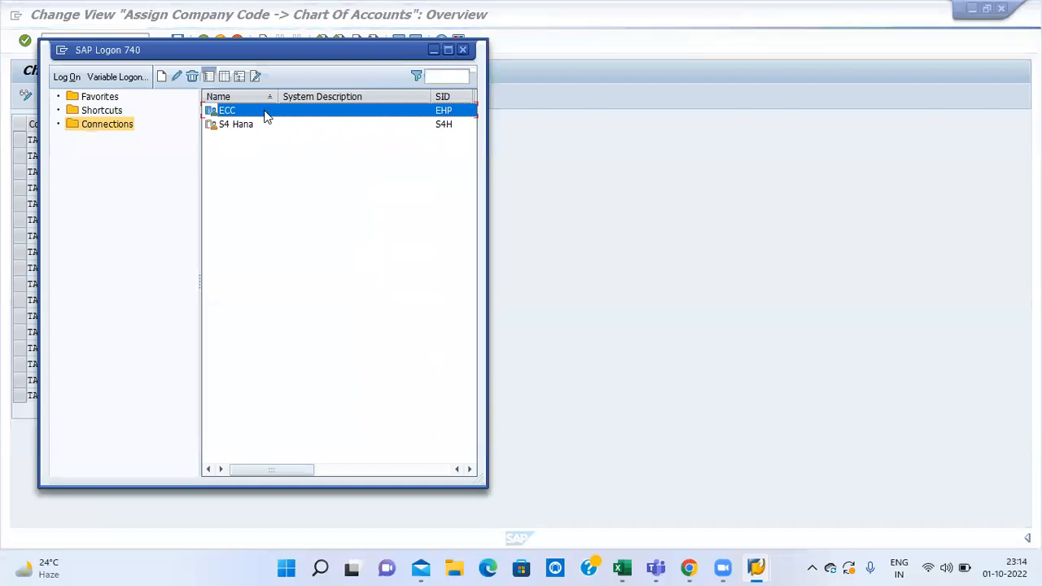
double_click(263, 116)
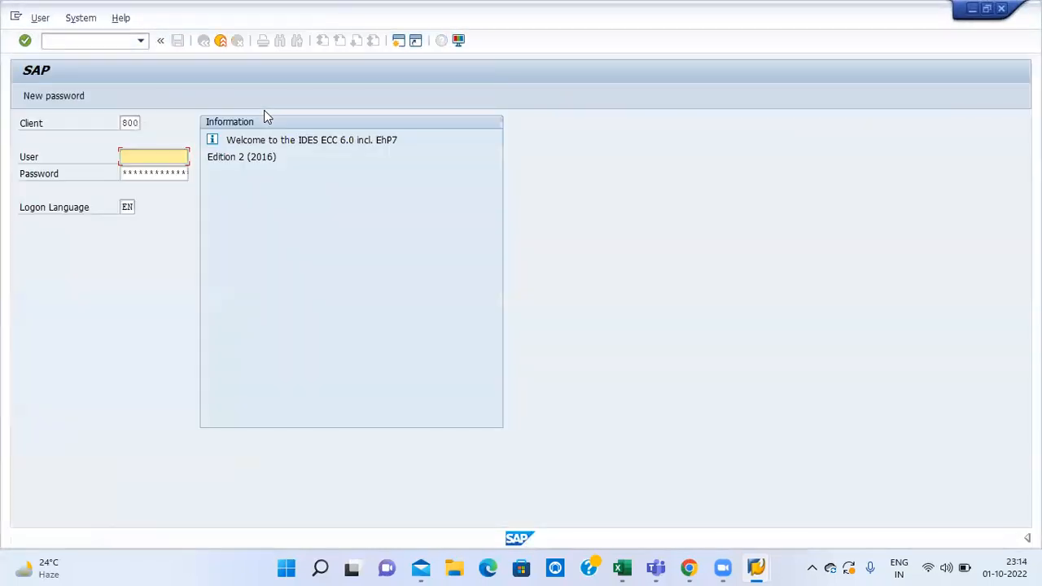
key("Down")
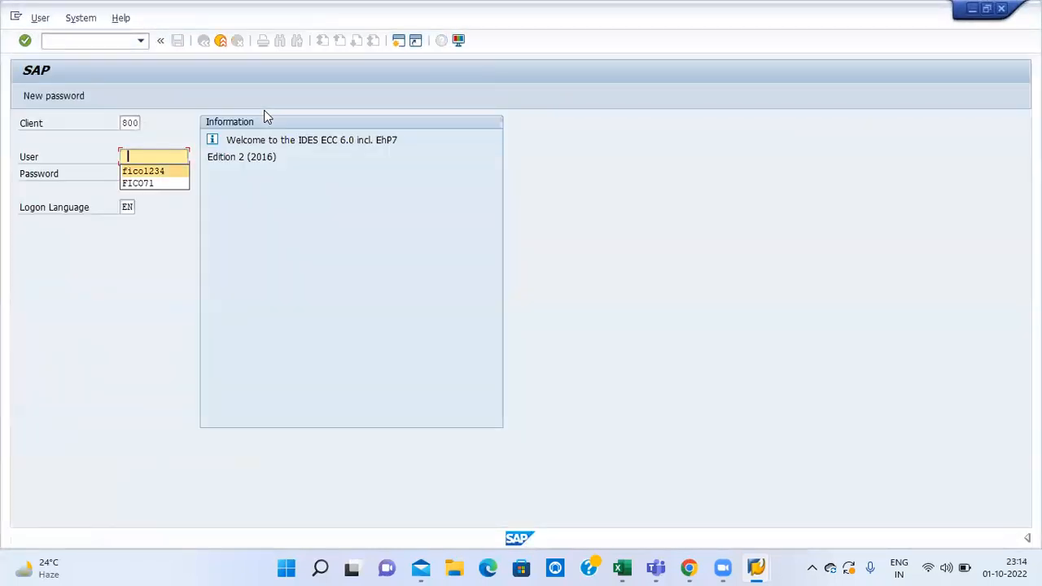
key("Tab")
key("Caps_Lock")
type("*****")
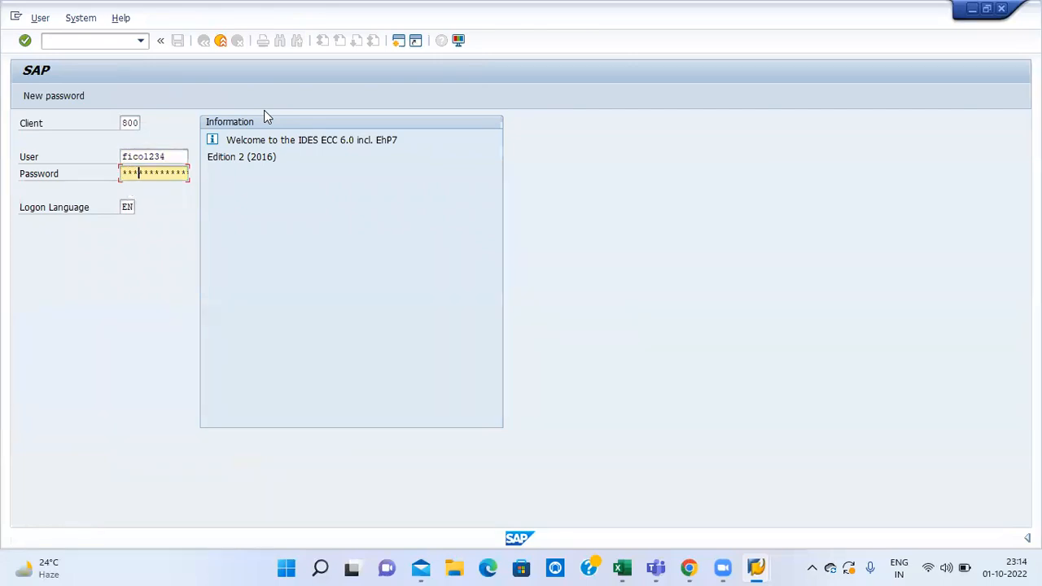
key("Return")
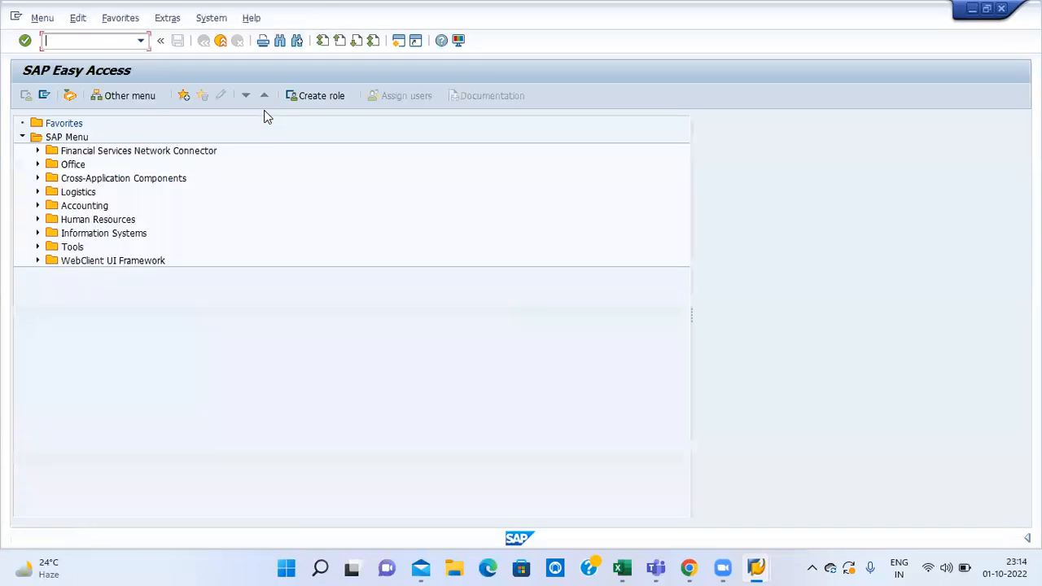
Step: Run transaction FS00 and dismiss the broken connection error without opening its detailed description
type("fs00")
key("Return")
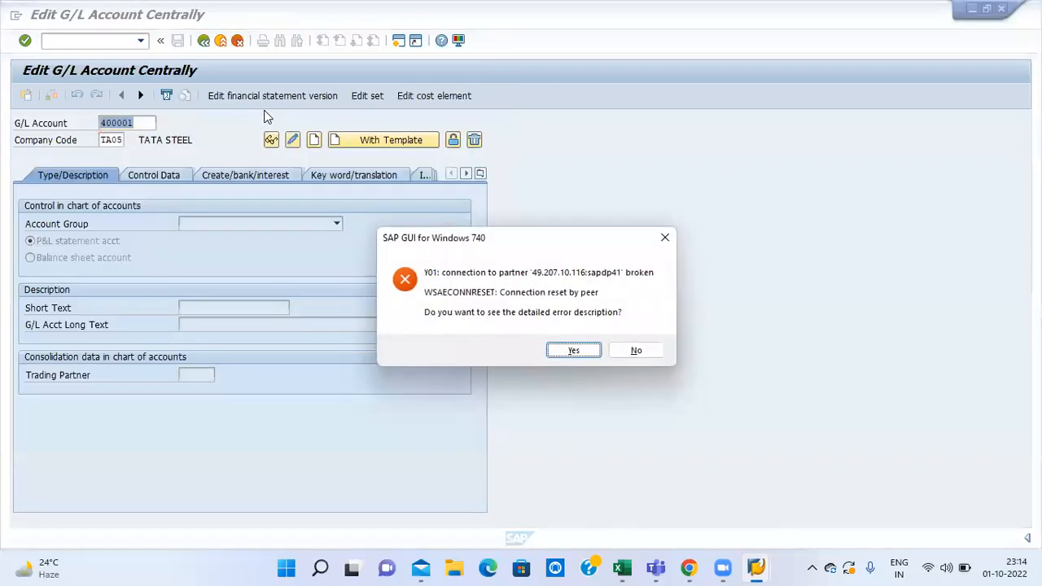
left_click(642, 350)
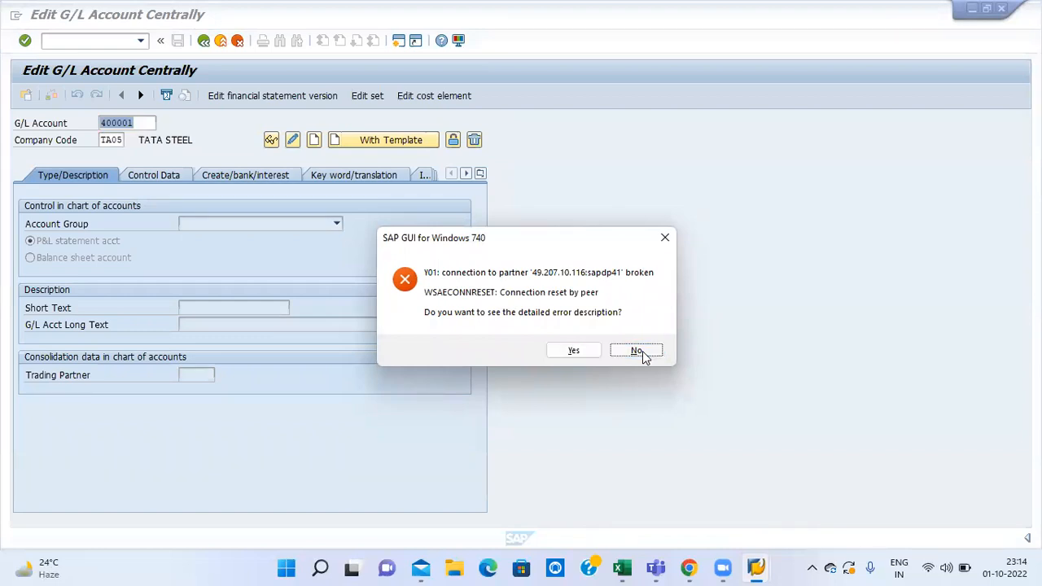
Step: Replace the G/L account with the Share capital account and display it for company code TA05
left_click(147, 122)
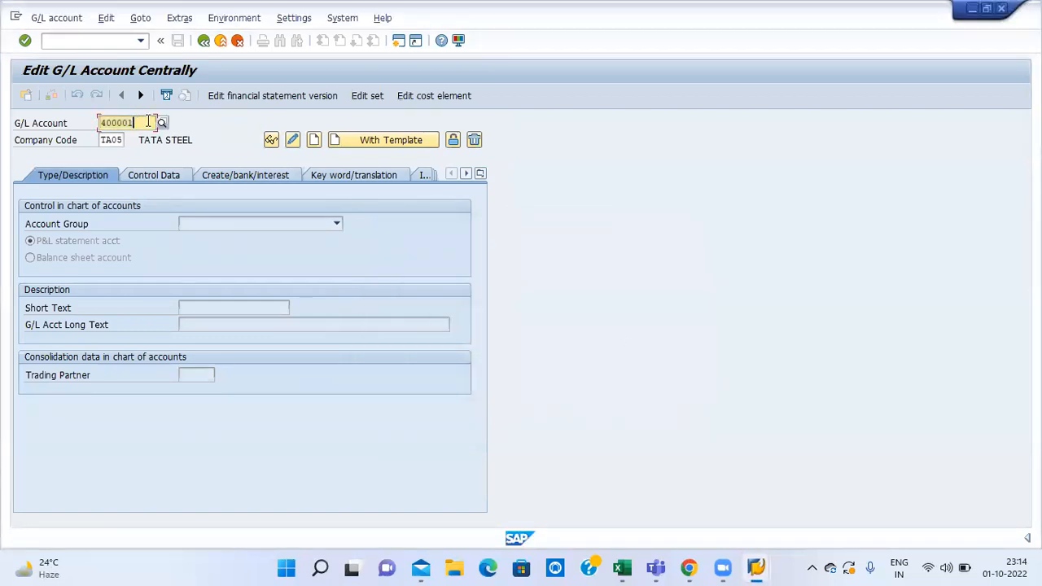
key("BackSpace")
key("BackSpace")
key("BackSpace")
key("BackSpace")
key("BackSpace")
key("BackSpace")
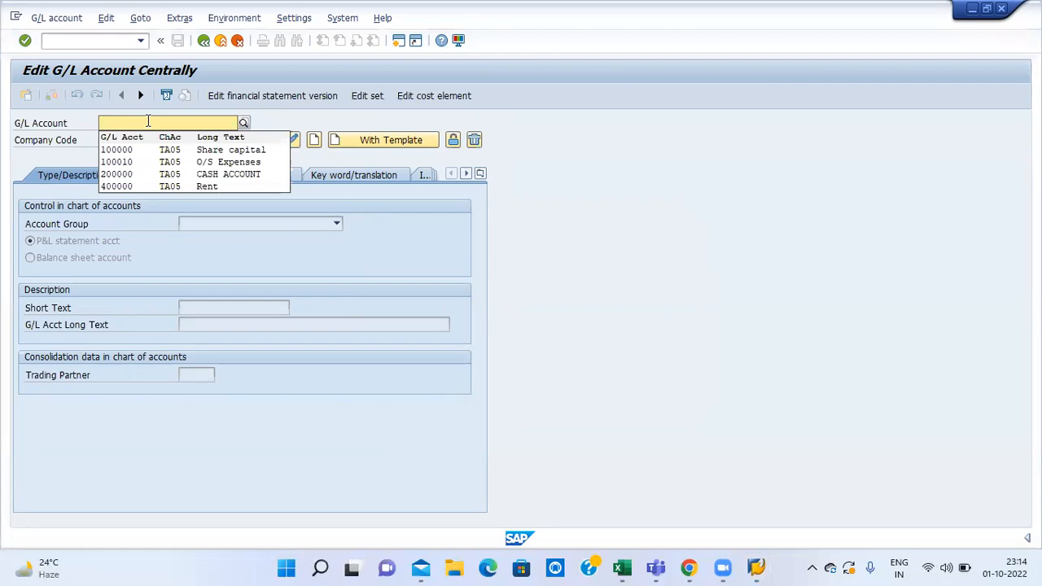
key("Down")
key("Return")
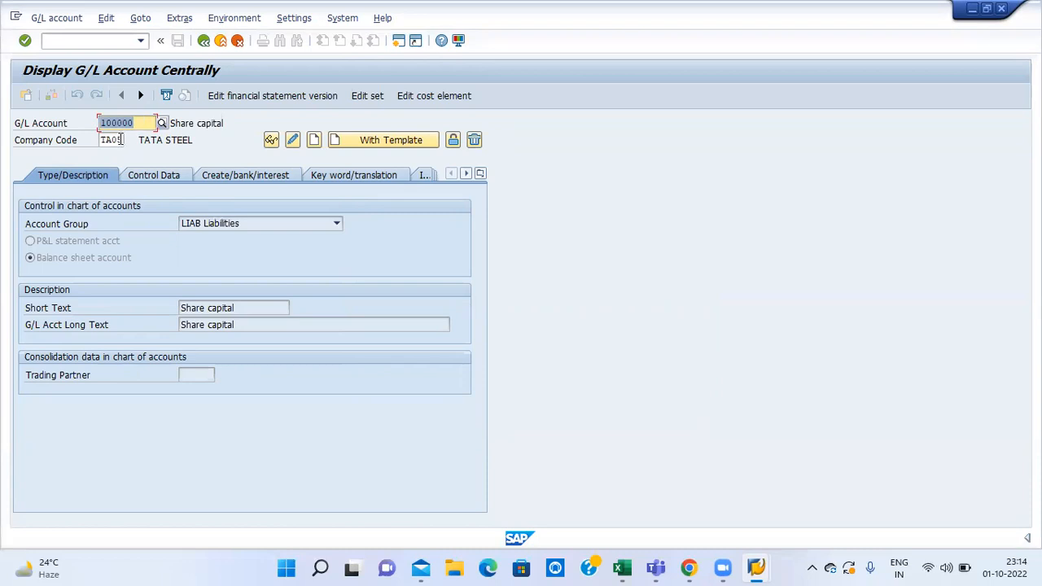
left_click(120, 140)
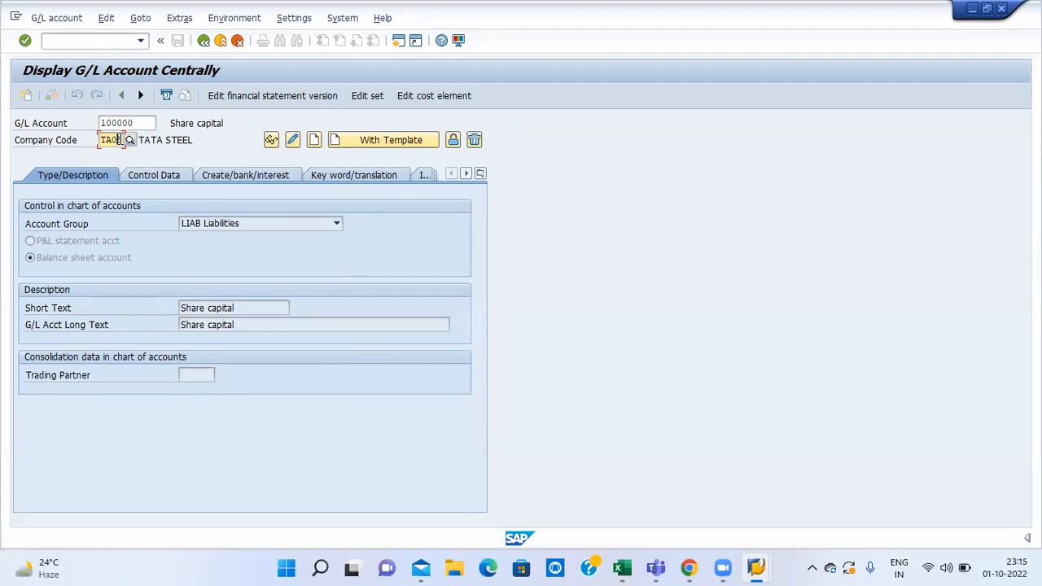
left_click(135, 123)
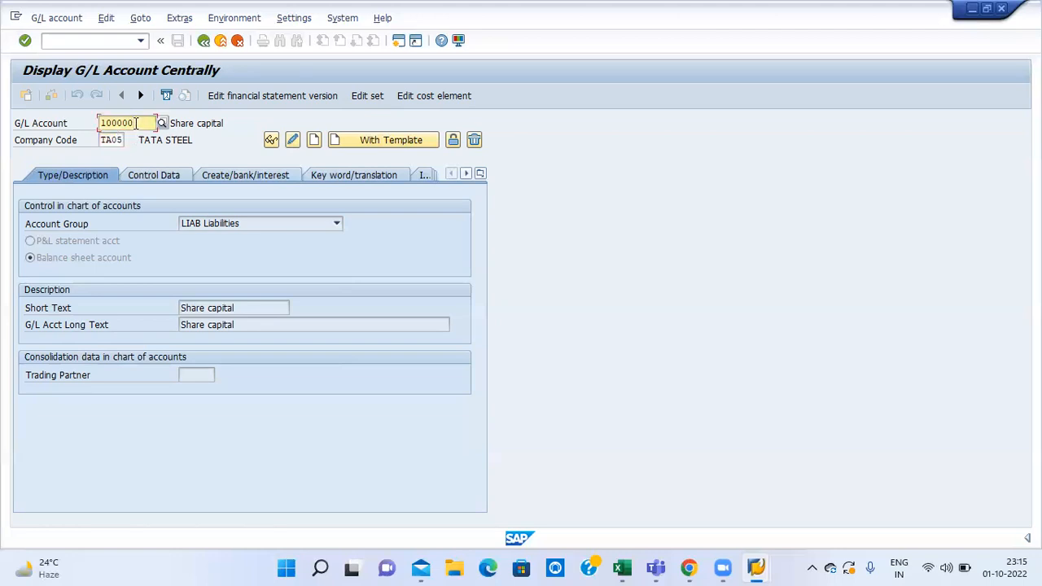
left_click(118, 138)
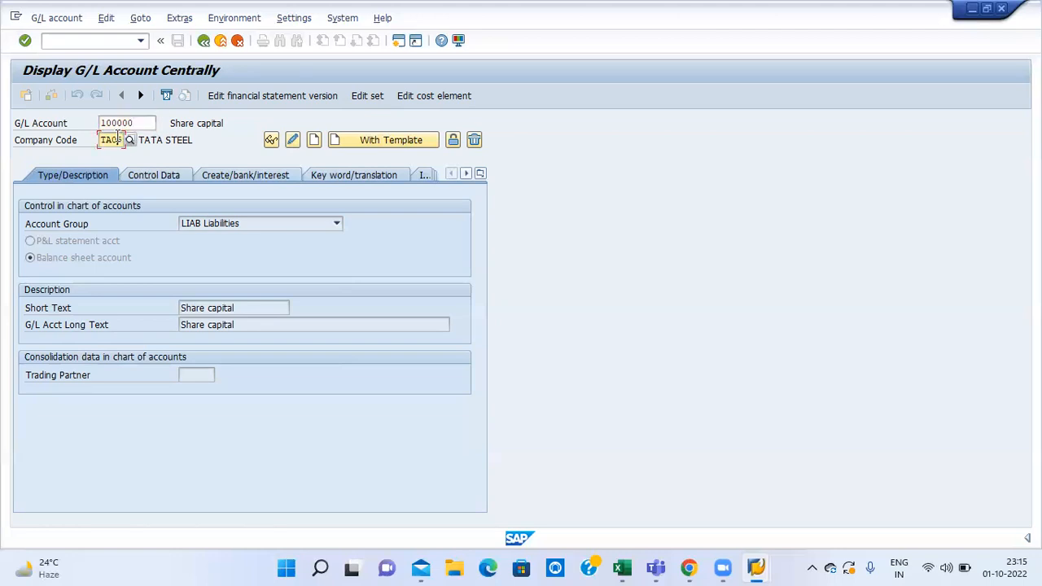
Step: Return to the G/L account display and open an additional SAP session
key("alt+Tab")
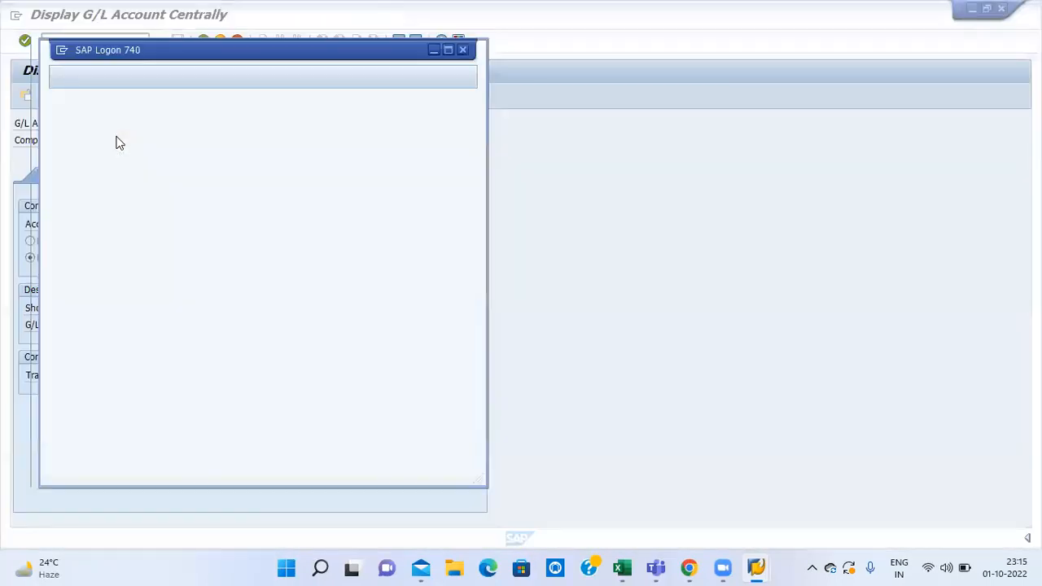
key("alt+Tab")
left_click(405, 42)
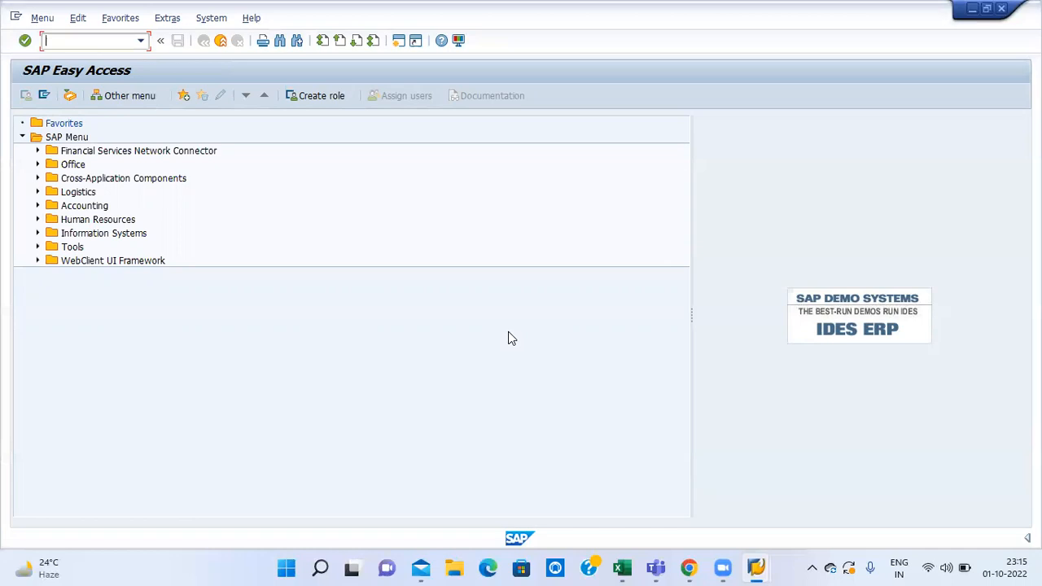
Step: Switch to the Excel workbook and enter in F5 "we can assign same chart of account to multiple company codes belong to same industry"
mouse_move(618, 568)
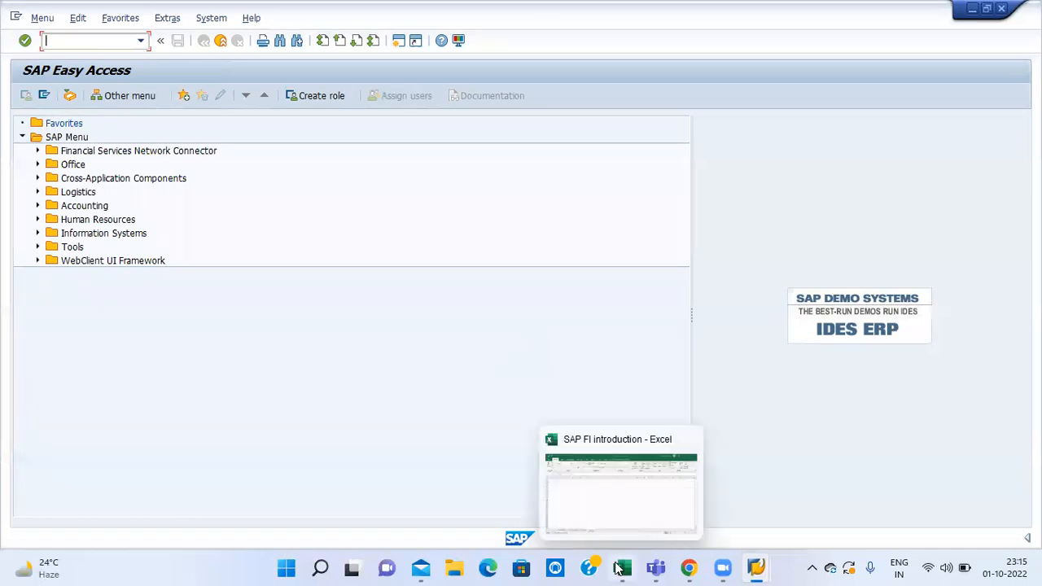
left_click(605, 491)
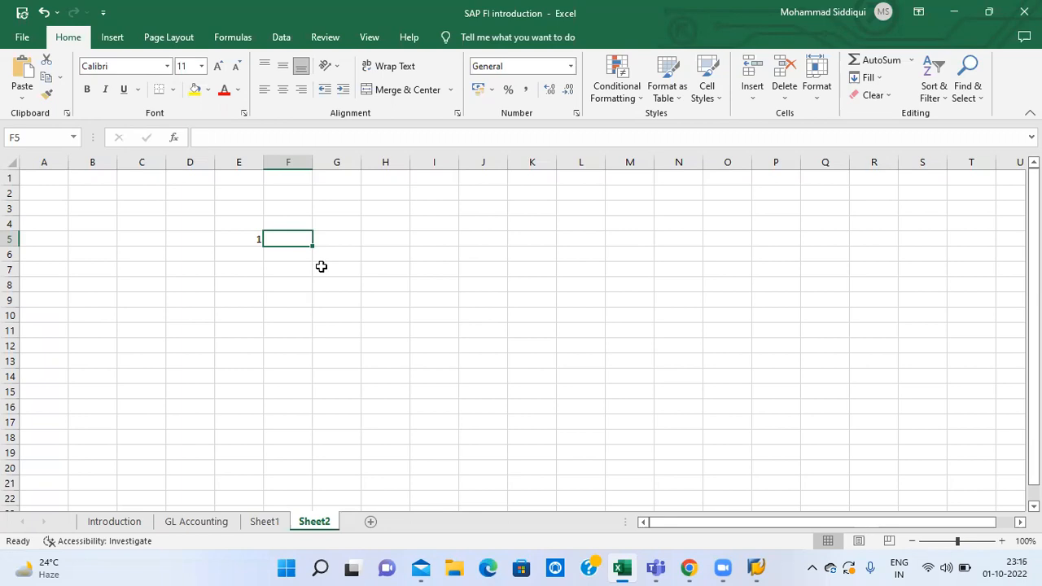
type("we can ")
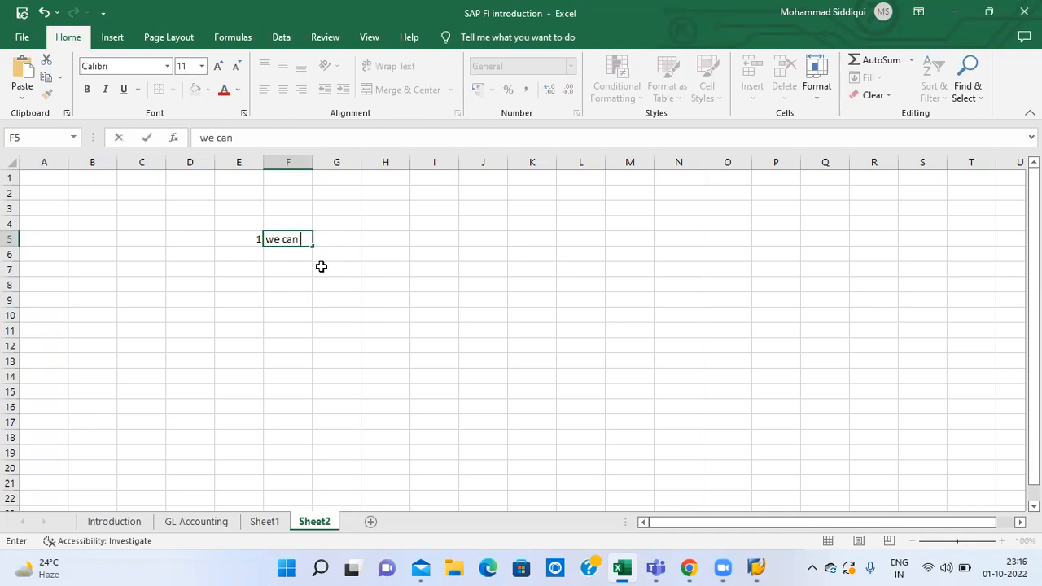
type("assign sa")
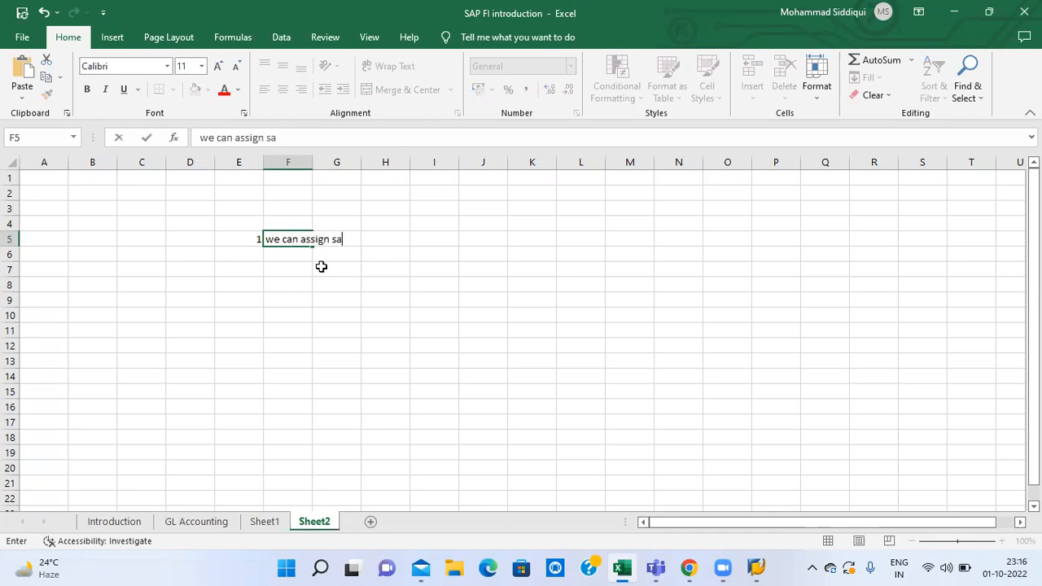
type("me chart of account")
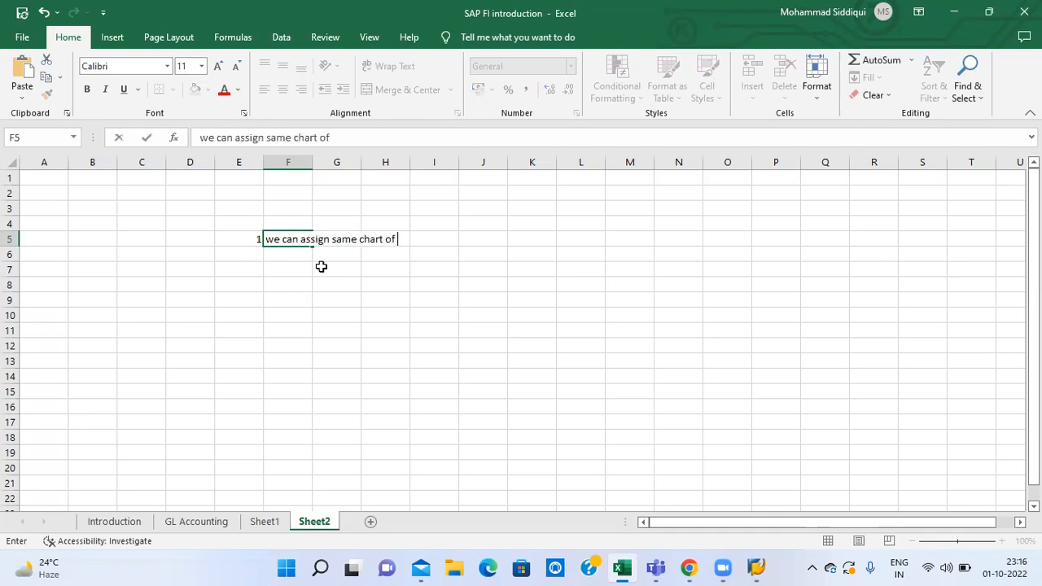
type("multiple ")
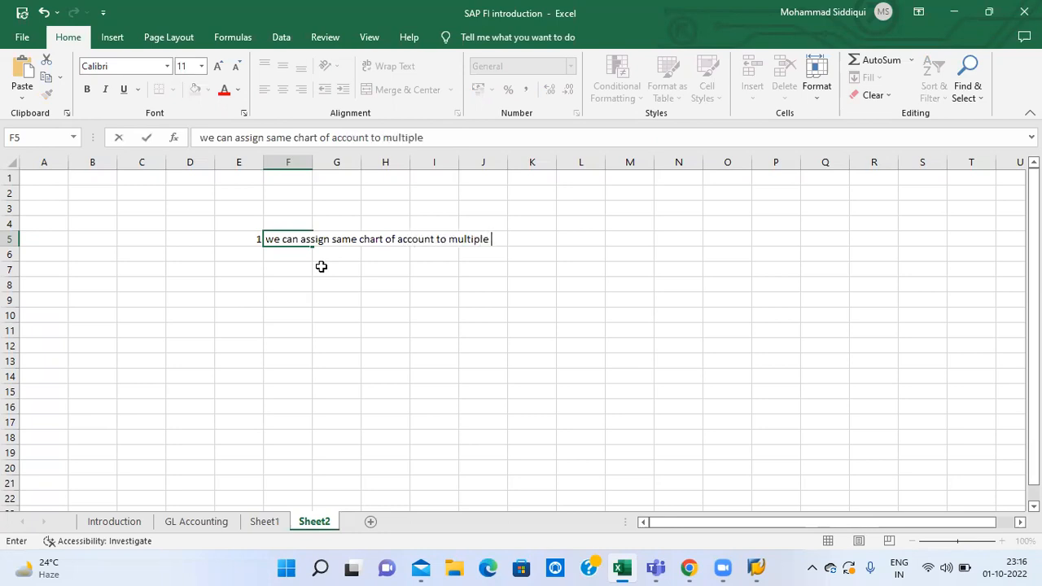
type("company codes ")
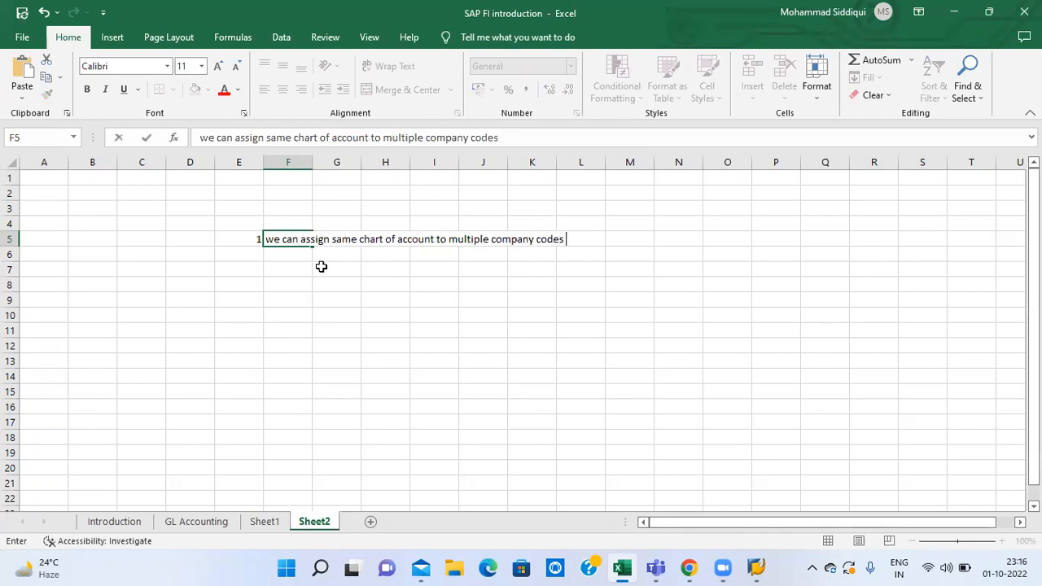
type("belong to same indtry")
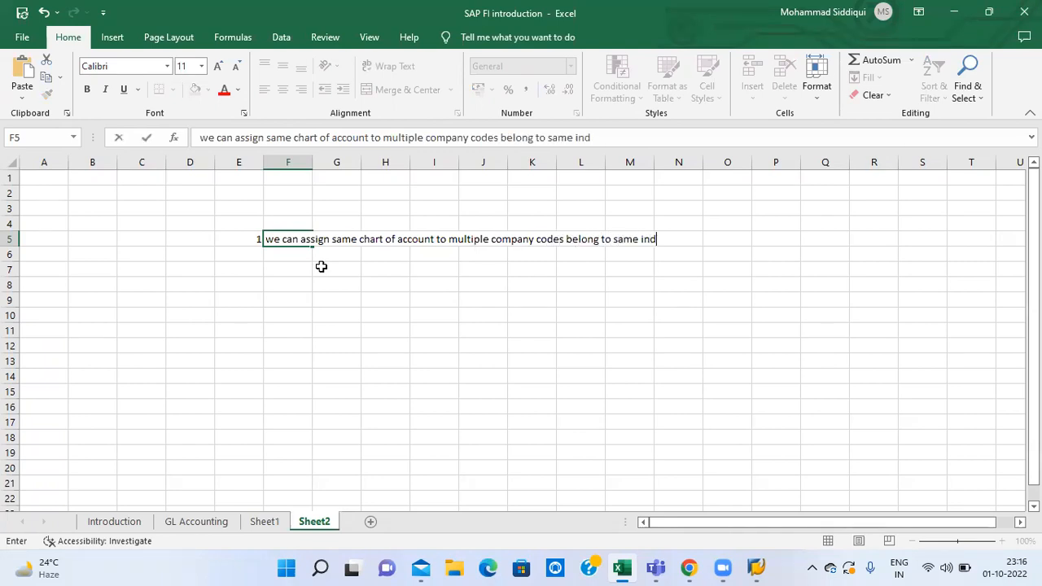
key("BackSpace")
key("BackSpace")
key("BackSpace")
type("ustry")
key("Return")
key("Return")
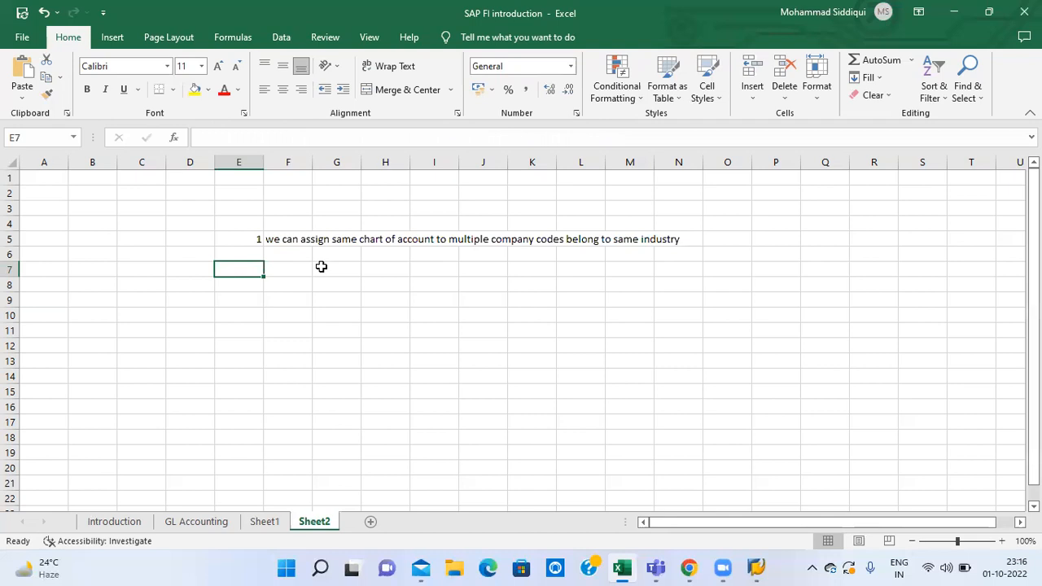
Step: Add point 2 in row 6: "we can assign same chart of account to multiple company codes if they want to use same length of GL account"
key("Up")
type("2")
key("Tab")
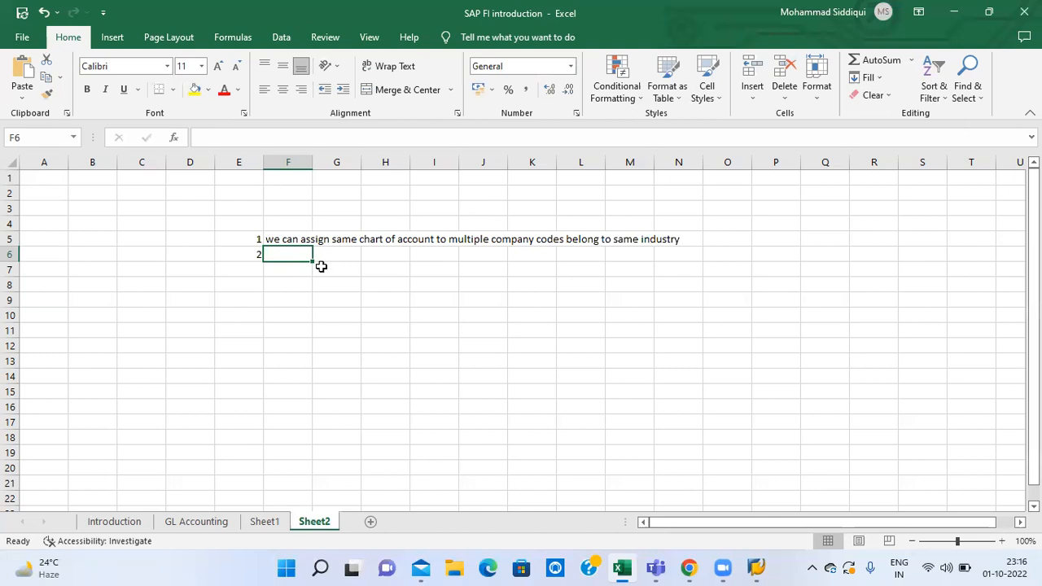
type("we can assign")
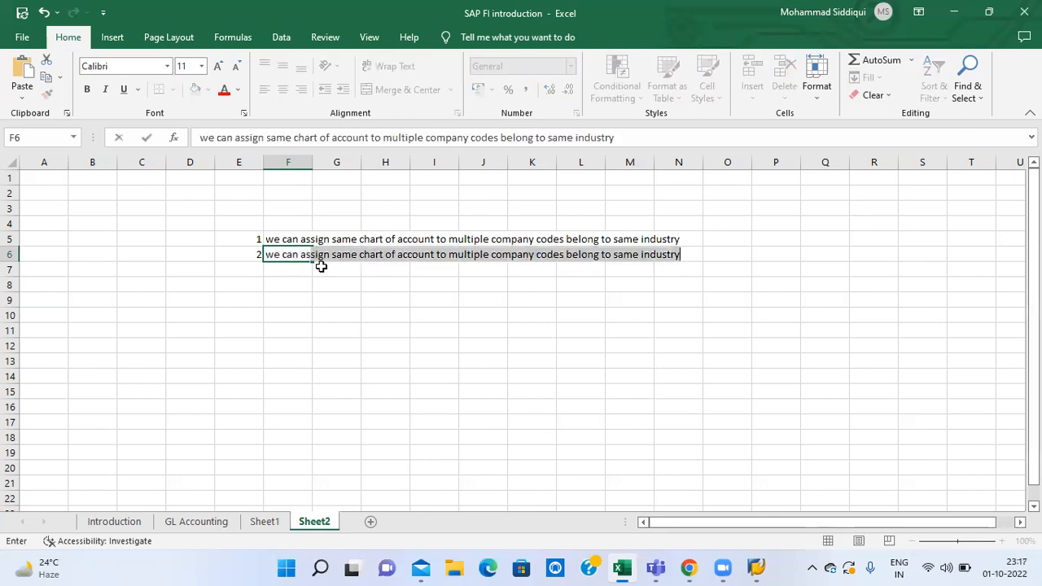
type(" same char")
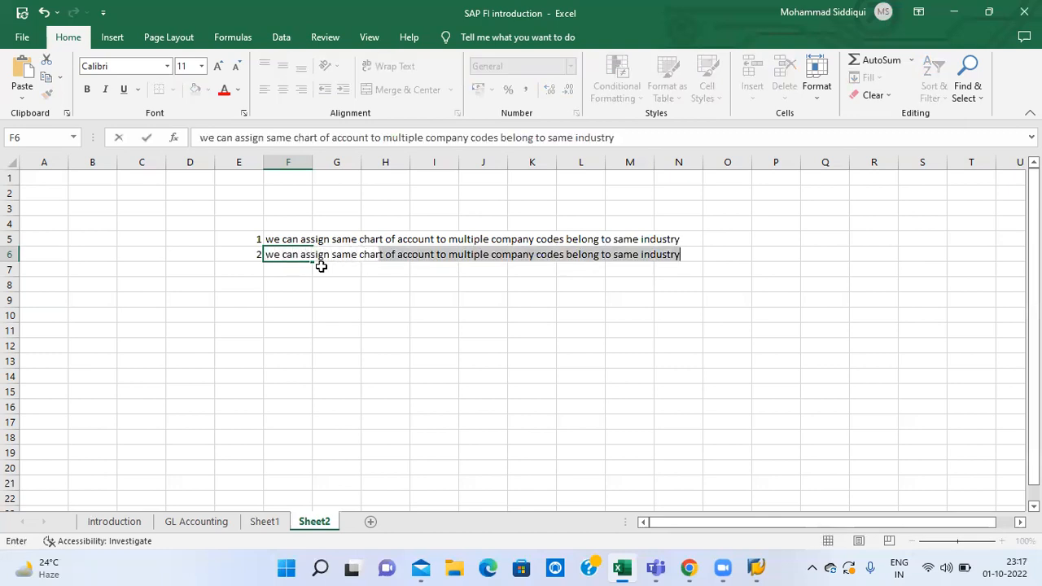
type("t of account ")
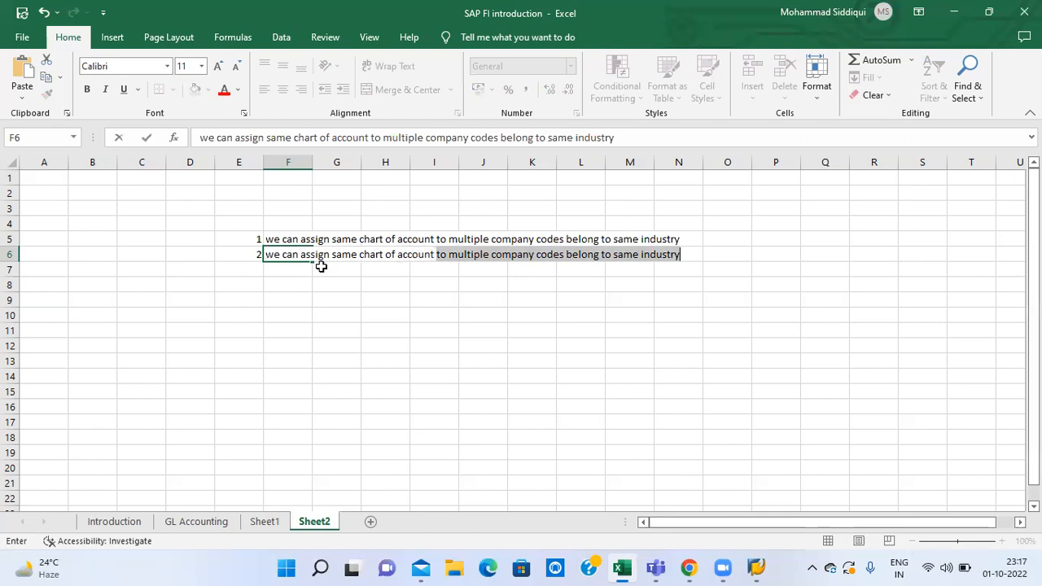
type("to multiple com")
key("BackSpace")
key("BackSpace")
type("multiple co")
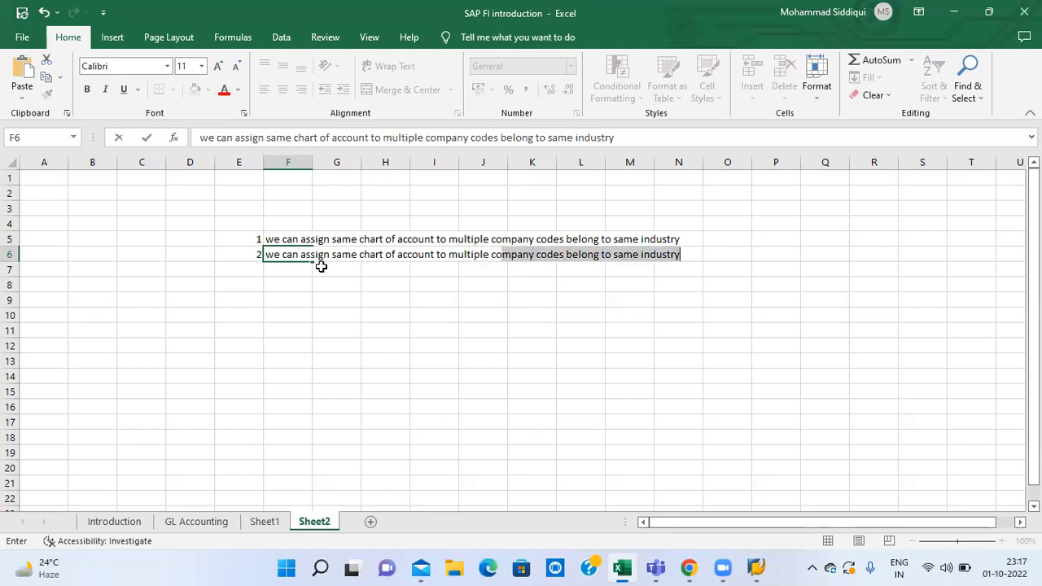
type("mpany codes ")
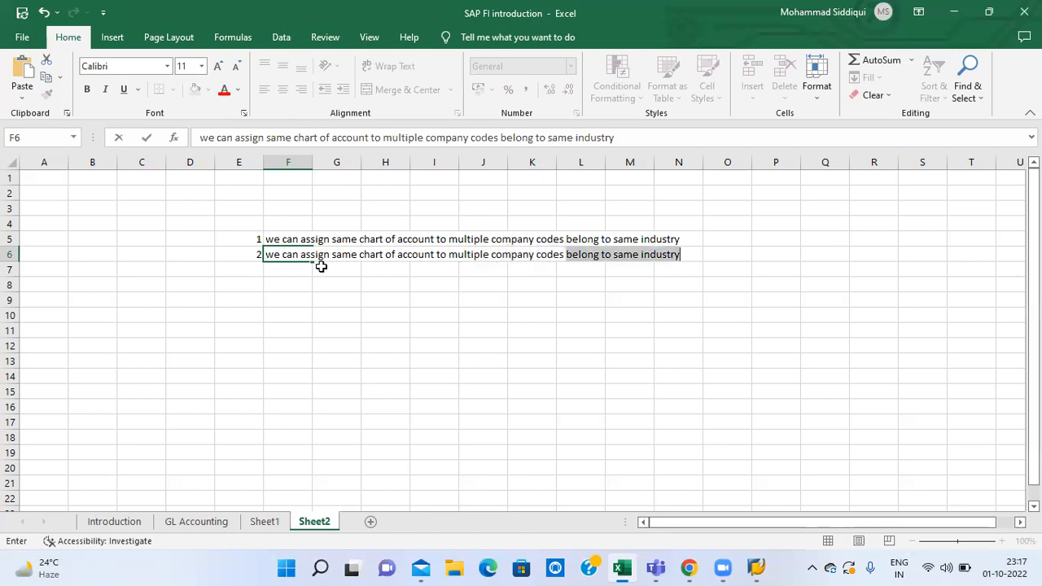
type("if they ")
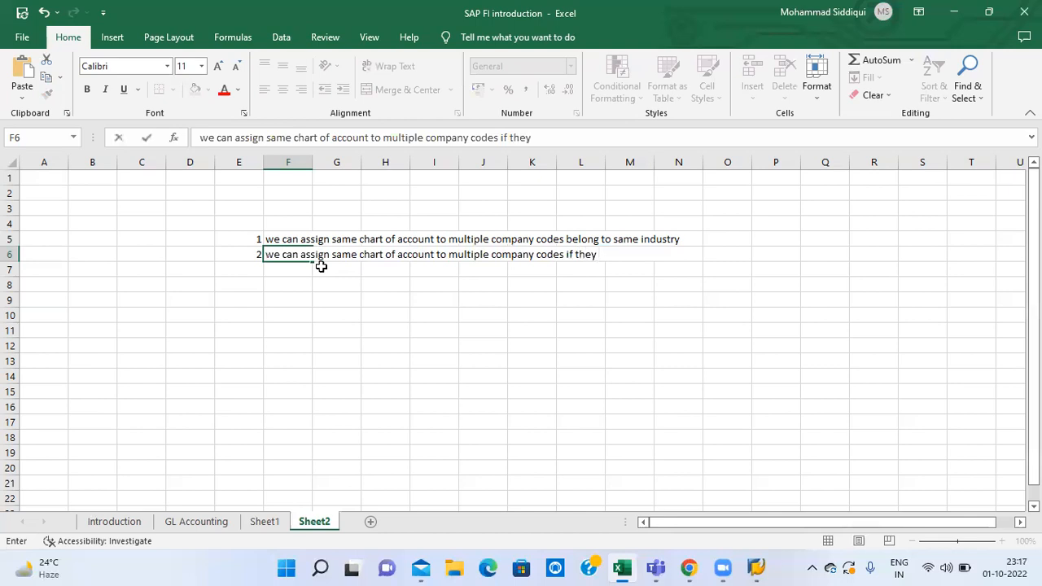
type("want to use")
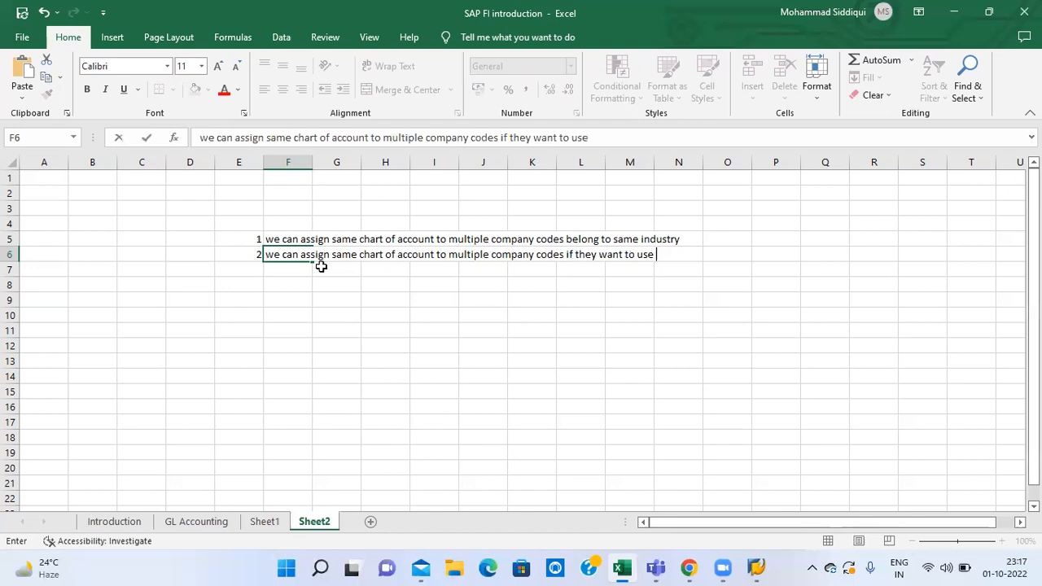
type(" same length")
key("BackSpace")
key("BackSpace")
type("gth of ")
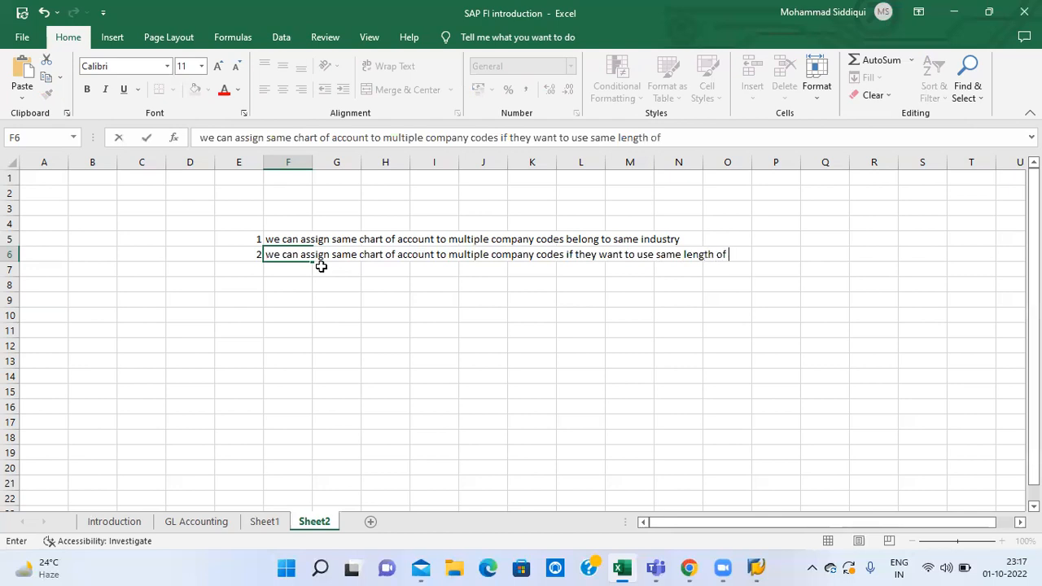
type("GL account")
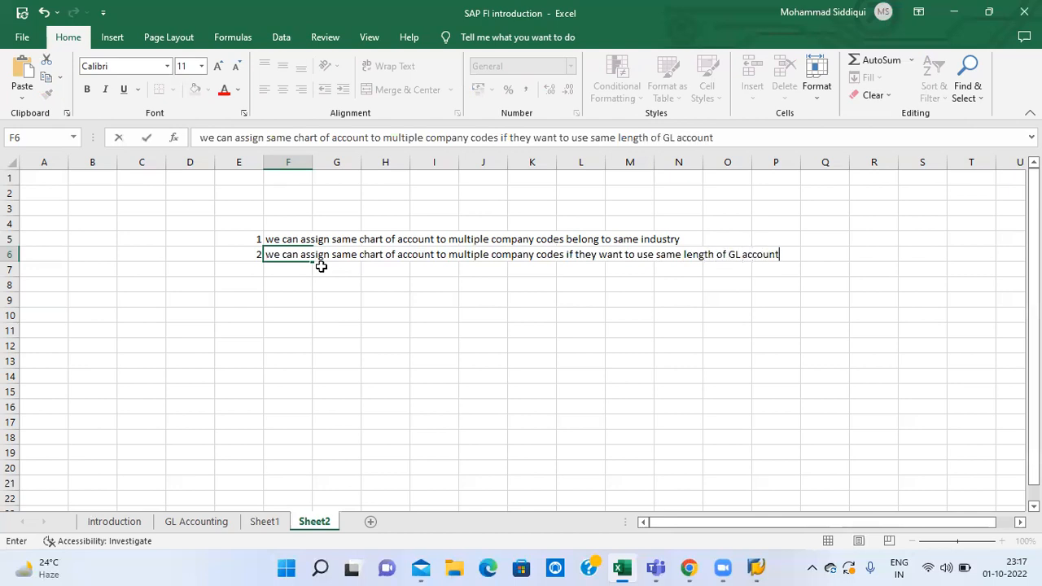
key("Return")
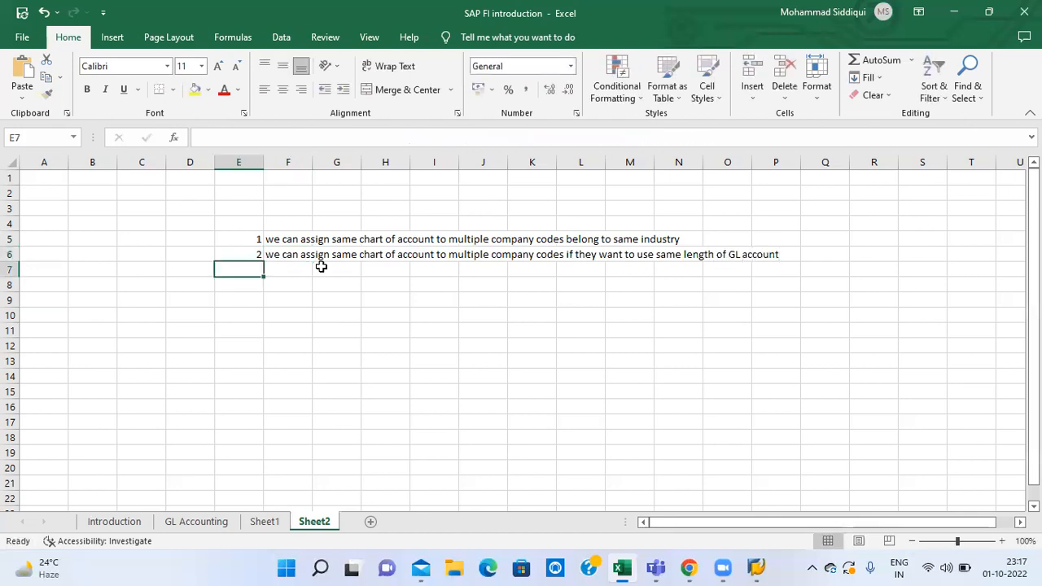
Step: Check the company code in the SAP G/L account display, and list TA05, TA06 and TA07 across cells F9 to H9 in Excel
key("alt+Tab")
key("alt+Tab")
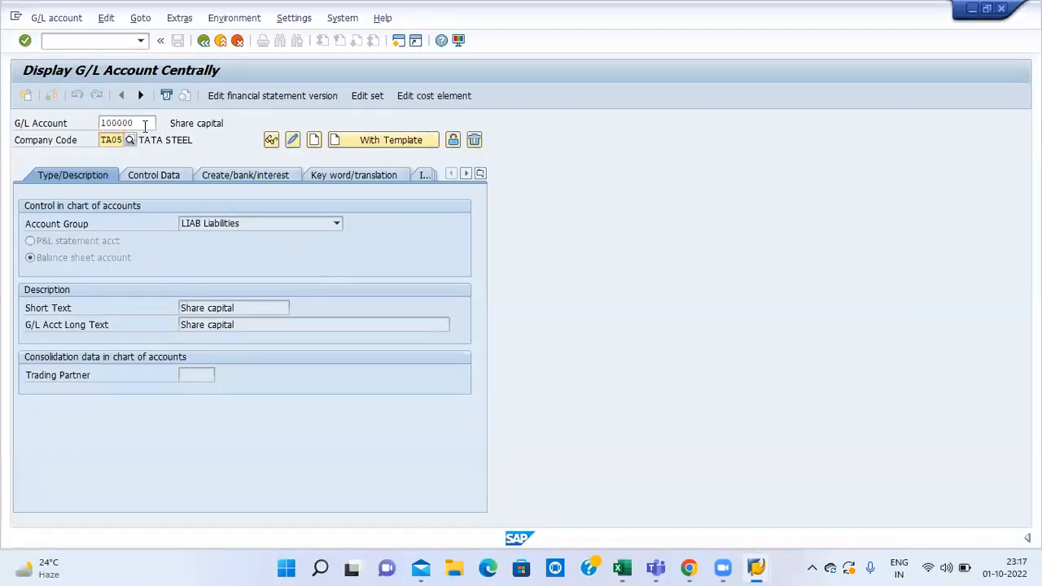
key("alt+Tab")
left_click(287, 300)
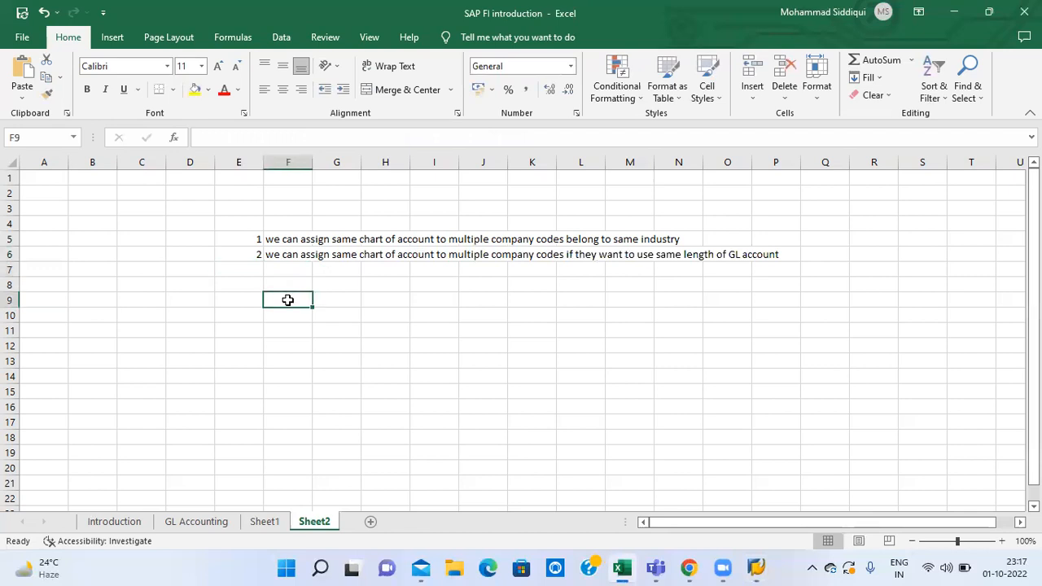
type("TA05")
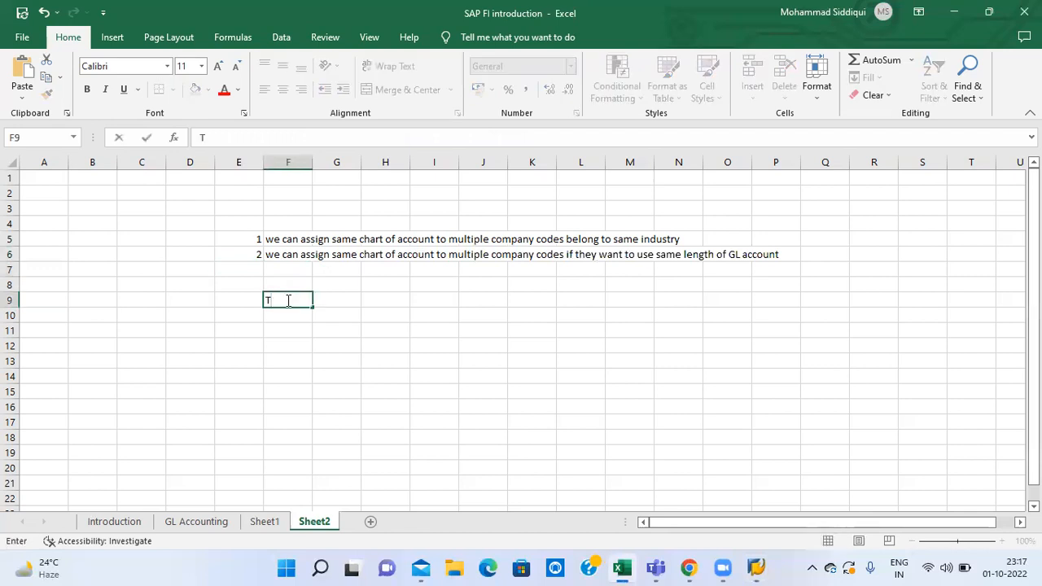
key("Return")
left_click(287, 301)
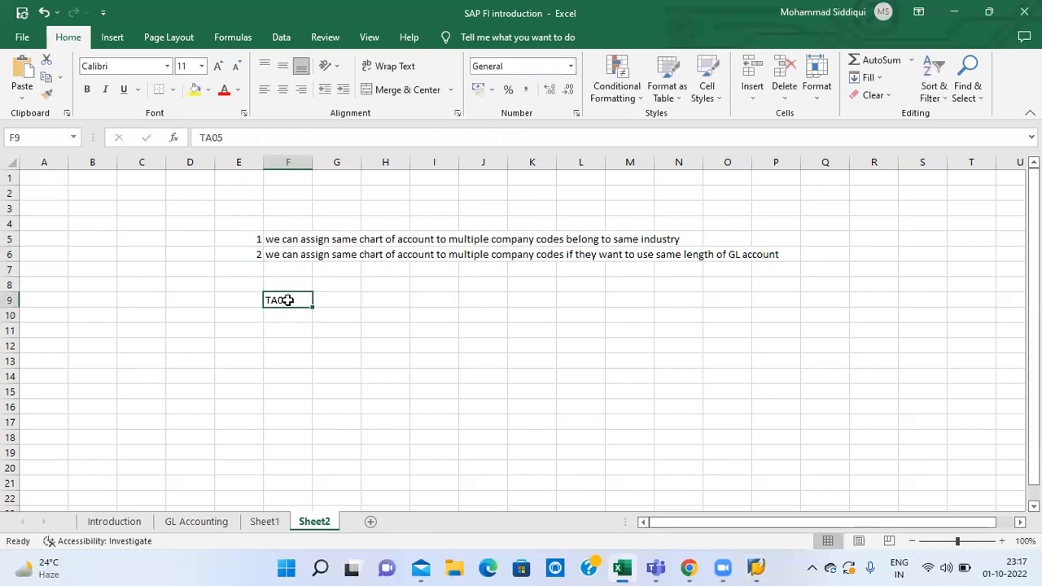
key("Tab")
type("TA06")
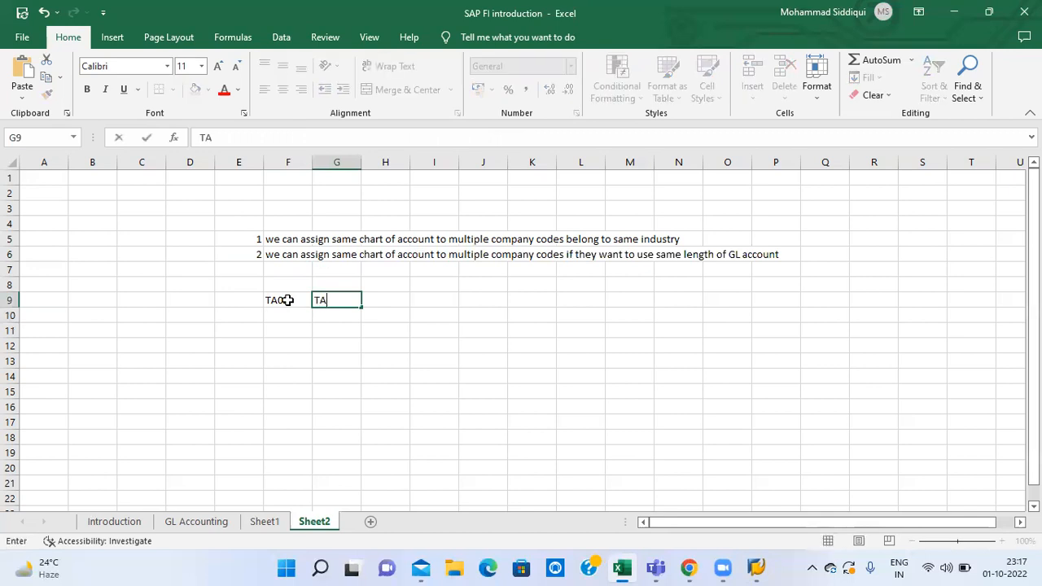
key("Return")
key("Up")
key("Right")
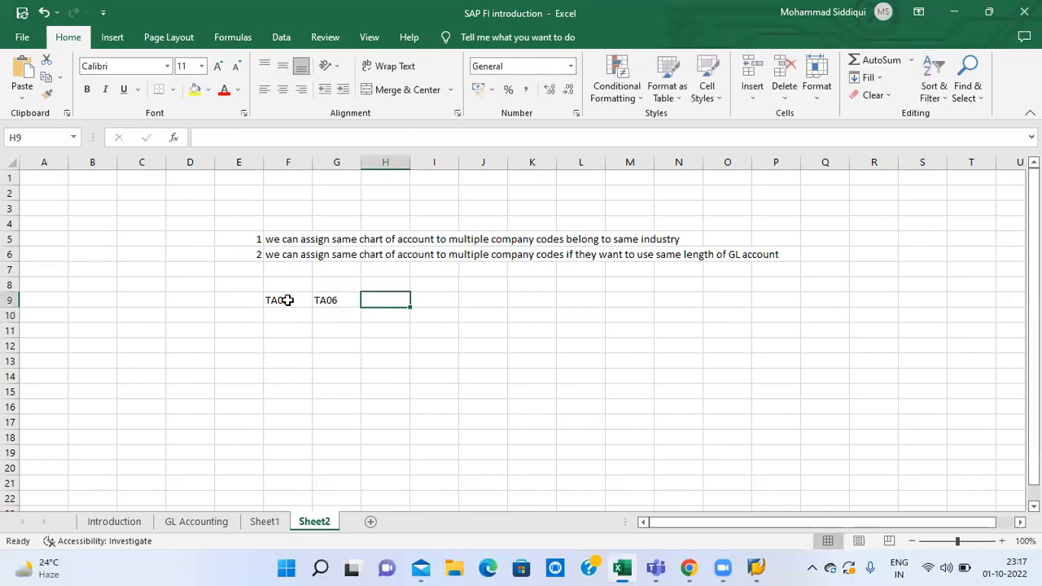
type("TA07")
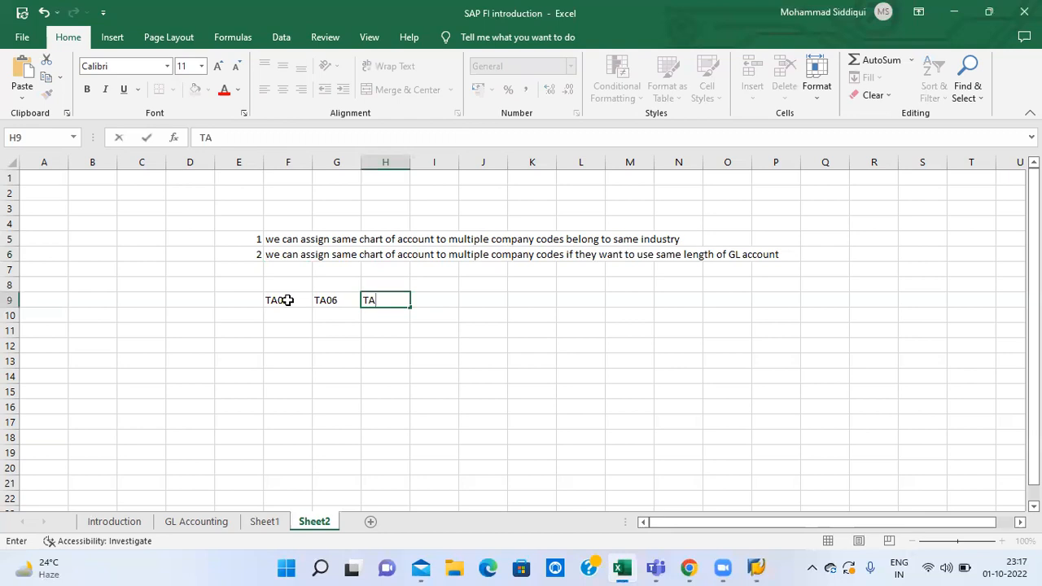
key("Return")
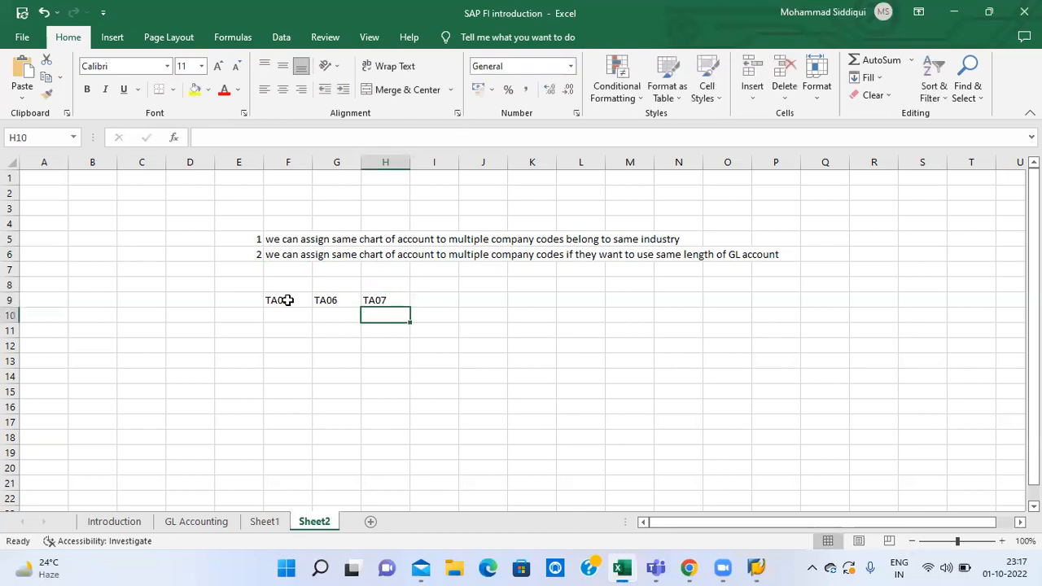
Step: Enter the heading MAFG in cell G8, above company code TA06
key("Left")
key("Left")
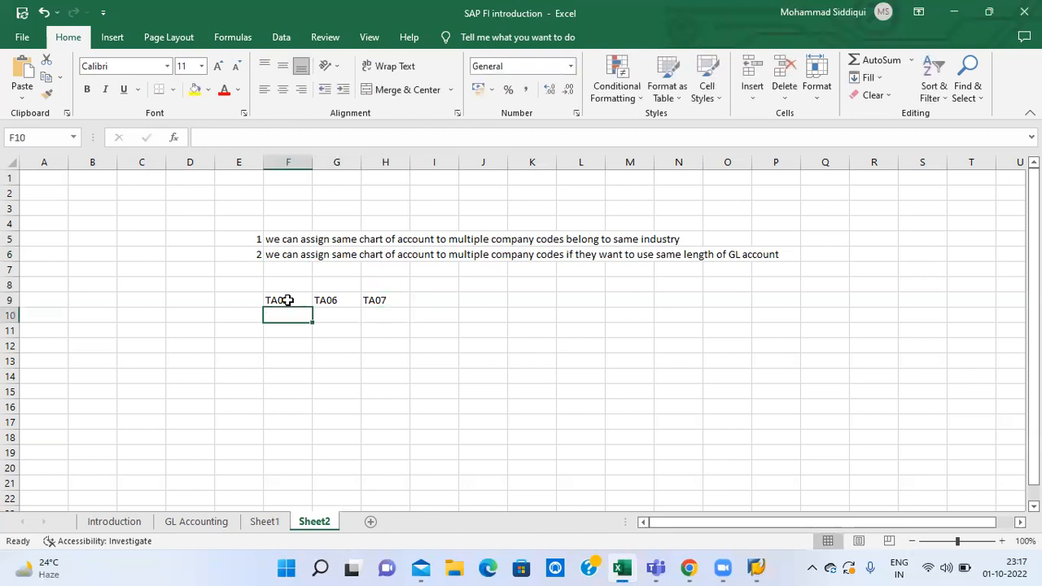
key("Right")
key("Left")
key("Right")
key("Up")
key("Up")
key("Left")
key("Right")
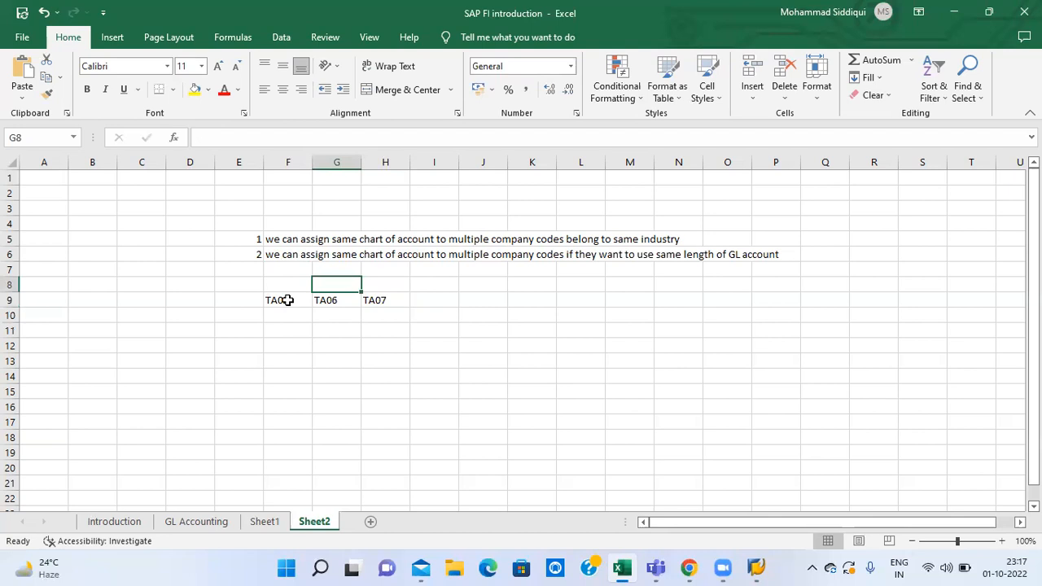
type("MAFG")
key("Return")
Step: Copy the Share capital G/L account number from the SAP display into cell F10 of the Excel sheet, below TA05
key("Down")
key("Left")
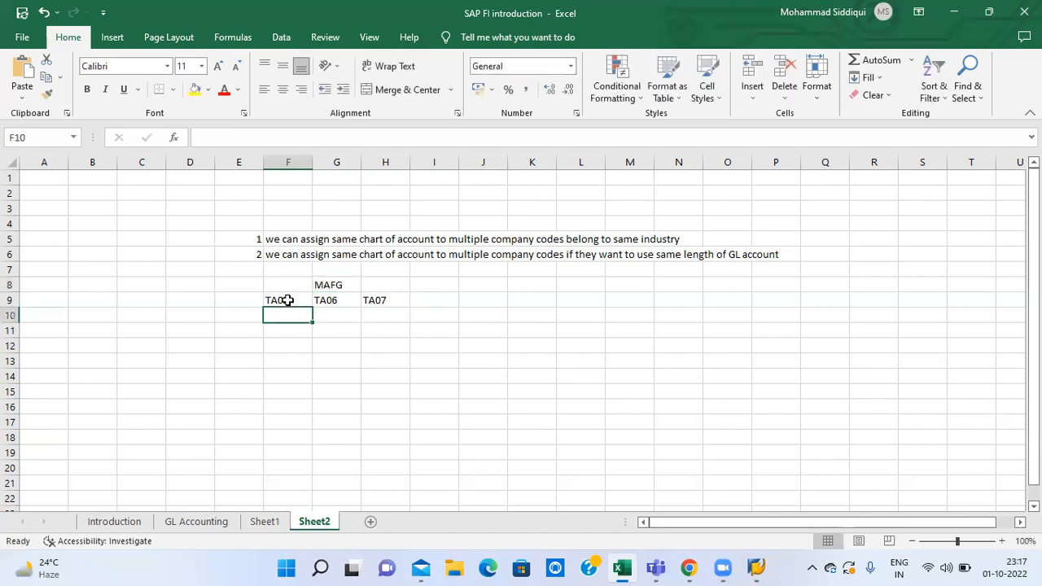
key("alt+Tab")
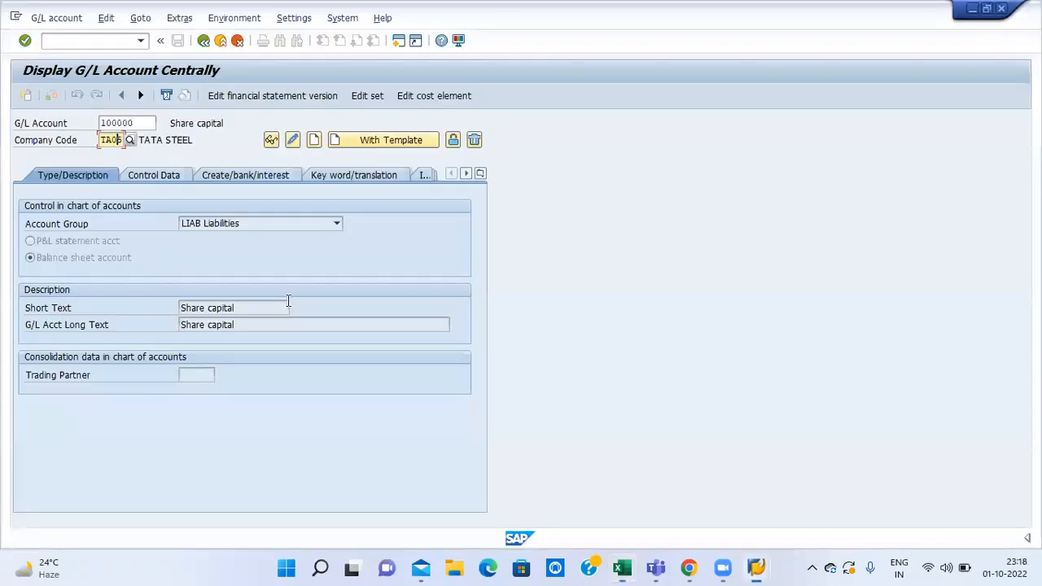
left_click(144, 123)
key("shift+Left")
key("shift+Left")
key("shift+Left")
key("shift+Left")
key("shift+Left")
key("shift+Left")
key("ctrl+c")
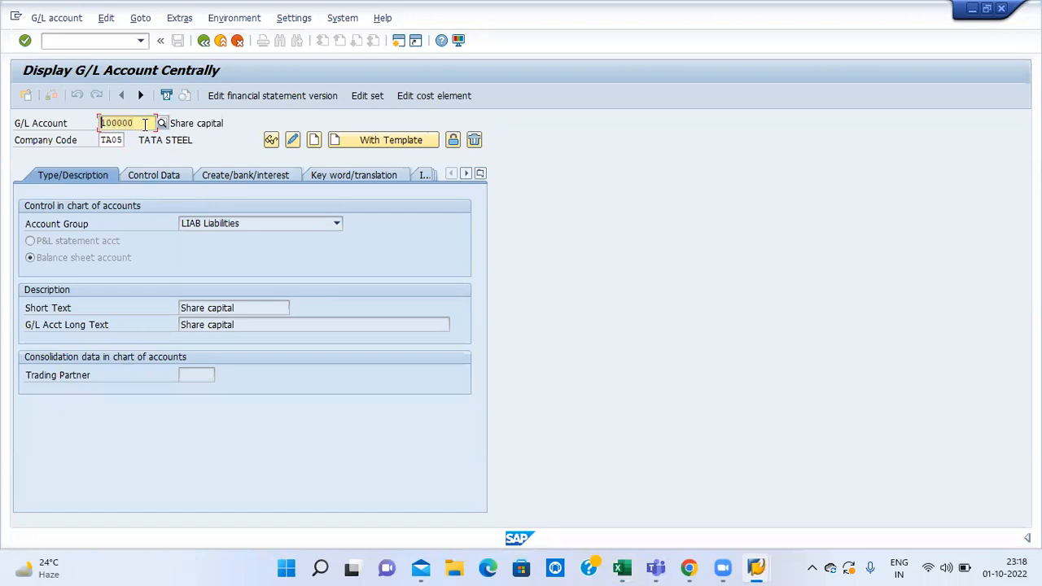
key("alt+Tab")
key("ctrl+v")
key("Tab")
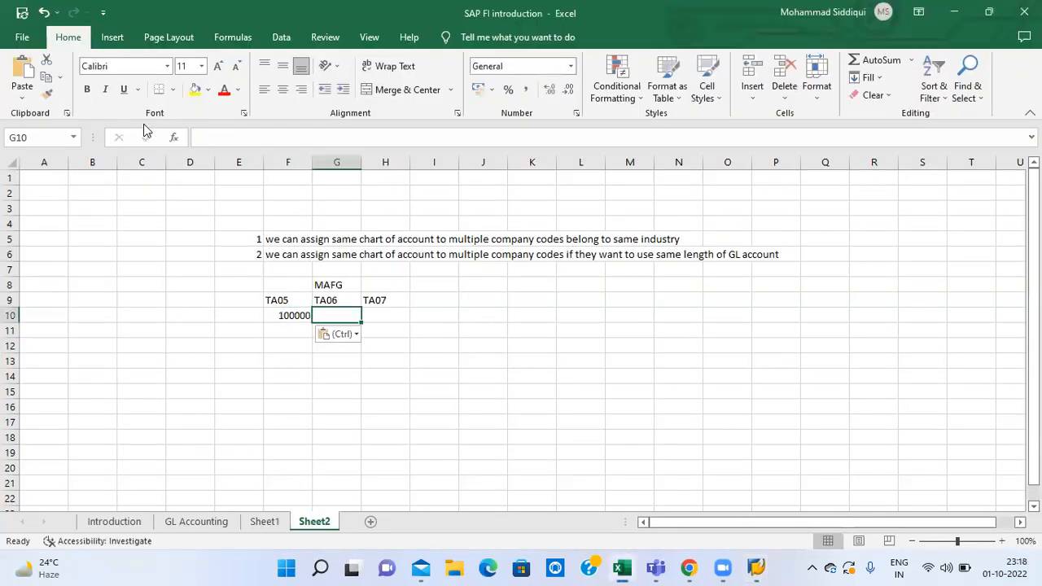
Step: Paste the same G/L account number below TA06 in cell G10 and move on to the cell below TA07
key("ctrl+v")
key("Tab")
key("Up")
key("Down")
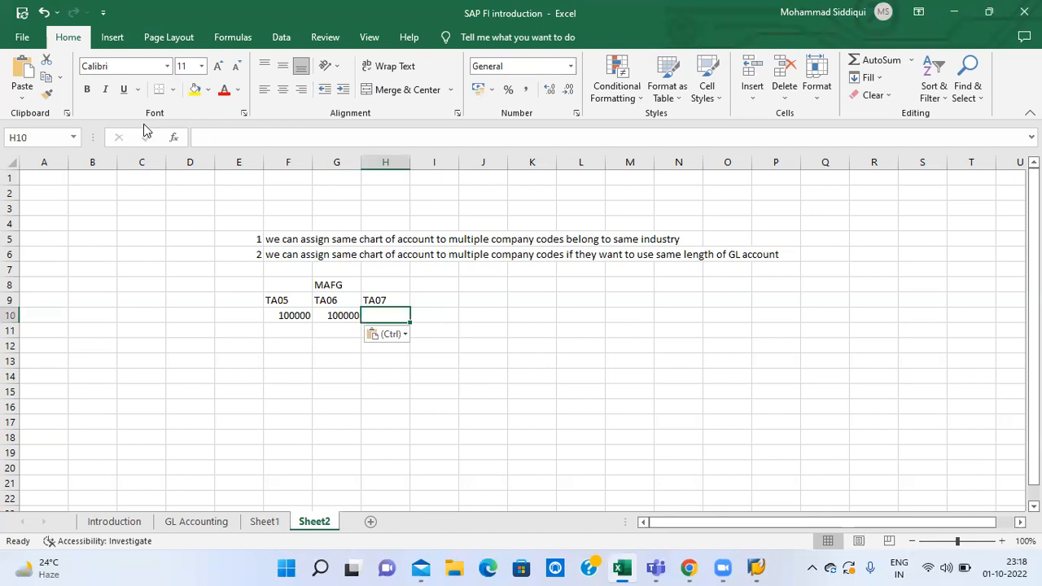
Step: Paste the G/L account number below TA07 in cell H10 and lengthen it to 10000000
key("ctrl+v")
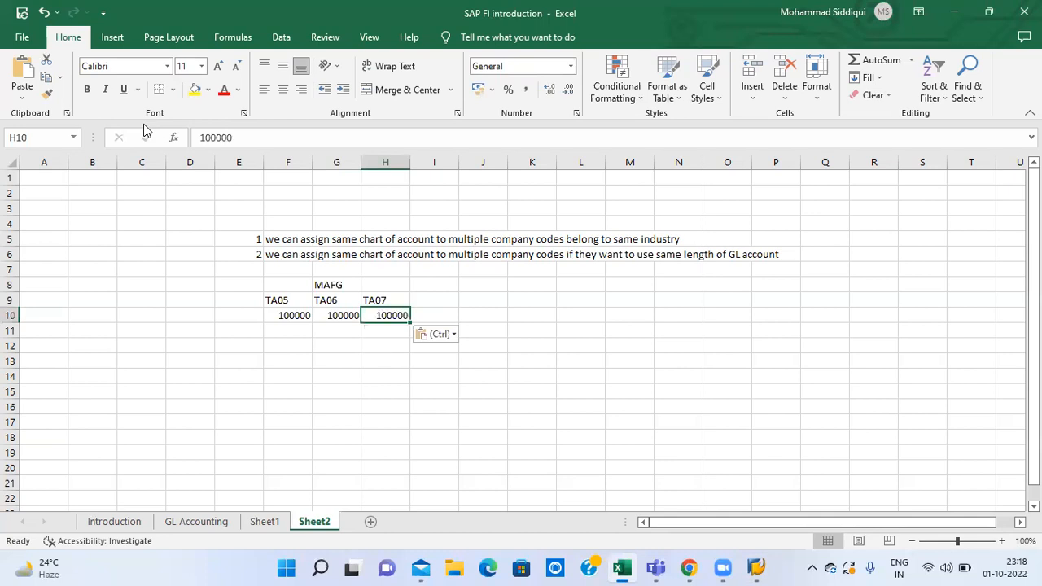
left_click(236, 136)
type("00")
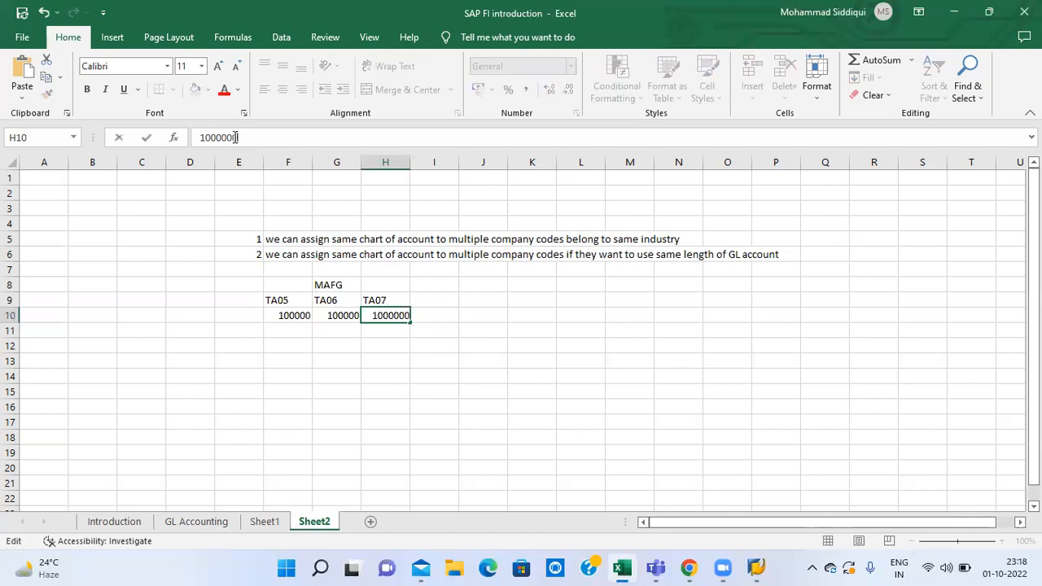
key("Tab")
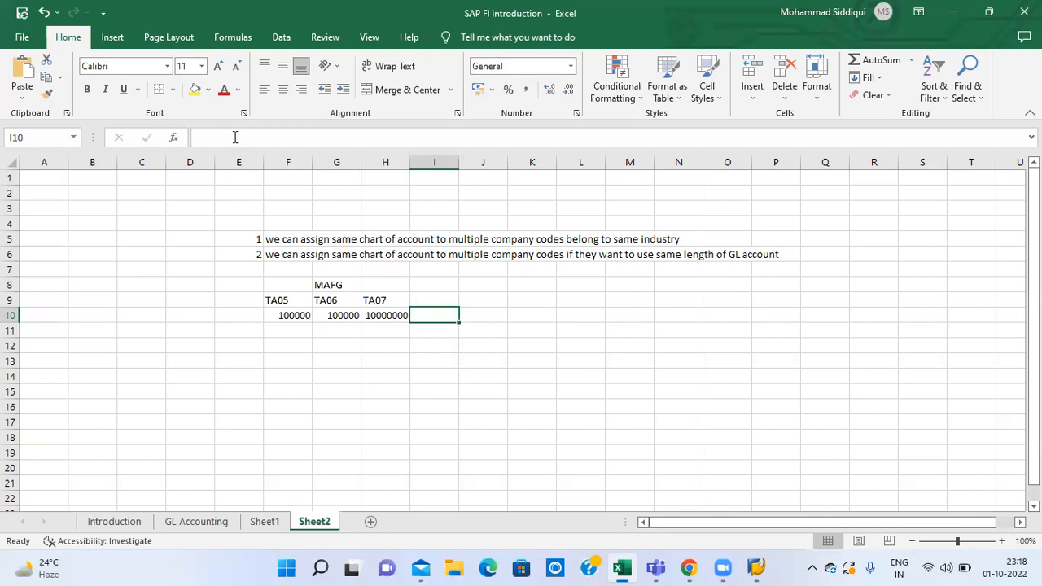
Step: Label the account numbers in row 11: SAME below TA05, SAME below TA06 and ANOTHER below TA07
key("Down")
key("Left")
key("Left")
key("Left")
type("SAME")
key("Tab")
type("SAM")
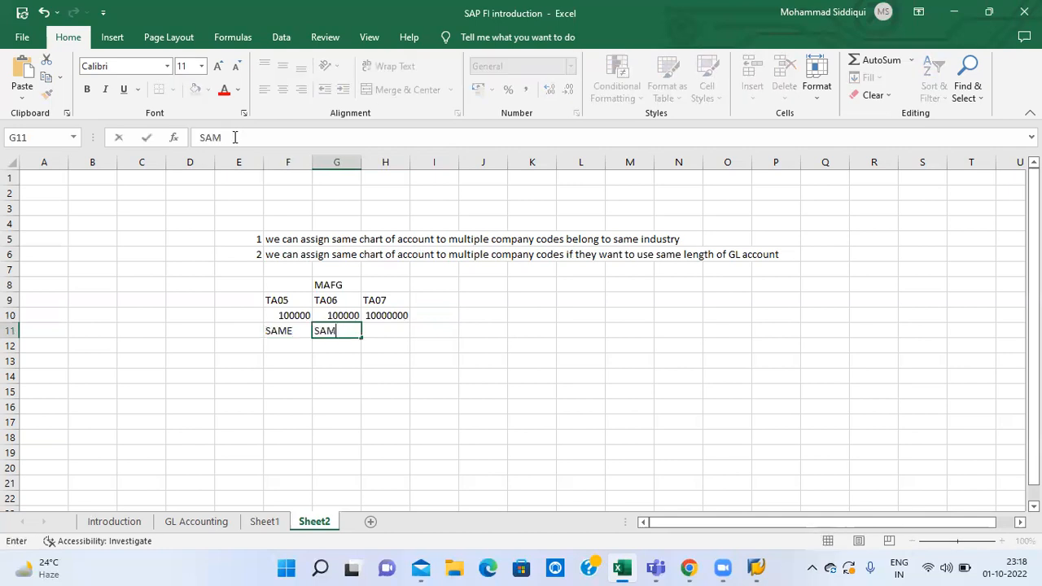
type("E")
key("Tab")
type("ANOTHER")
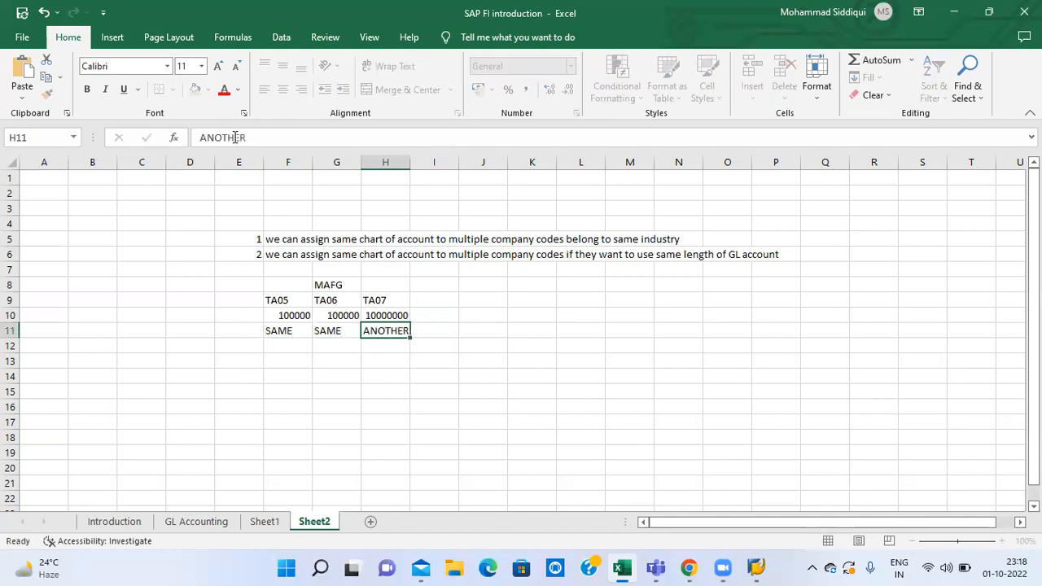
key("Return")
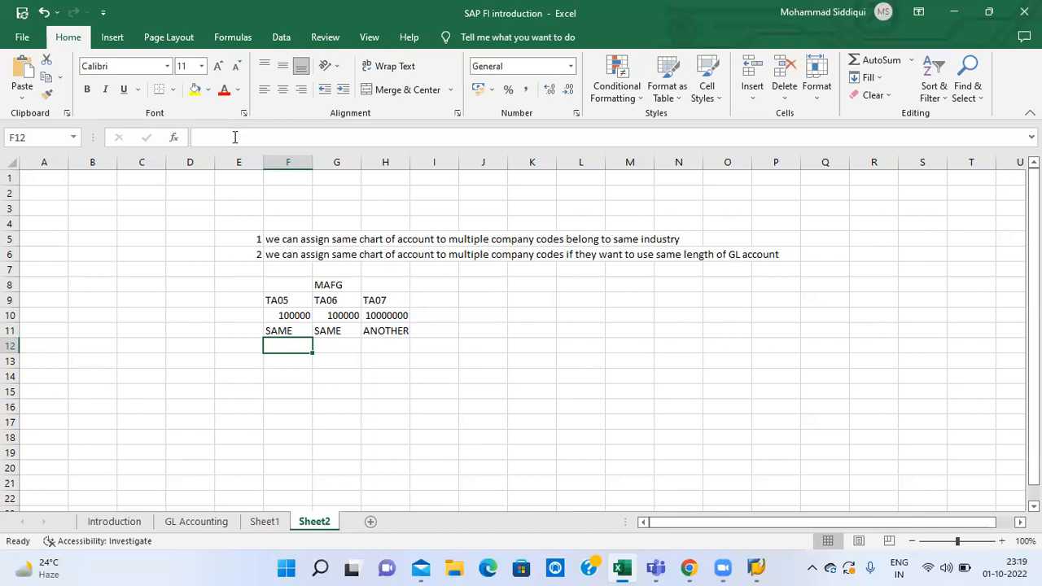
left_click(373, 203)
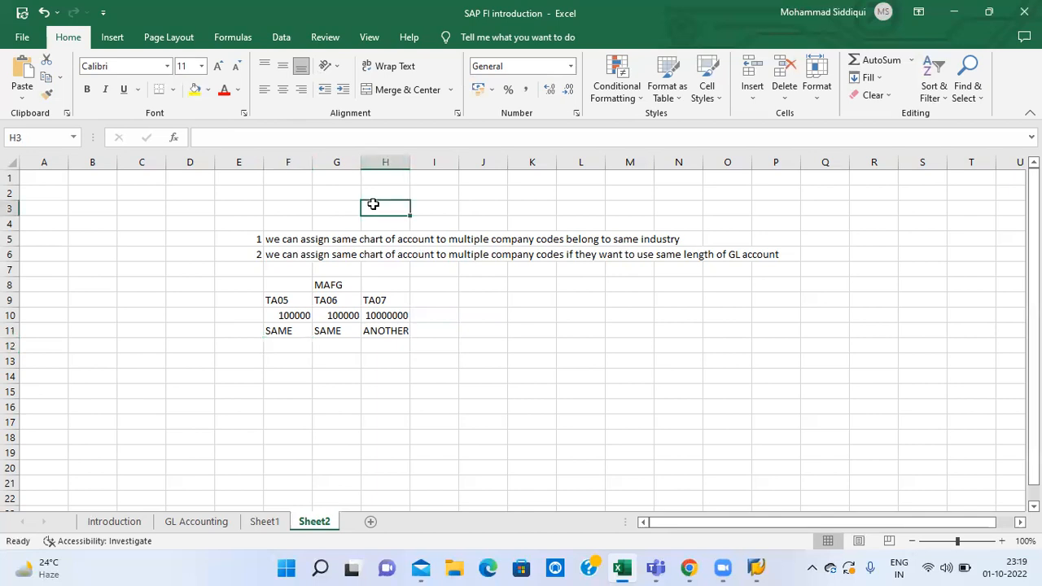
type("C")
key("BackSpace")
key("Up")
type("c")
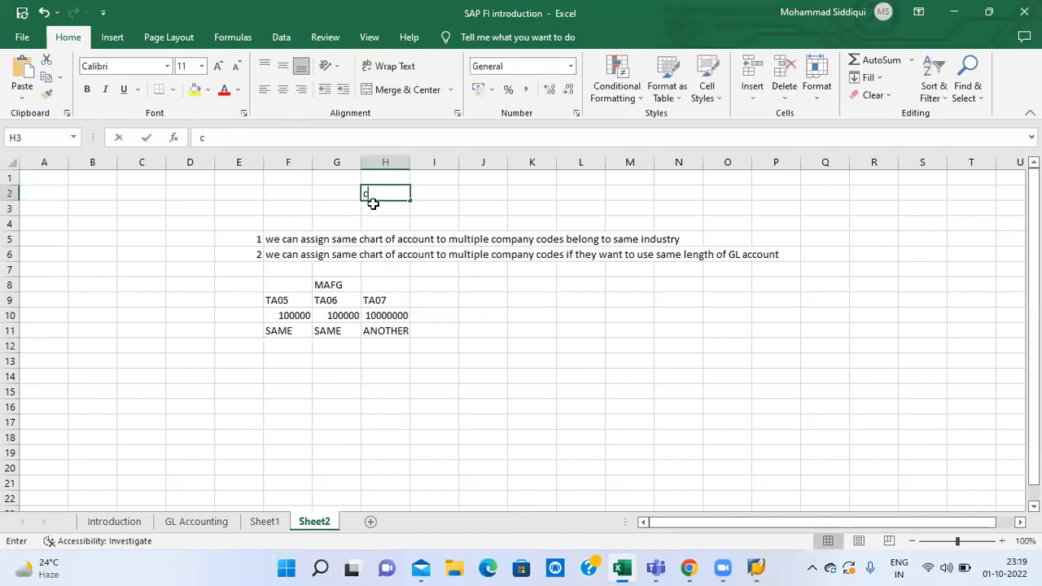
key("Escape")
key("Left")
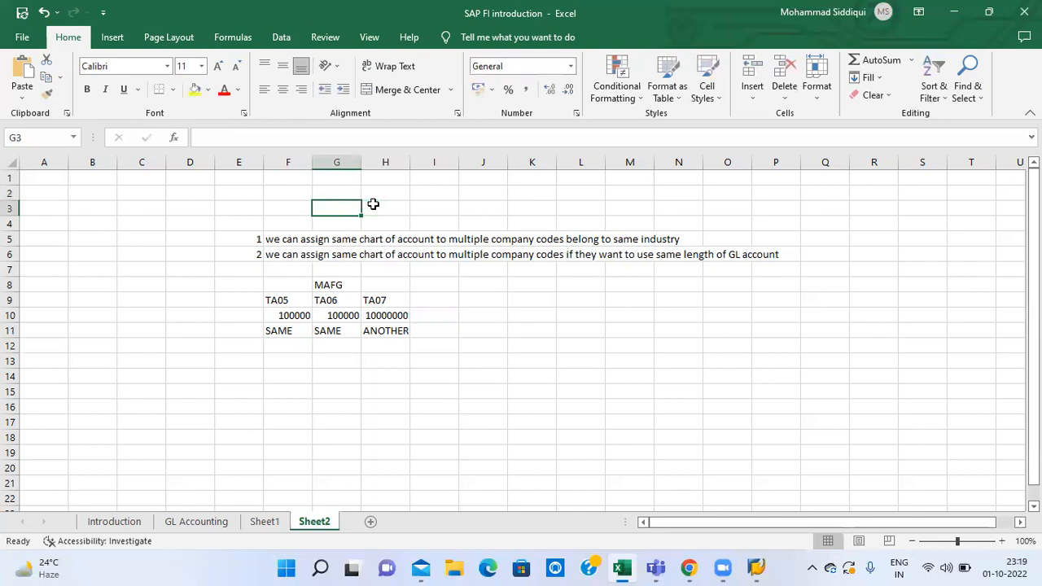
Step: Enter the heading "Conditions for assignment of chart of accounts to company codes" in cell H3 and make it bold
key("Right")
type("cOA")
key("BackSpace")
key("BackSpace")
key("BackSpace")
type("Cpm")
key("BackSpace")
key("BackSpace")
type("ondition type")
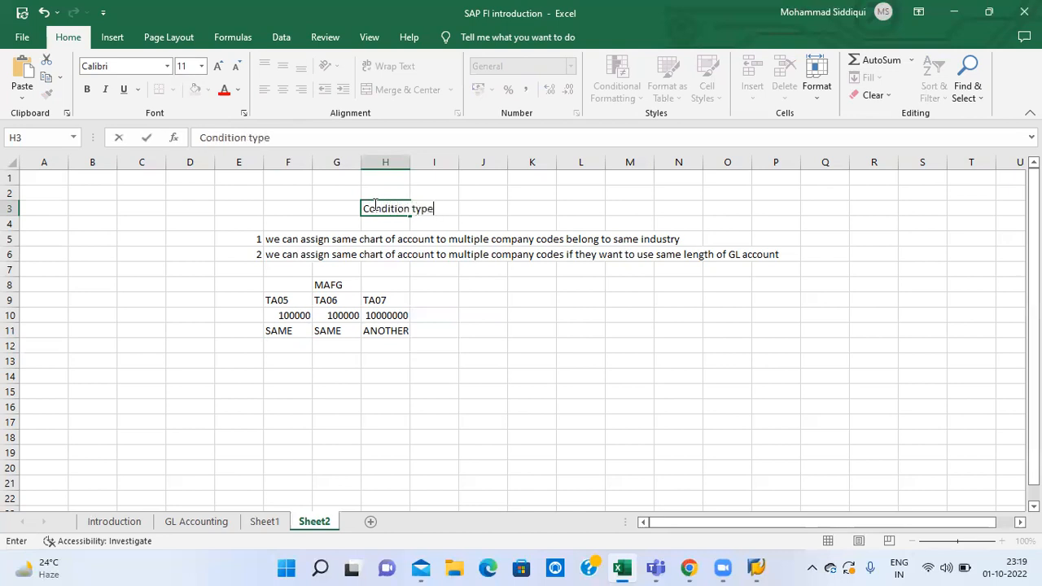
key("BackSpace")
key("BackSpace")
key("BackSpace")
key("BackSpace")
key("BackSpace")
type("s for assignment of c")
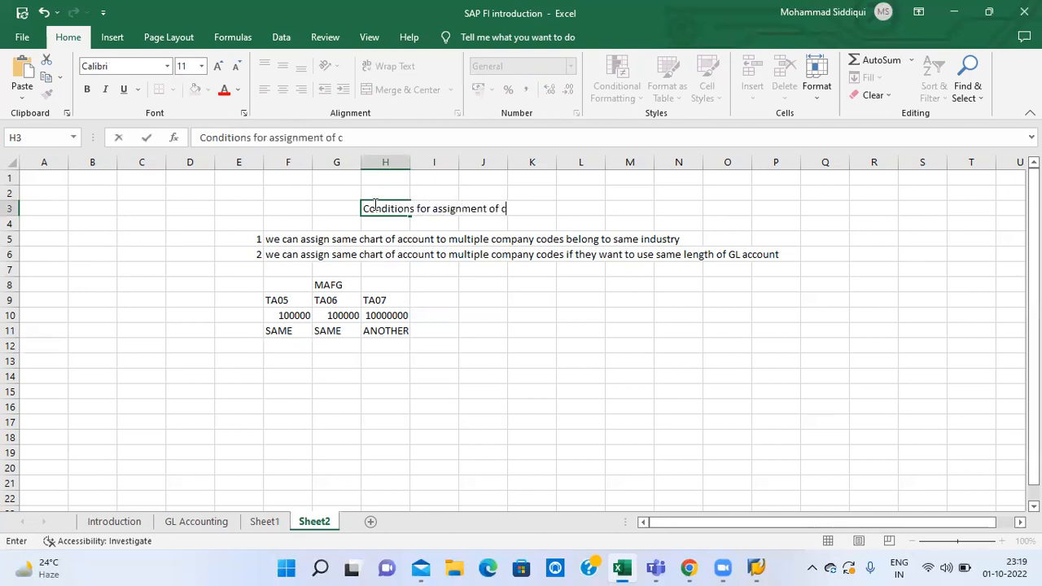
type("hart of accoun")
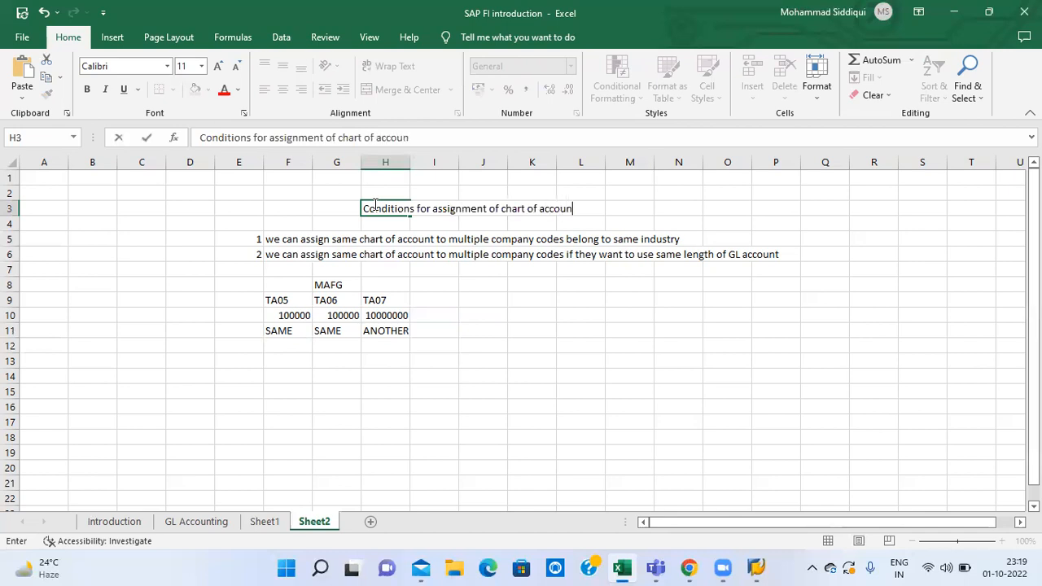
type("ts to comp")
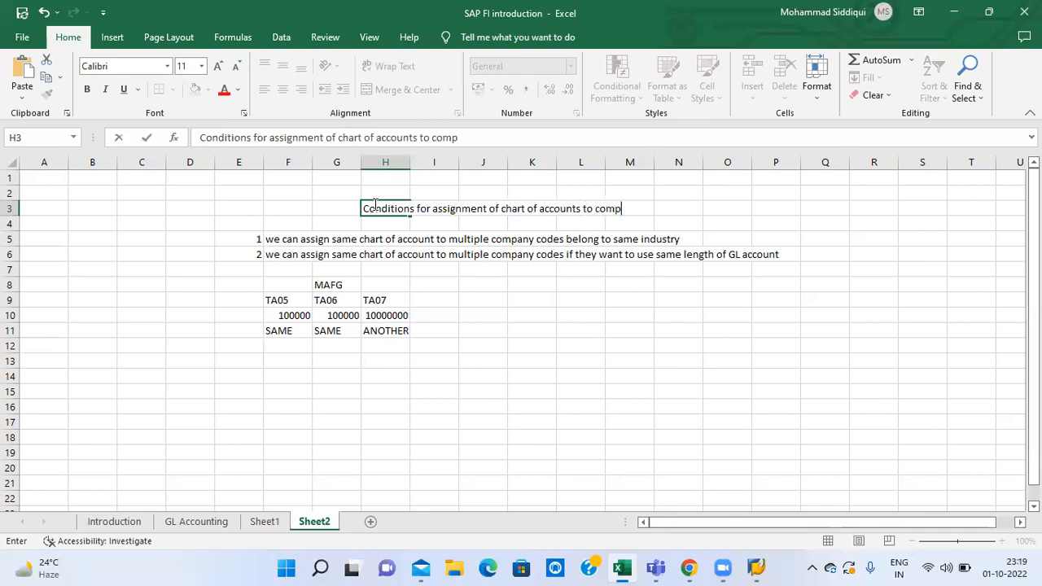
type("any codes")
key("Return")
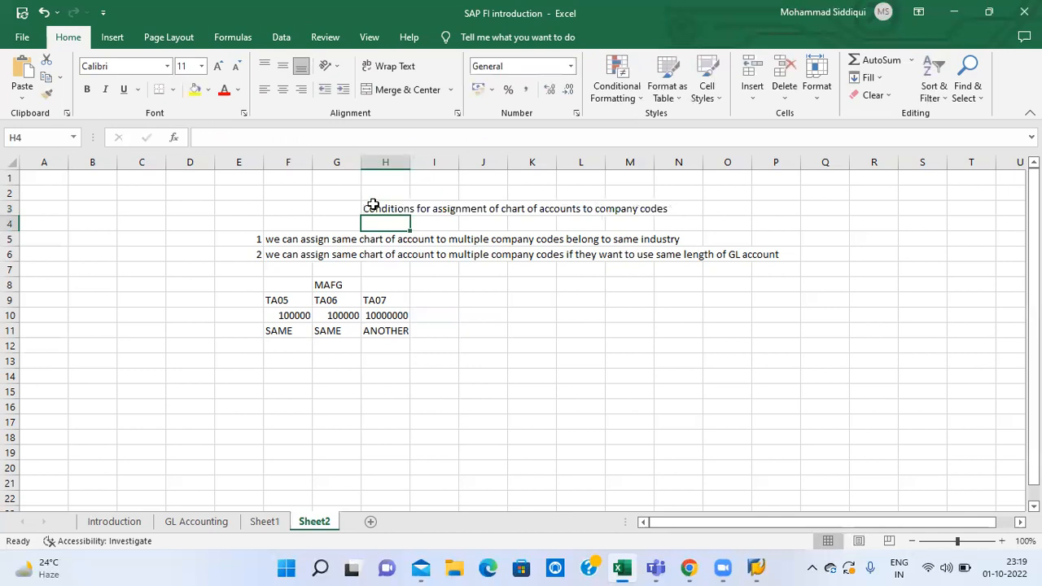
left_click(372, 205)
key("ctrl+b")
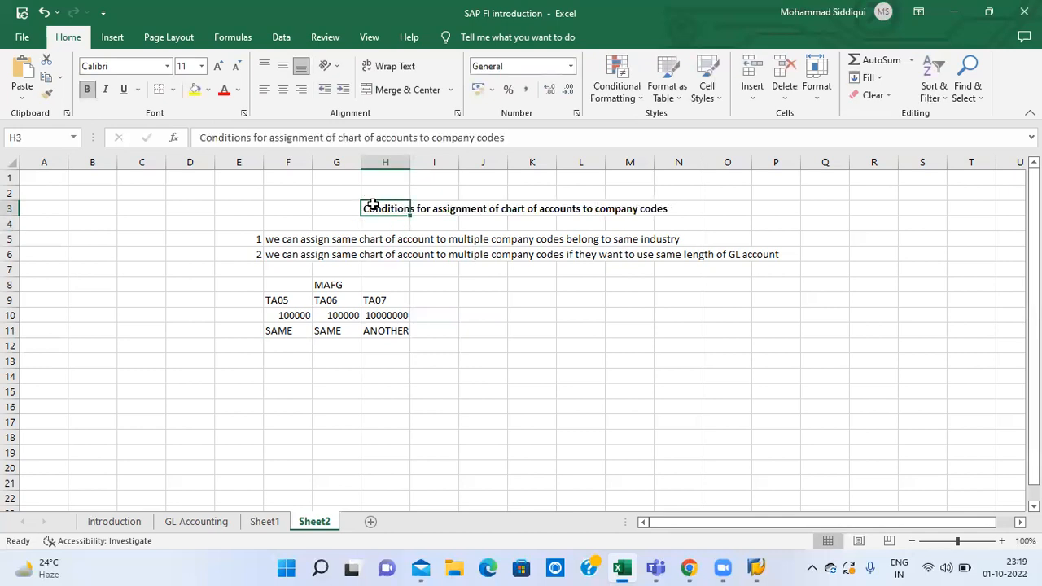
key("Down")
key("Down")
key("Down")
key("Down")
key("Down")
key("Down")
key("Down")
key("Down")
key("Down")
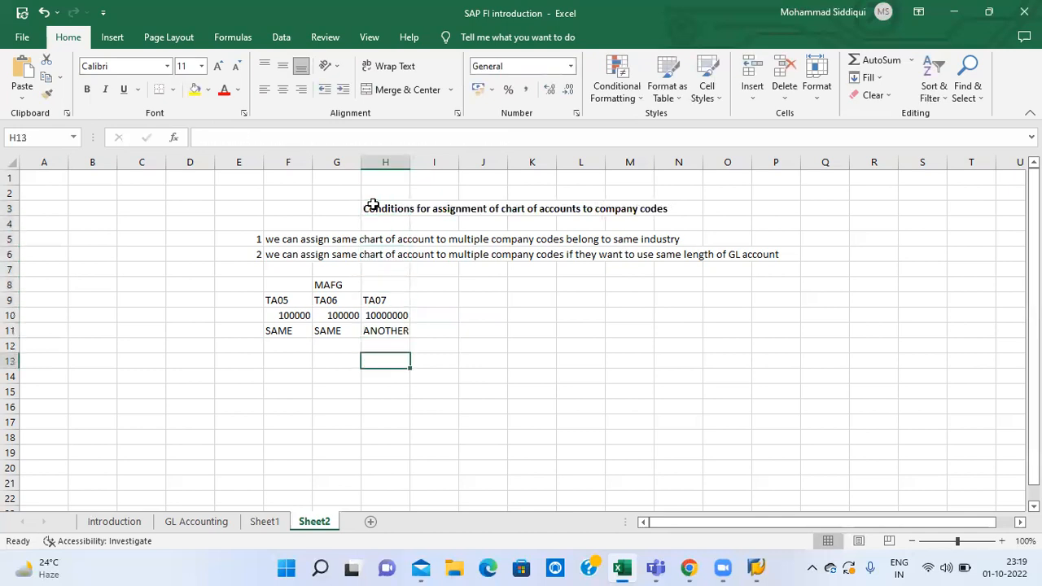
key("Down")
key("Left")
key("Left")
key("Down")
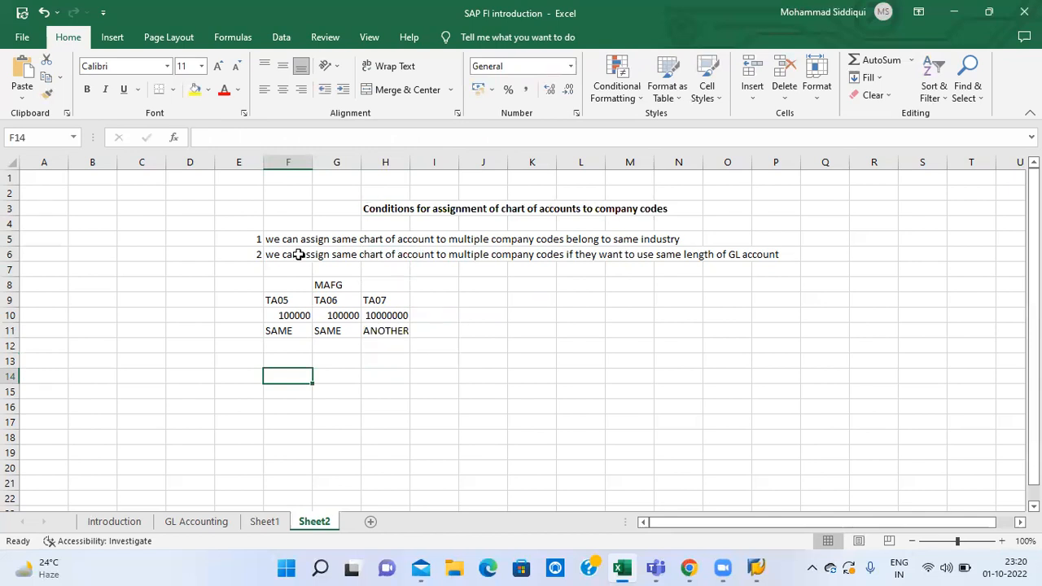
Step: On the GL Accounting sheet, make "Define chart of accounts" and "Assign com code to chart of accounts" bold in E67 and E68
left_click(122, 521)
left_click(196, 522)
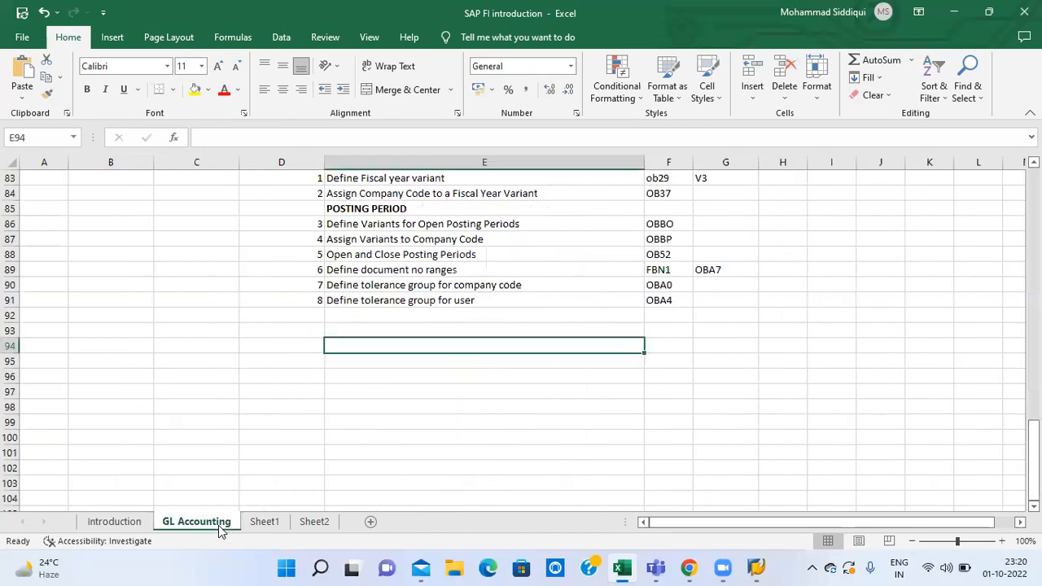
key("Up")
key("Up")
key("Up")
key("Up")
key("Up")
key("Up")
key("Up")
key("Up")
key("Up")
key("Up")
key("Up")
key("Up")
key("Up")
key("Up")
key("Up")
key("Up")
key("Up")
key("Up")
key("Up")
key("Up")
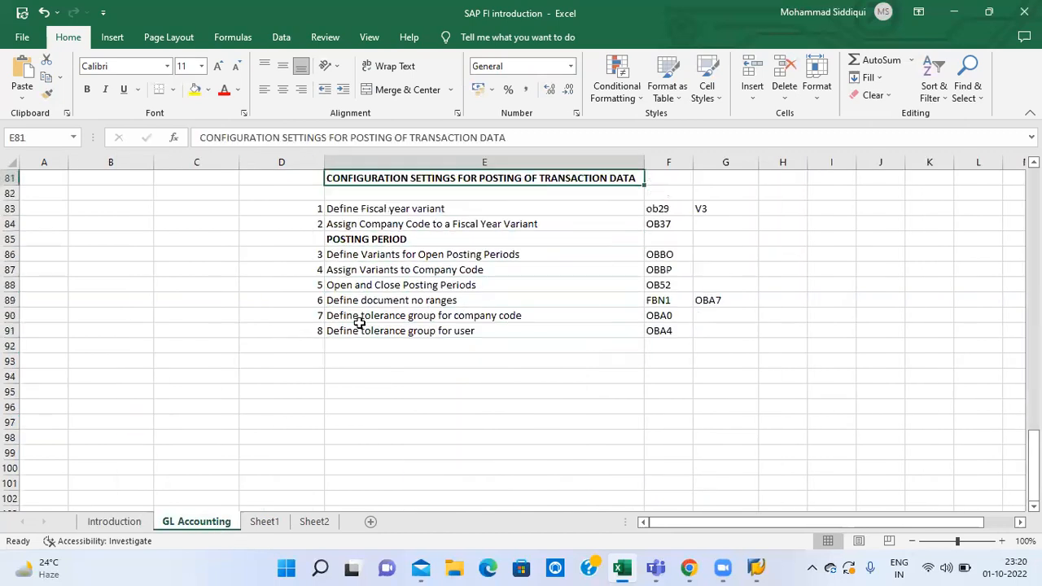
key("Up")
key("Up")
key("Up")
key("Up")
key("Up")
key("Up")
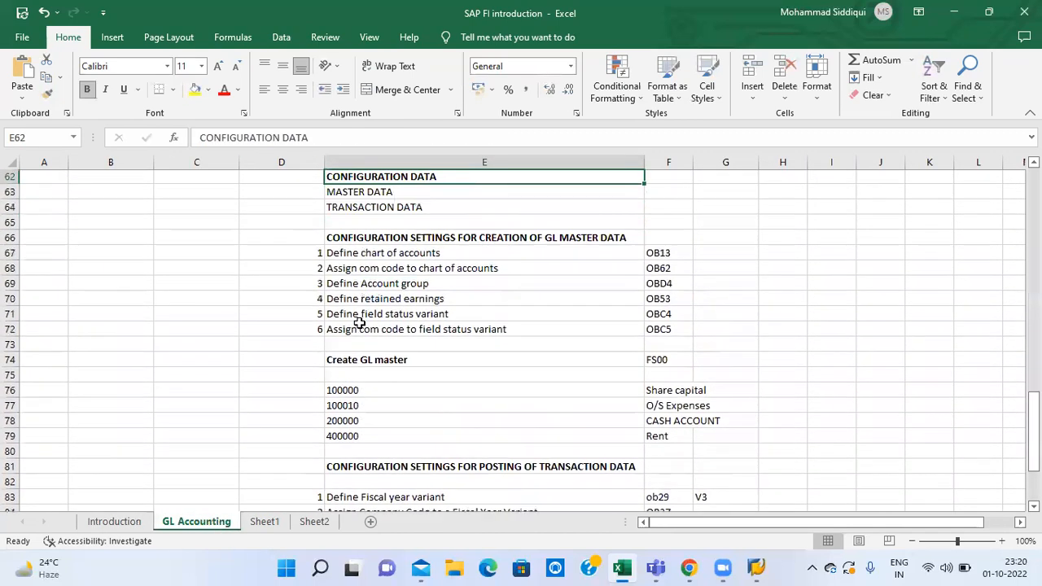
key("Down")
key("Down")
key("Down")
key("Down")
key("Down")
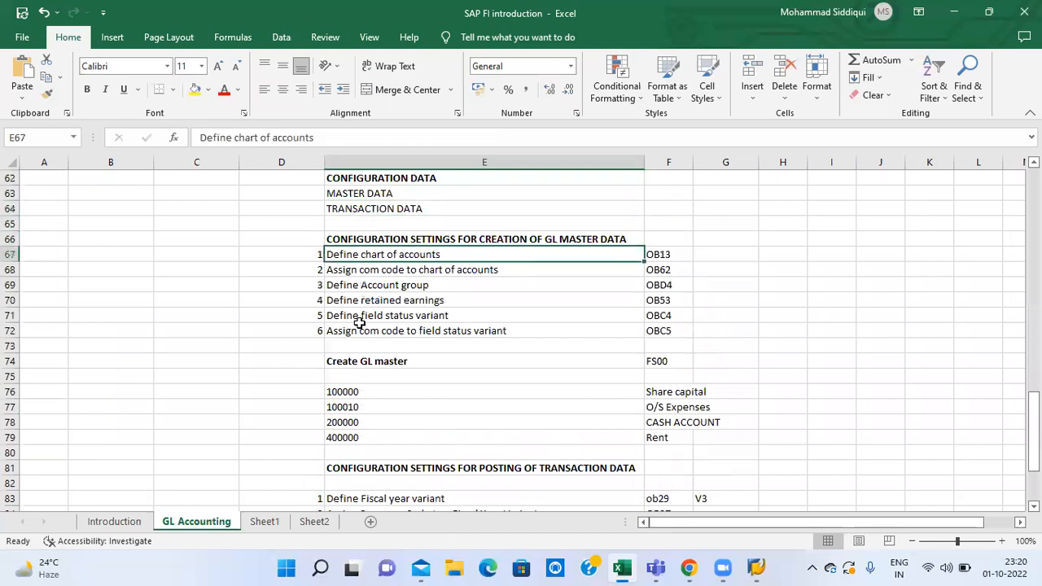
key("ctrl+b")
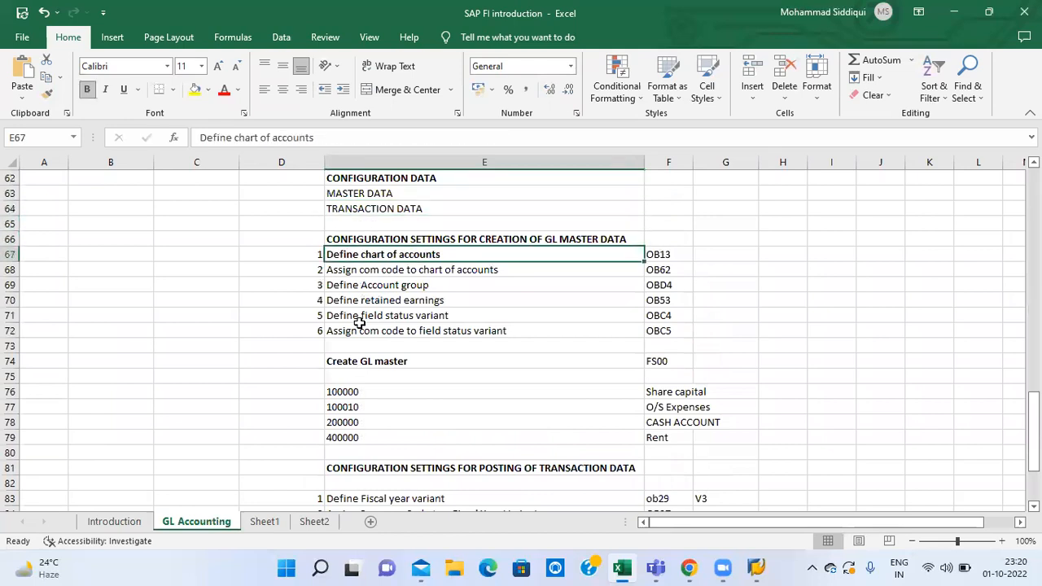
key("Down")
key("ctrl+b")
Step: Make "Define field status variant" and "Assign com code to field status variant" bold in cells E71 and E72
key("Right")
key("Right")
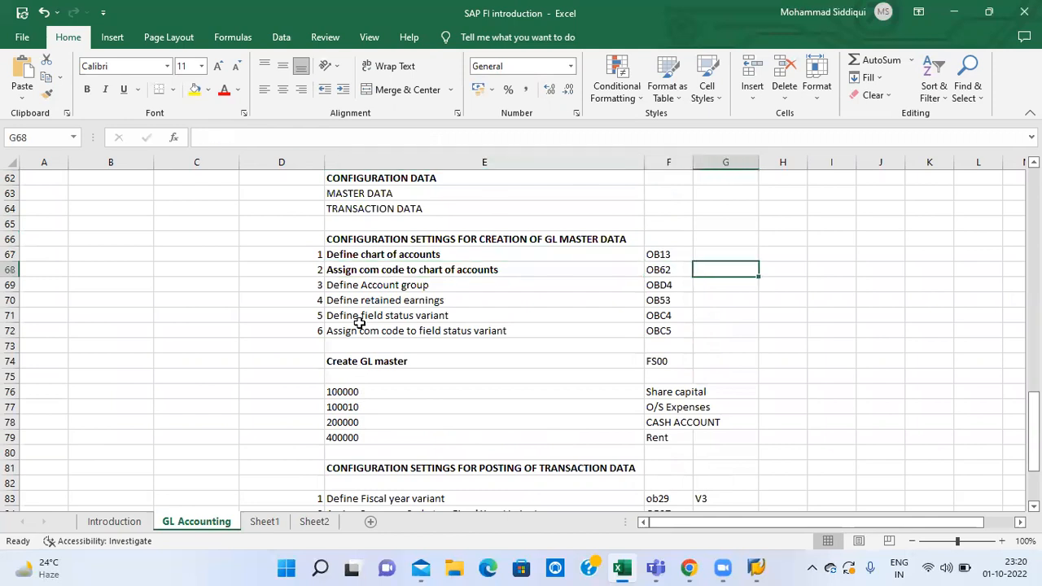
key("Right")
key("Down")
key("Left")
key("Left")
key("Left")
key("Left")
key("Down")
key("Down")
key("Right")
key("ctrl+b")
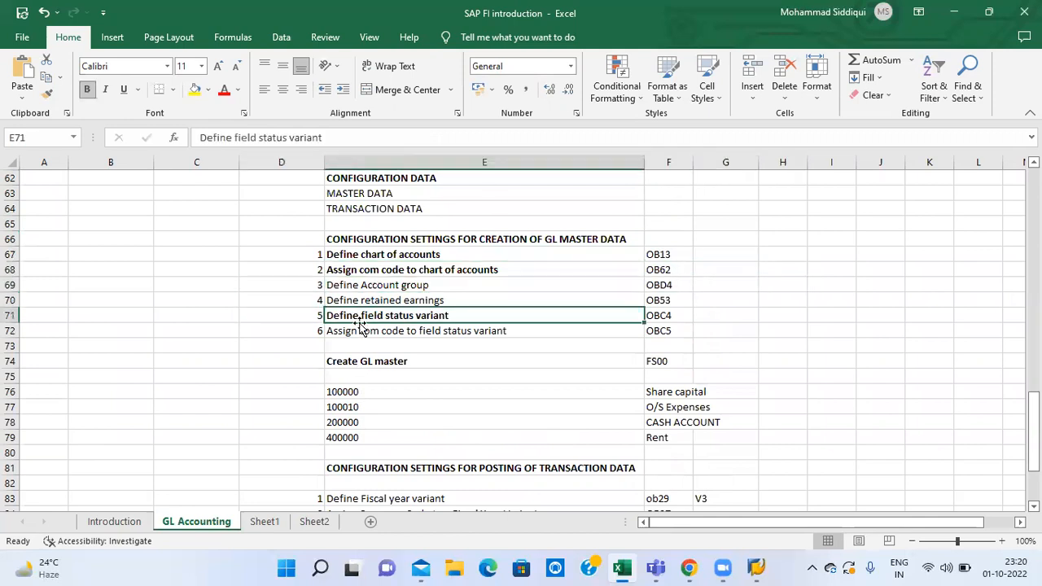
key("Down")
key("ctrl+b")
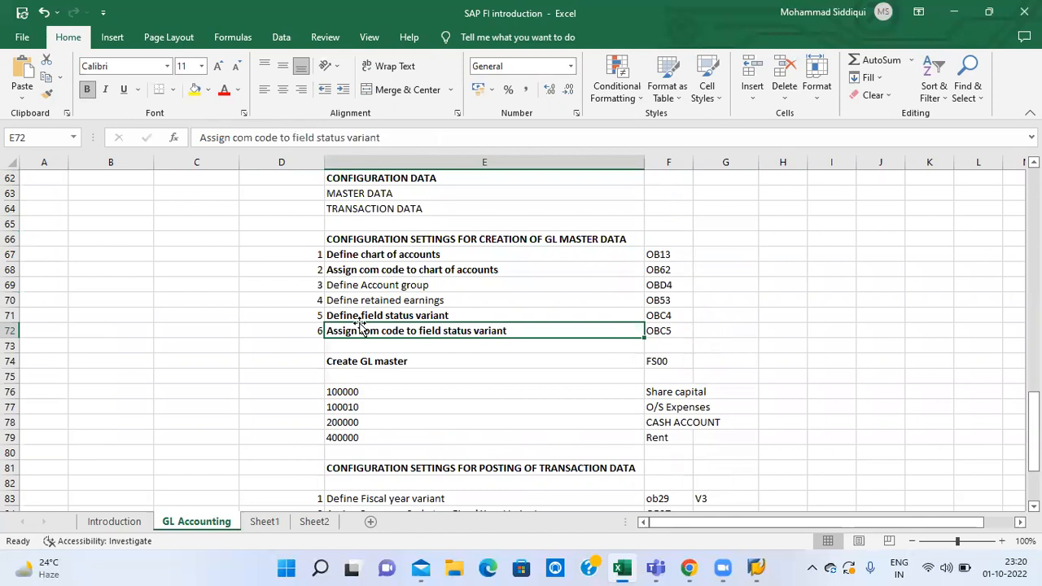
Step: Review the account group and retained earnings entries, then the configuration settings for posting of transaction data in rows 81 to 91
key("Up")
key("Up")
key("Up")
key("Down")
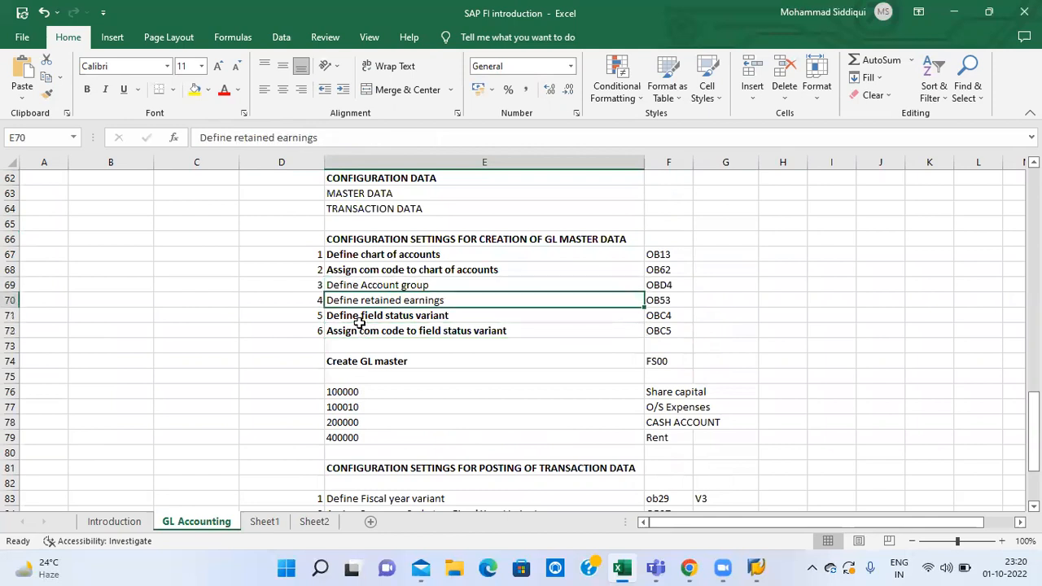
key("Down")
key("Down")
key("Down")
key("Down")
key("Down")
key("Down")
key("Down")
key("Down")
key("Down")
key("Down")
key("Down")
key("Down")
key("Down")
key("Down")
key("Down")
key("Down")
key("Down")
key("Up")
key("Up")
key("Up")
key("Up")
key("Down")
key("Down")
key("Down")
key("Down")
key("Down")
key("Down")
key("Down")
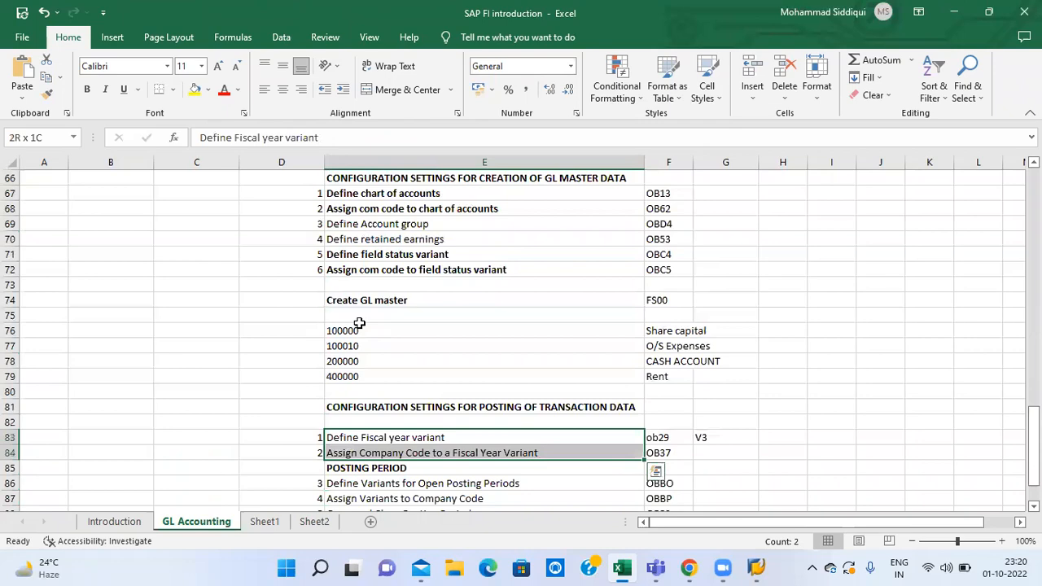
key("Down")
key("Down")
key("Down")
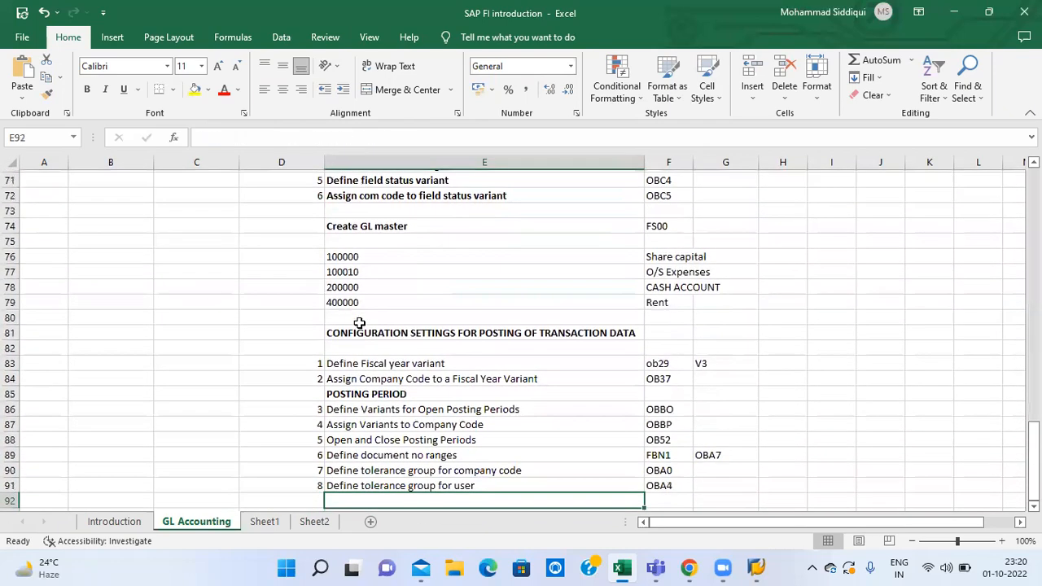
key("Up")
key("Up")
key("Up")
key("Up")
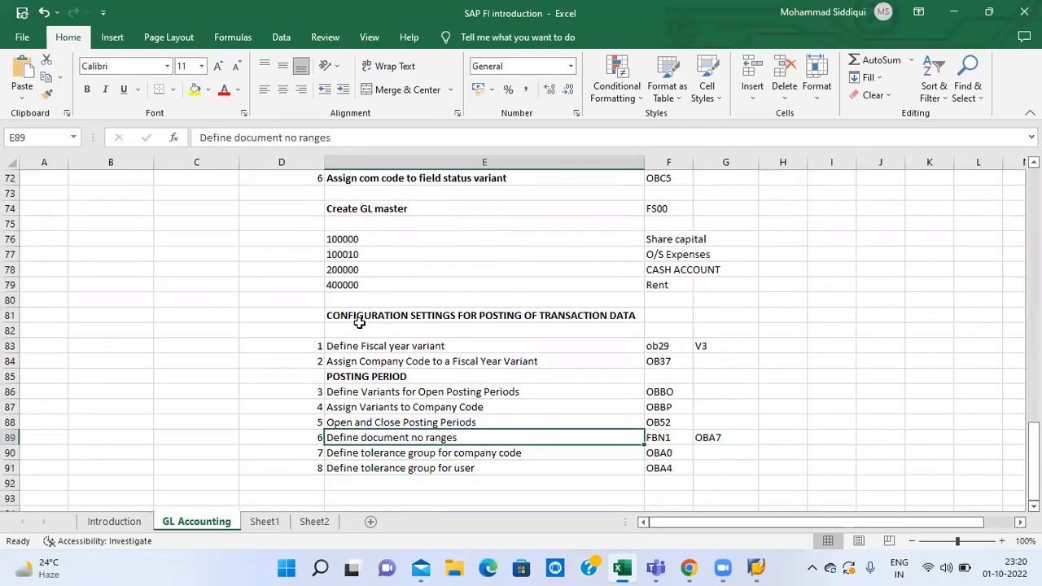
key("Up")
key("Up")
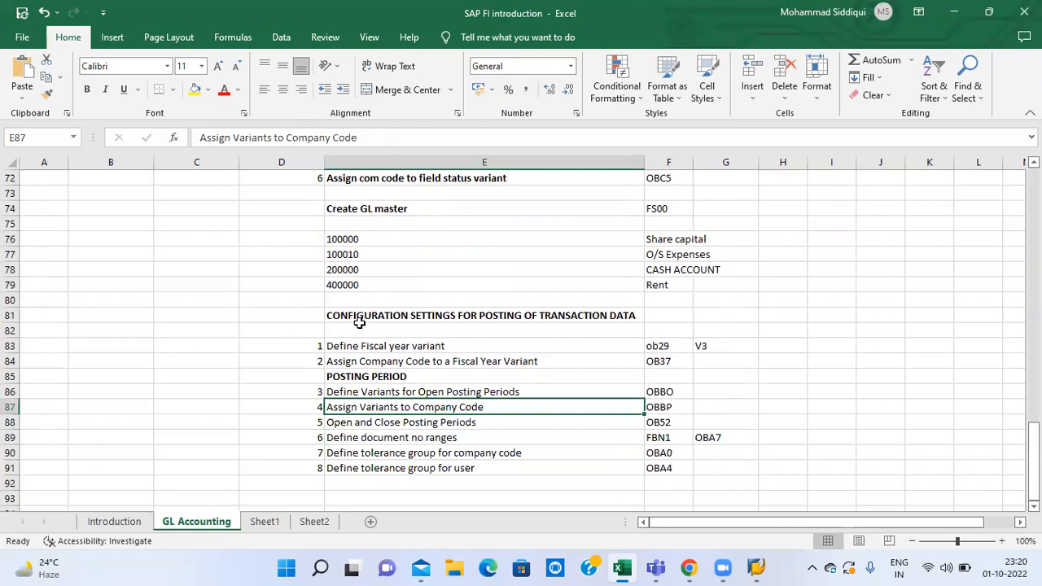
Step: Review the posting configuration, GL master and field status entries back up to "Assign com code to chart of accounts" in E68
key("Up")
key("Up")
key("Up")
key("Up")
key("Up")
key("Up")
key("Up")
key("Up")
key("Up")
key("Up")
key("Up")
key("Up")
key("Up")
key("Up")
key("Up")
key("Up")
key("Up")
key("Up")
key("Up")
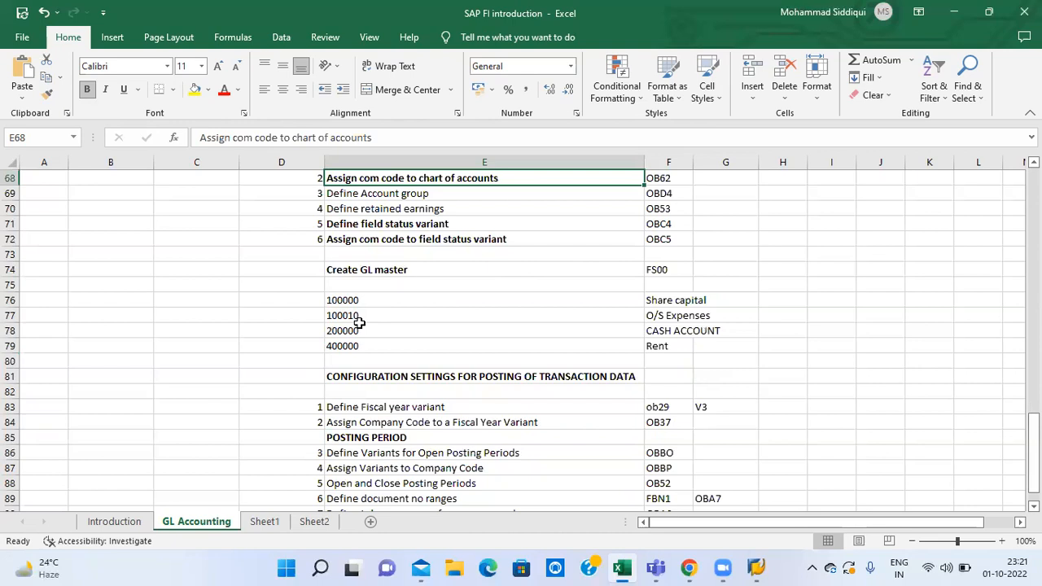
Step: Switch to SAP's open Display G/L Account Centrally session and try to leave the transaction
mouse_move(756, 567)
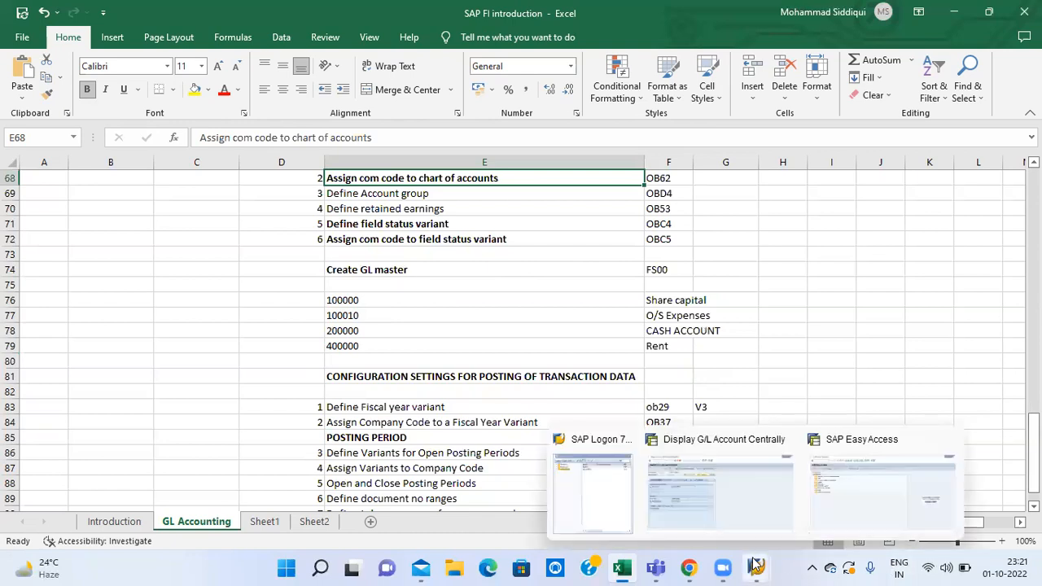
left_click(743, 488)
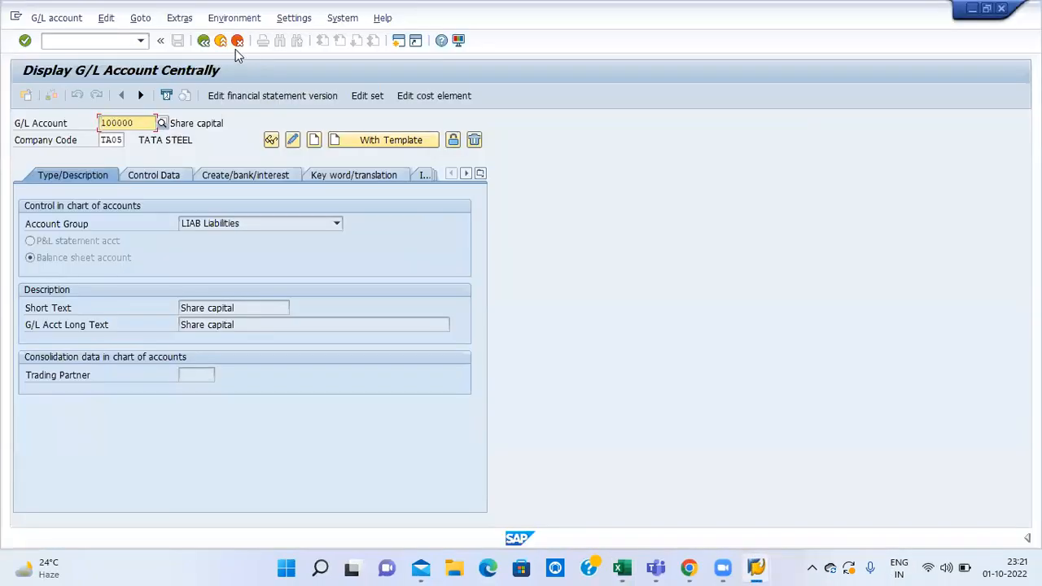
left_click(205, 42)
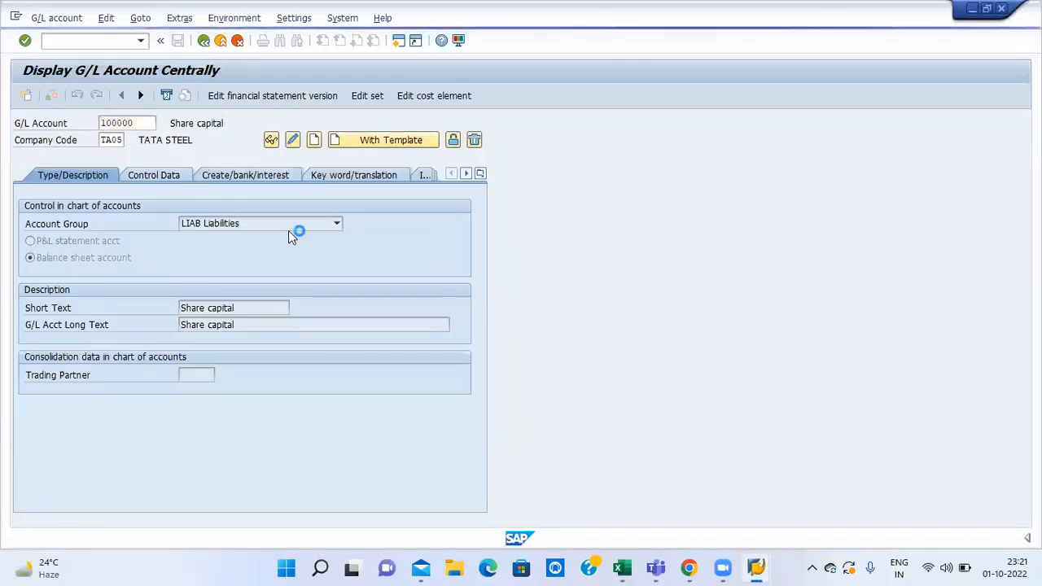
Step: Open a new ECC session from SAP Logon 740 and log on with the user name and account password
mouse_move(756, 567)
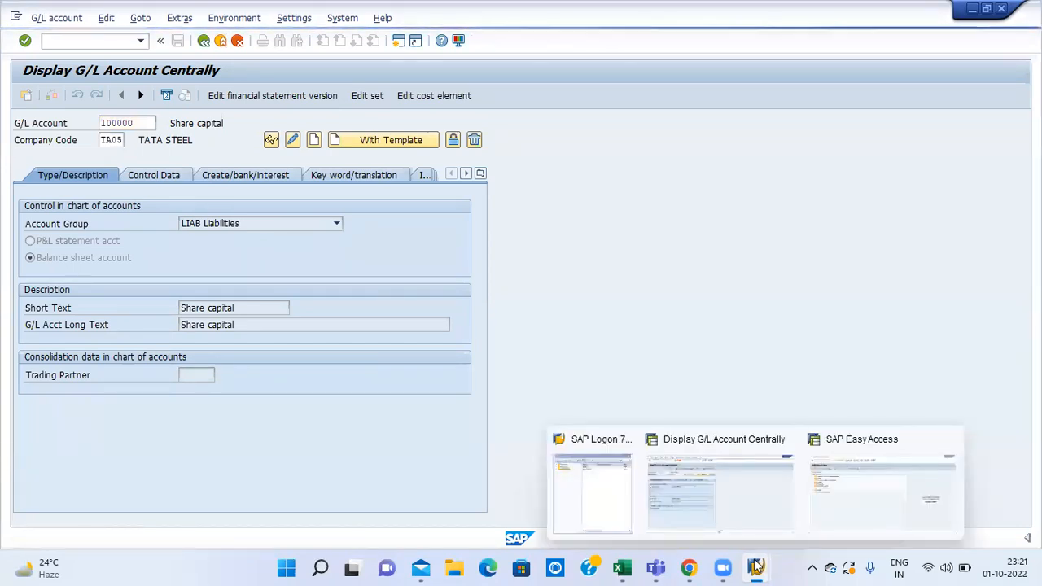
left_click(586, 464)
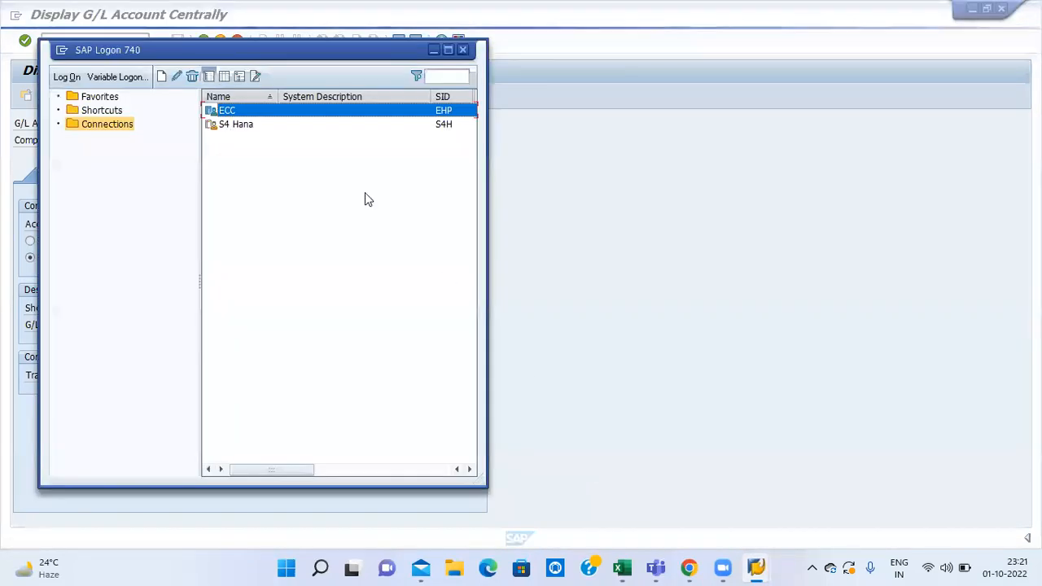
double_click(297, 115)
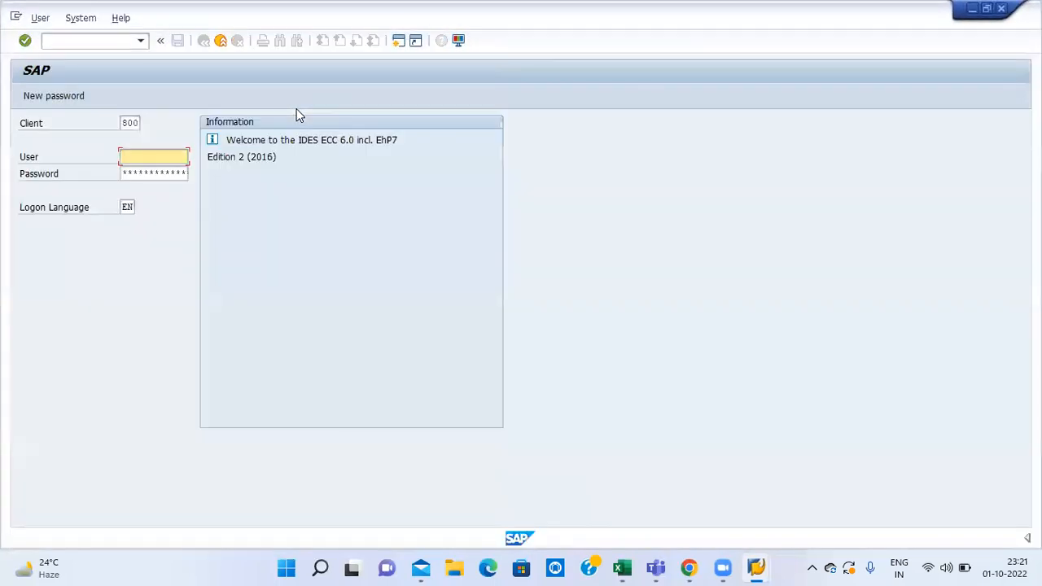
key("space")
key("Down")
key("Tab")
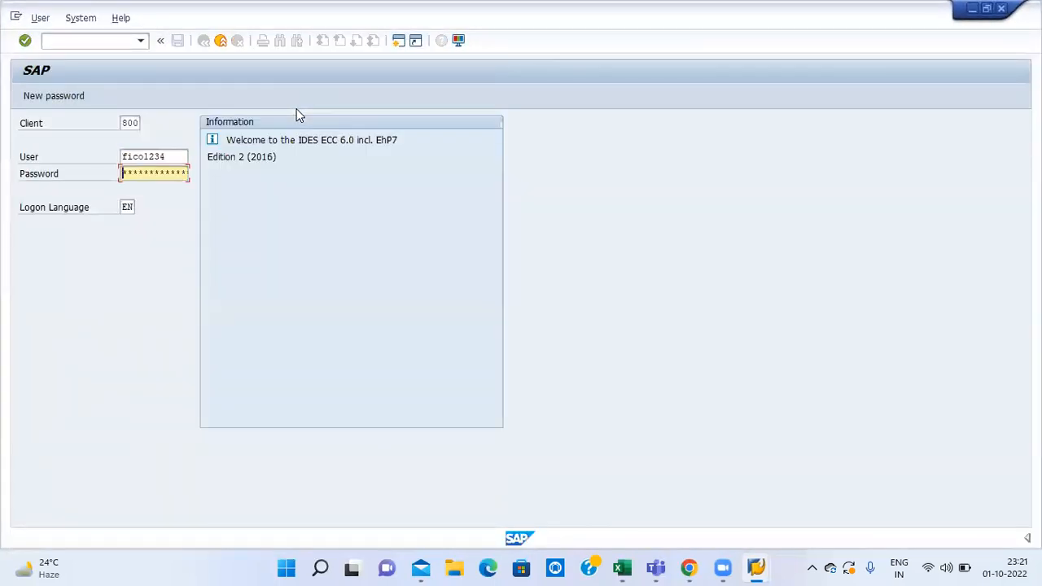
type("******")
key("Return")
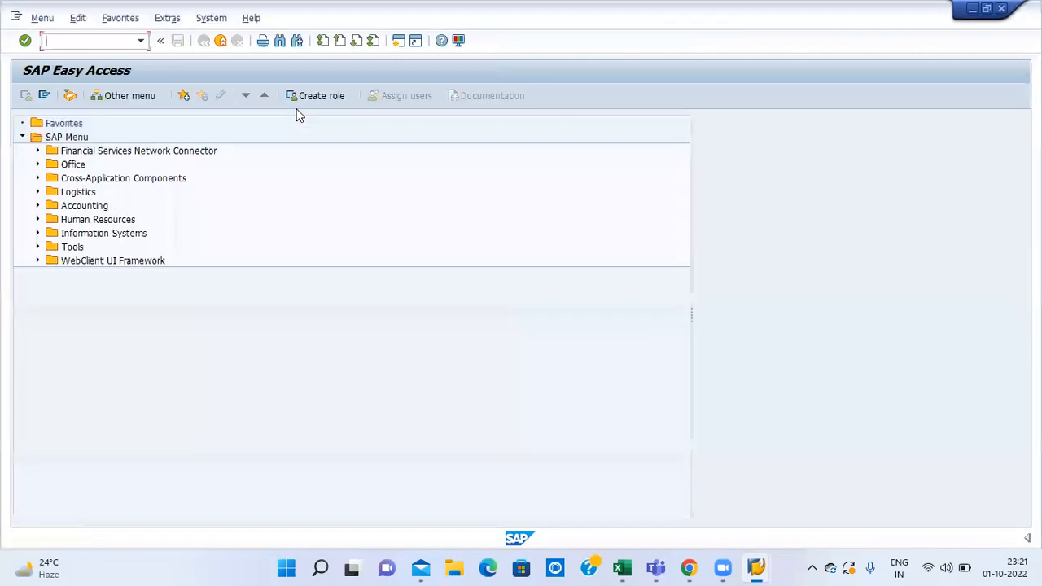
type("ob12")
key("Return")
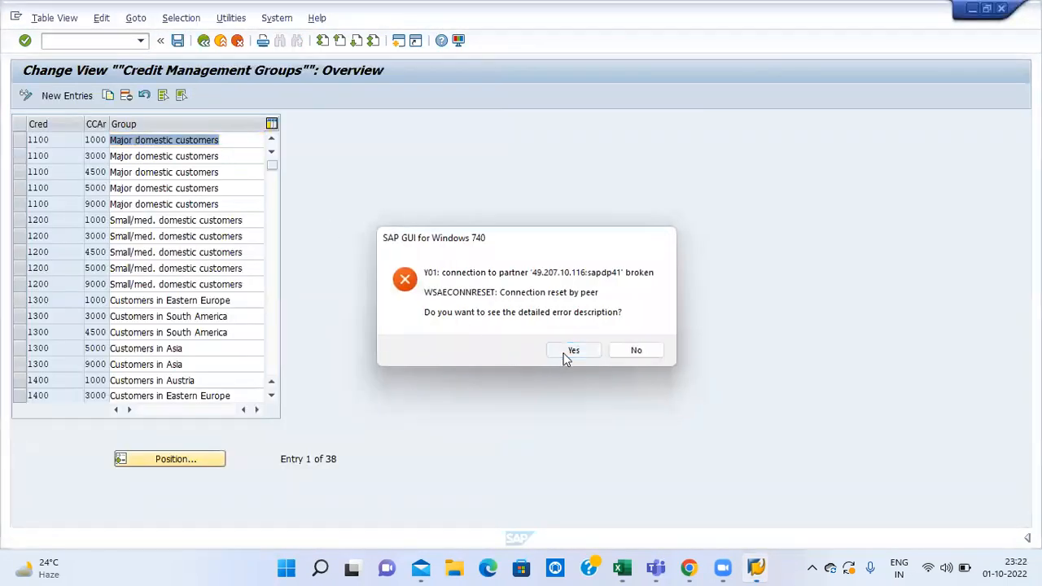
left_click(573, 349)
left_click(632, 404)
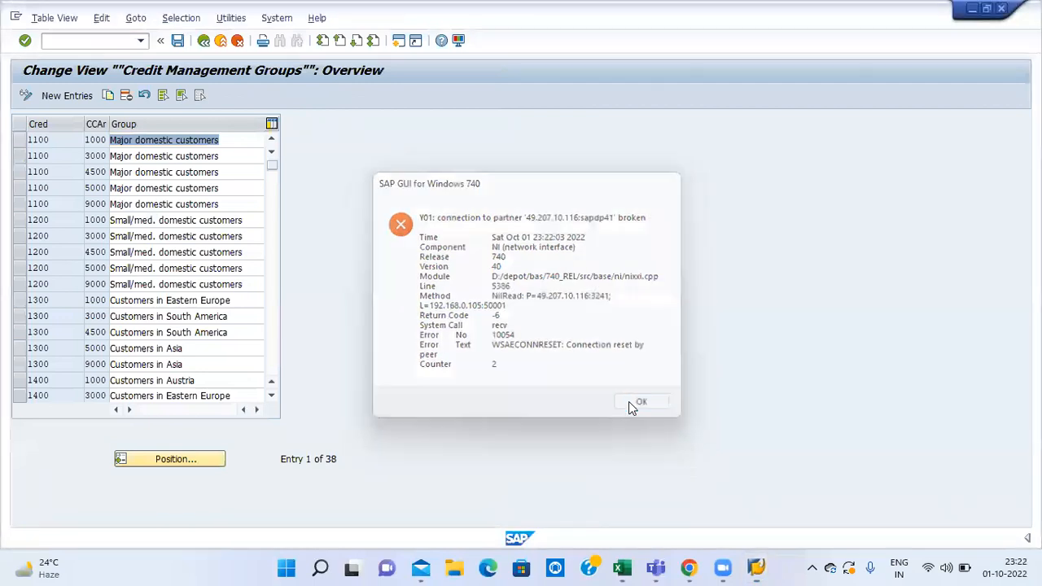
left_click(222, 41)
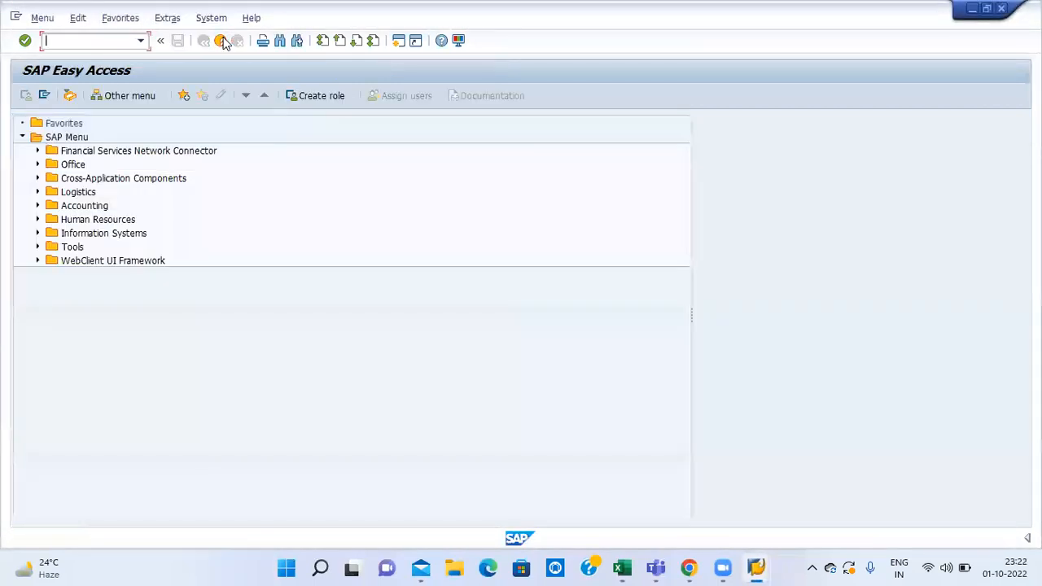
Step: Open transaction OB13, locate chart of accounts TA05, examine its details and return to the list
type("ob13")
key("Return")
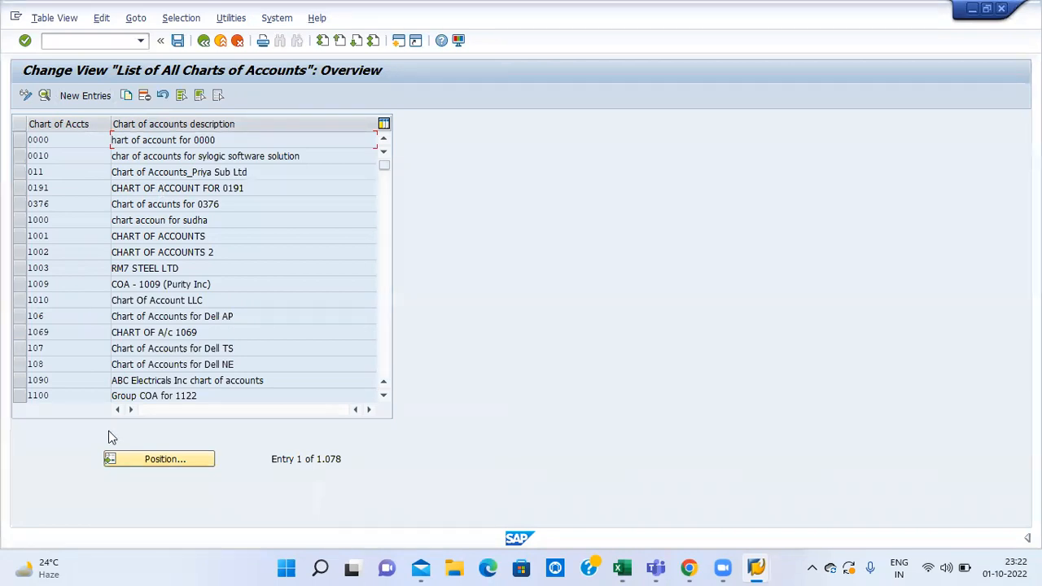
left_click(181, 463)
type("ta05")
key("Return")
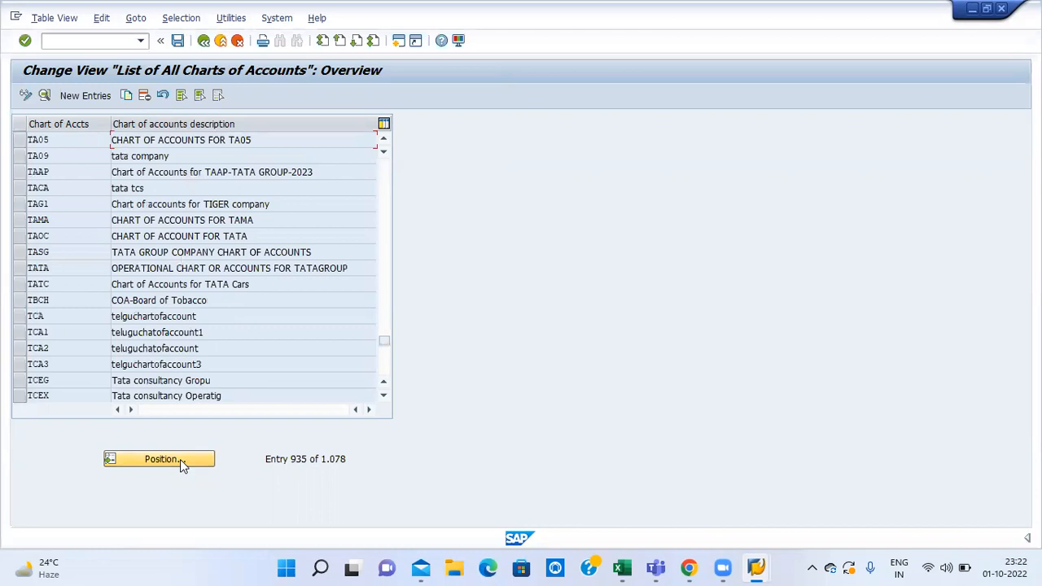
double_click(230, 143)
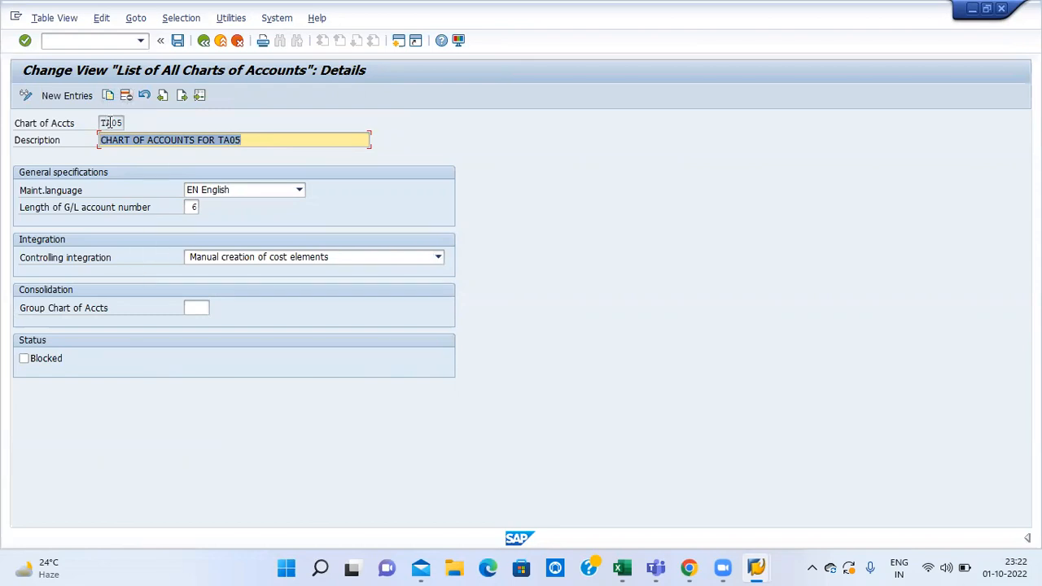
left_click(204, 41)
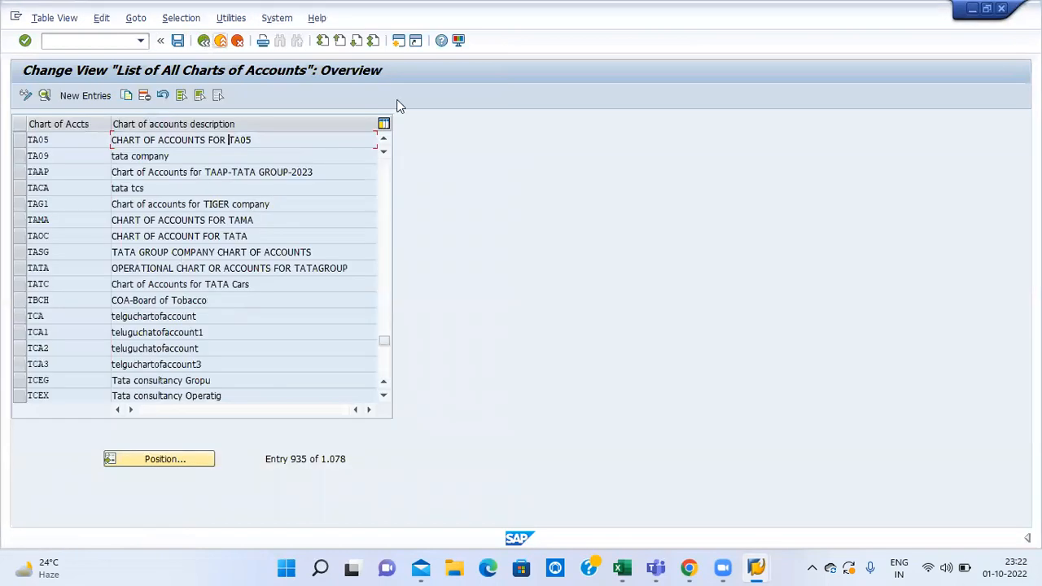
Step: Try to open the company code to chart of accounts assignment with OB62, declining to display the locked data
left_click(98, 42)
type("/nob6")
key("Return")
left_click(209, 399)
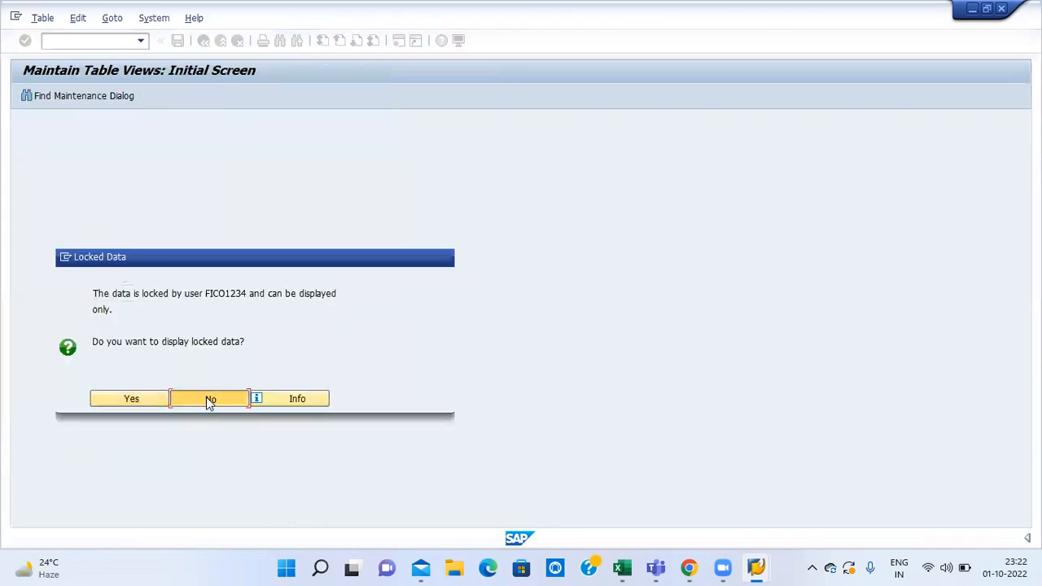
key("alt+Tab")
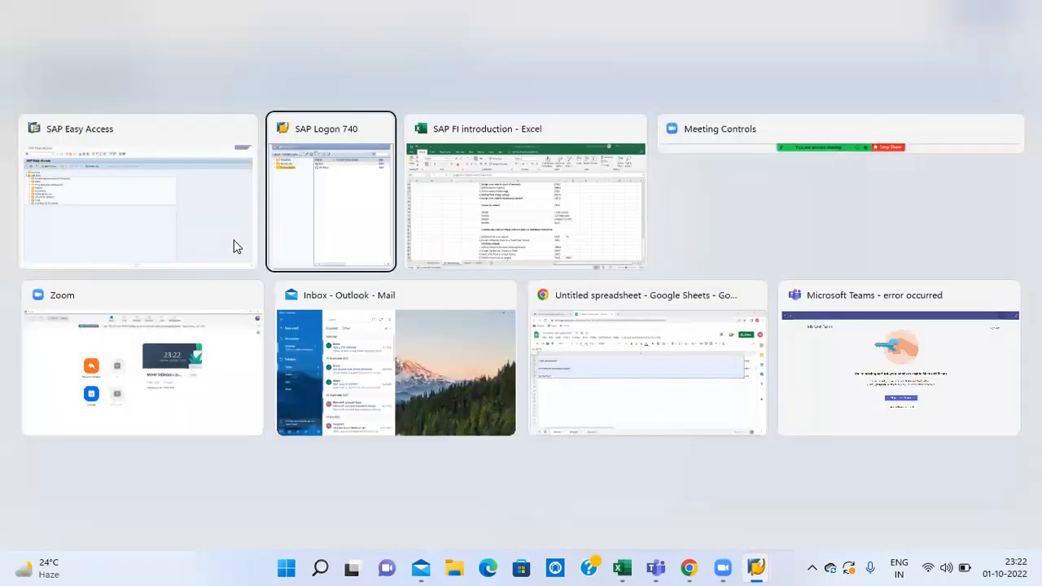
left_click(233, 246)
type("ob52")
key("Return")
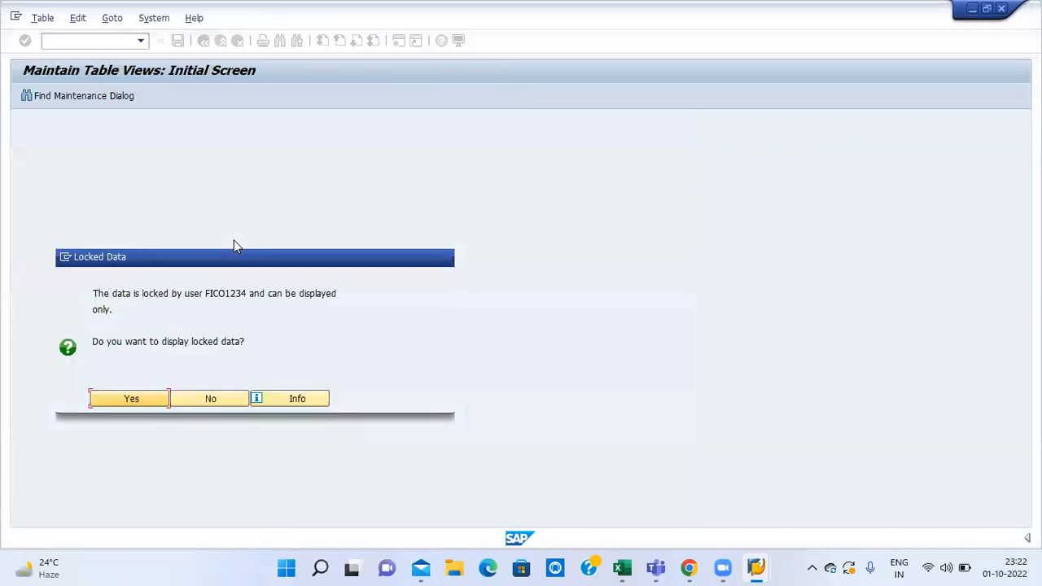
left_click(215, 403)
Step: List the logged-on user's lock entries in transaction SM12, delete the T001 lock on RSTABLE and leave the transaction
type("sm12")
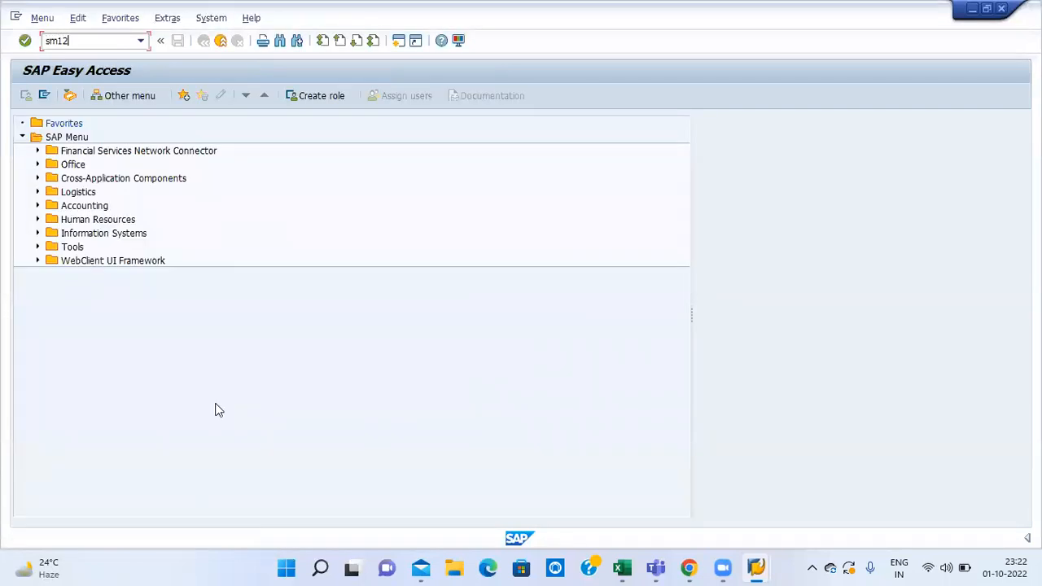
key("Return")
key("Tab")
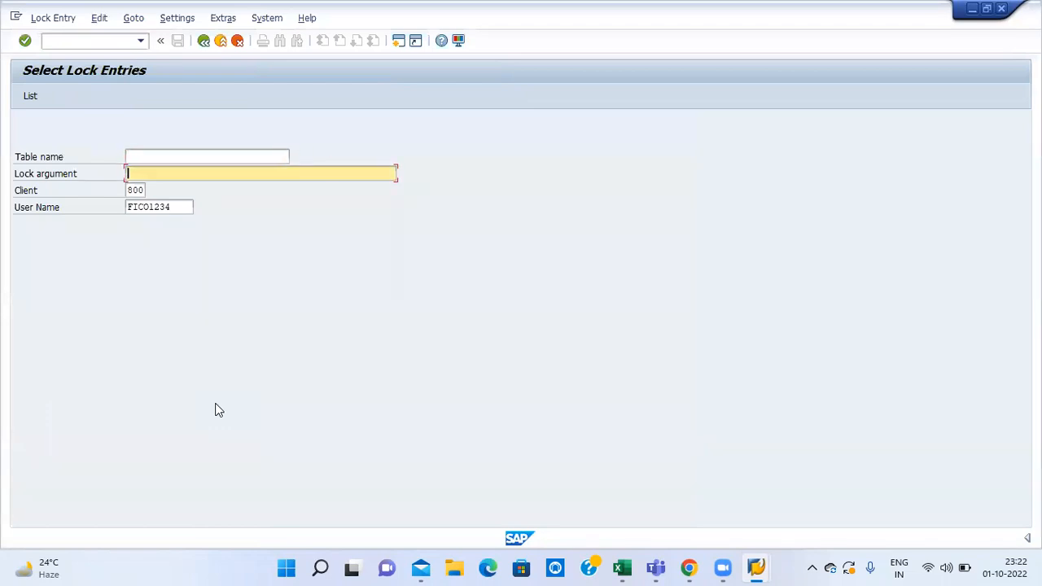
key("Return")
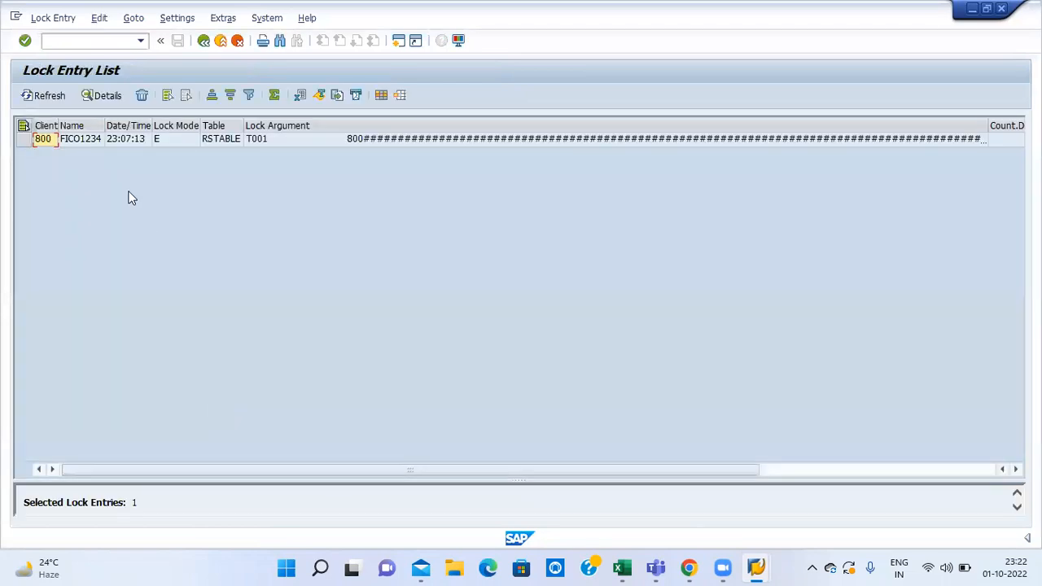
left_click(23, 127)
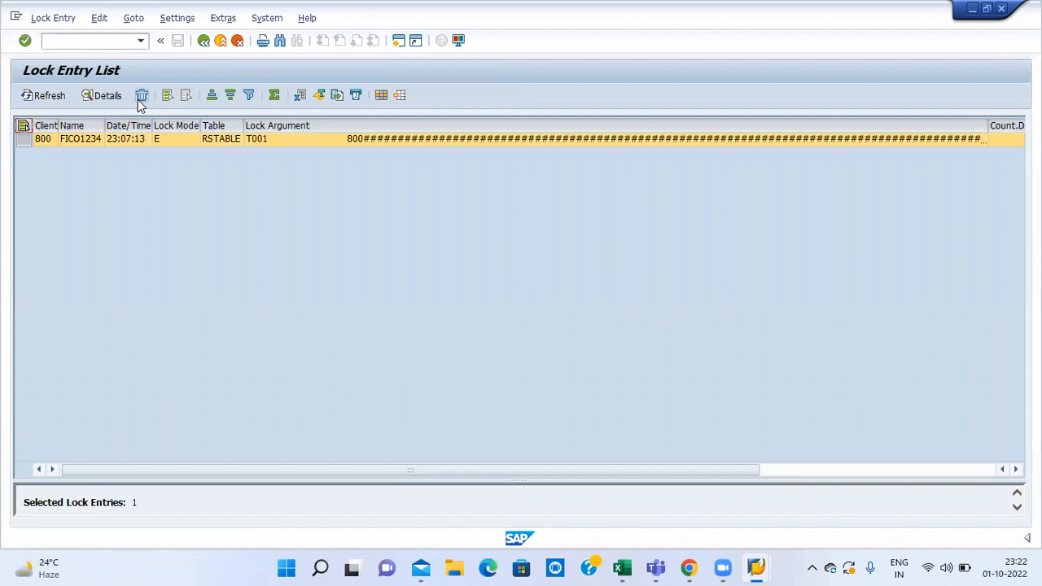
left_click(139, 98)
left_click(209, 283)
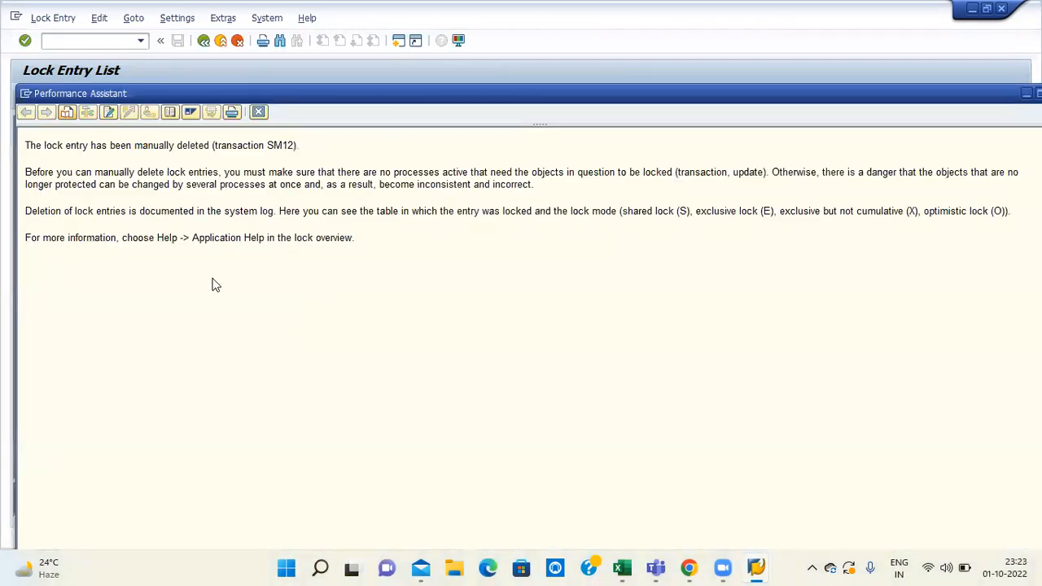
left_click(258, 113)
left_click(226, 45)
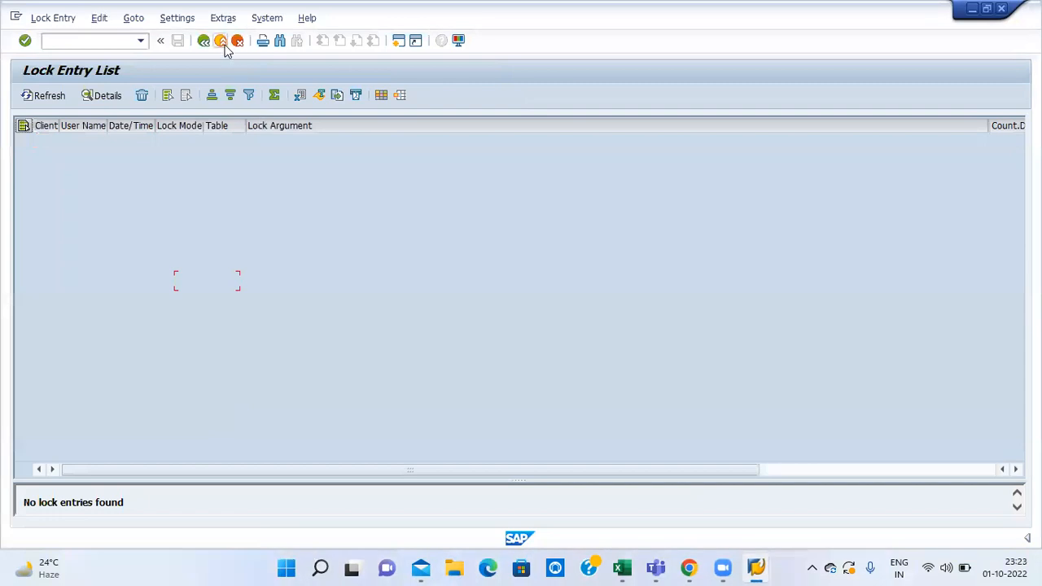
left_click(227, 46)
Step: Open transaction OB62 and position the company code to chart of accounts assignment list at TA05
type("ob62")
key("Return")
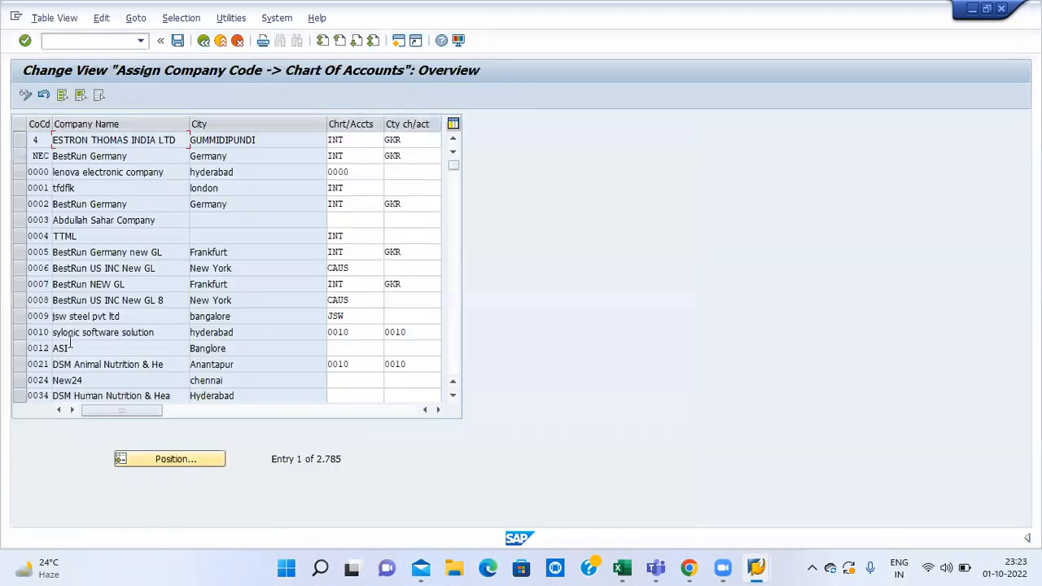
left_click(201, 460)
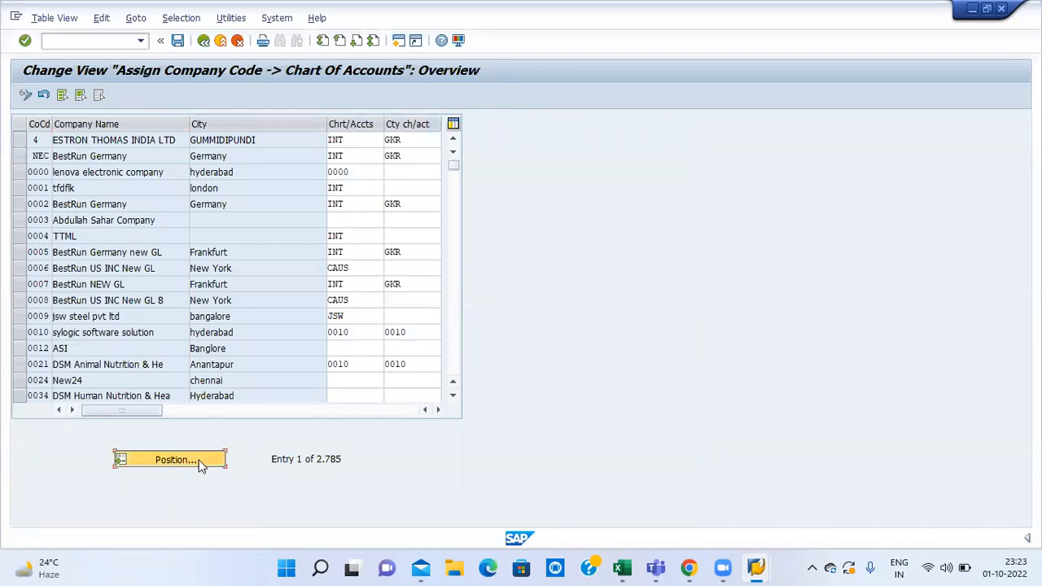
type("tata")
key("Return")
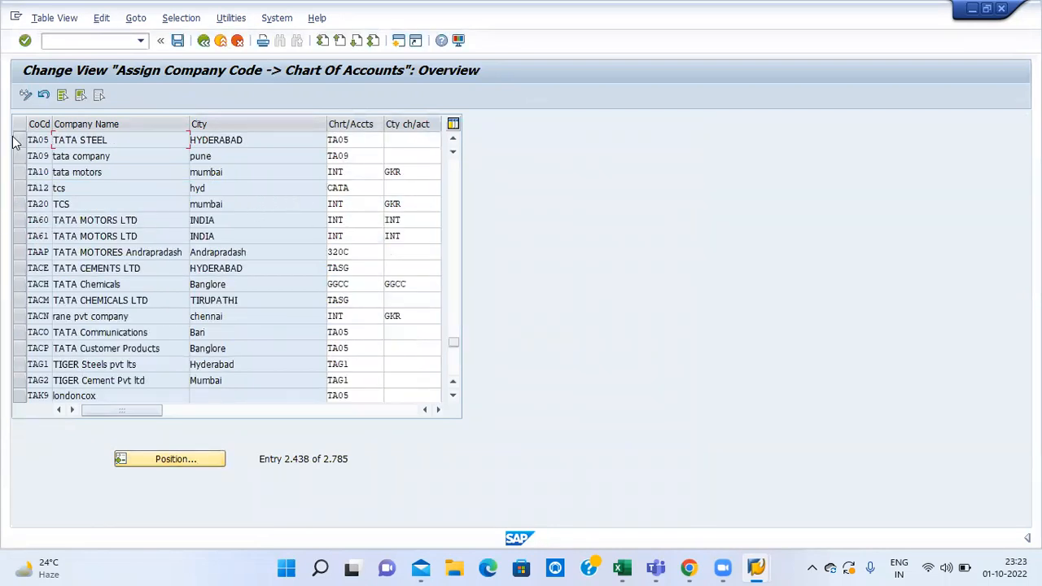
Step: Examine the charts of accounts assigned to company codes TA05, TACO and TAK9
left_click(351, 140)
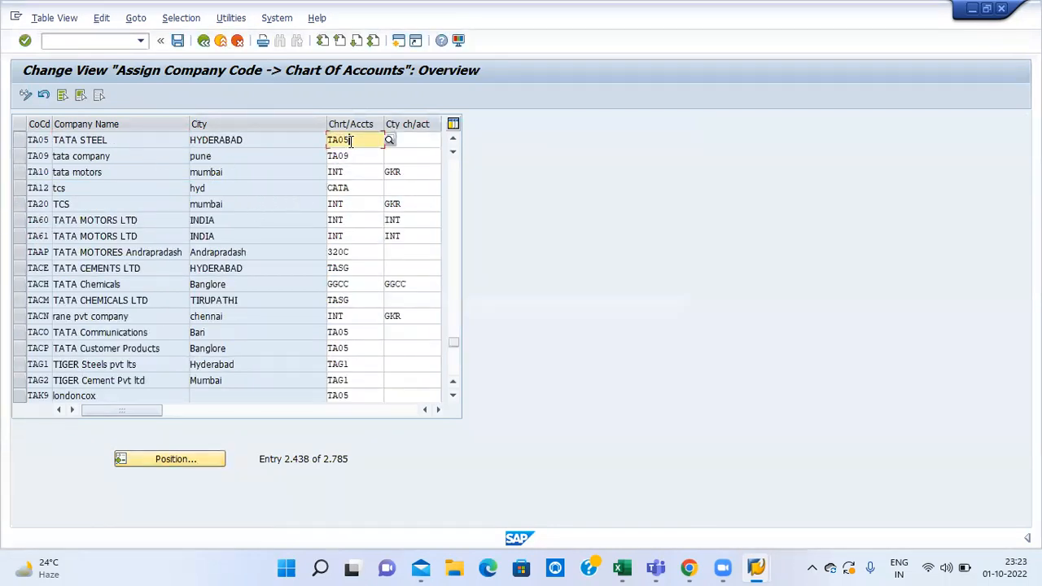
left_click(45, 139)
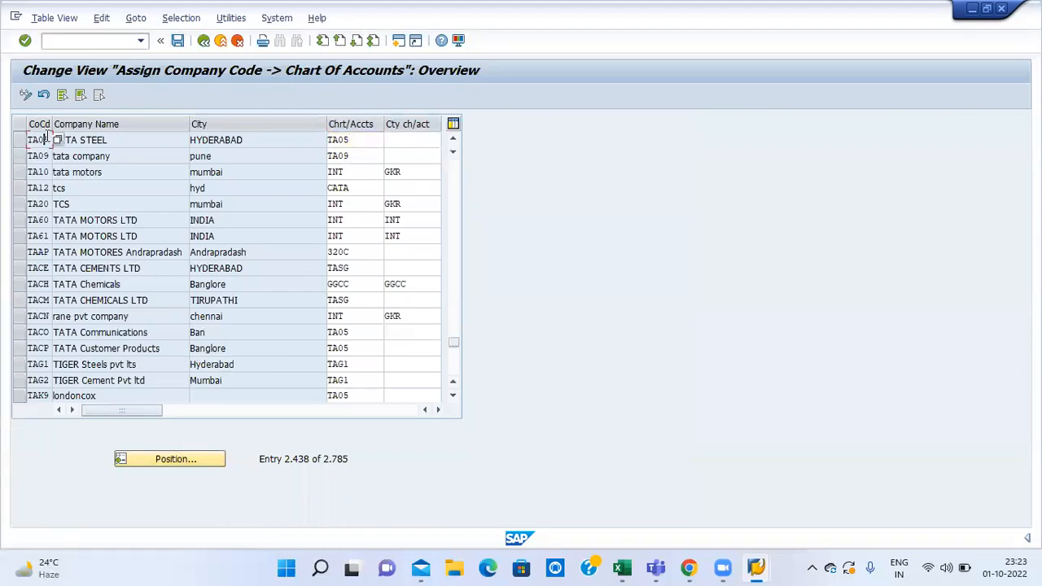
left_click(355, 332)
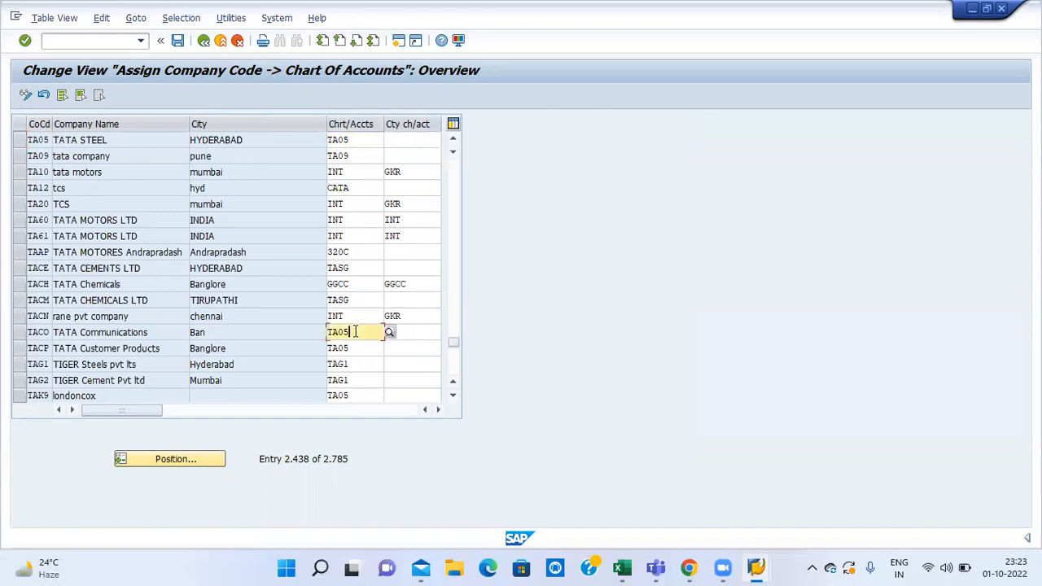
left_click(44, 332)
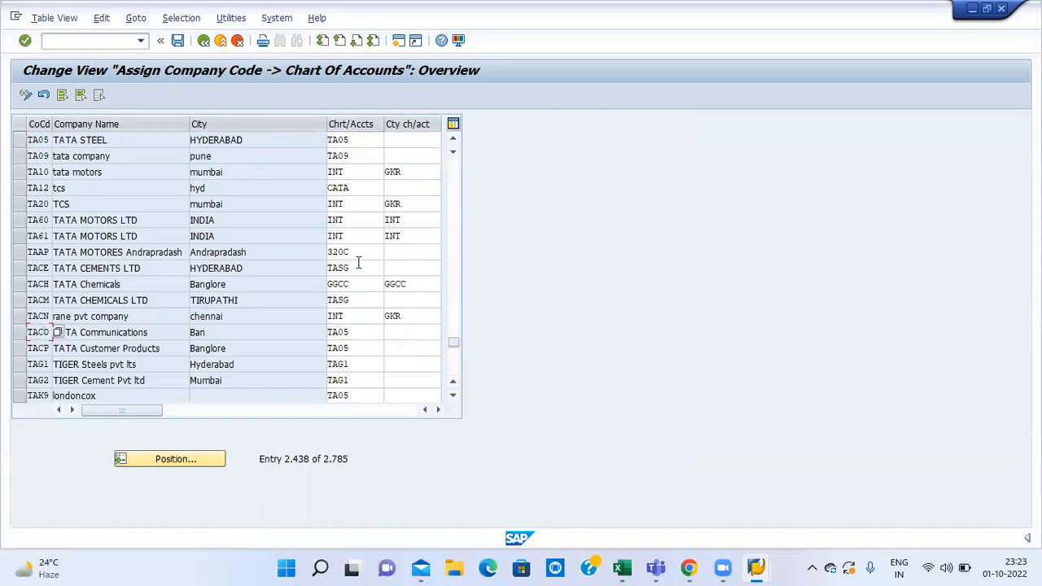
left_click(347, 396)
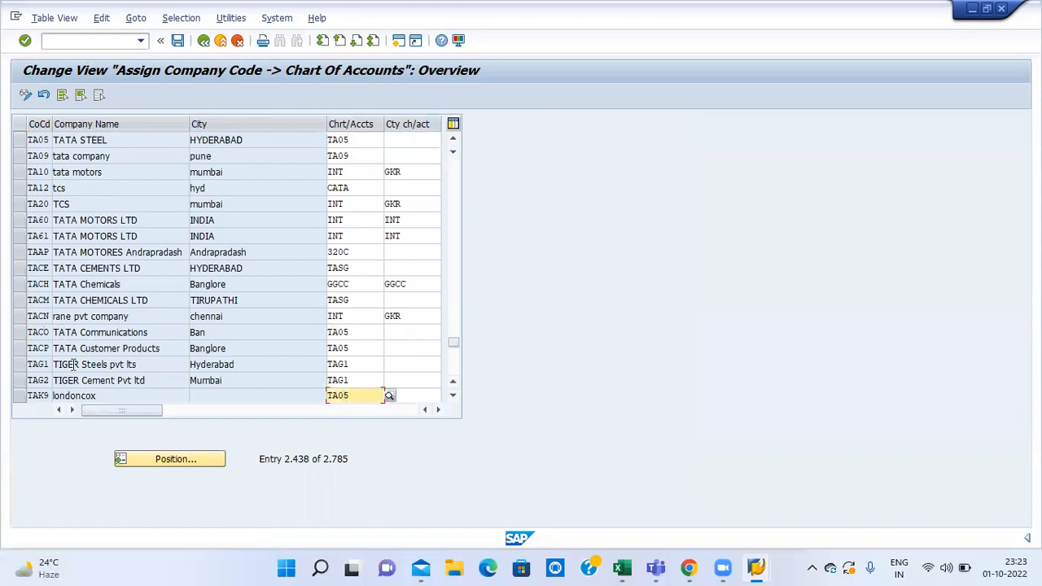
left_click(38, 395)
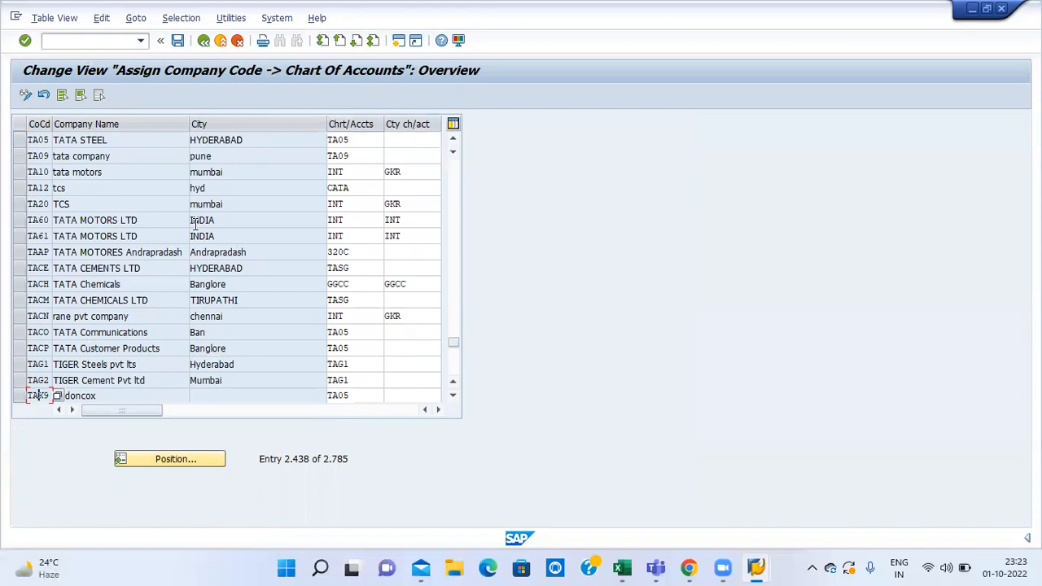
Step: Switch back to the GL Accounting sheet of the SAP FI introduction workbook in Excel
key("alt+Tab")
key("alt+Tab")
key("alt+Tab")
key("alt+Tab")
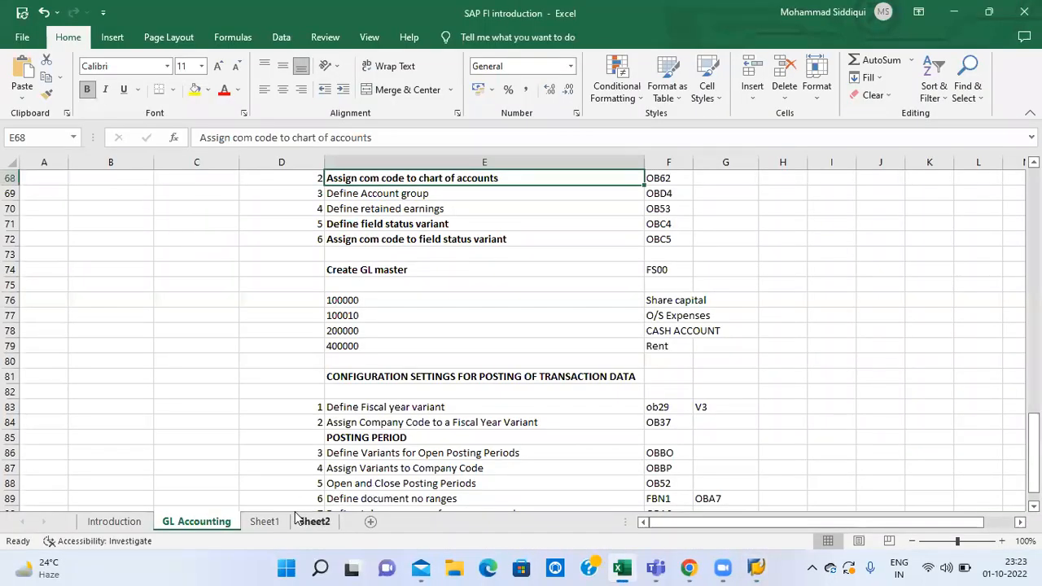
Step: On Sheet1, go through the chart of accounts points down to the group chart of accounts note and widen column B
left_click(264, 522)
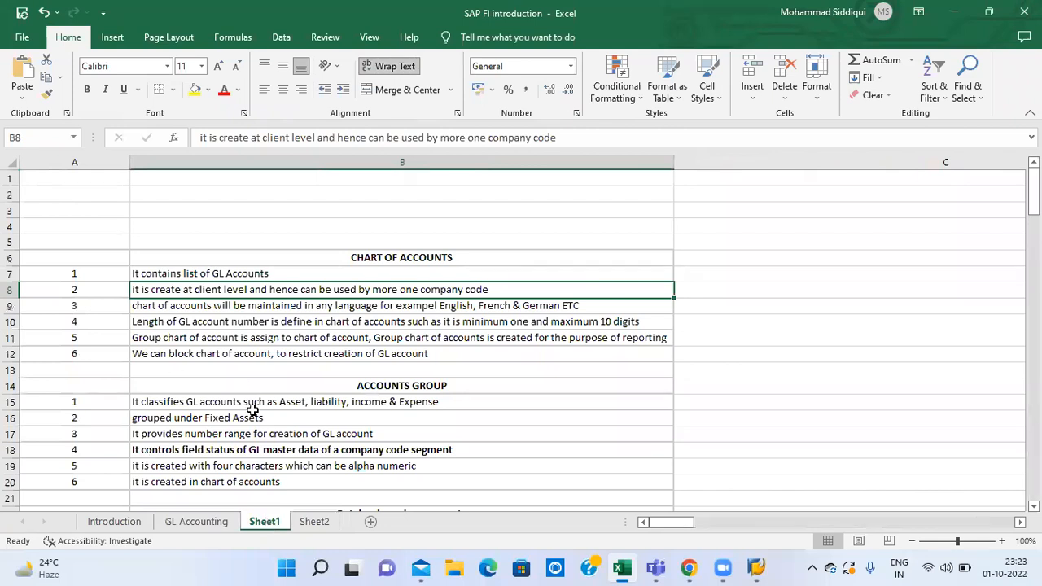
left_click(274, 322)
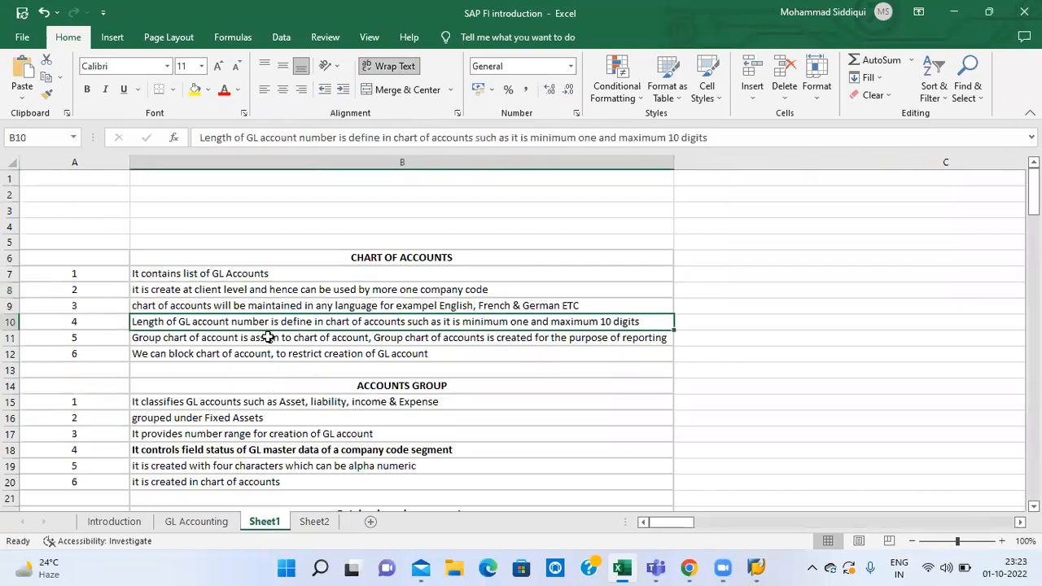
left_click(268, 337)
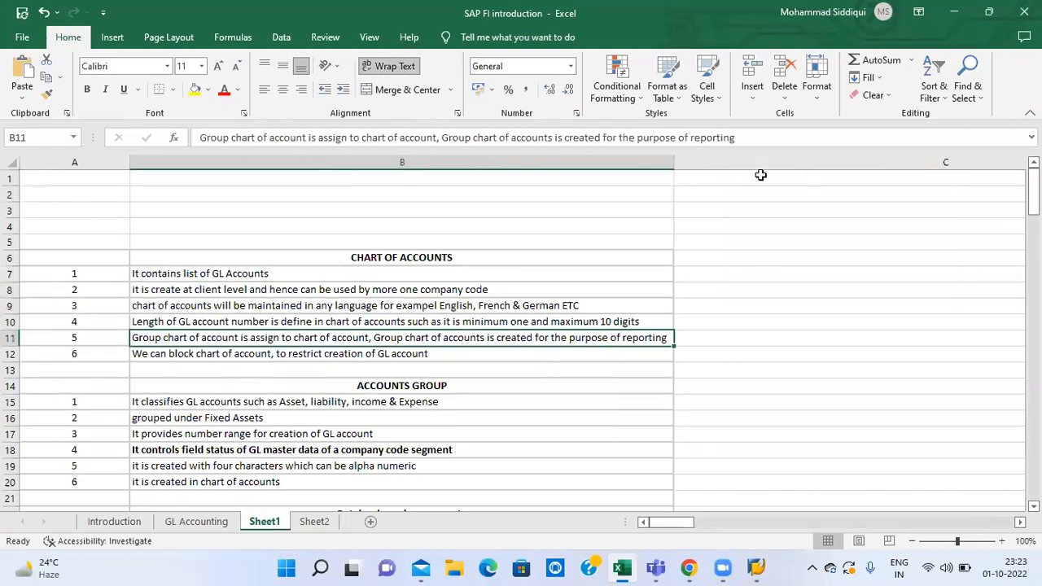
left_click_drag(675, 161, 739, 166)
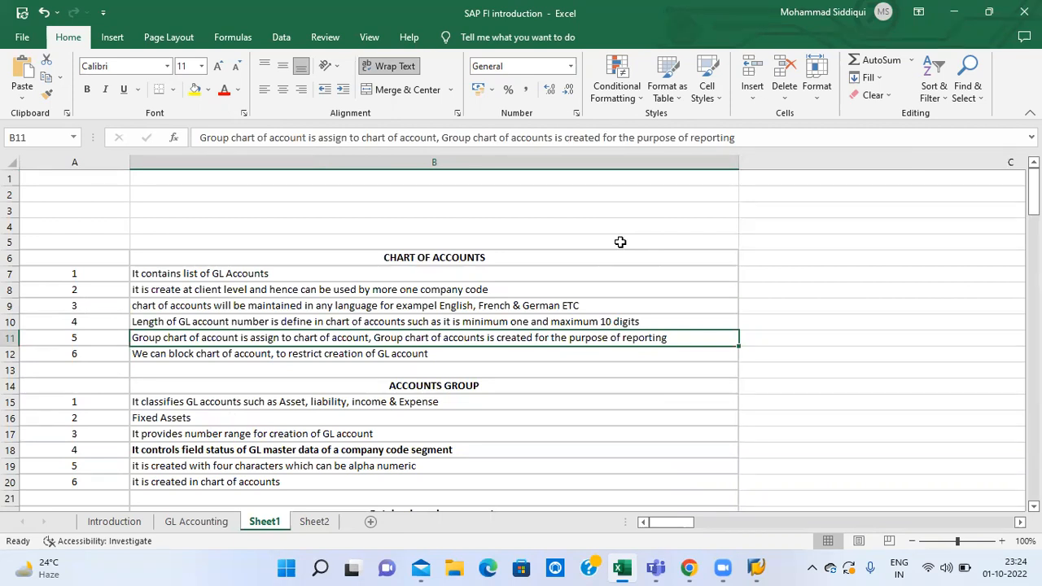
Step: On Sheet2, enter the label "Operating chart of account" in cell F14
left_click(314, 521)
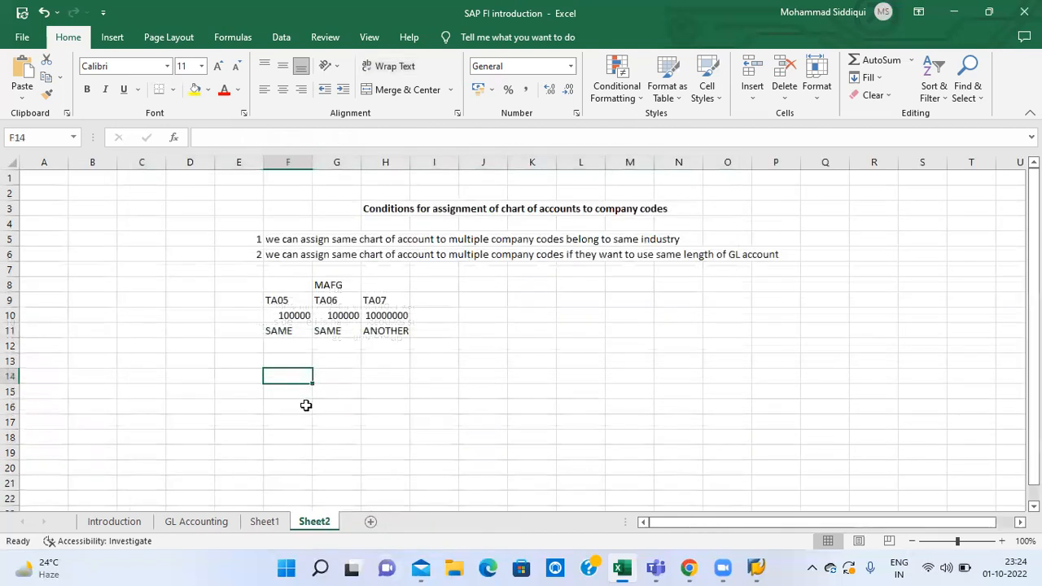
type("Gr")
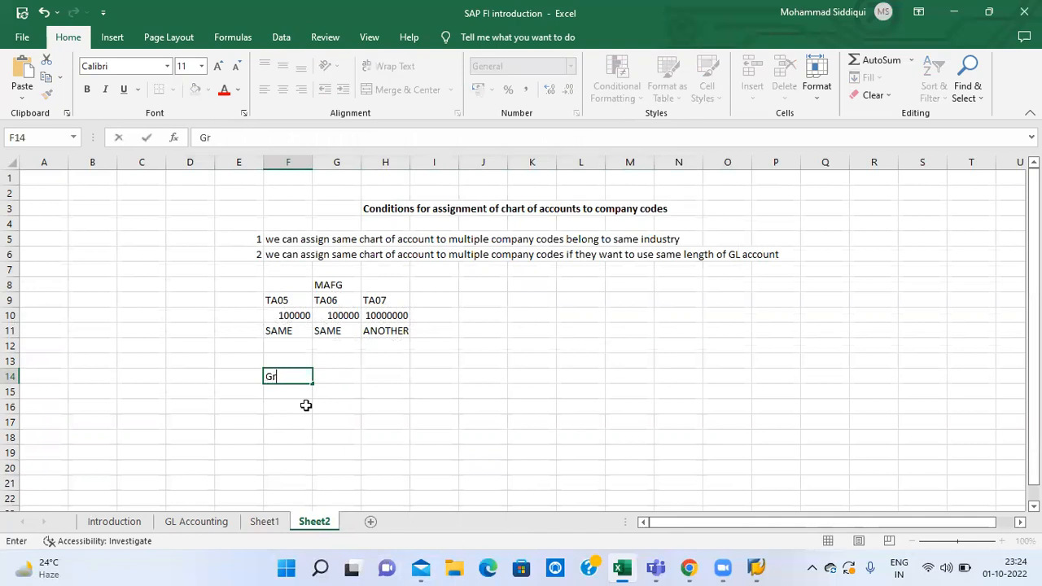
type("oup")
key("BackSpace")
key("BackSpace")
key("BackSpace")
key("BackSpace")
key("BackSpace")
type("Operating ch")
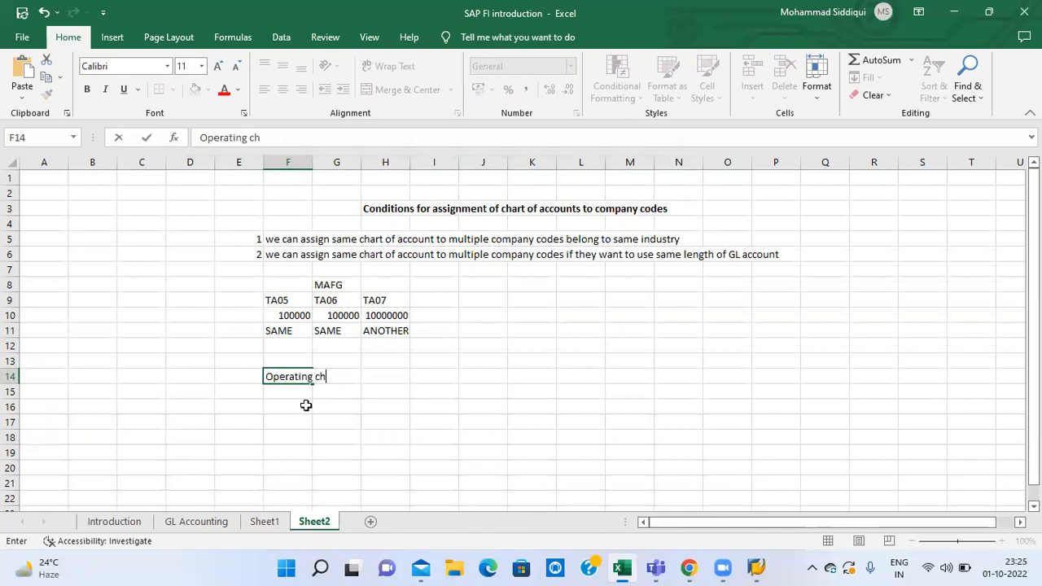
type("art of account")
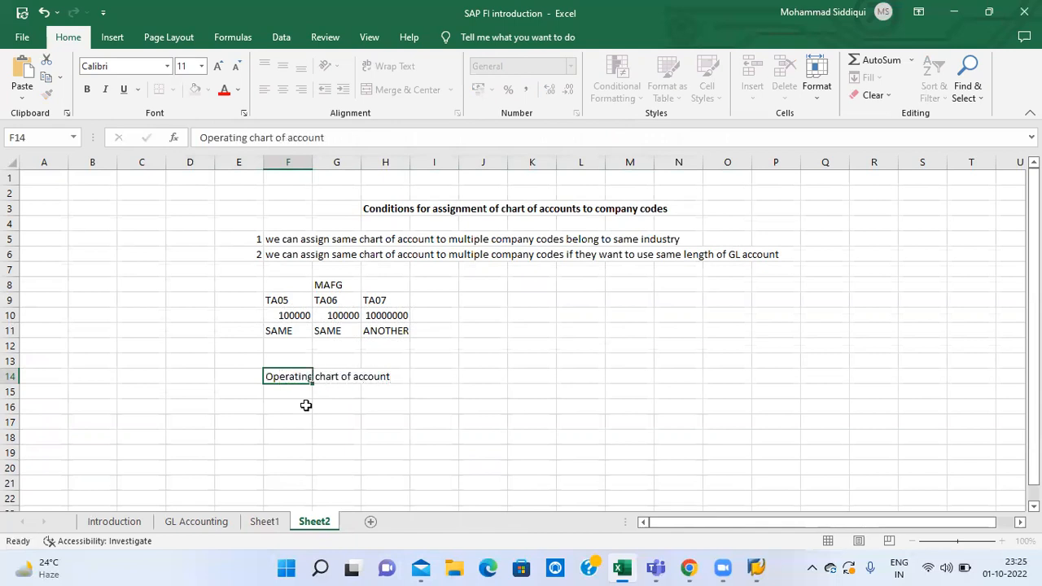
Step: Enter the labels "Grroup chart of accounts" in F16 and "Country's chart of accounts" in F18
left_click(306, 406)
type("Gr")
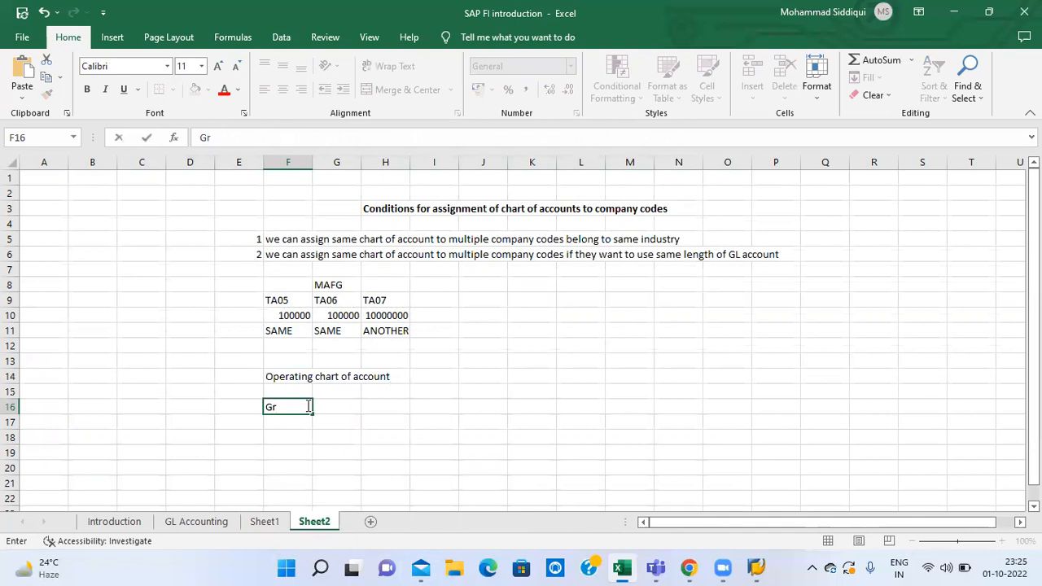
type("roup chart of ")
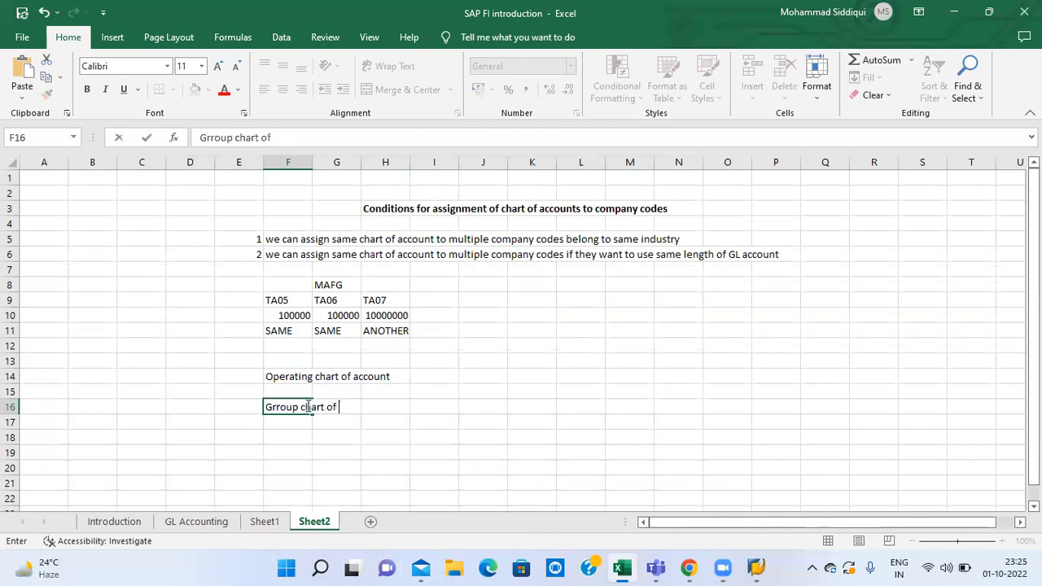
type("accounts")
key("Return")
key("Return")
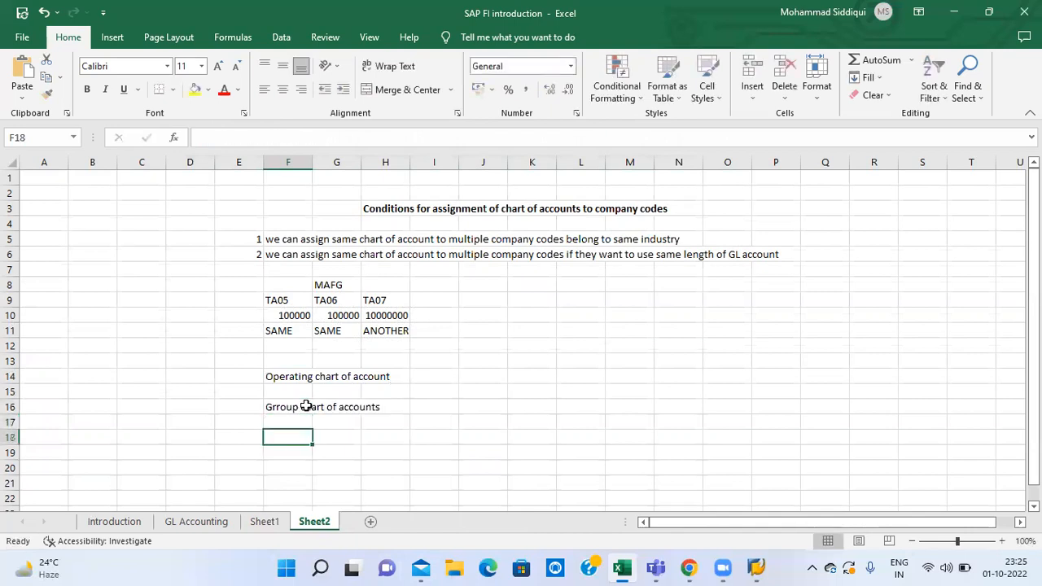
type("Countr")
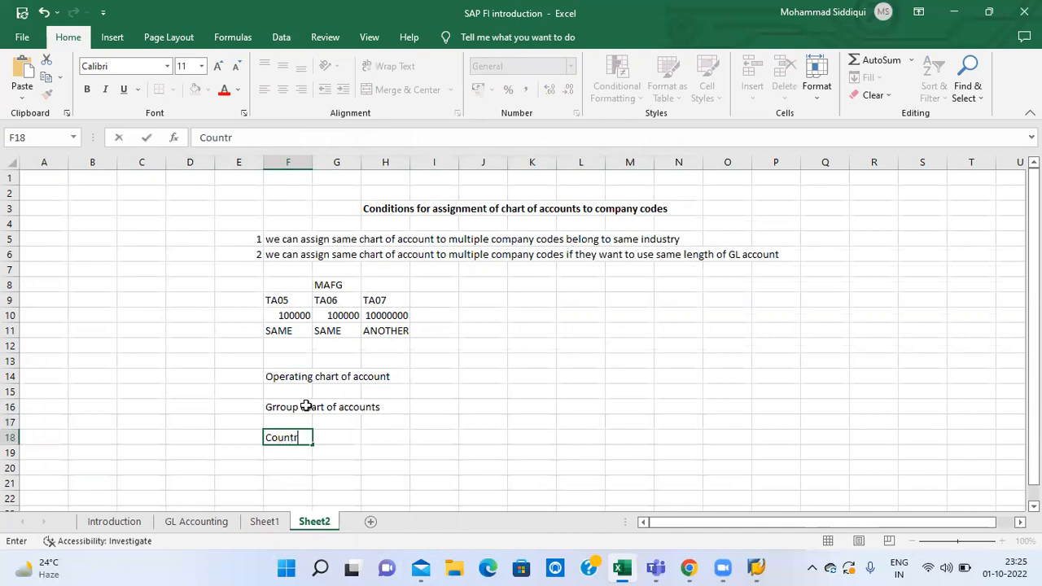
type("y's chart of accounts")
key("Return")
key("Up")
key("Up")
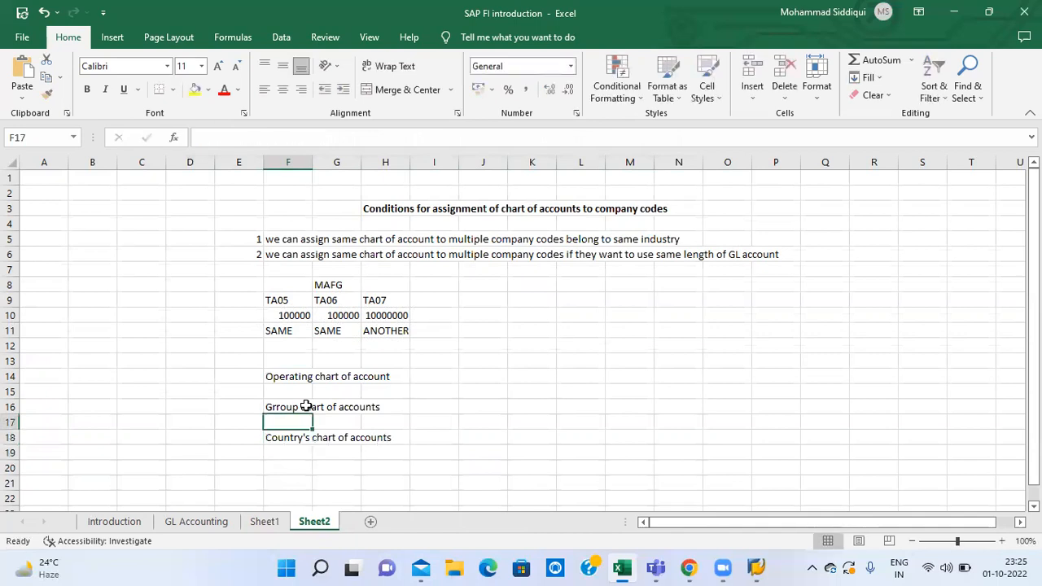
key("Up")
key("Up")
key("Up")
key("Down")
key("Down")
key("Down")
key("Down")
key("Down")
key("Up")
key("Up")
key("Up")
key("Up")
key("Up")
key("Down")
key("Down")
key("Down")
key("Down")
key("Down")
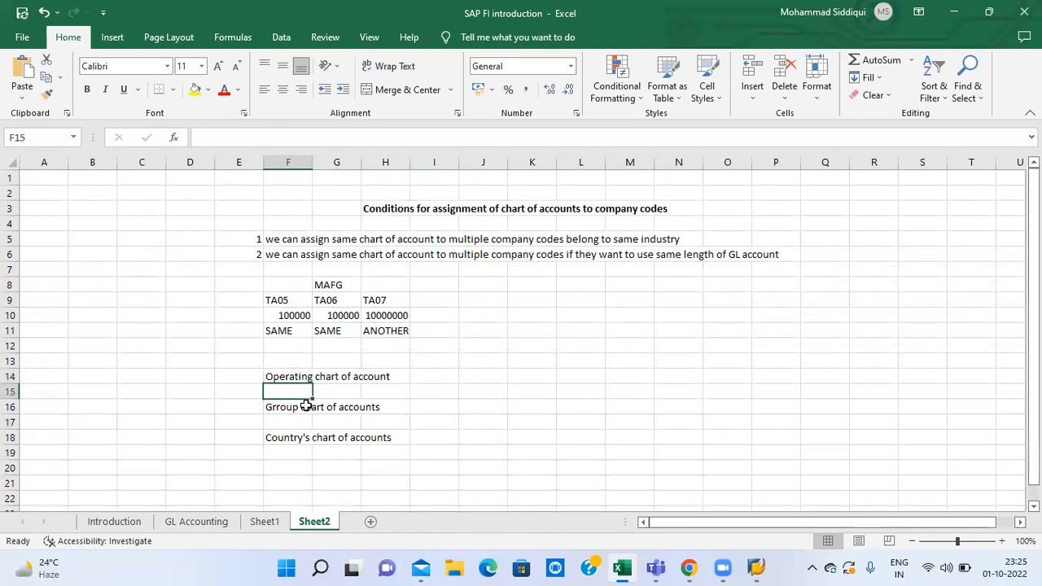
key("Up")
key("Up")
key("Up")
key("Up")
key("Up")
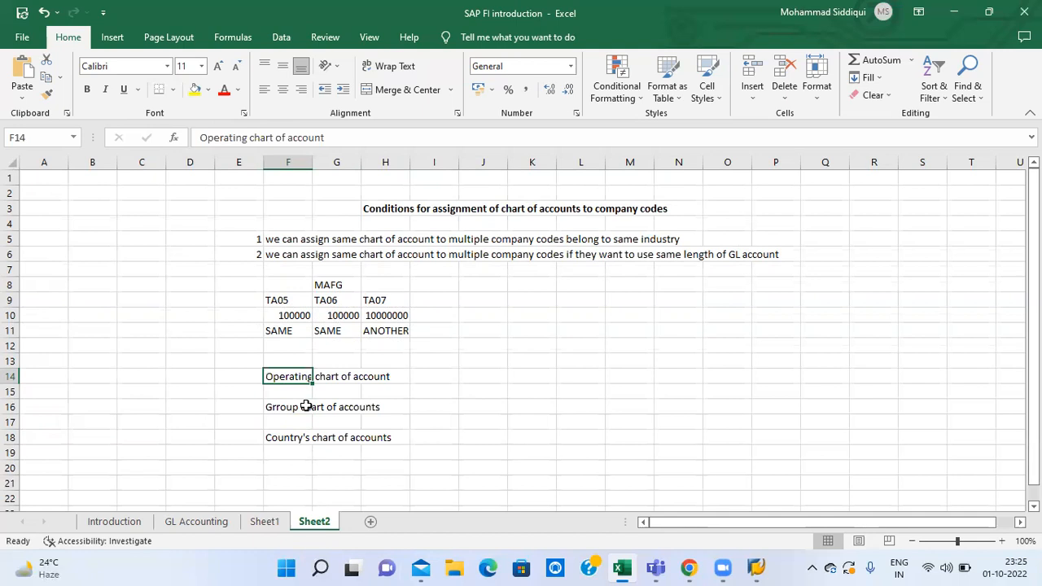
Step: Insert one blank row above the group chart of accounts label and another above the country's chart of accounts label
key("Down")
key("Down")
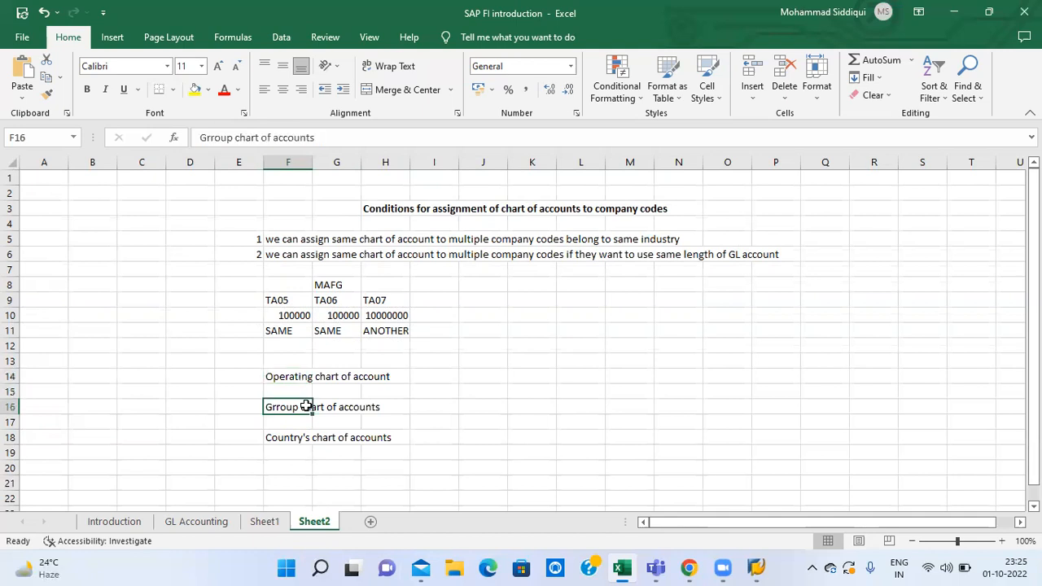
key("alt+i")
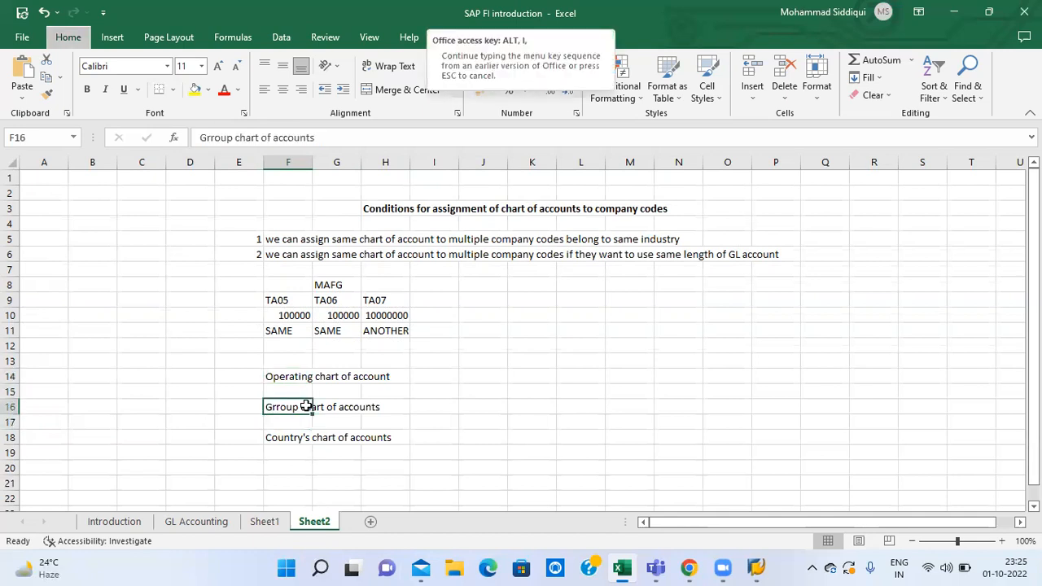
key("Escape")
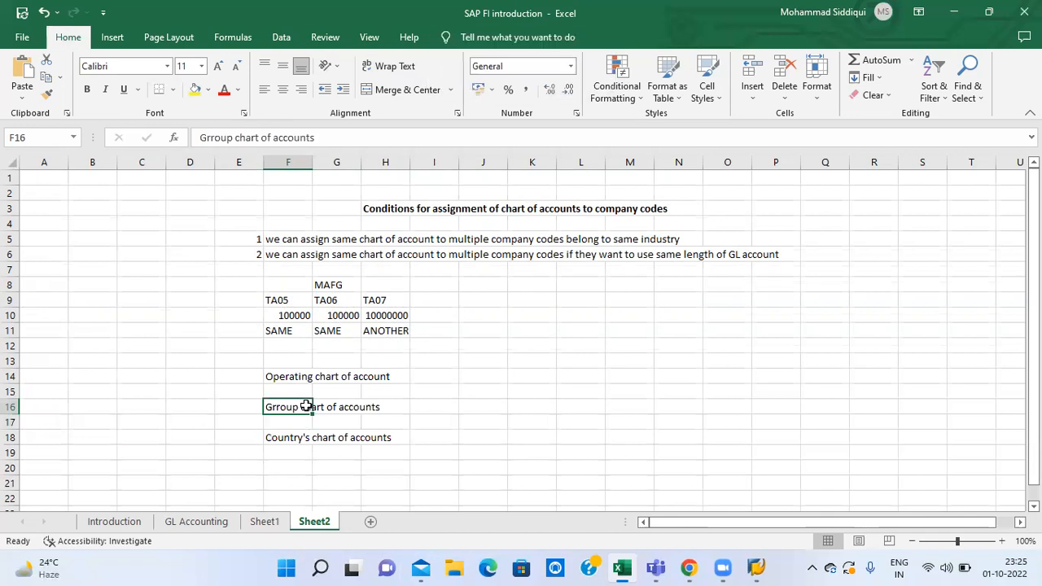
key("alt+i")
key("r")
key("Down")
key("Down")
key("Down")
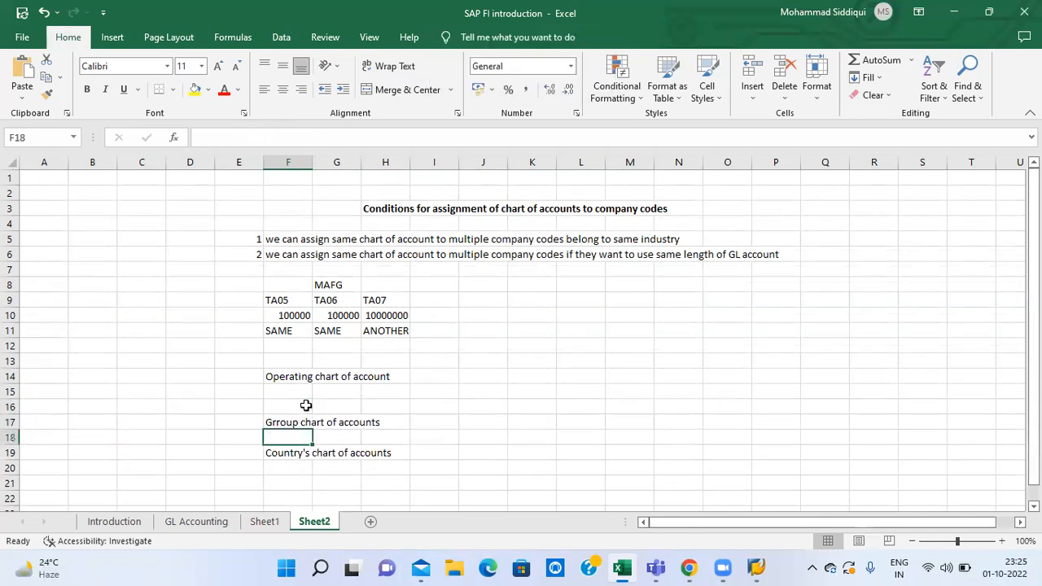
key("alt+i")
key("r")
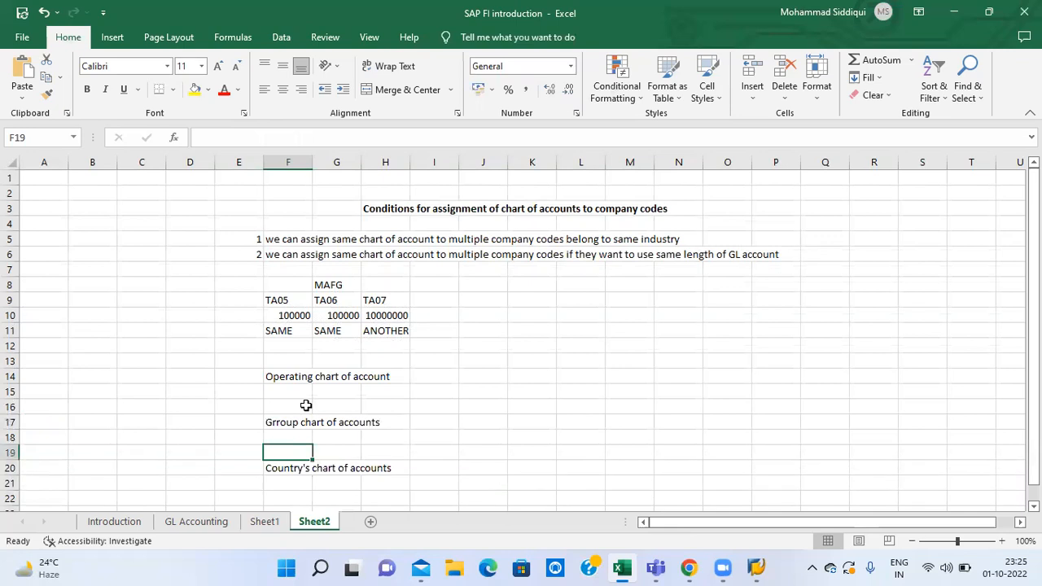
Step: In F15, enter "The GL account of operating chart of accounts is use for day to day postings"
key("Up")
key("Up")
key("Up")
key("Up")
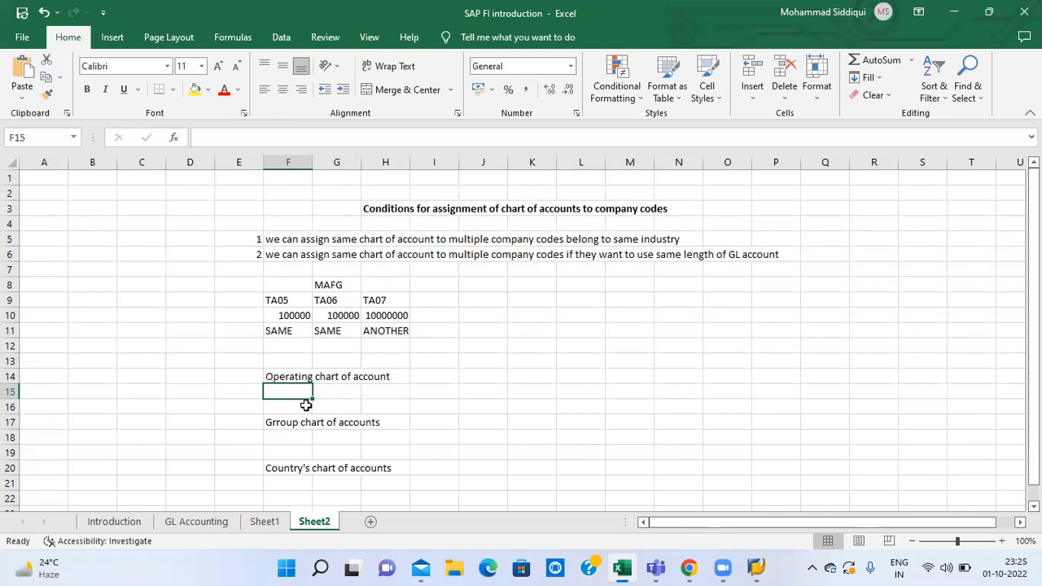
type("The")
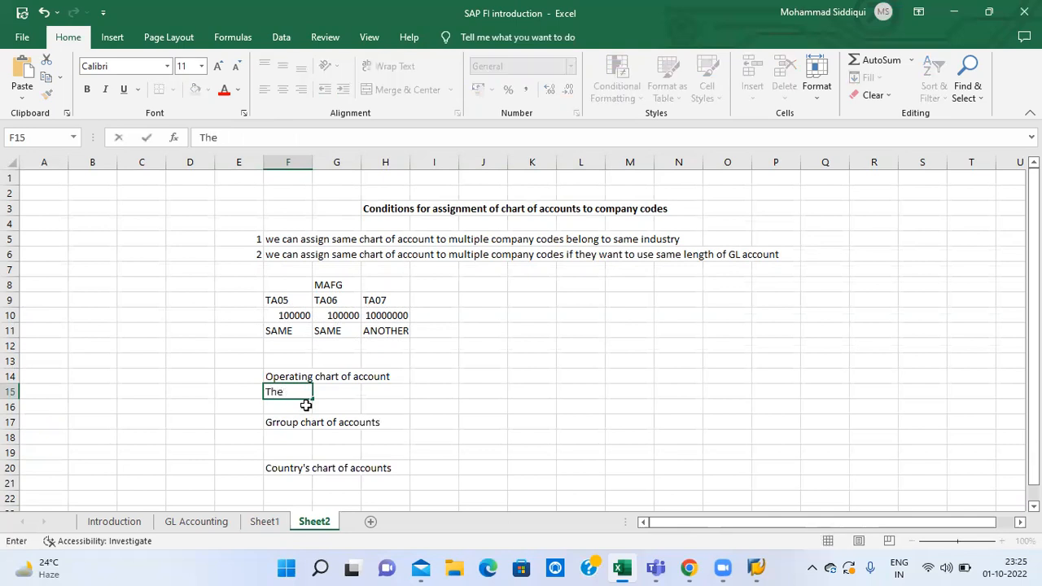
type(" GL account of")
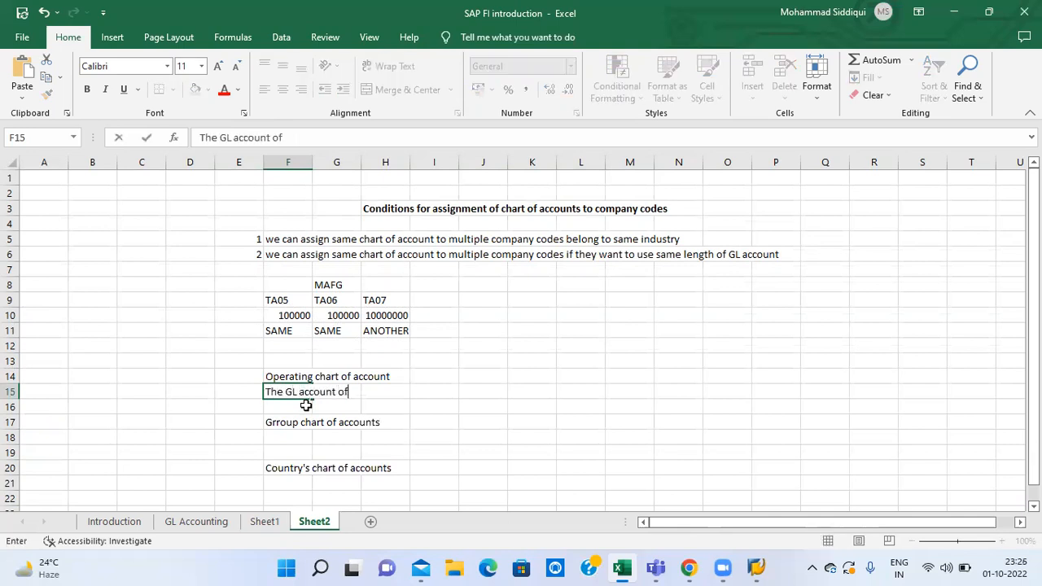
type(" operating chart of a")
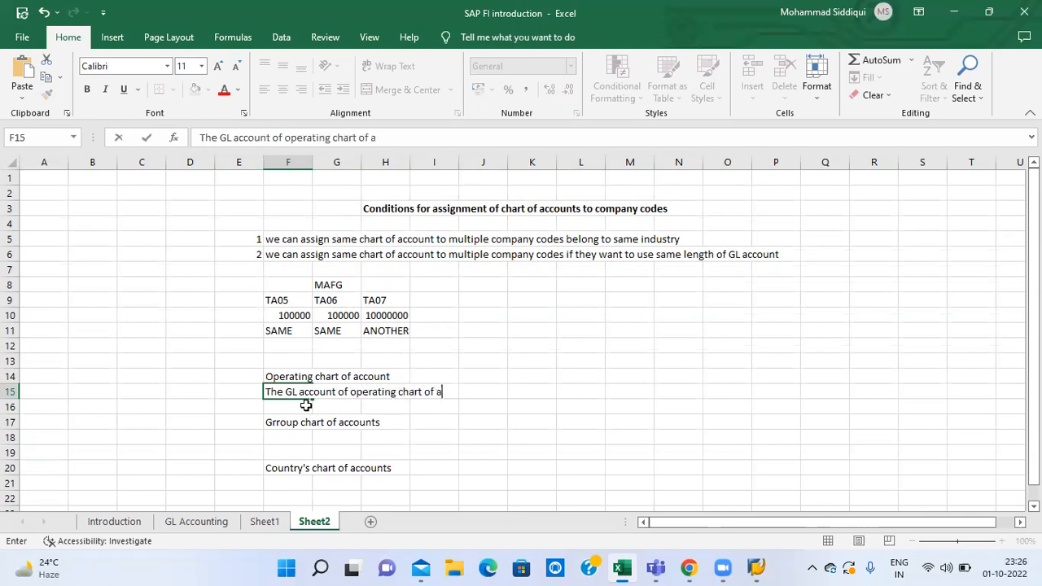
type("ccounts is us")
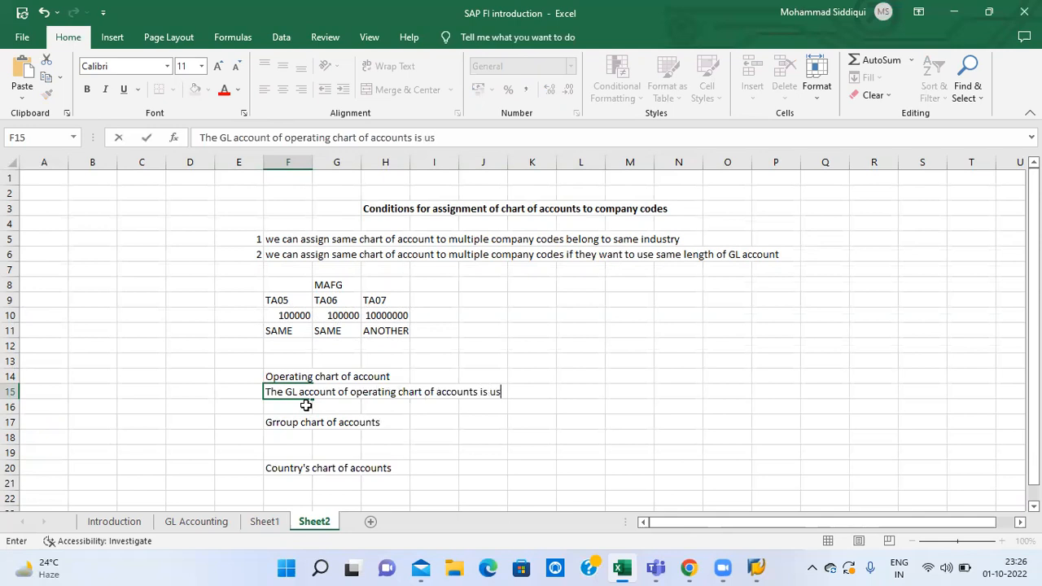
type("e for")
type("aya")
key("BackSpace")
type("to")
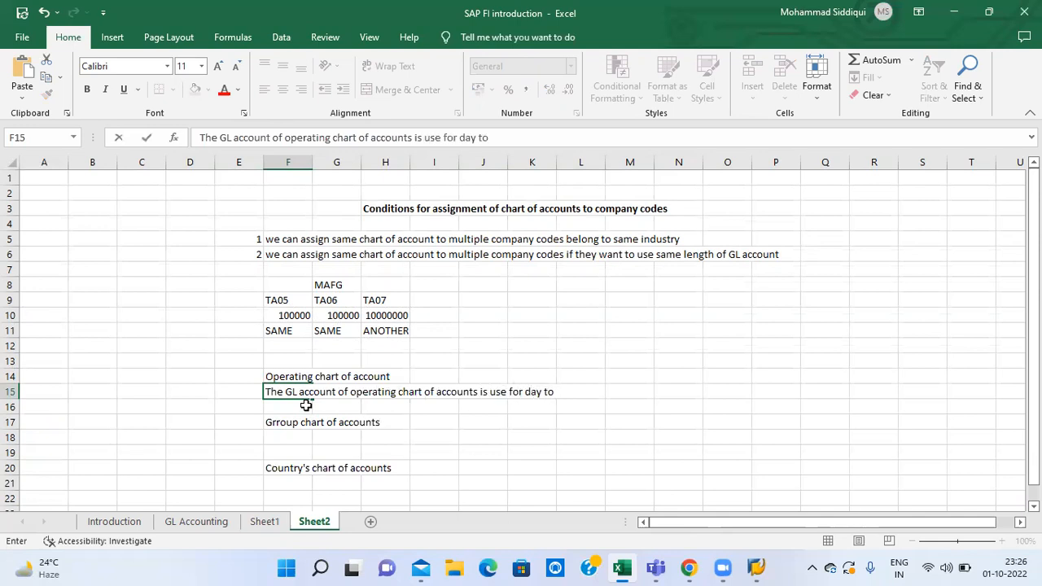
type(" day postings")
key("Return")
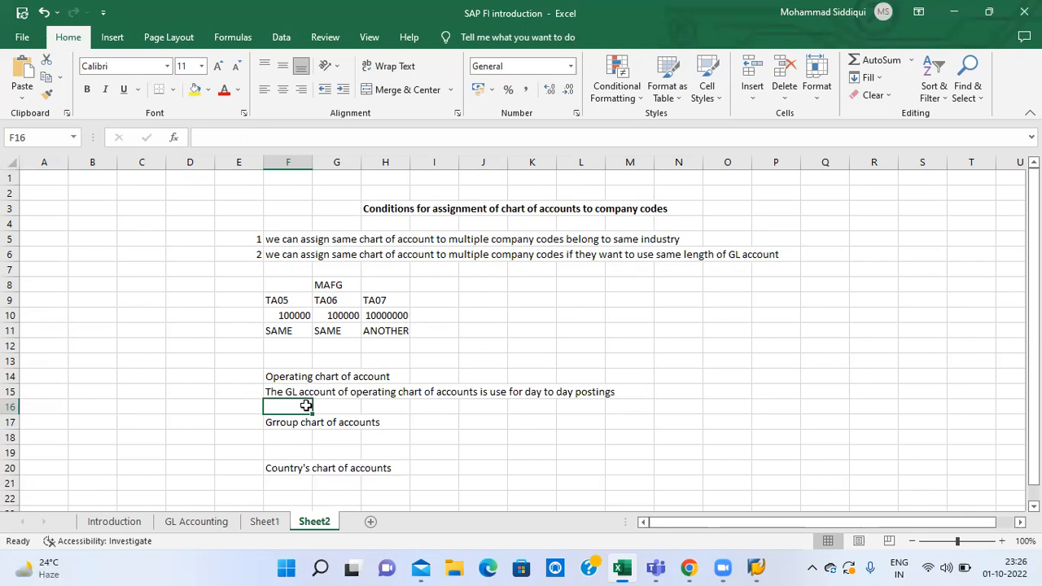
Step: In F18, enter "The GL account of group chart of account is use for reporting purpose"
key("Down")
key("Down")
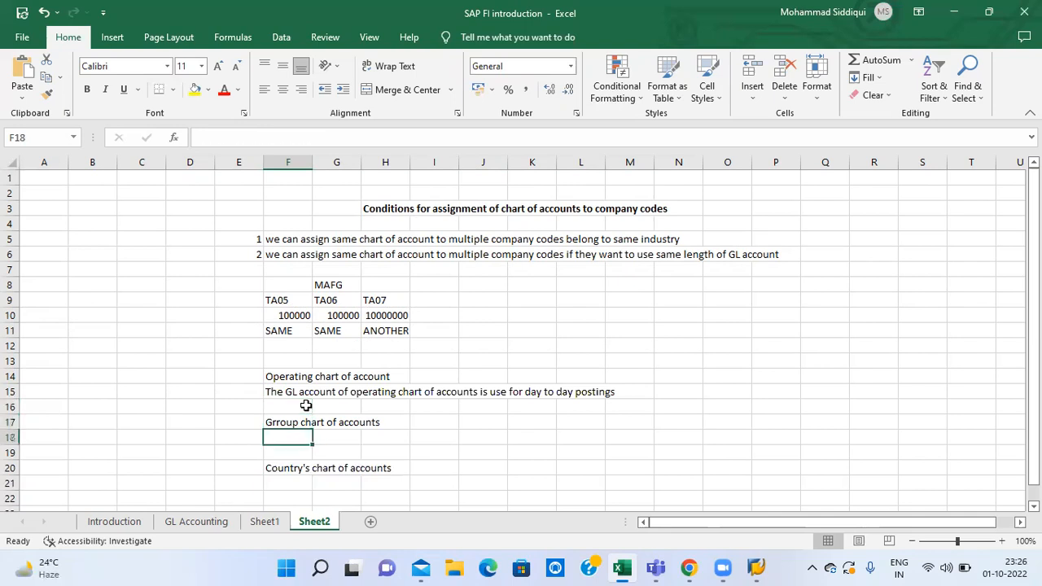
type("The GL ")
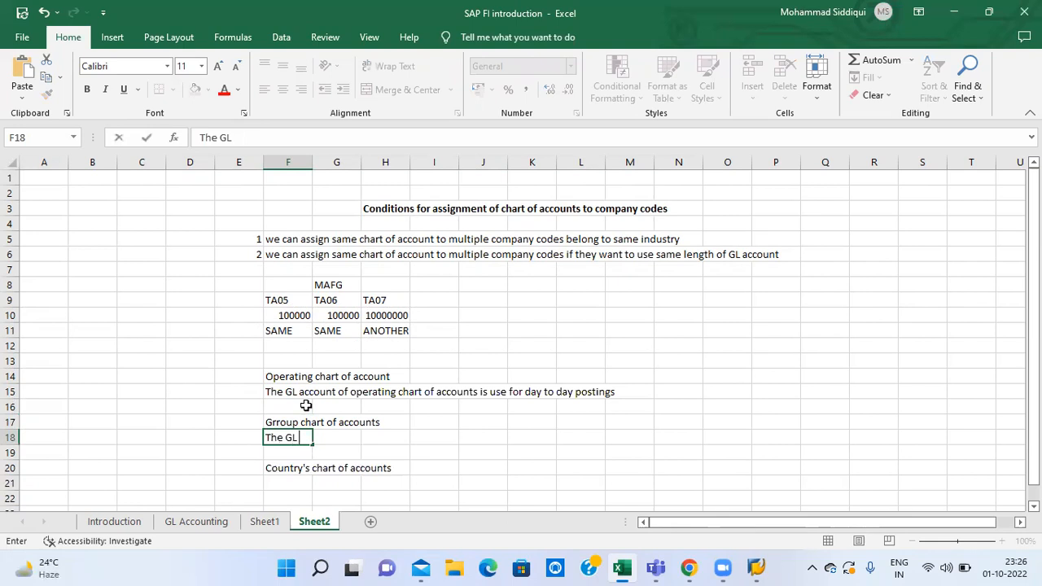
type("account of group ch")
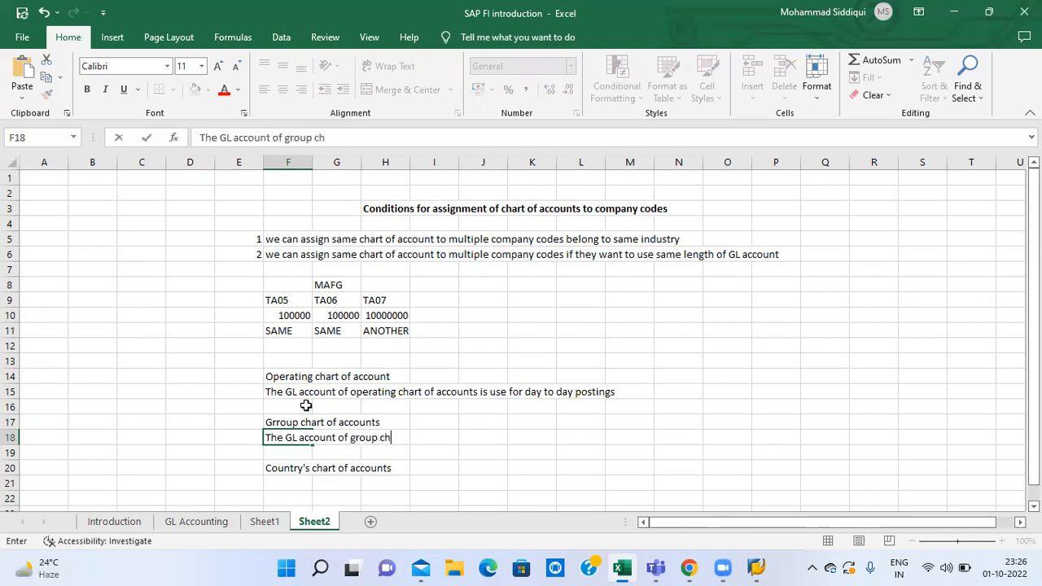
type("art of account")
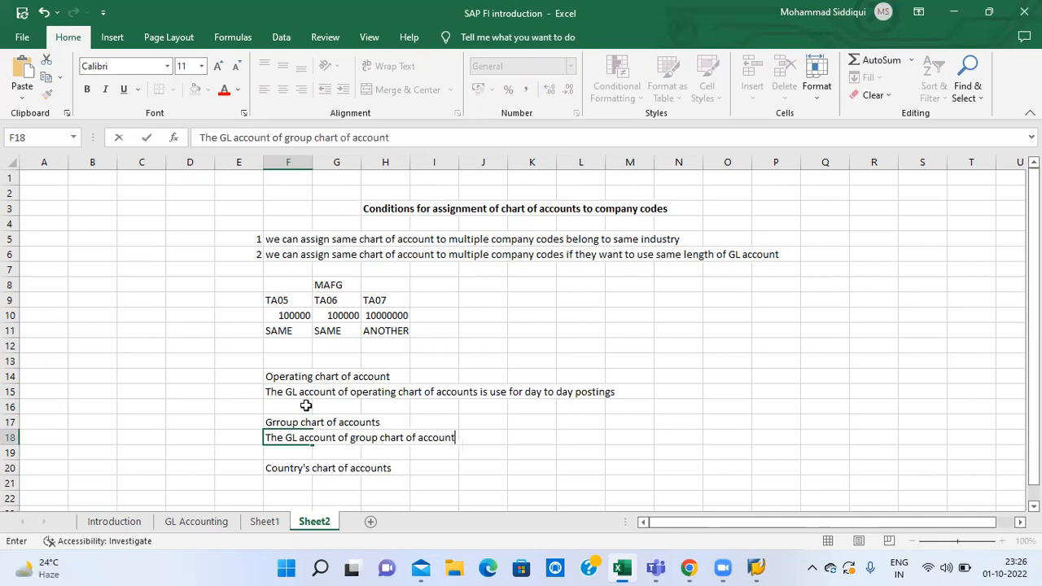
type(" is use for reporting")
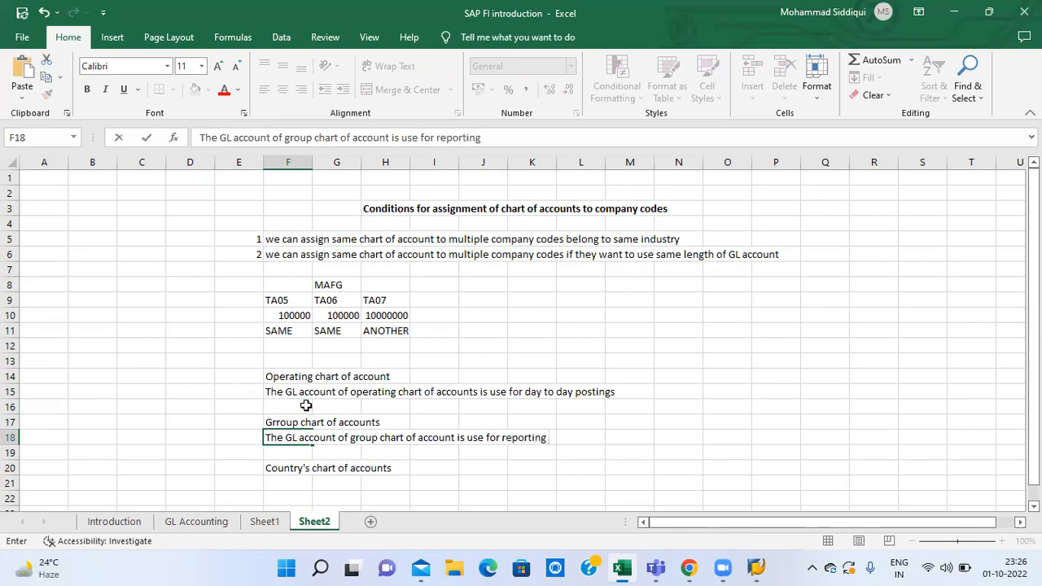
type(" purpose")
key("Return")
Step: Copy the group chart explanation from F18 into F21, under the country's chart of accounts label
key("Up")
key("ctrl+c")
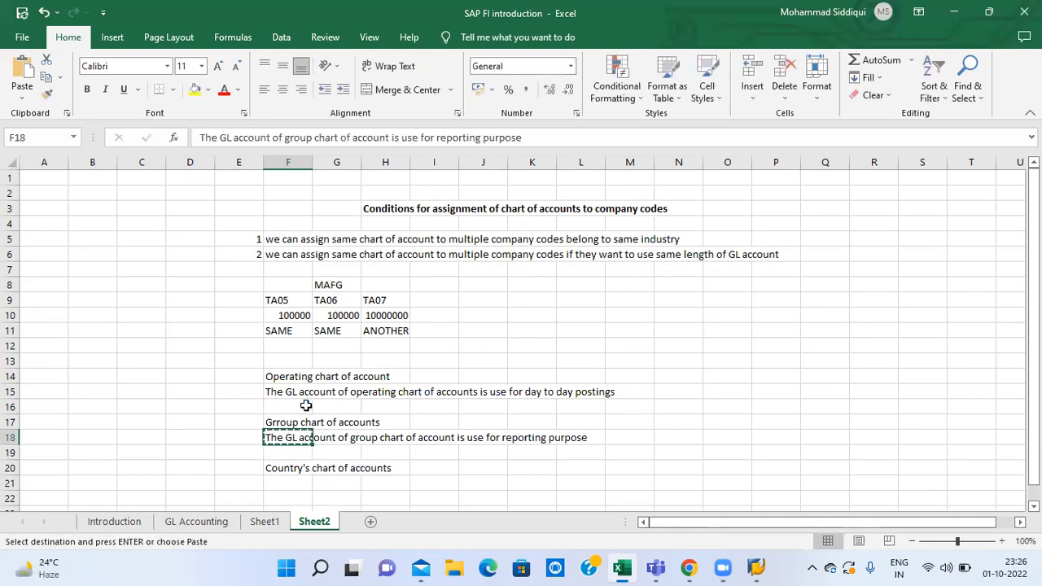
key("Down")
key("Down")
key("Down")
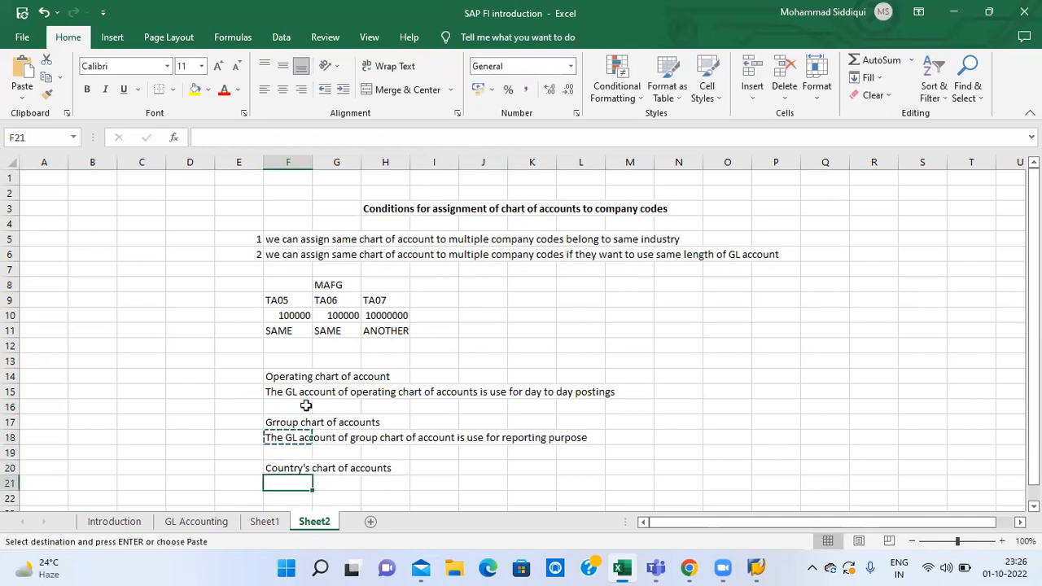
key("ctrl+v")
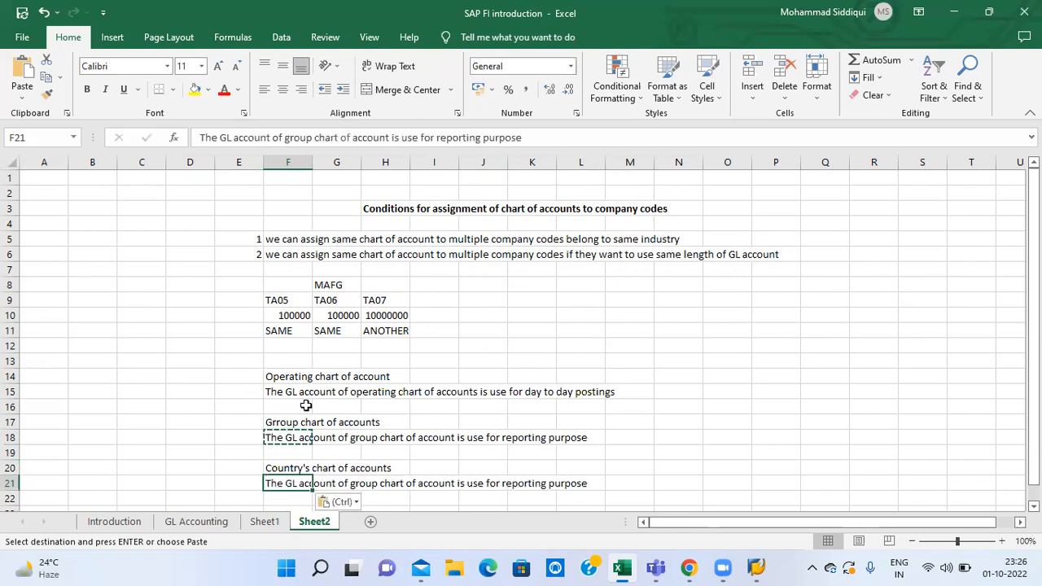
key("Escape")
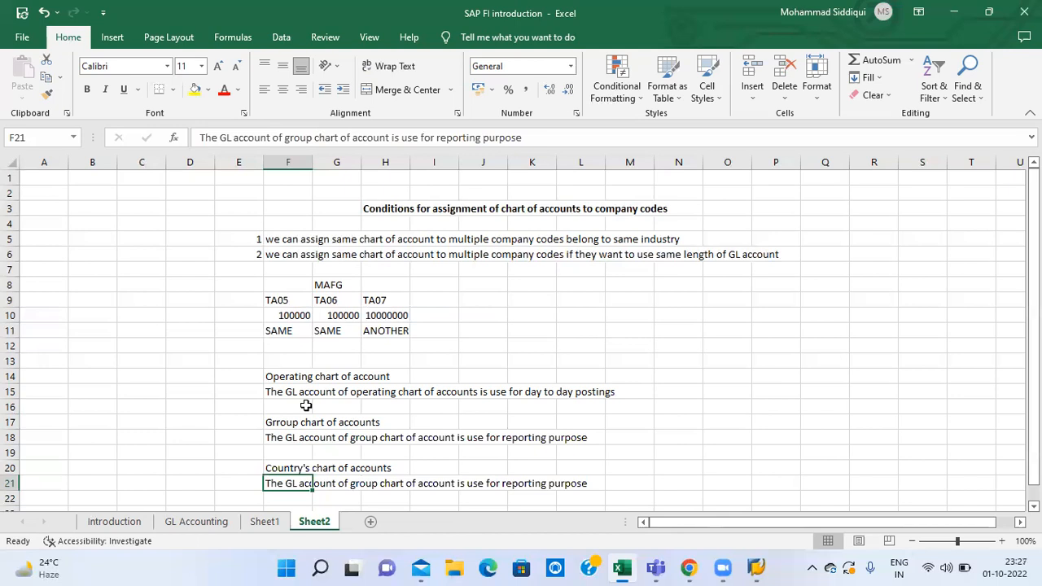
key("Up")
key("Up")
key("Up")
key("Up")
key("Up")
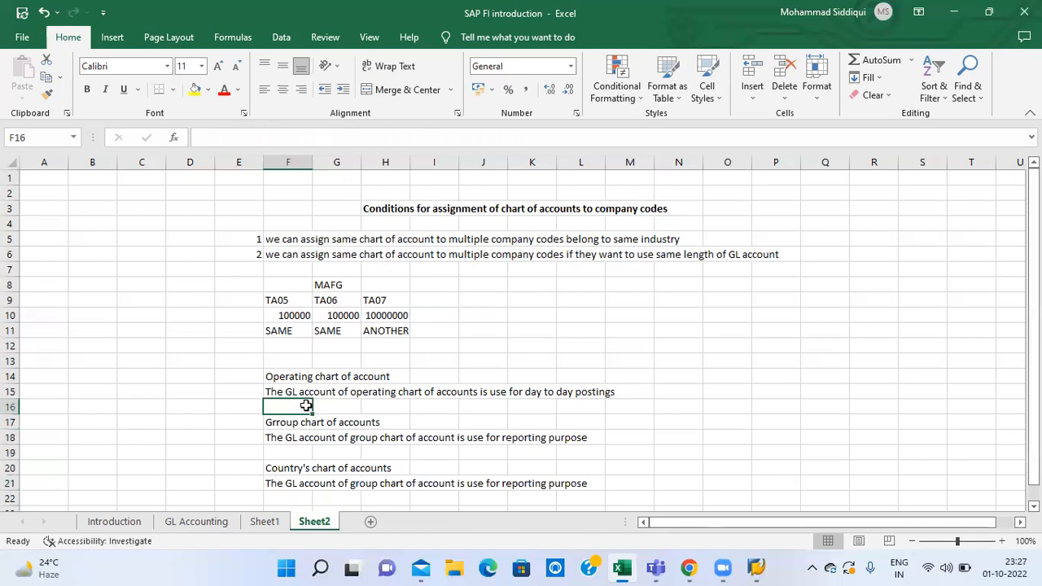
key("Up")
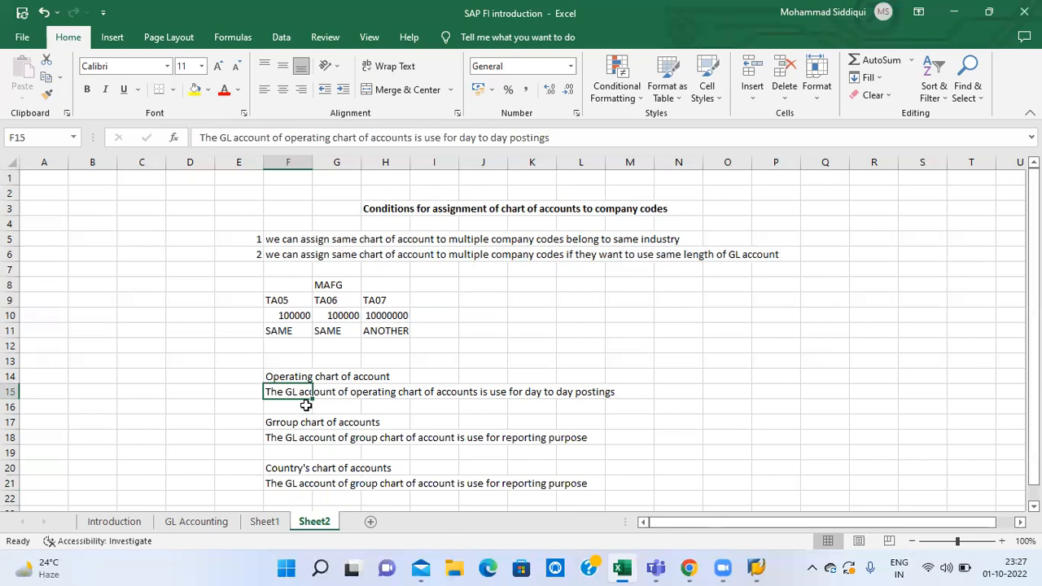
key("Up")
key("Right")
key("Right")
key("Right")
key("Right")
key("Right")
key("Right")
key("Right")
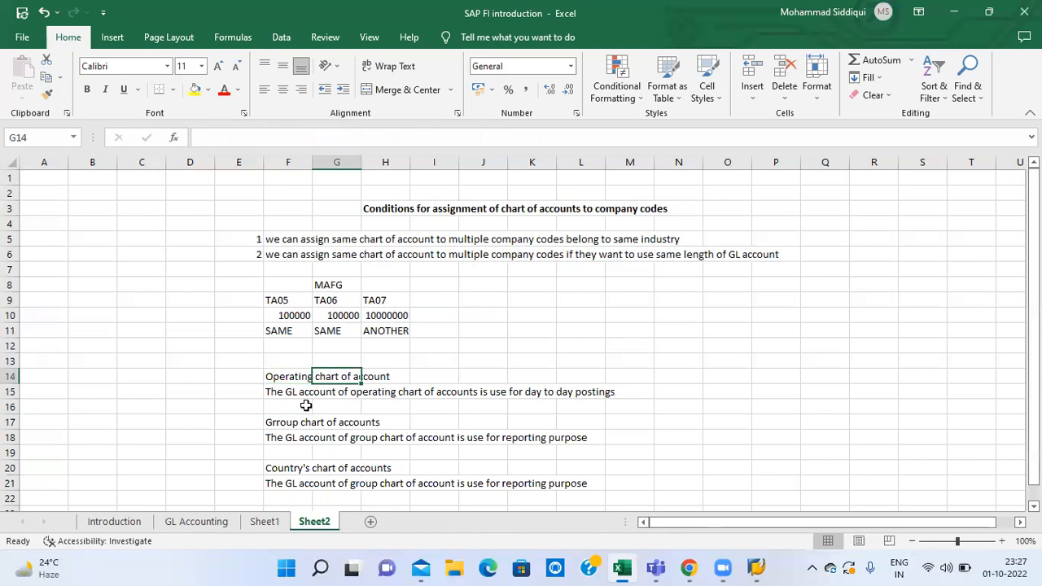
key("Right")
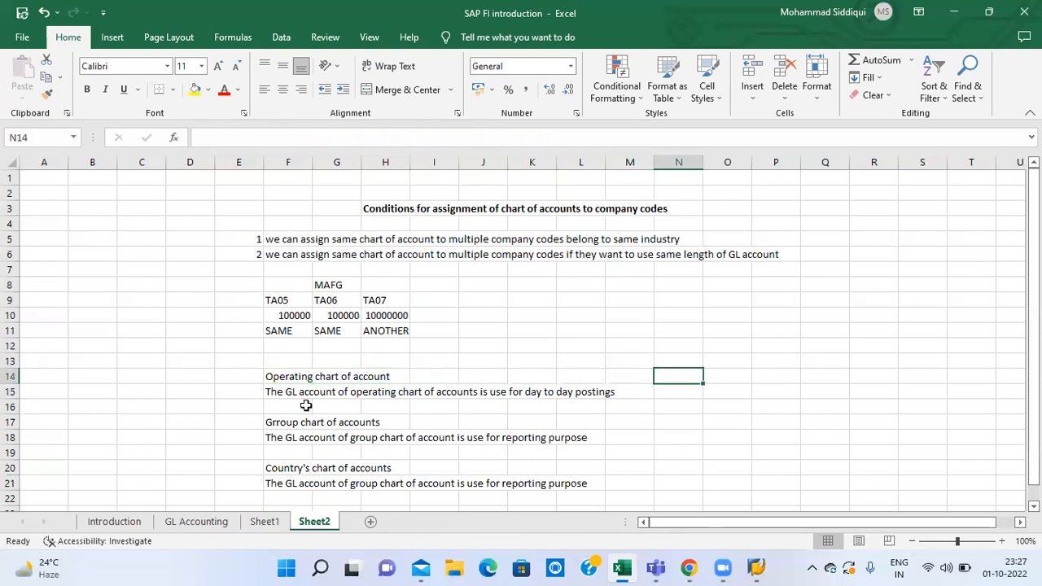
Step: In F16, enter "it is assign to company code" and insert one blank row above the group chart of accounts label
key("Down")
key("Down")
key("Left")
key("Left")
key("Left")
key("Left")
key("Left")
key("Left")
key("Left")
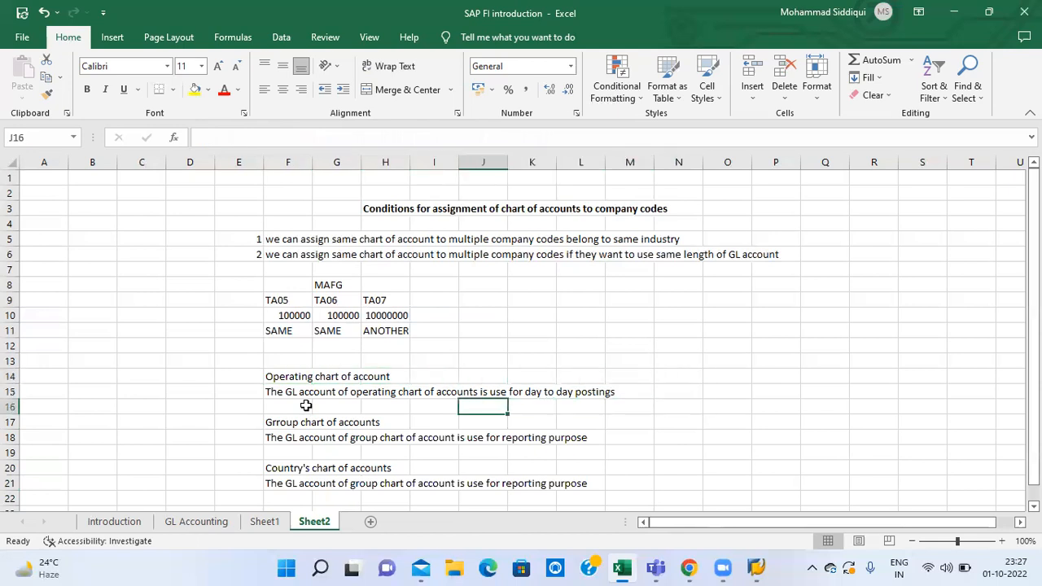
key("Left")
type("i")
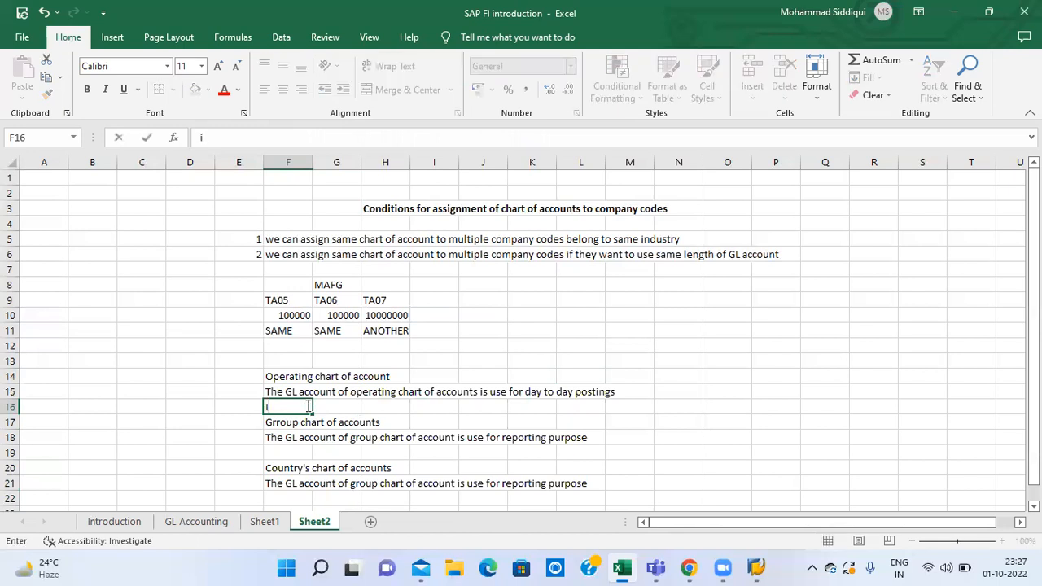
type("t is assign to ")
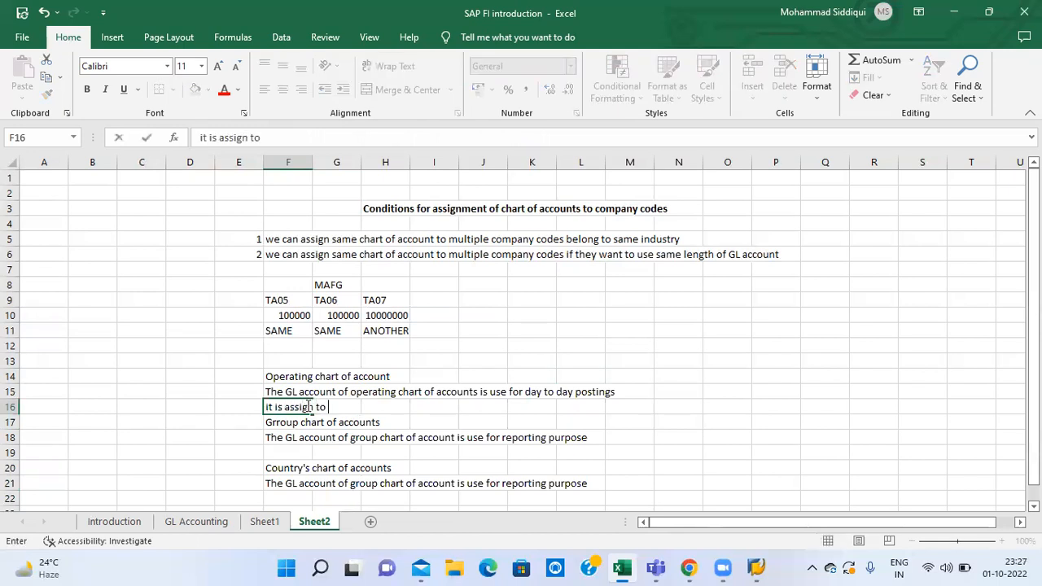
type("company code")
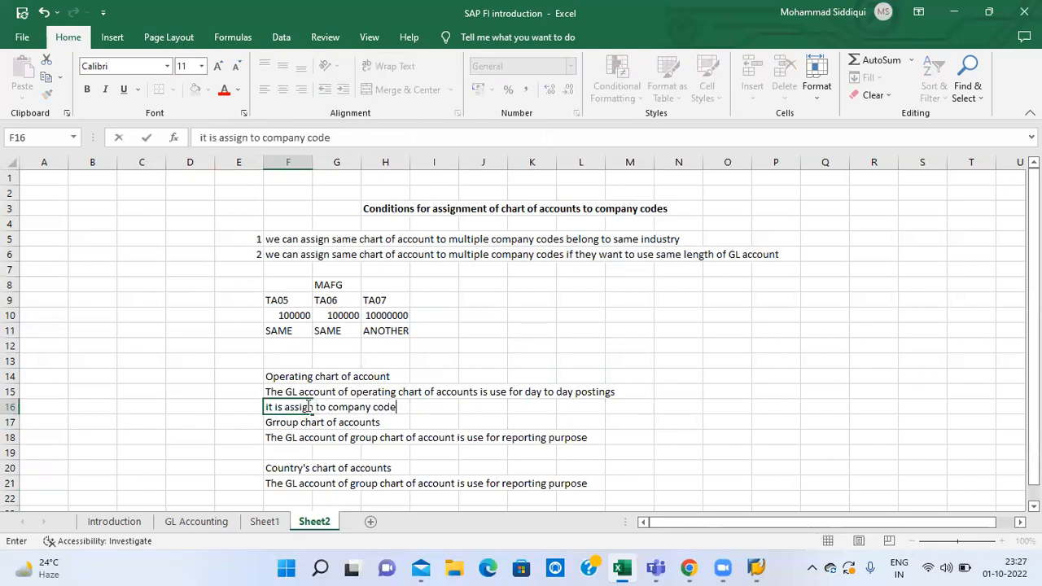
key("Return")
key("alt+i")
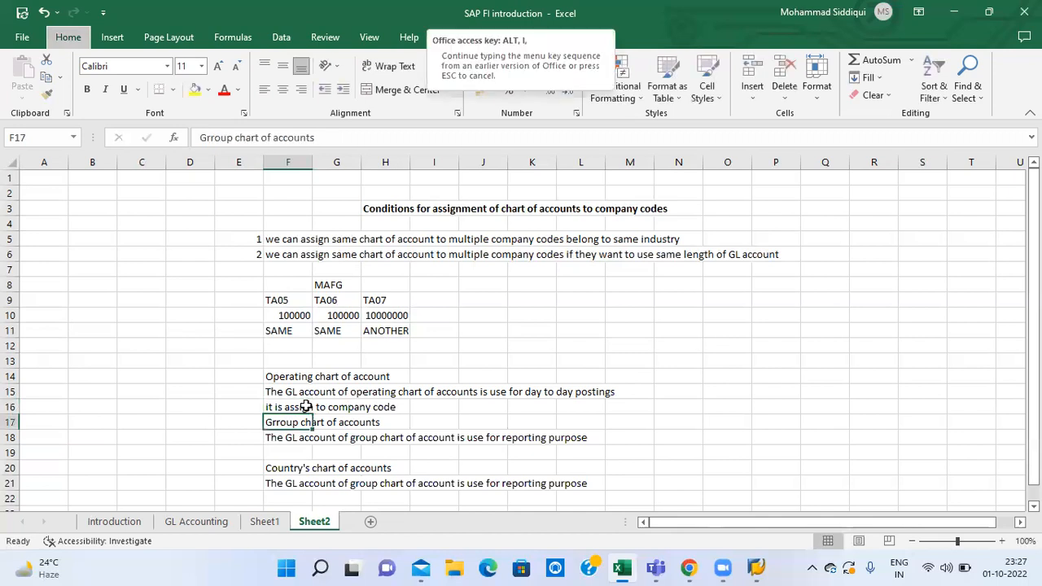
key("r")
Step: Copy the company code assignment note from F16 into F23, under the country's chart of accounts explanation
key("Down")
key("Down")
key("Up")
key("Up")
left_click(305, 406)
key("ctrl+c")
key("Down")
key("Down")
key("Down")
key("Down")
key("Down")
key("Down")
key("Down")
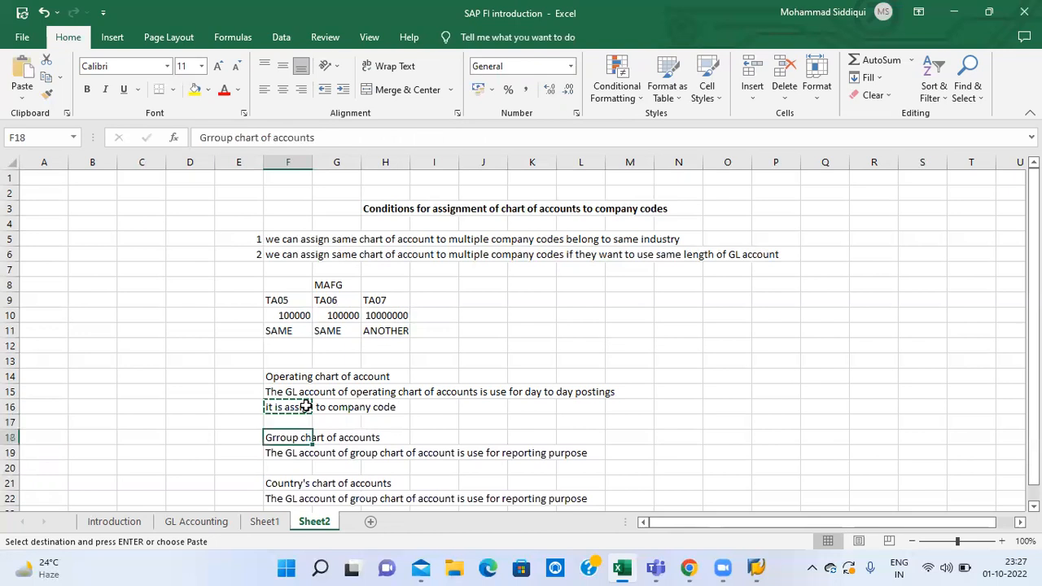
key("ctrl+v")
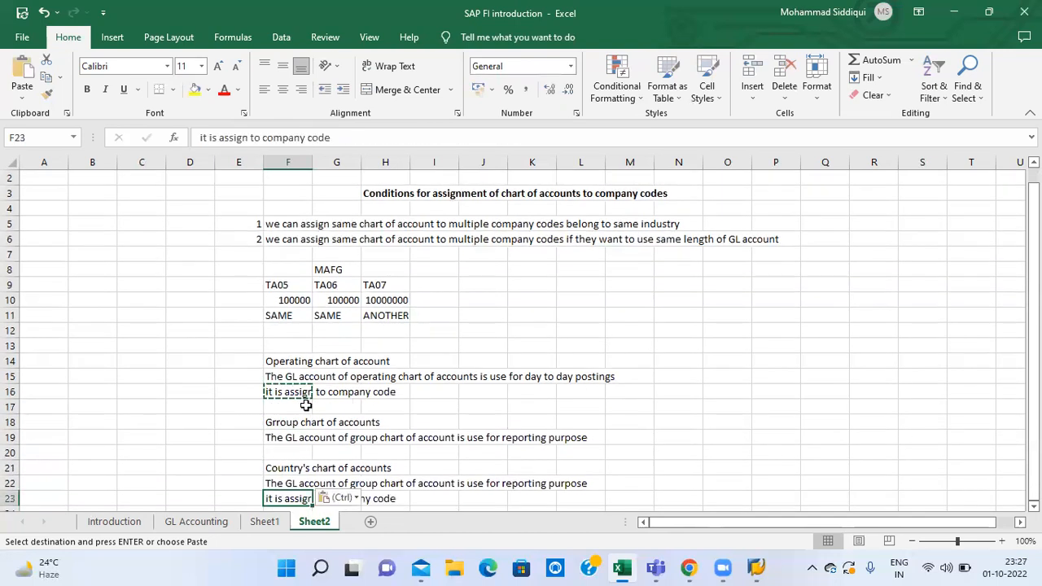
key("Escape")
Step: Insert one blank row between the group chart explanation and the country's chart of accounts label
key("Up")
key("Up")
key("Up")
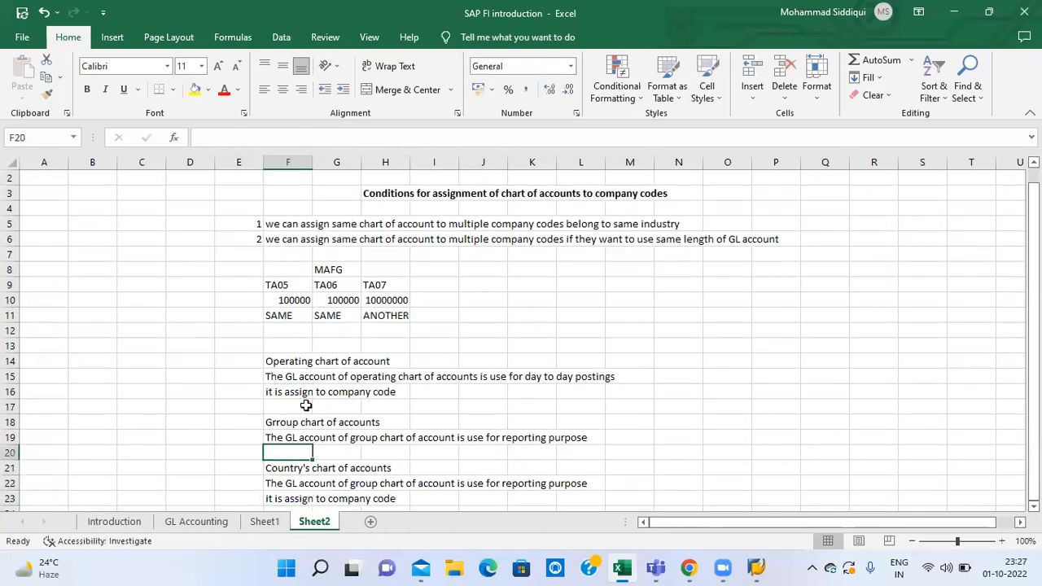
key("Down")
key("alt+i")
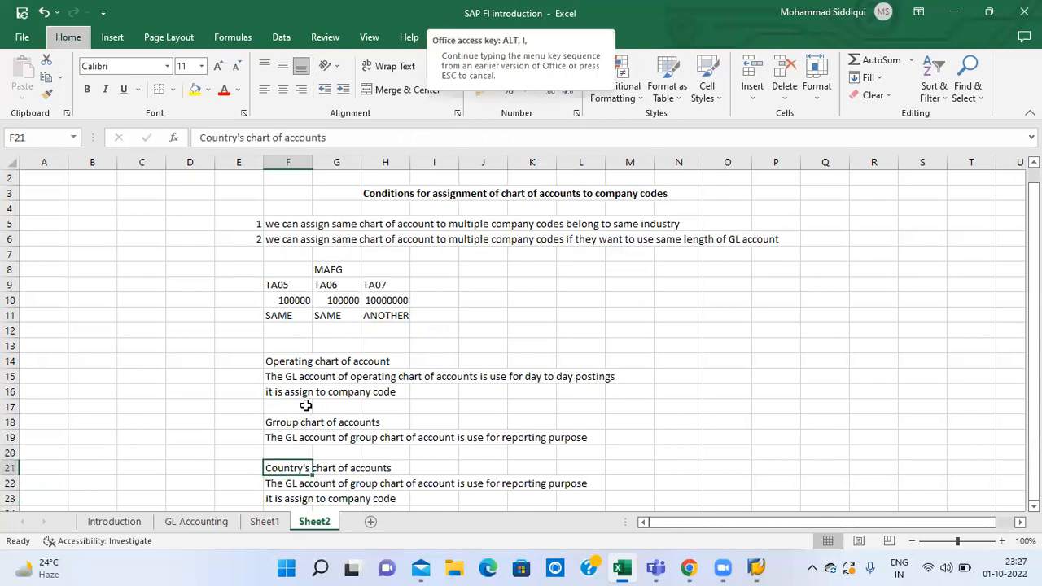
key("Escape")
key("Up")
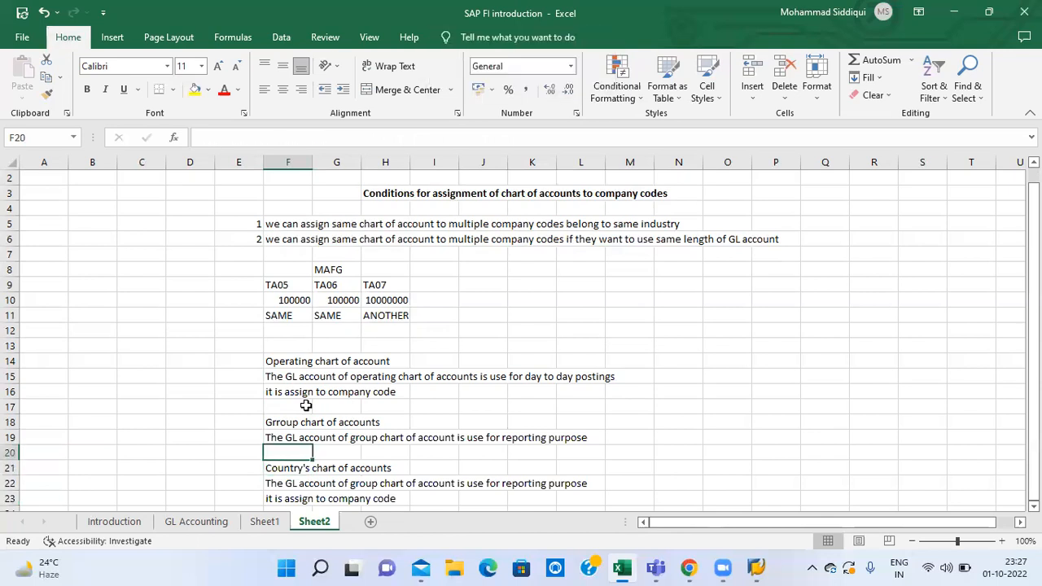
key("alt+i")
key("r")
Step: In F20, enter "Group chart of account is assign to operating chart of accounts"
key("F2")
type("Group ch")
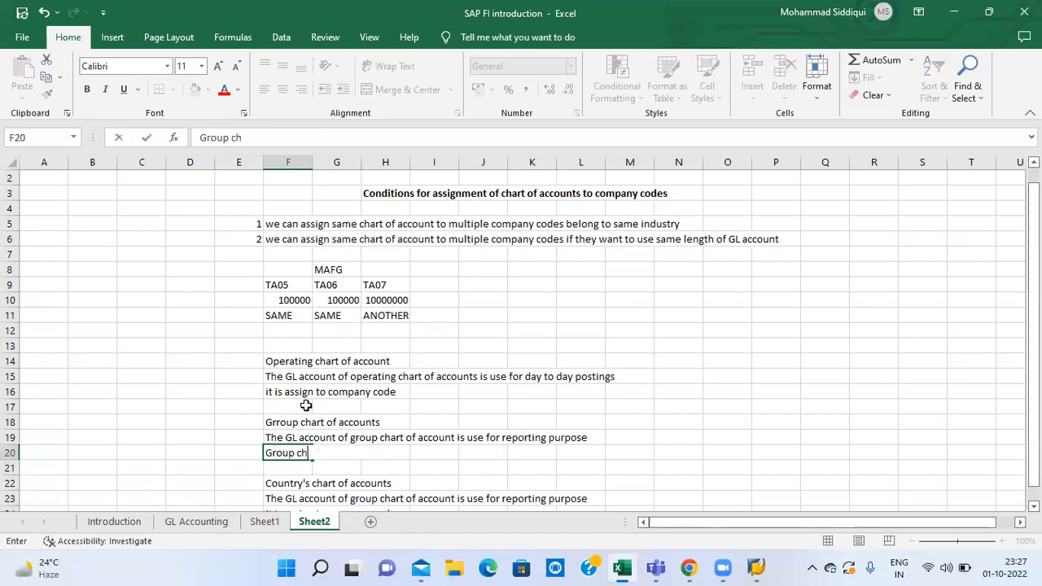
type("art of account is")
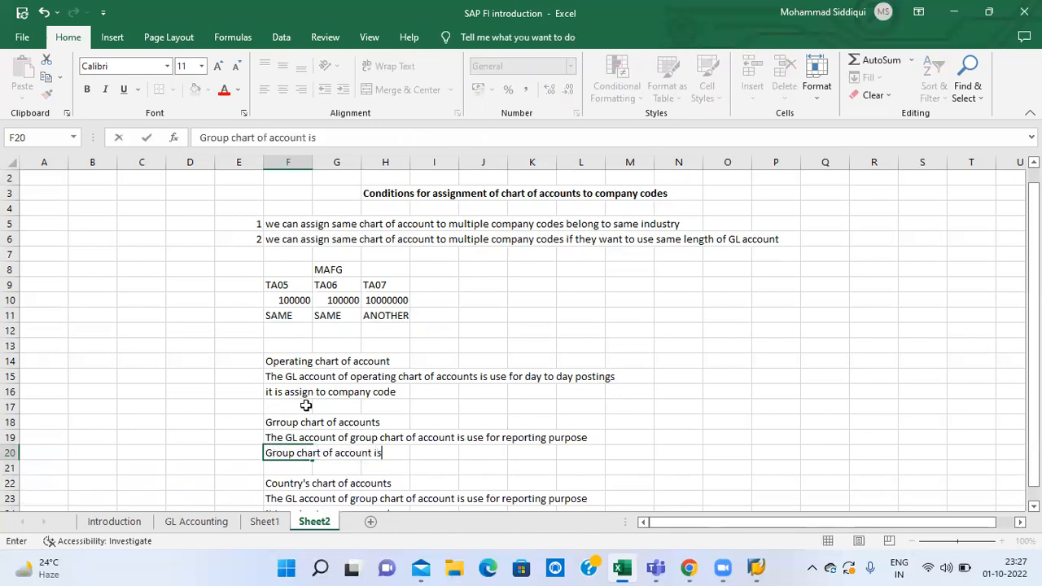
type(" assign to operating c")
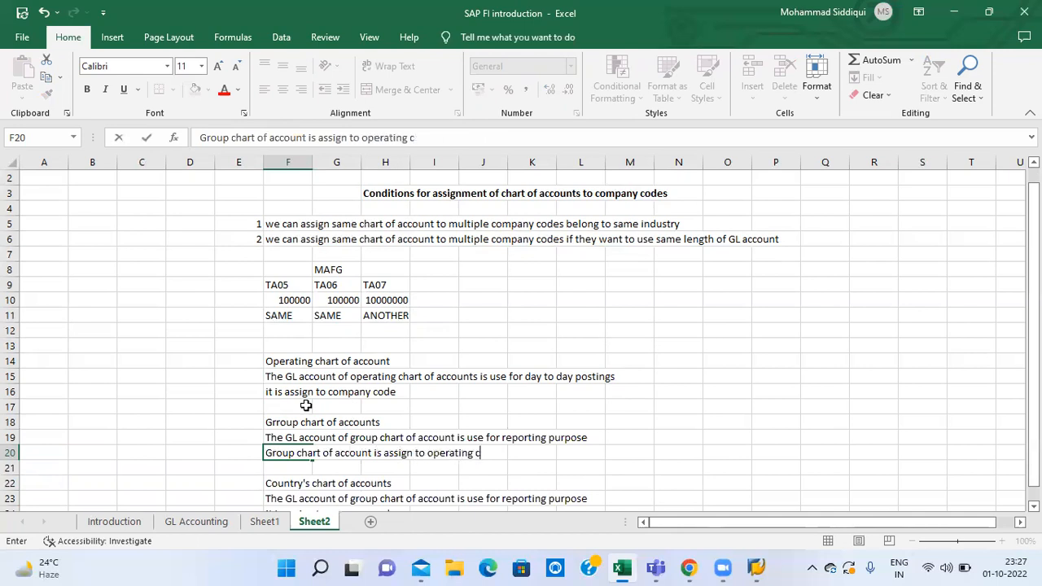
type("hart of accounts")
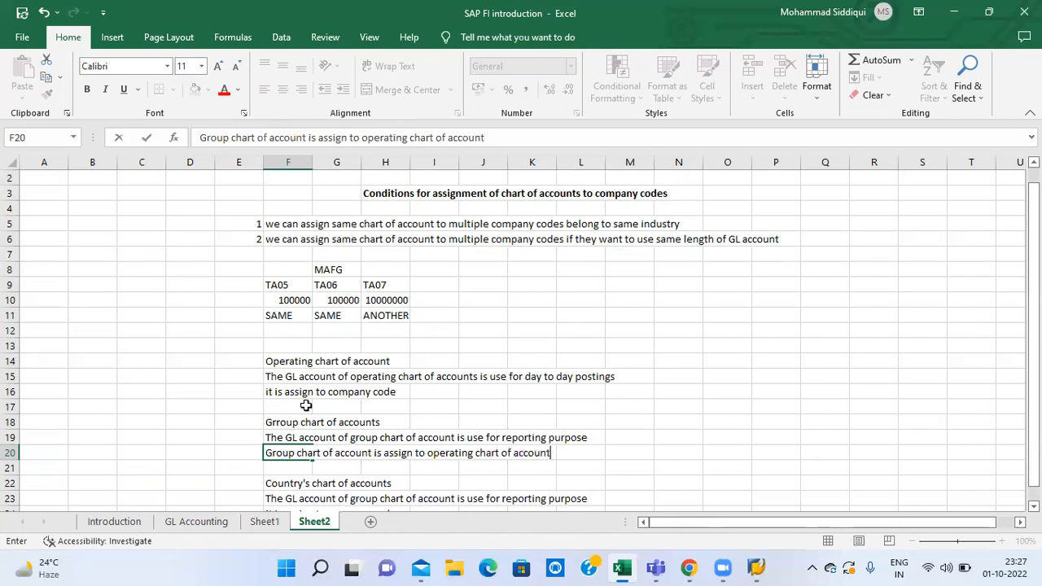
key("Return")
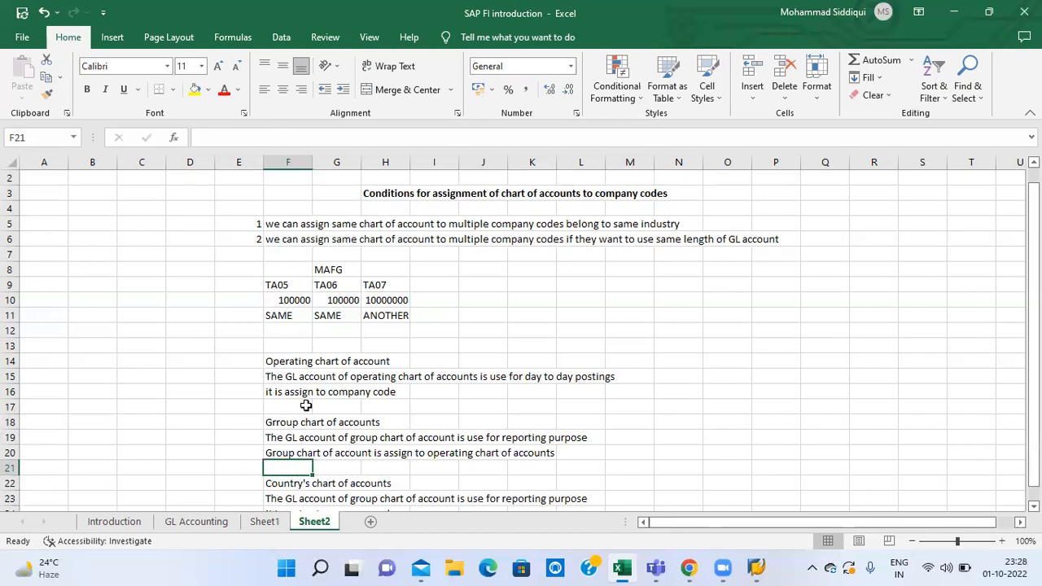
Step: Switch to SAP and try to open transaction OB13 from the company code assignment view
key("alt+Tab")
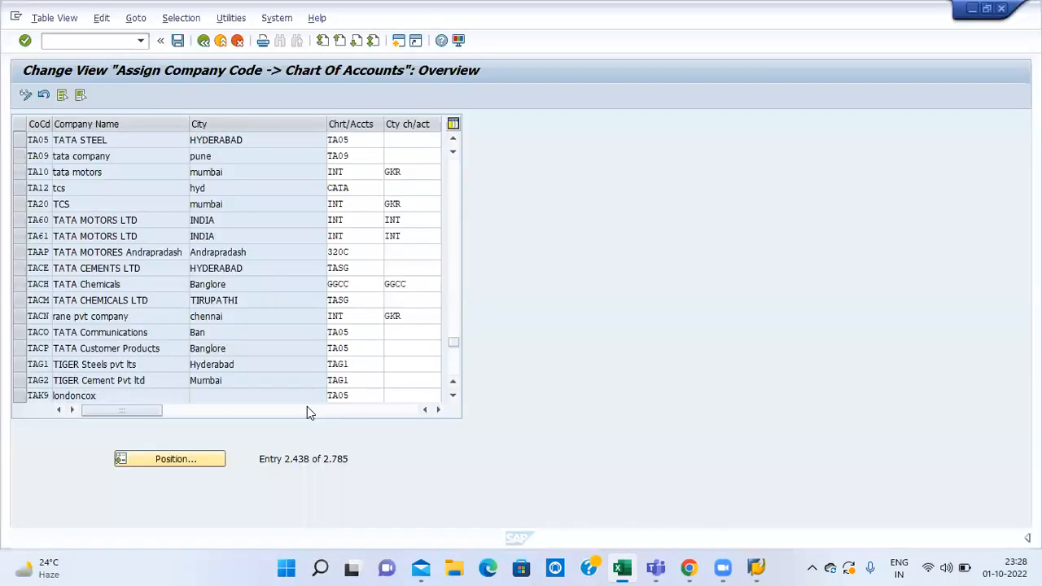
left_click(98, 41)
type("/nob13")
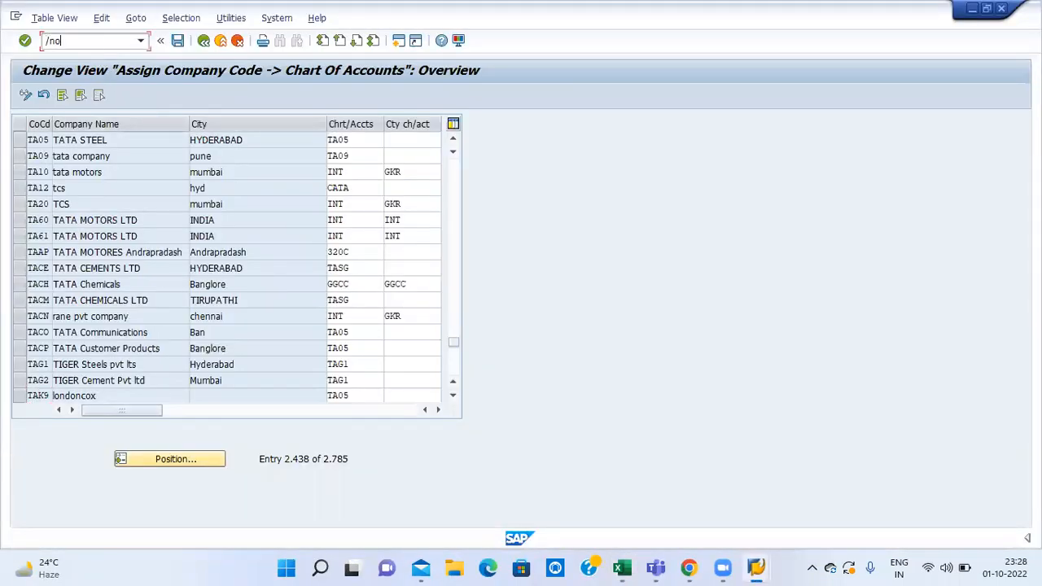
key("Return")
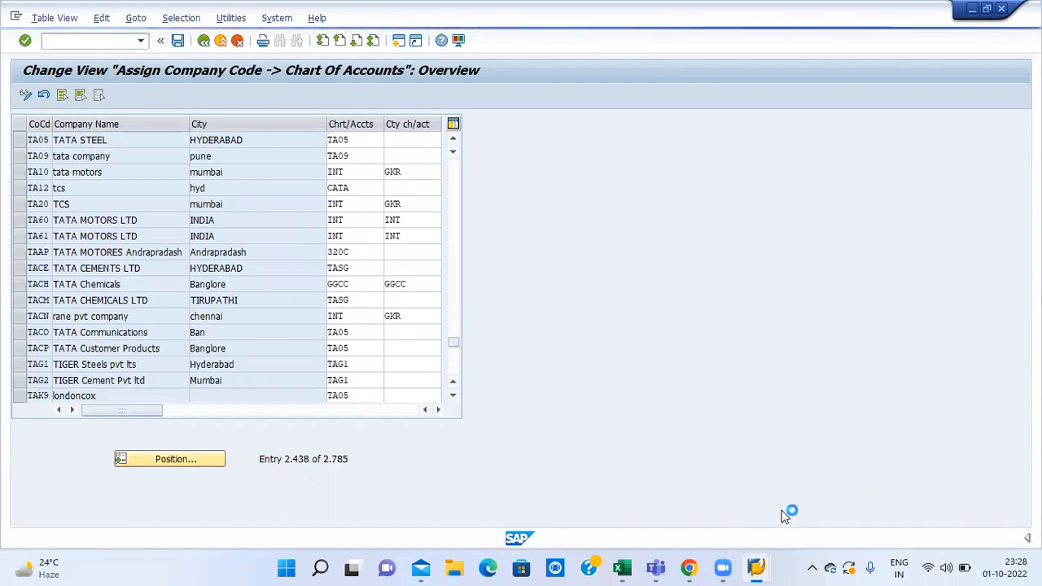
Step: Open a new ECC connection from SAP Logon and enter the user ID on the logon screen
mouse_move(753, 569)
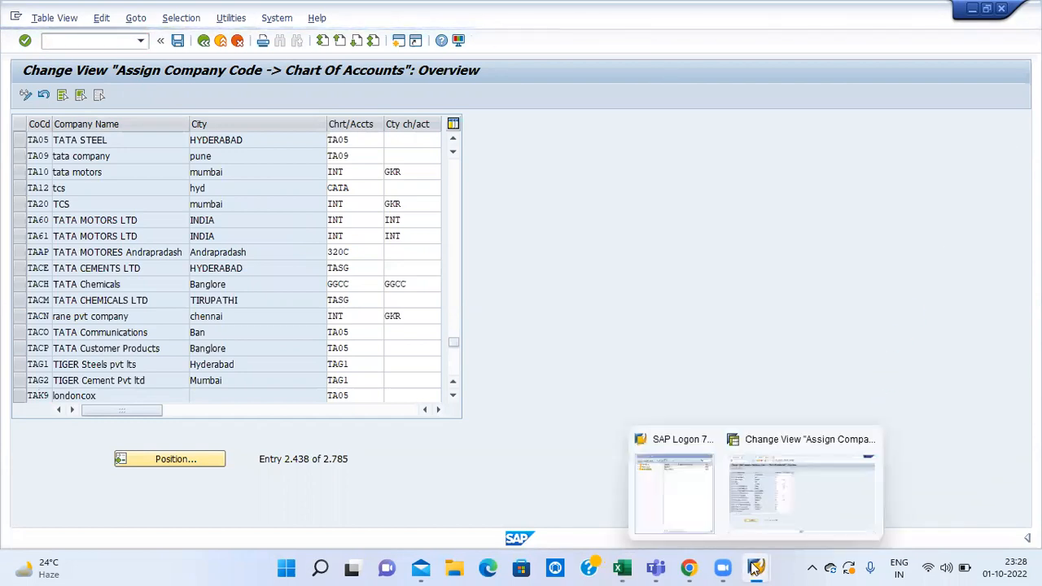
left_click(682, 489)
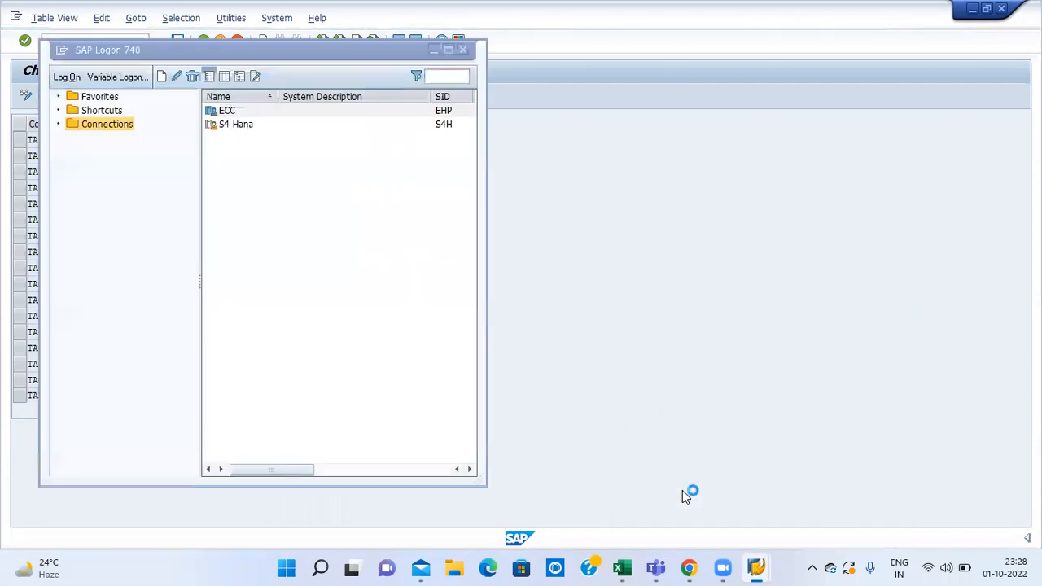
double_click(327, 114)
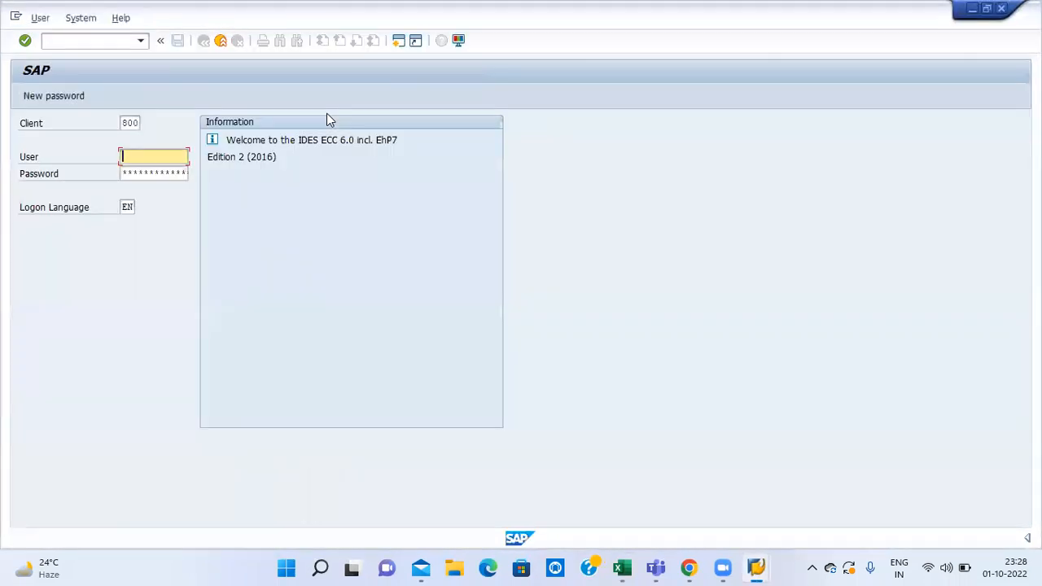
type("f")
key("Down")
key("Tab")
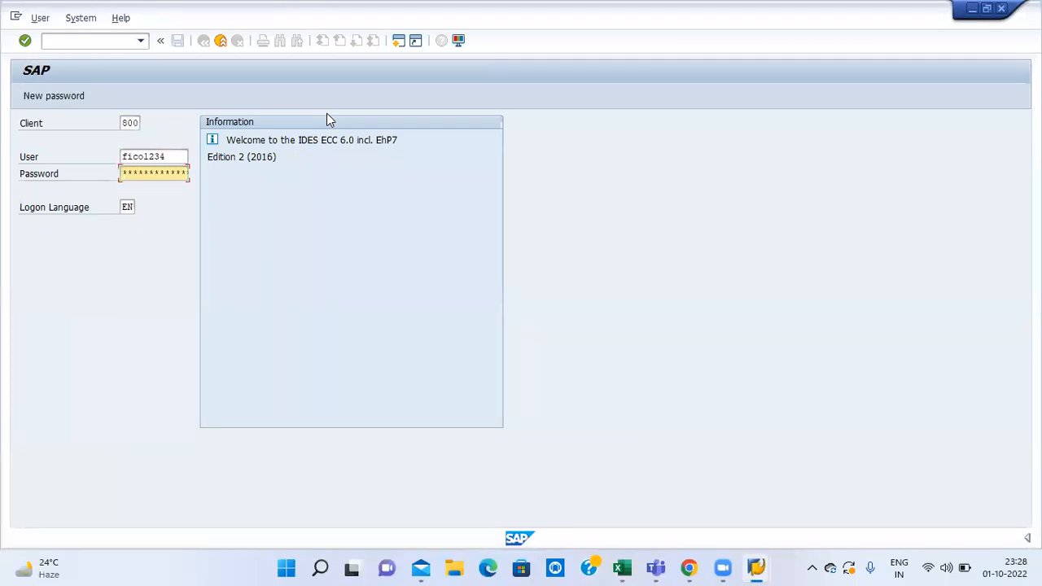
Step: Try to log on with the account password and view the detailed error description
type("******")
key("BackSpace")
type("***")
key("Return")
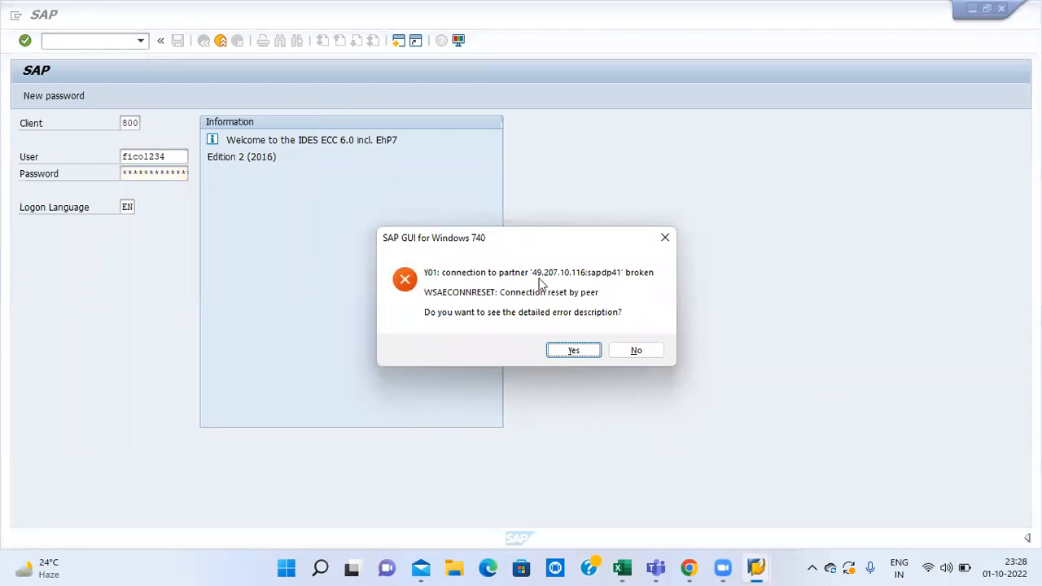
left_click(574, 352)
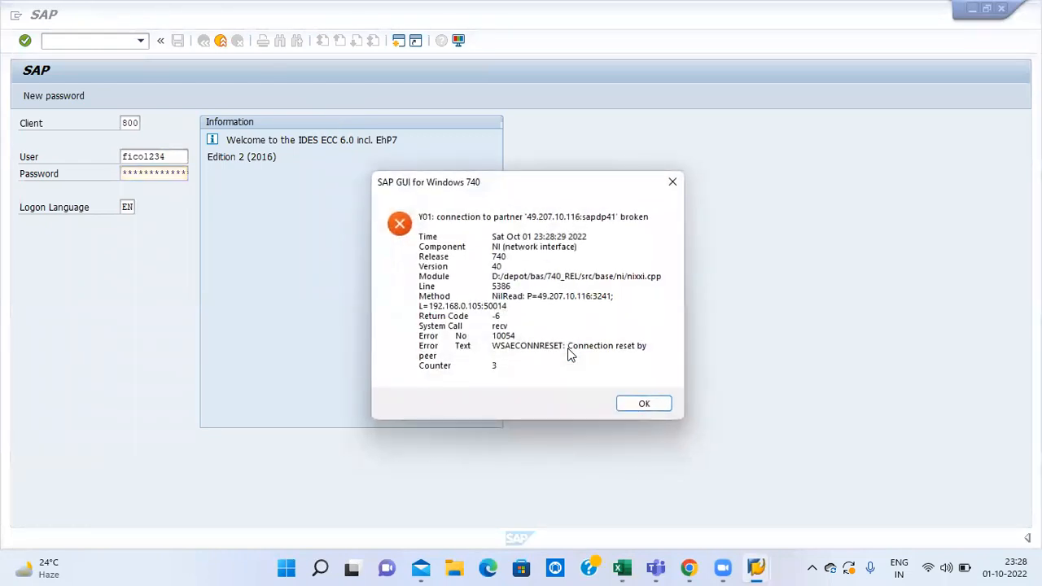
left_click(643, 404)
Step: Re-enter the account password and log on to the ECC system
key("BackSpace")
key("BackSpace")
key("BackSpace")
type("******")
key("Return")
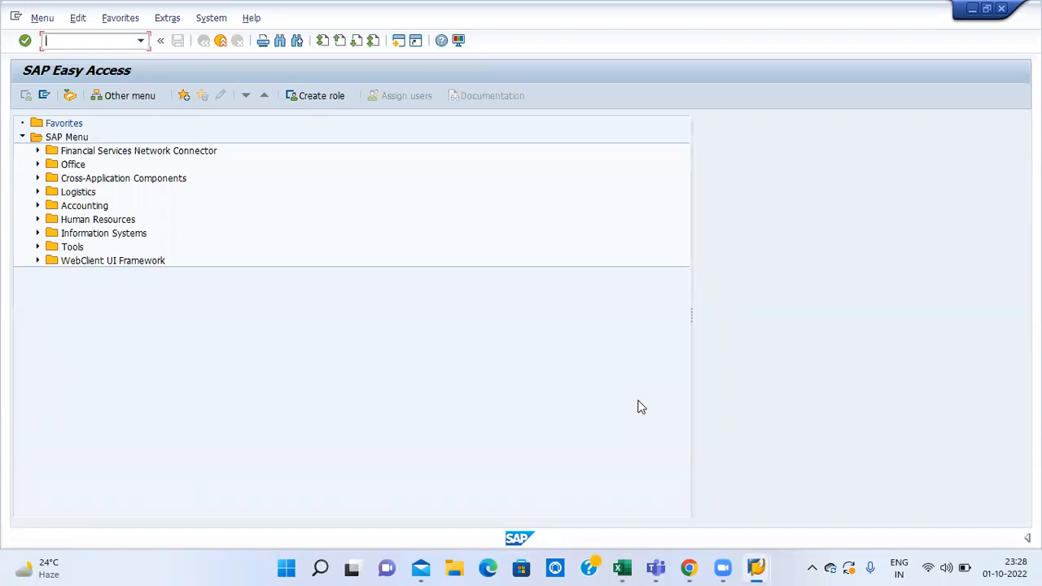
Step: Open transaction OB13 and position the list of charts of accounts at TA05
type("ob13")
key("Return")
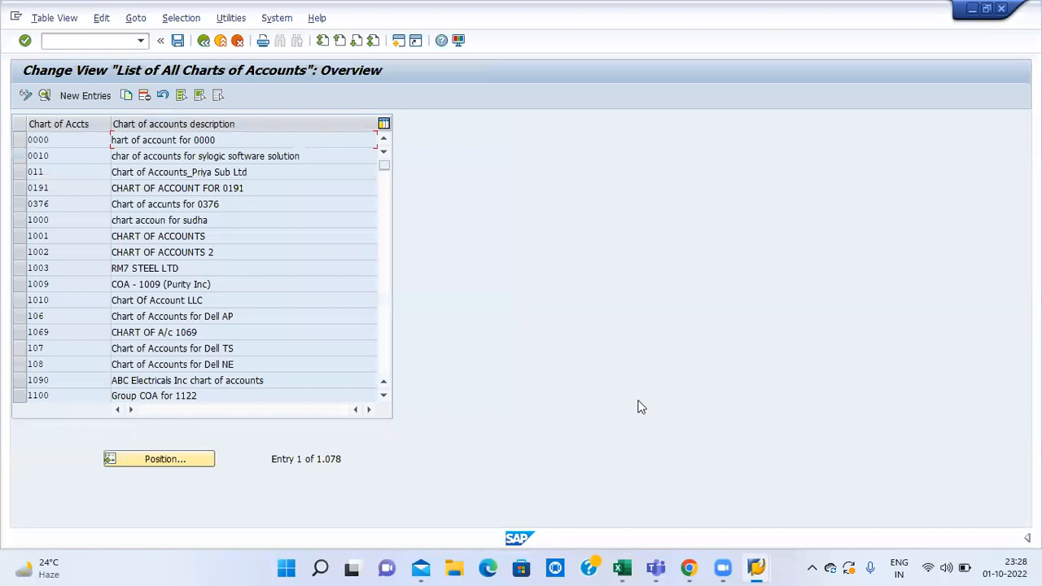
left_click(163, 459)
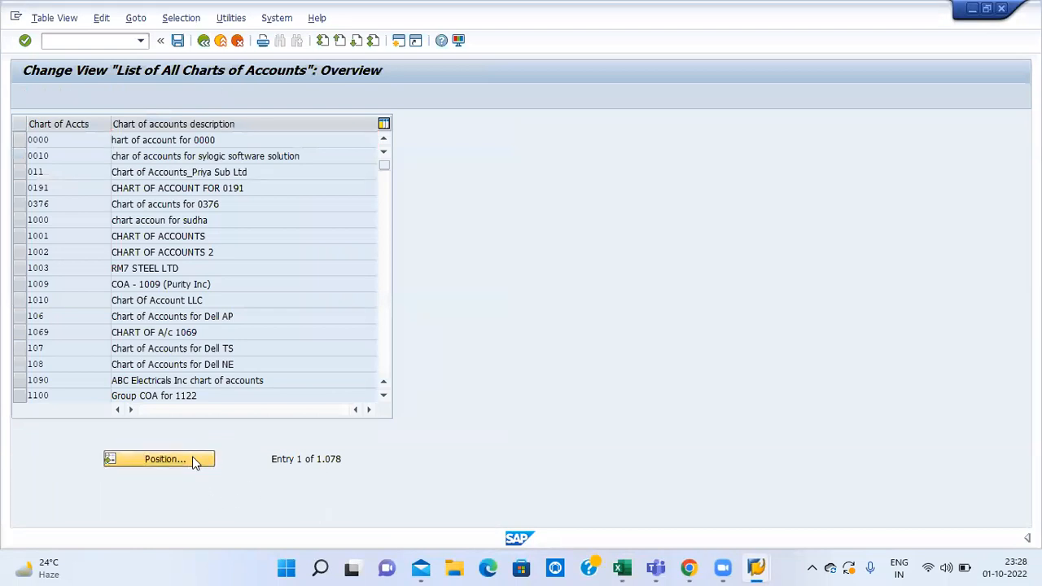
type("ta05")
key("Return")
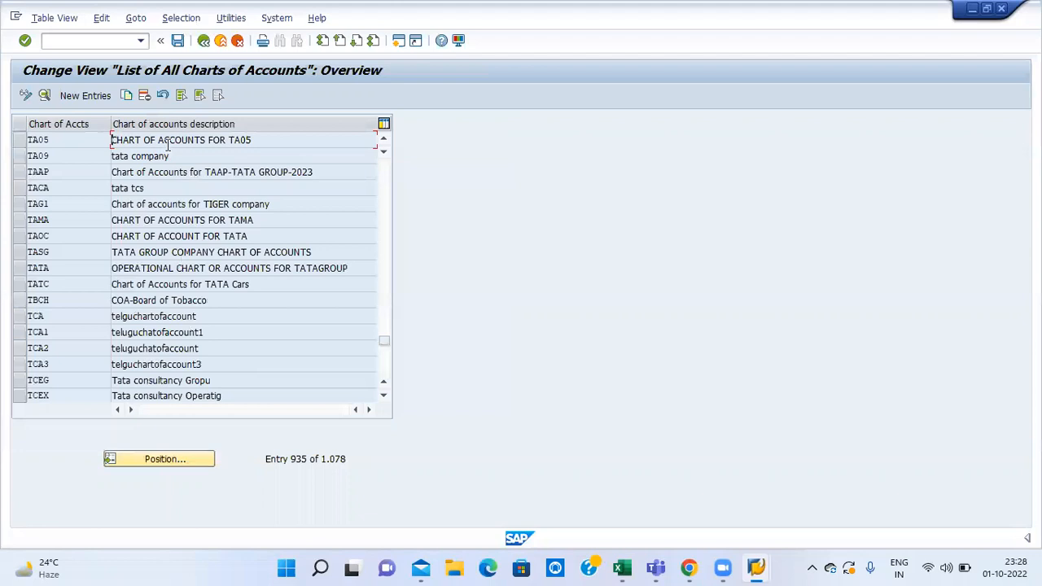
Step: Open the details of chart of accounts TA05 and go to its Group Chart of Accts field
double_click(168, 144)
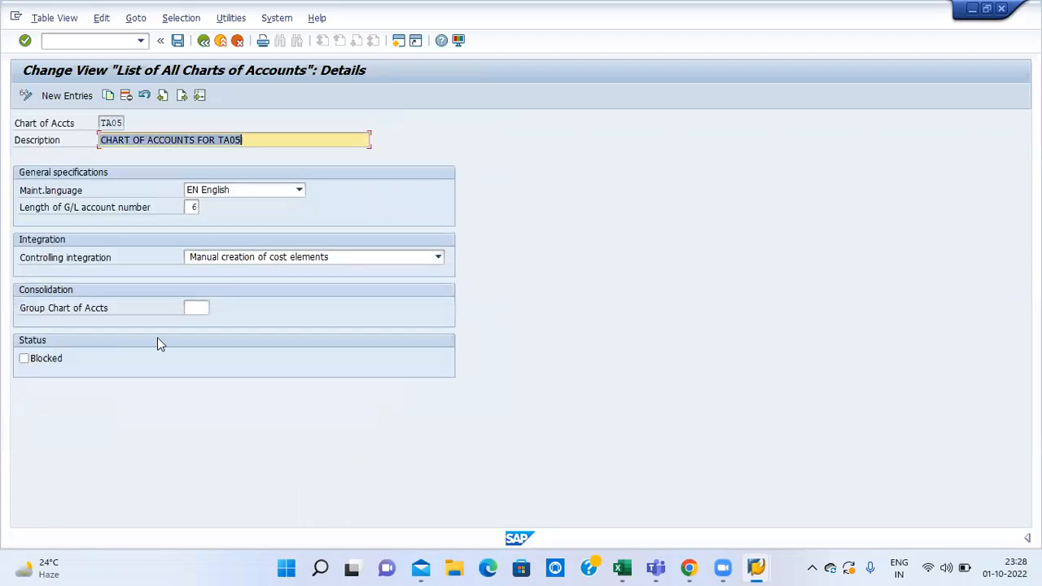
left_click(194, 309)
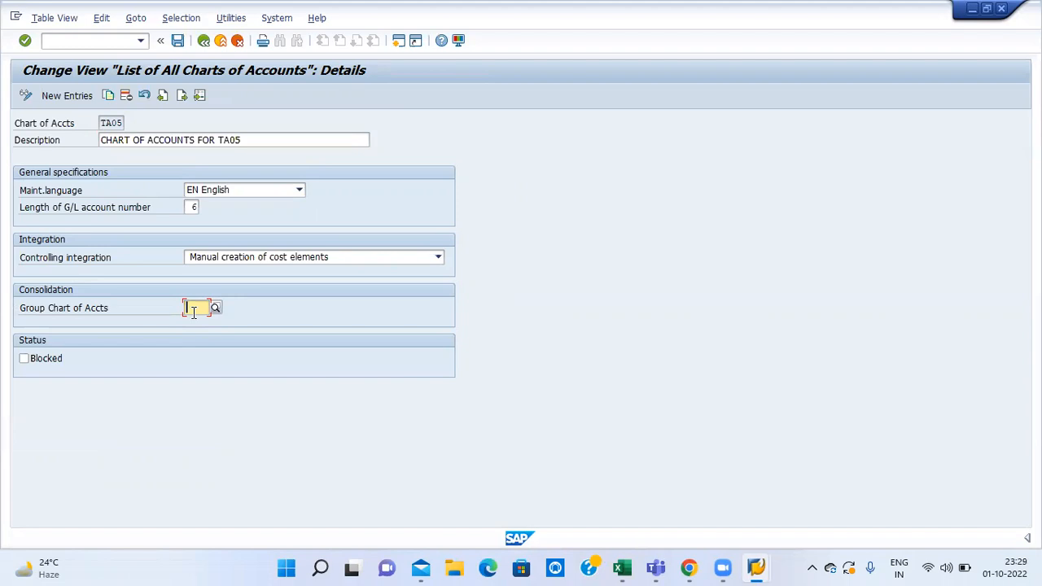
Step: Try to open transaction OB13 in a new session and decline displaying the locked data
left_click(398, 44)
type("o")
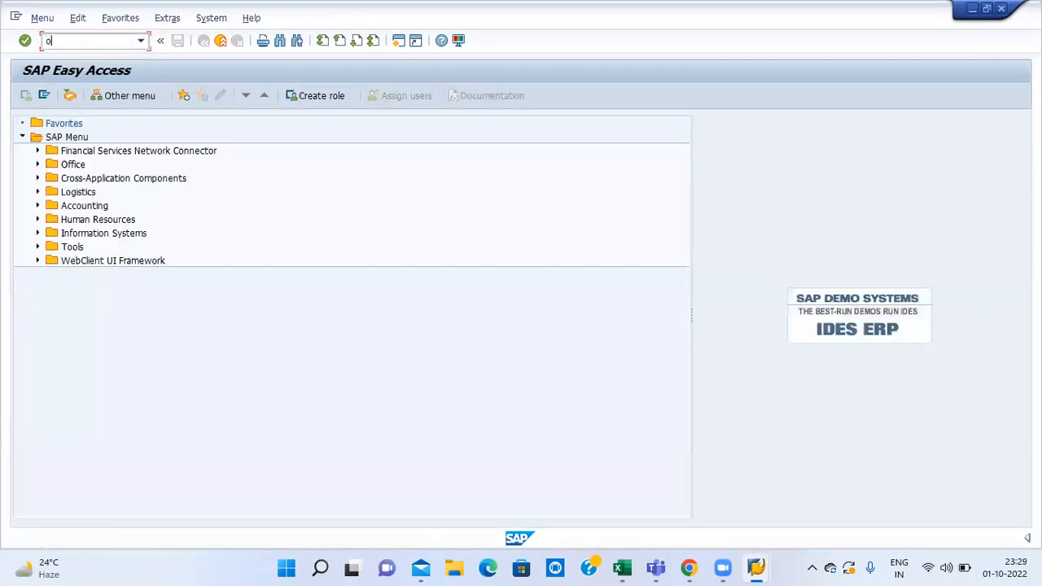
type("b13")
key("Return")
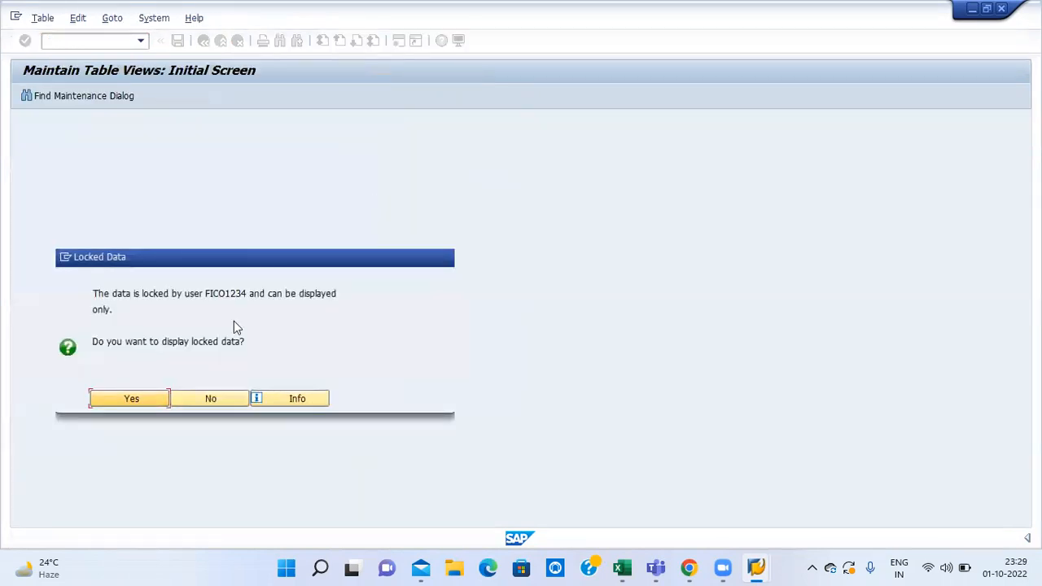
left_click(211, 400)
Step: List the lock entries in transaction SM12, delete all of them and return to SAP Easy Access
type("sm12")
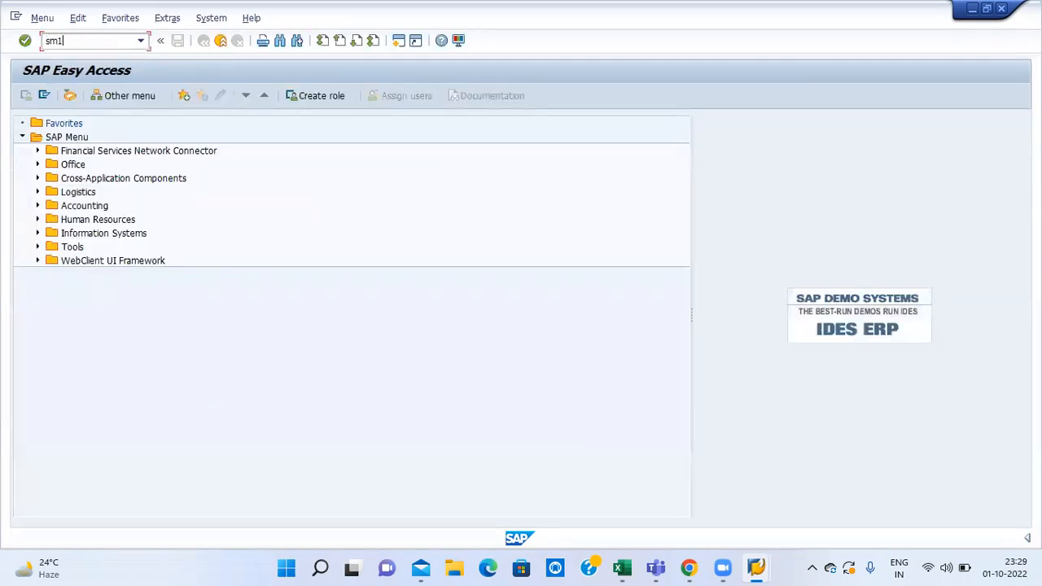
key("Return")
key("Return")
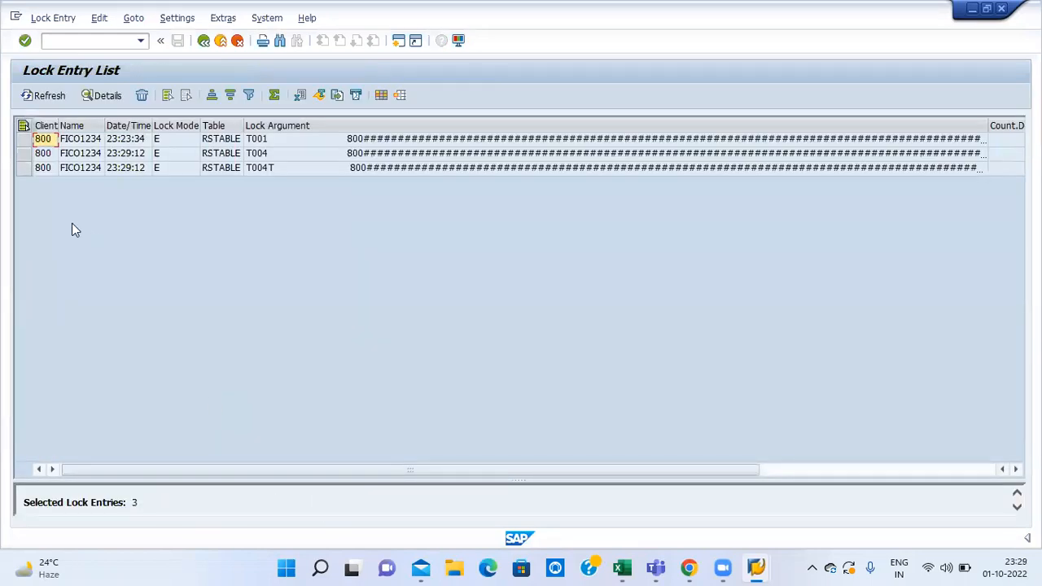
left_click(24, 125)
left_click(143, 97)
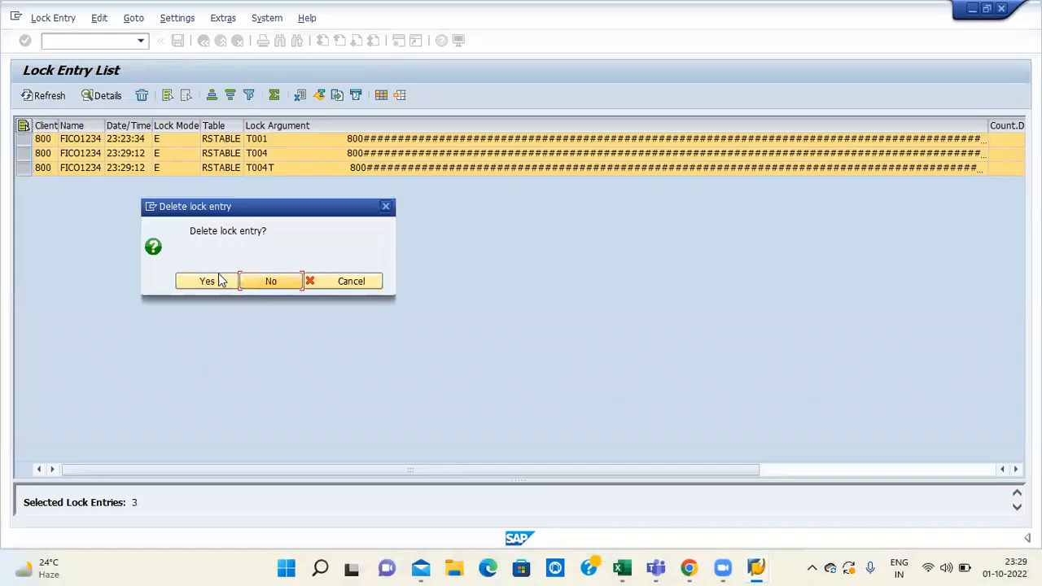
left_click(214, 280)
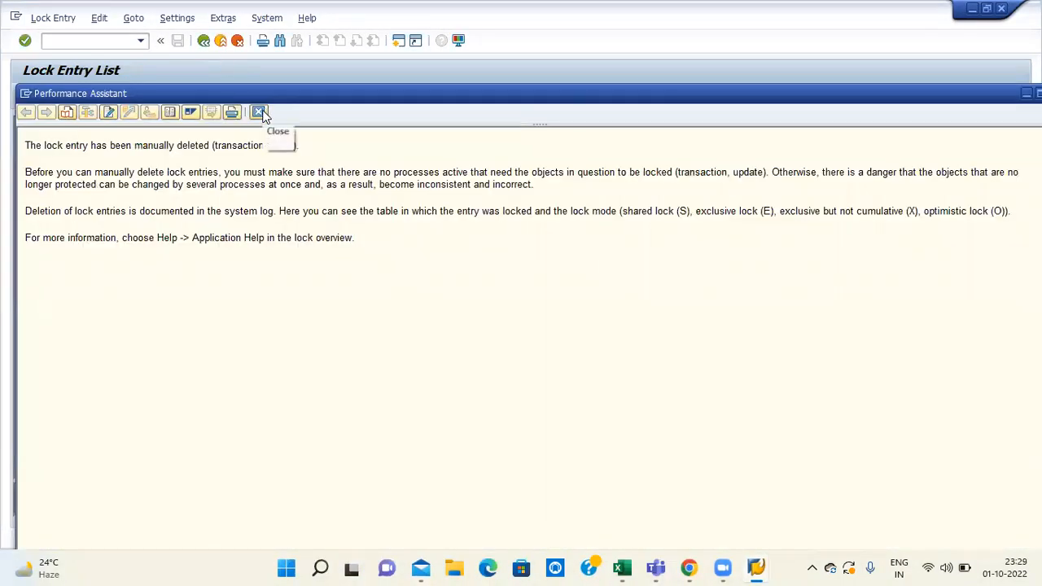
left_click(260, 113)
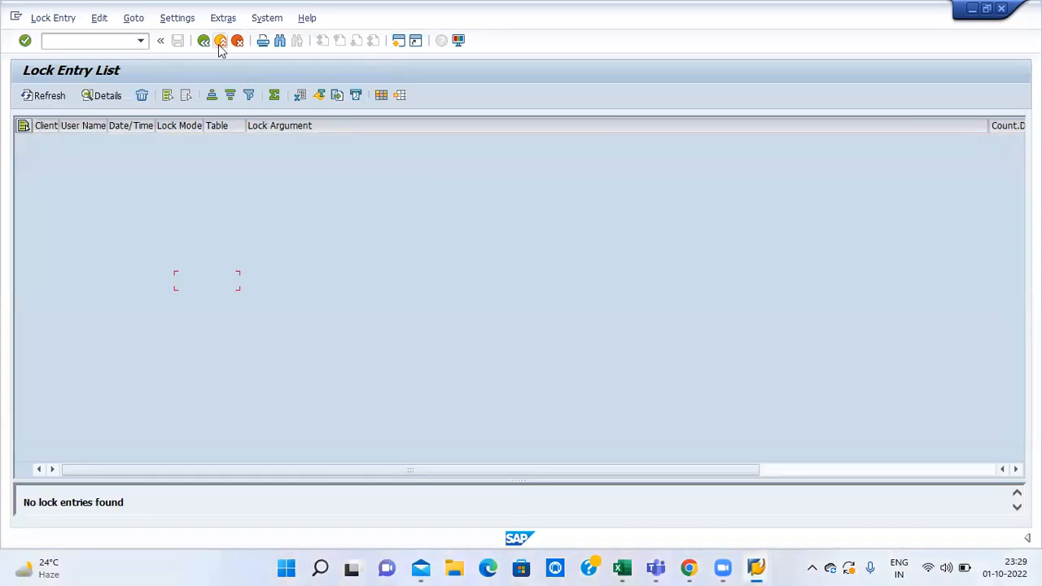
left_click(219, 44)
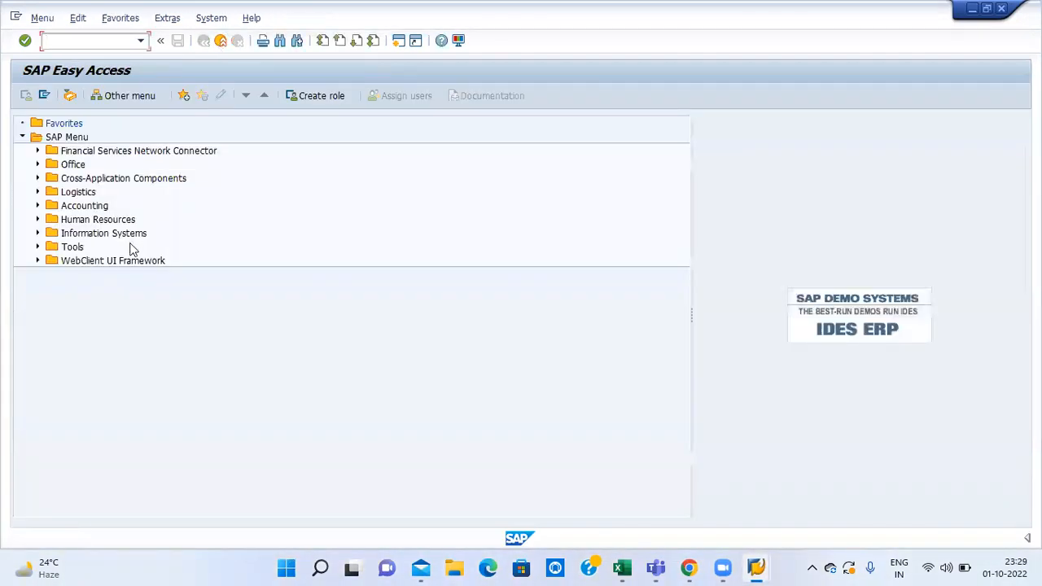
Step: Open transaction OB13 and start a new chart of accounts entry with the key TAGP
type("ob13")
key("Return")
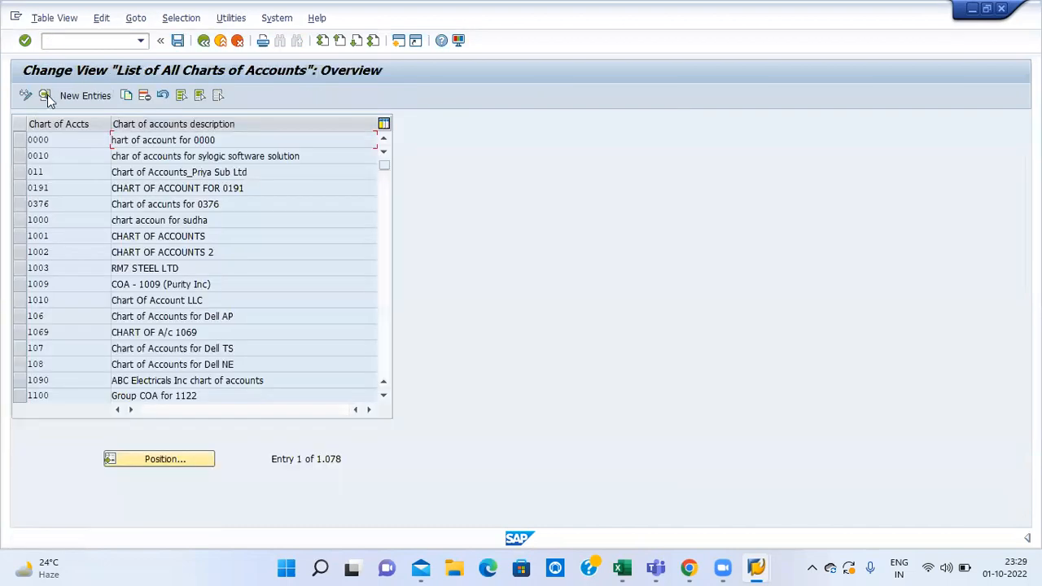
left_click(81, 96)
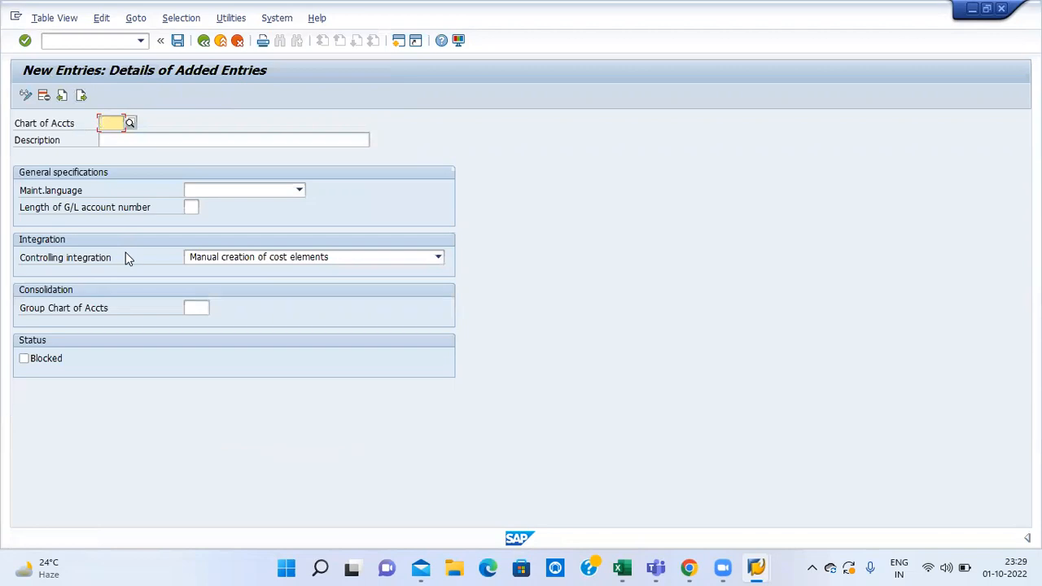
type("TAG")
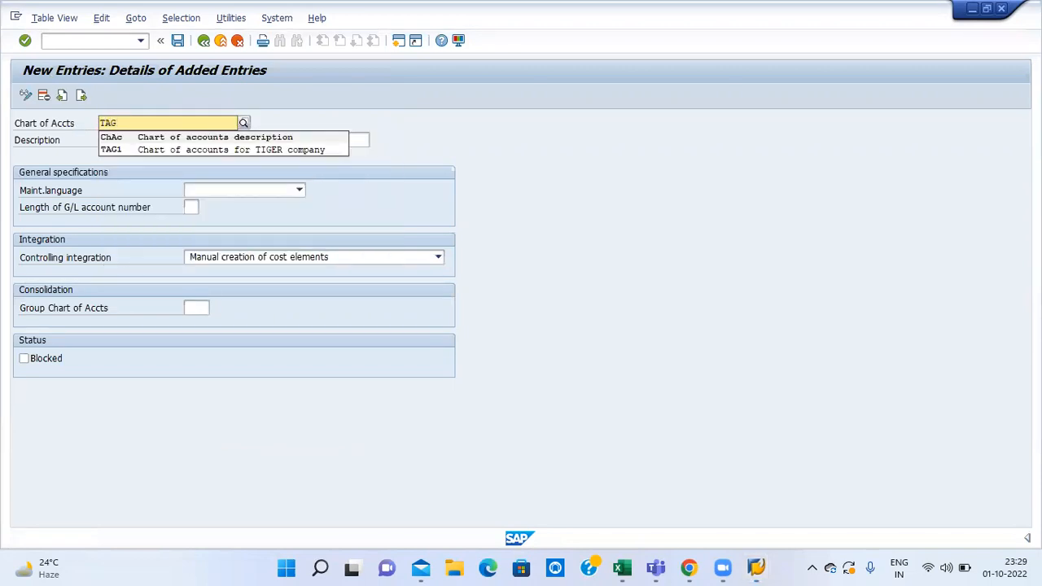
type("P")
key("Return")
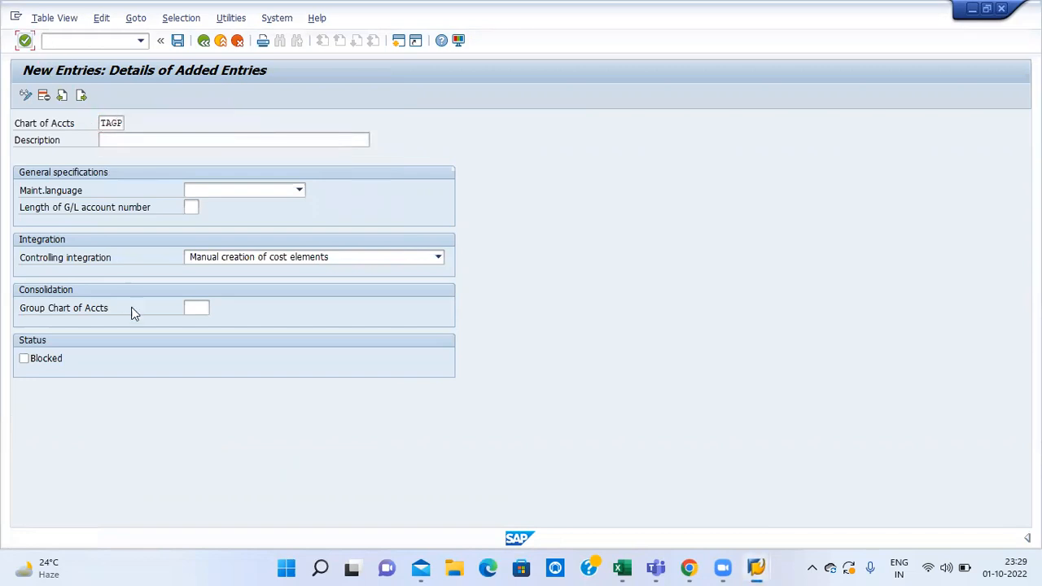
Step: Describe TAGP as GROUP CHART OF ACCOUNTS, with maintenance language EN English and a G/L account number length of 8
left_click(143, 140)
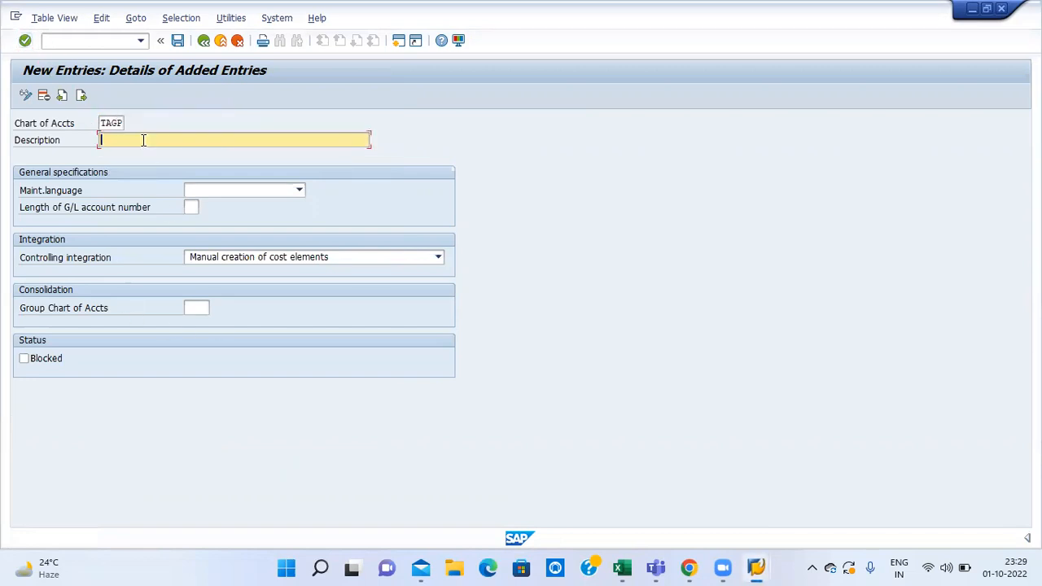
type("GROUP CHART OF ACCOUNTS")
key("Tab")
type("EN")
key("Tab")
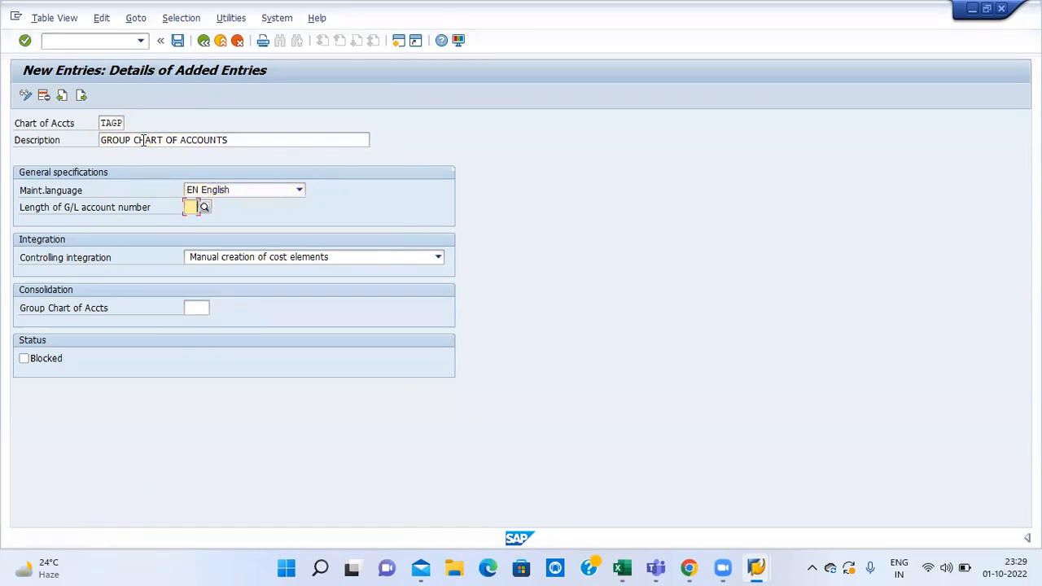
type("8")
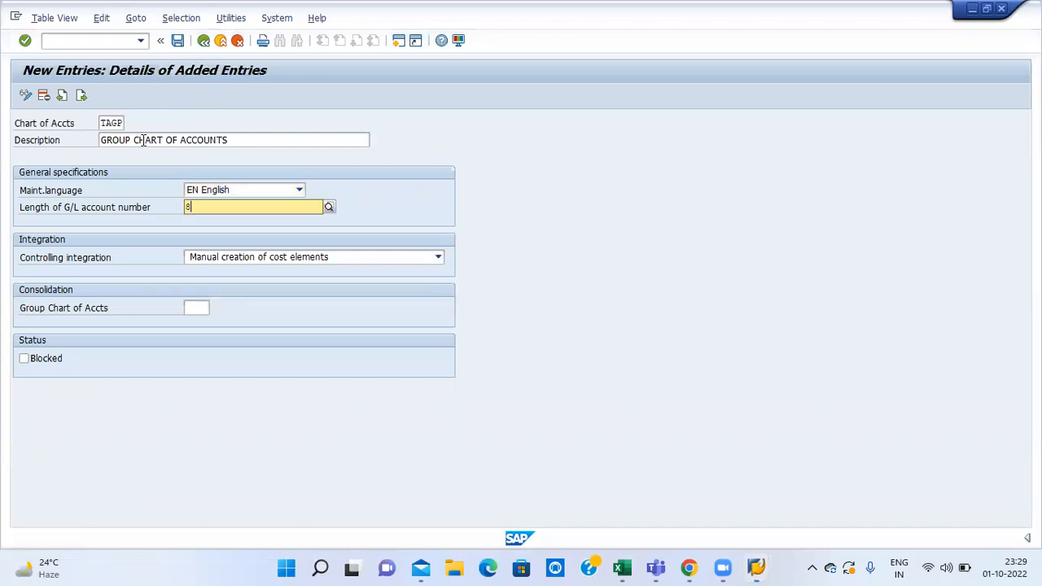
key("Tab")
key("Tab")
key("Tab")
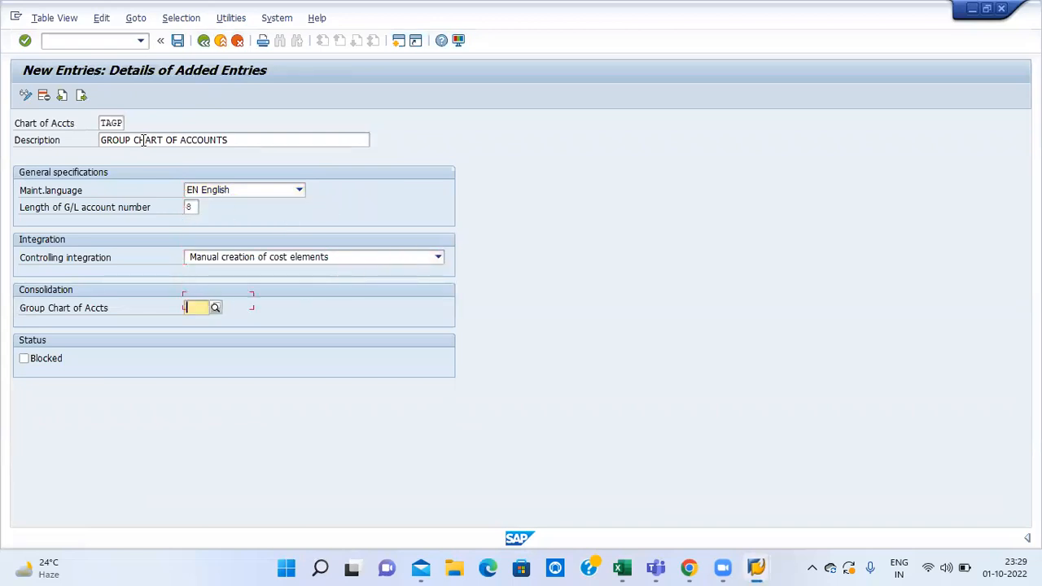
key("Tab")
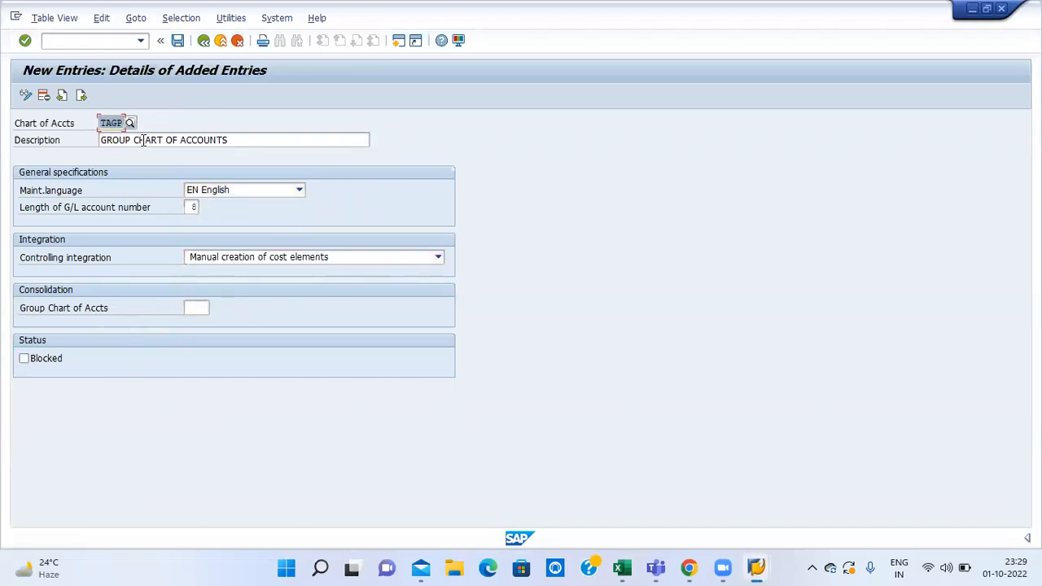
Step: Save chart of accounts TAGP under the proposed customizing request and return to the list of charts
left_click(176, 42)
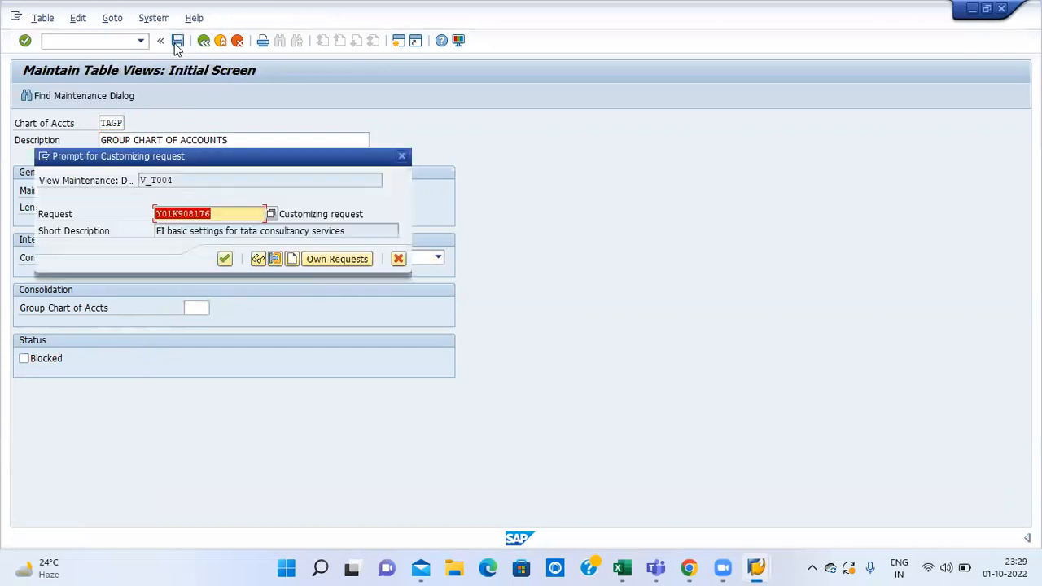
left_click(224, 258)
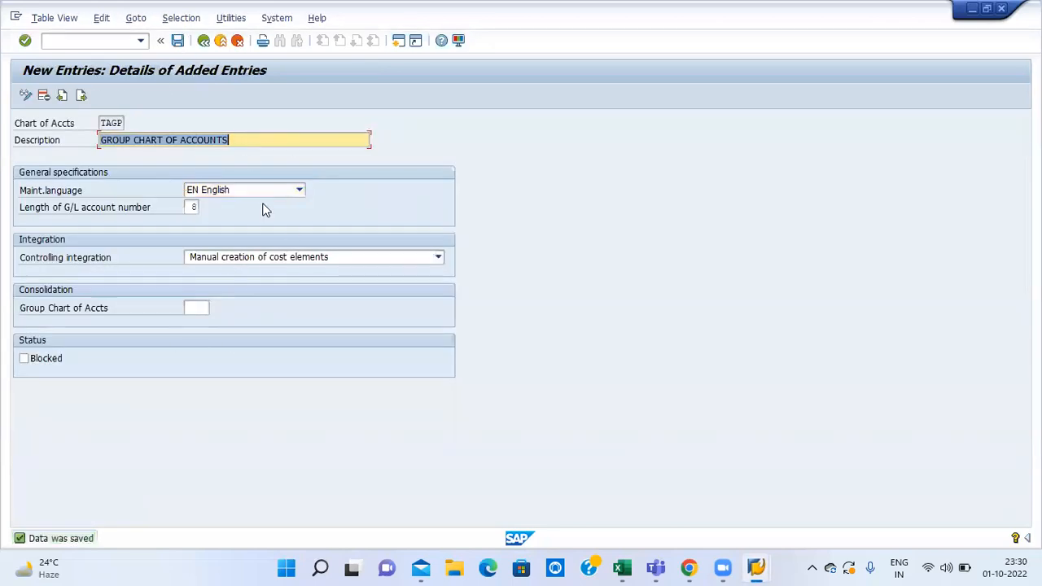
left_click(204, 42)
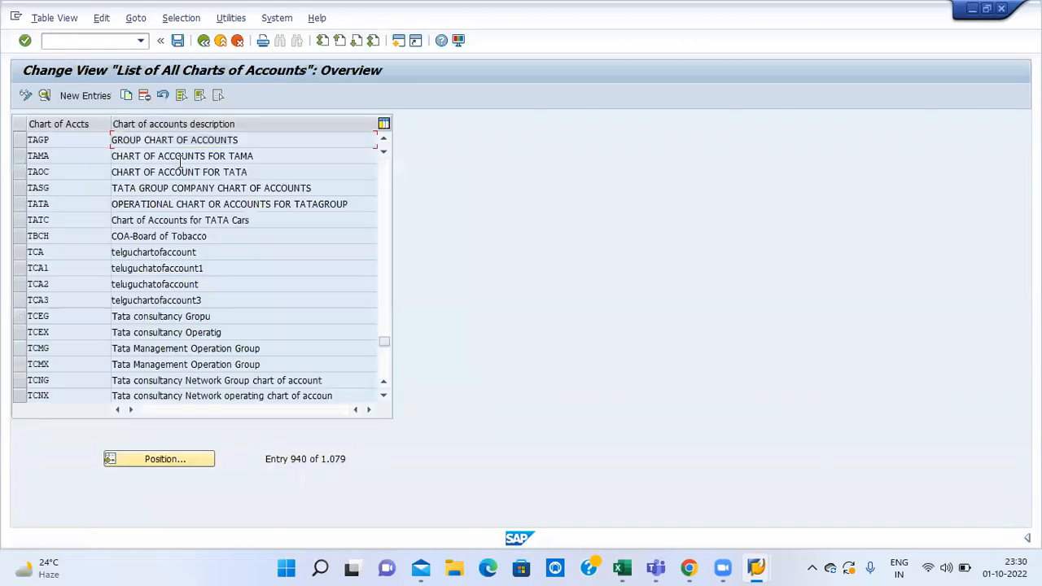
Step: Position the list at chart of accounts TA05 and open its details
left_click(169, 457)
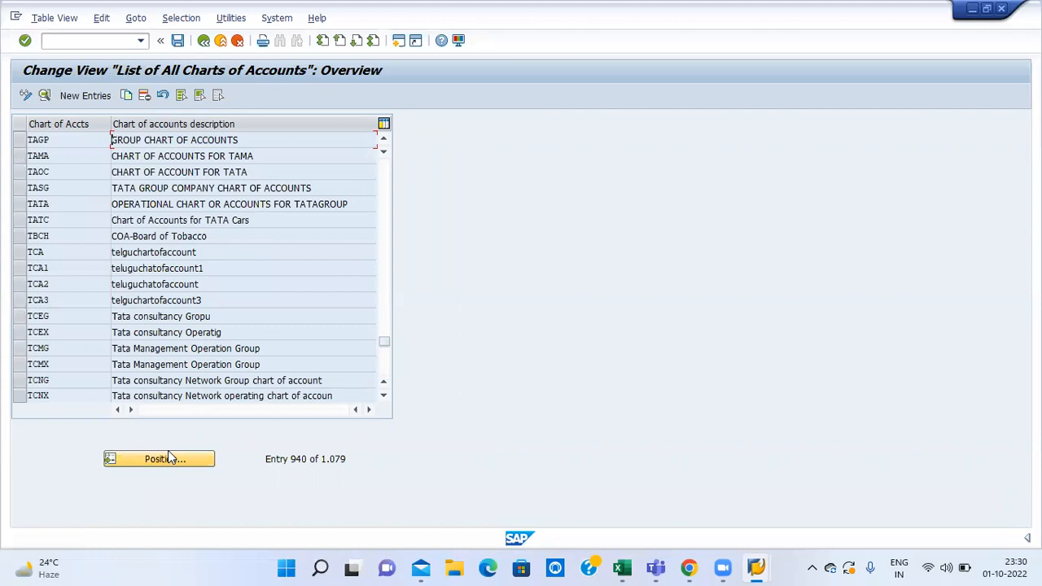
type("TA05")
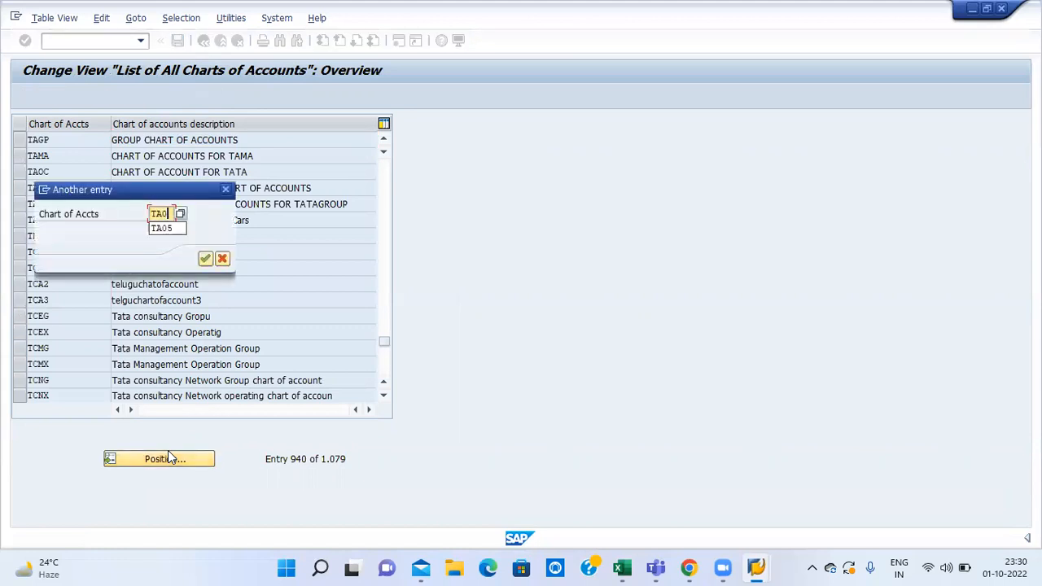
key("Return")
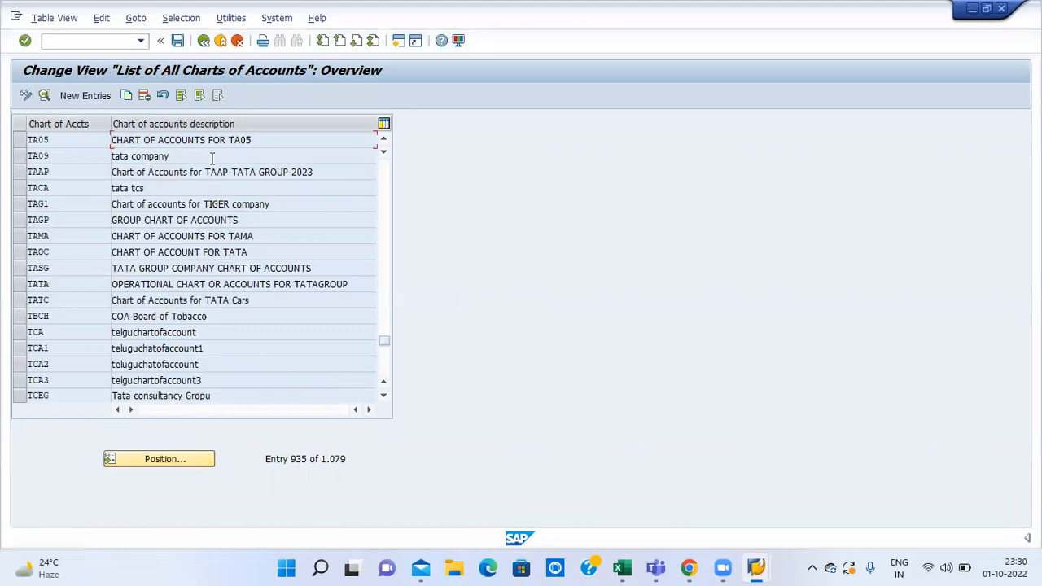
double_click(214, 140)
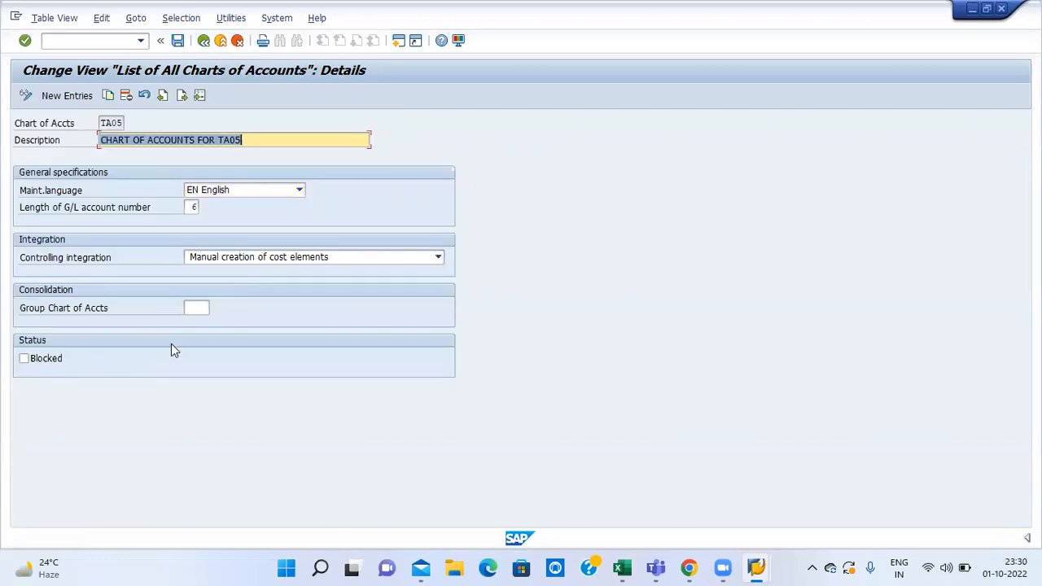
Step: Assign TAGP as the group chart of accounts of TA05, save it and return to the list
left_click(196, 308)
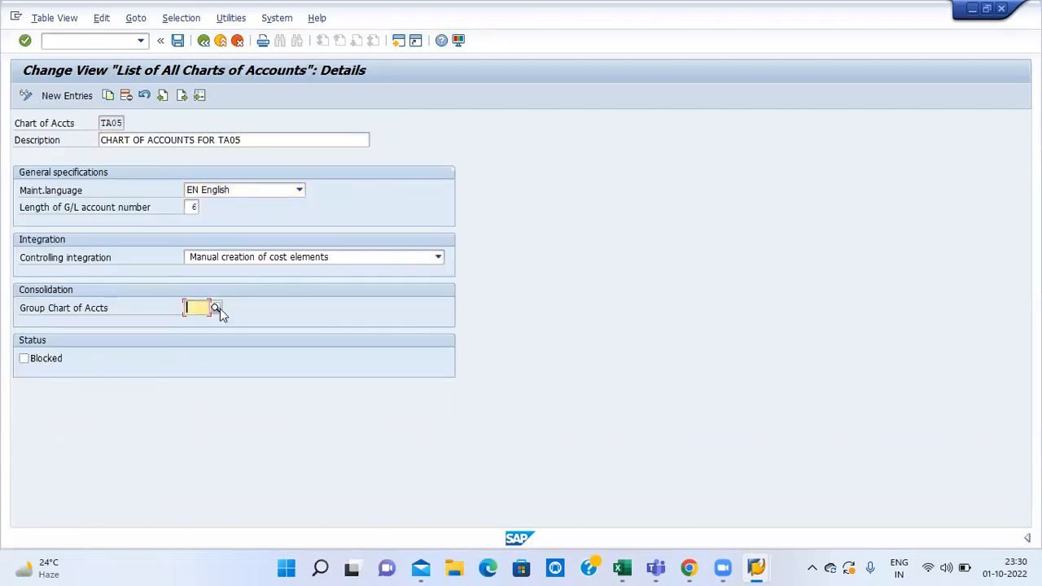
type("TAGP")
left_click(219, 333)
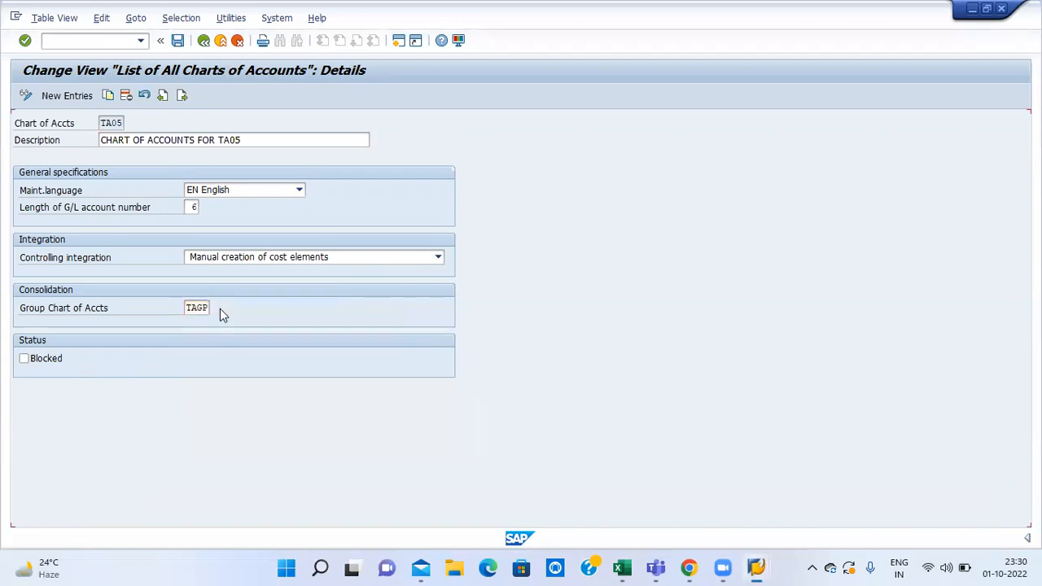
left_click(177, 41)
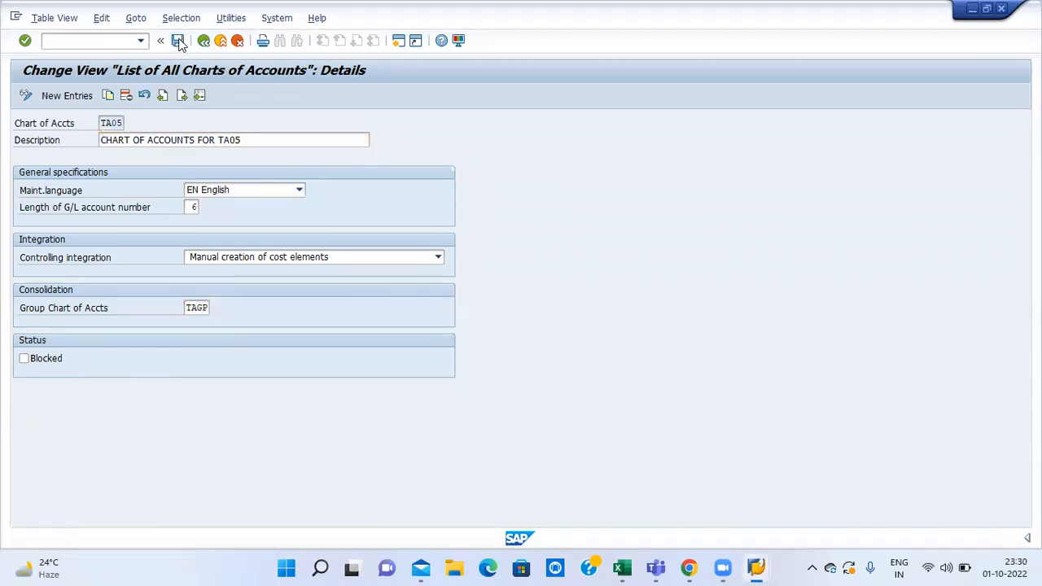
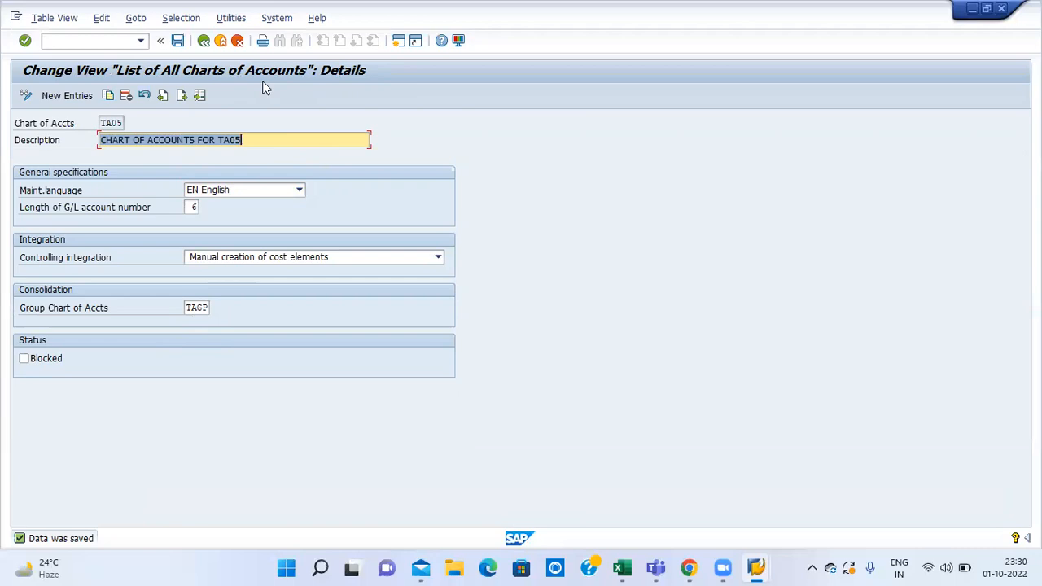
left_click(205, 41)
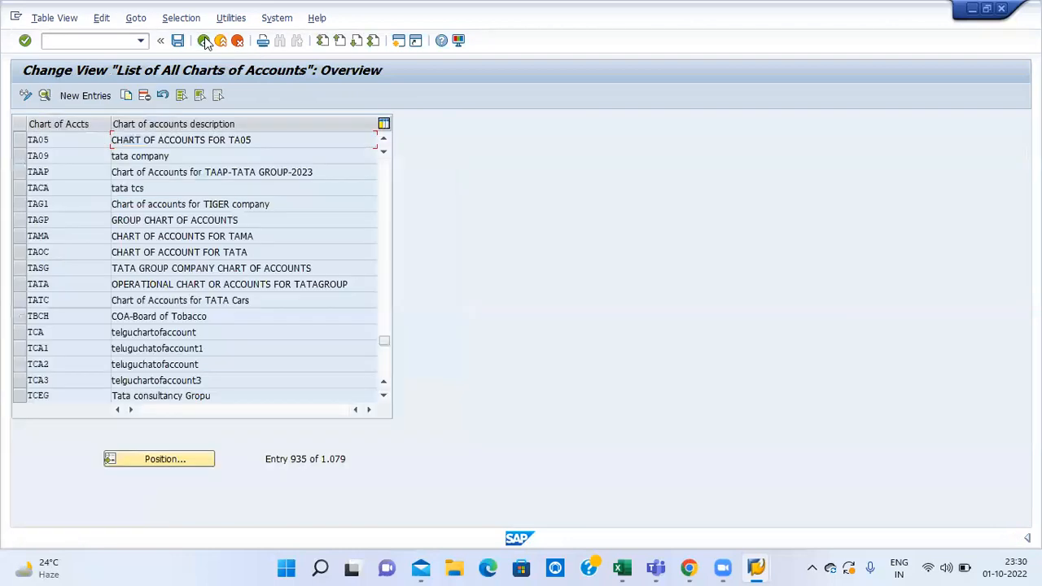
Step: Start a new chart of accounts entry TACA with the description COUNTRY CHART OF ACCOUNTS
left_click(84, 96)
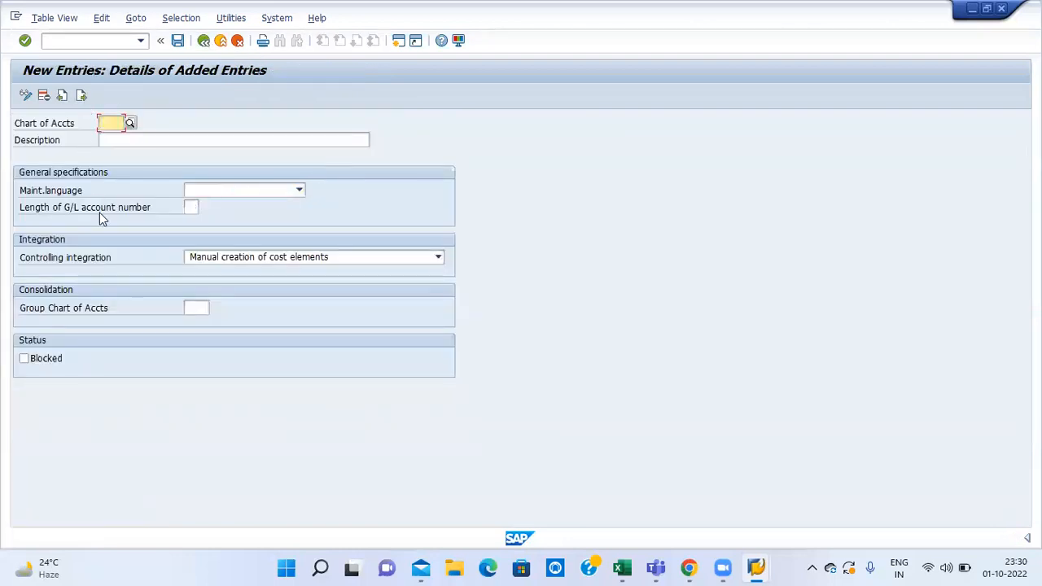
type("TA")
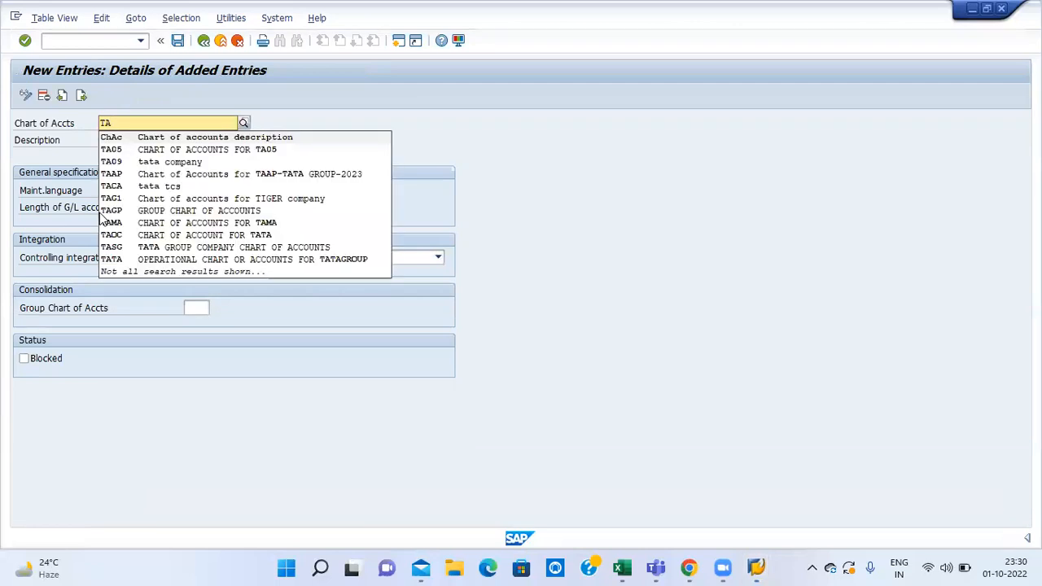
type("CA")
key("Return")
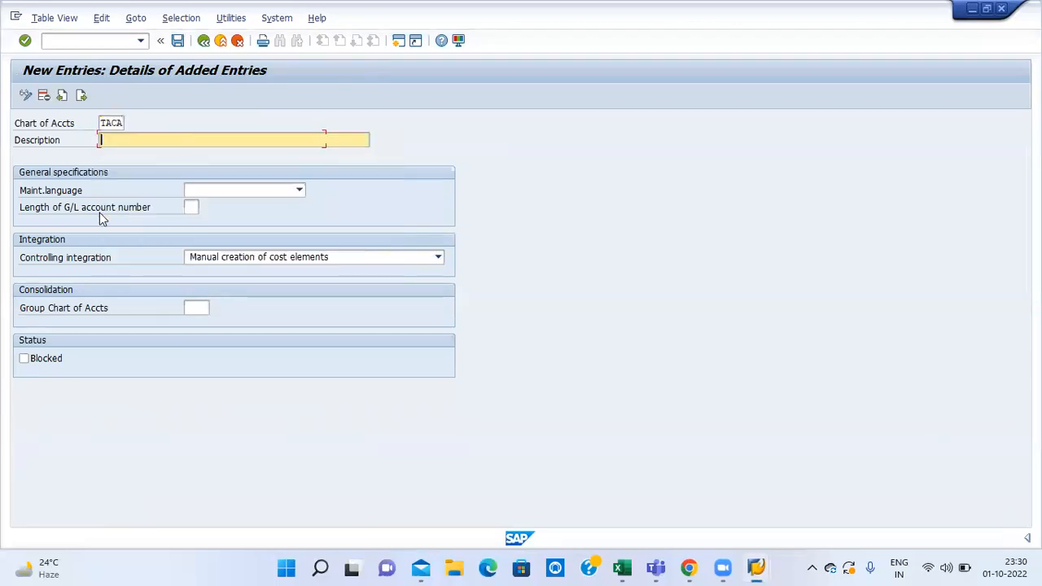
type("COUNTRY ")
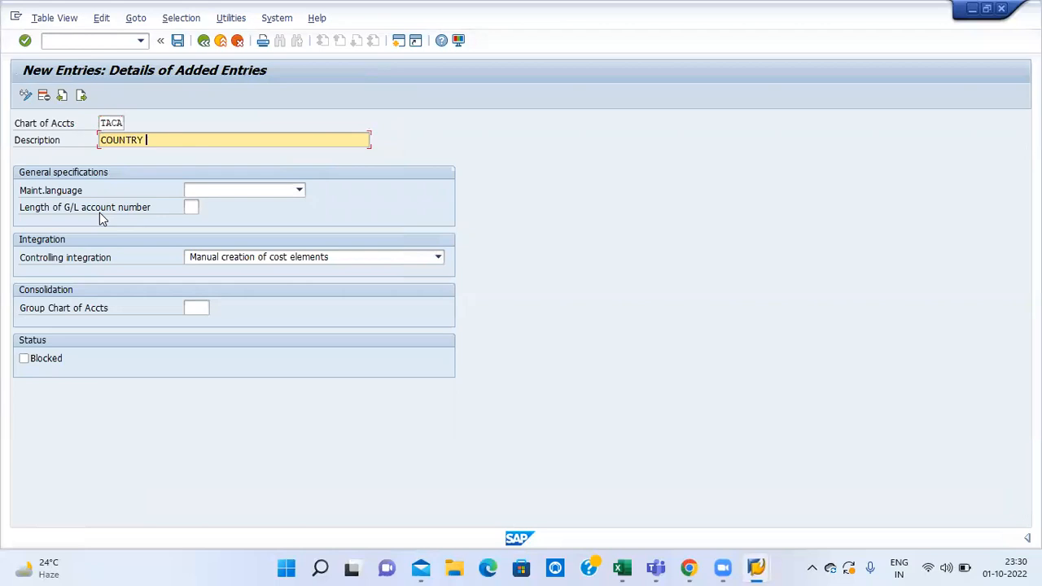
type("CHART OF ACCOUNTS")
Step: Set TACA's maintenance language to EN English and its G/L account number length to 6
key("Tab")
type("EN")
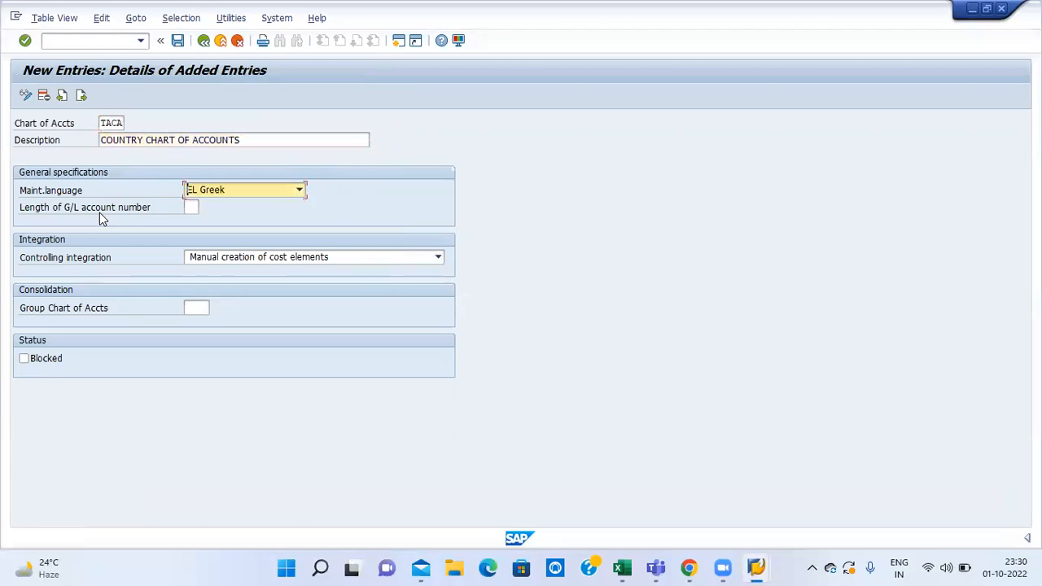
key("Tab")
type("6")
key("Tab")
key("Tab")
key("Tab")
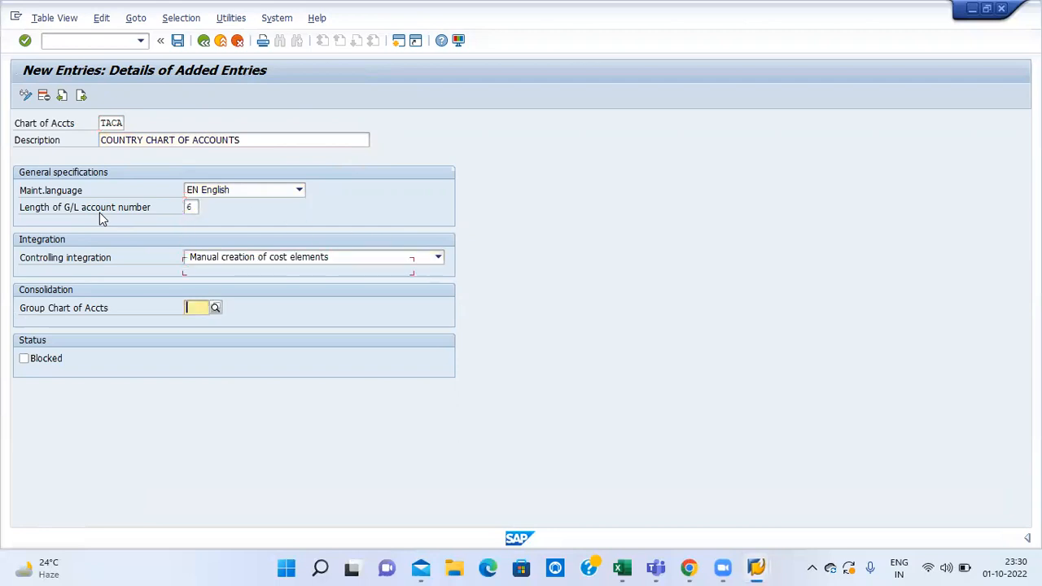
Step: Change the new entry's chart of accounts key to TA00, save it and return to the start screen
key("Return")
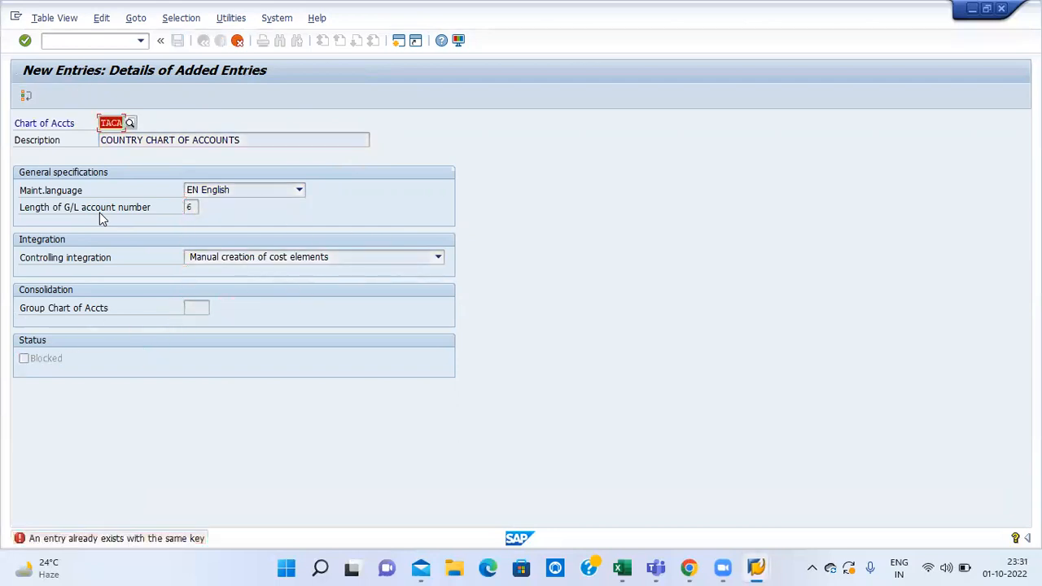
key("Right")
key("BackSpace")
key("BackSpace")
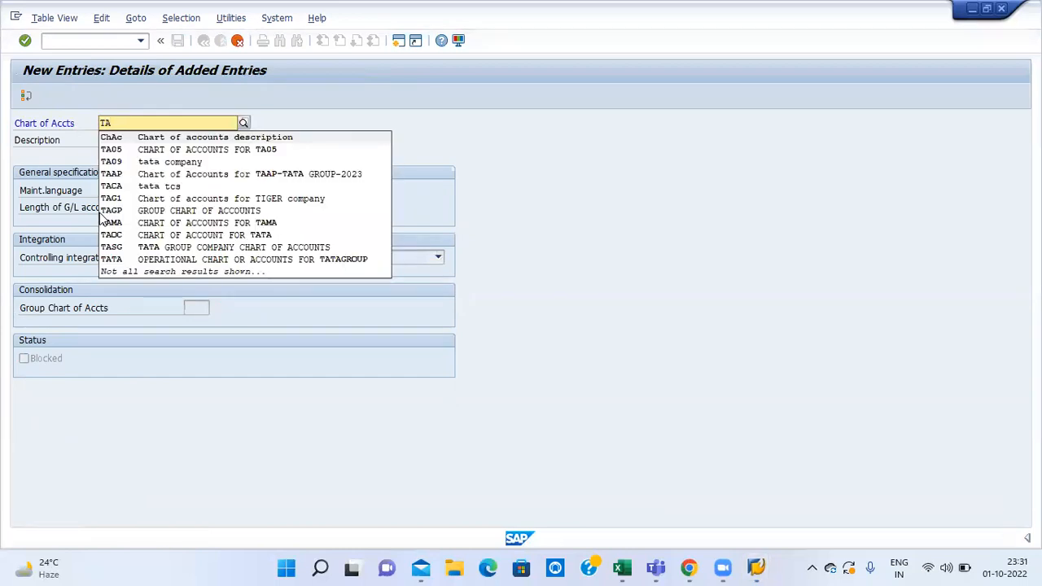
type("00")
key("Return")
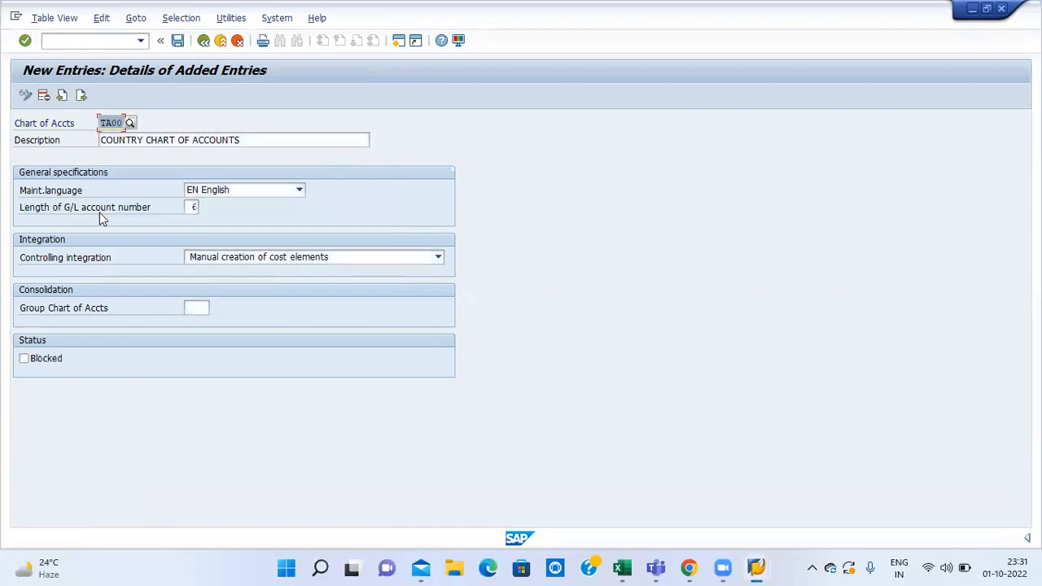
left_click(177, 39)
left_click(204, 43)
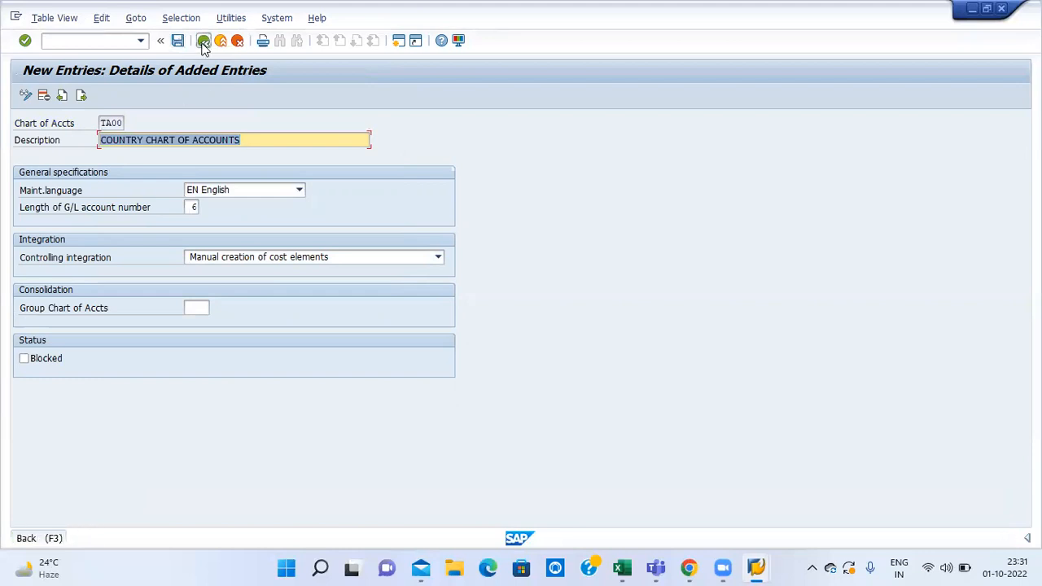
left_click(204, 42)
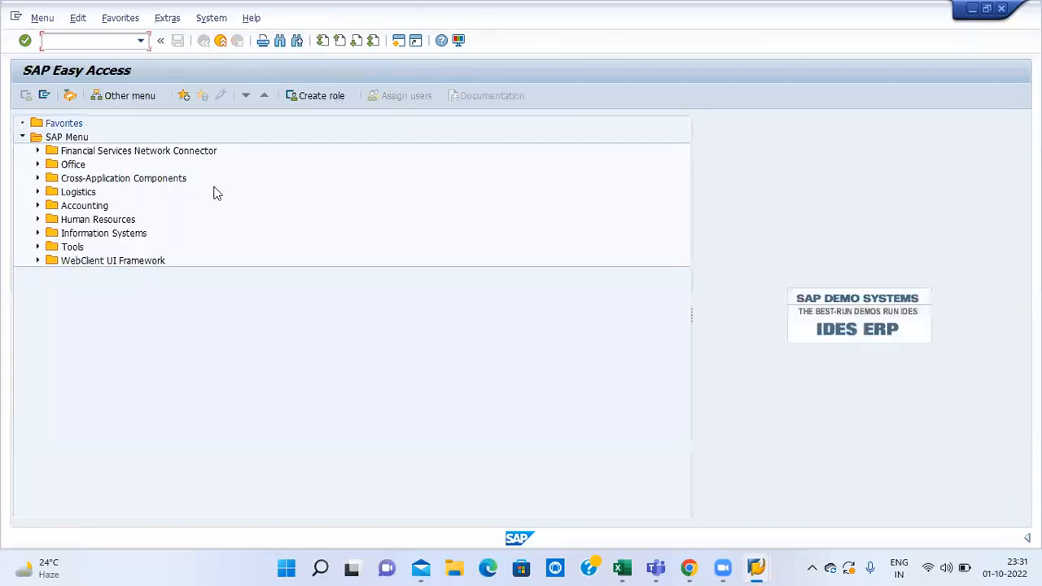
Step: Open transaction OB62 and position the company code list at TA05
type("OB62")
key("Return")
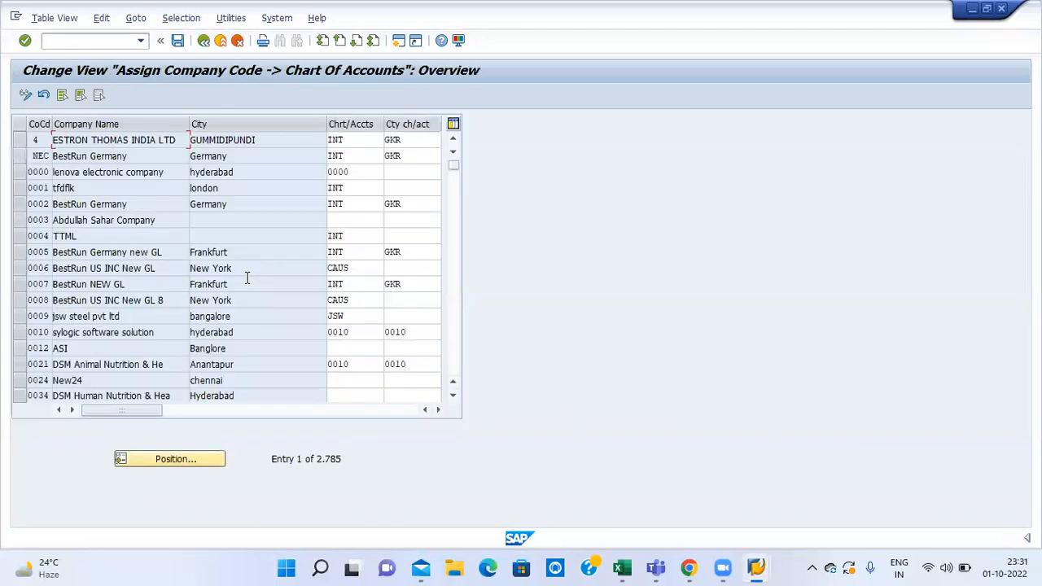
left_click(161, 462)
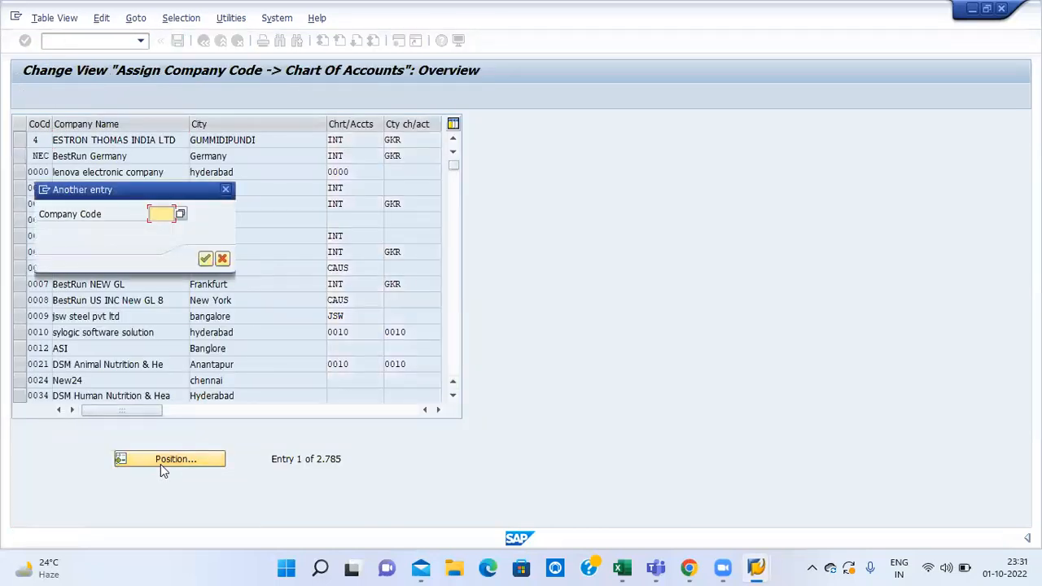
type("TA0")
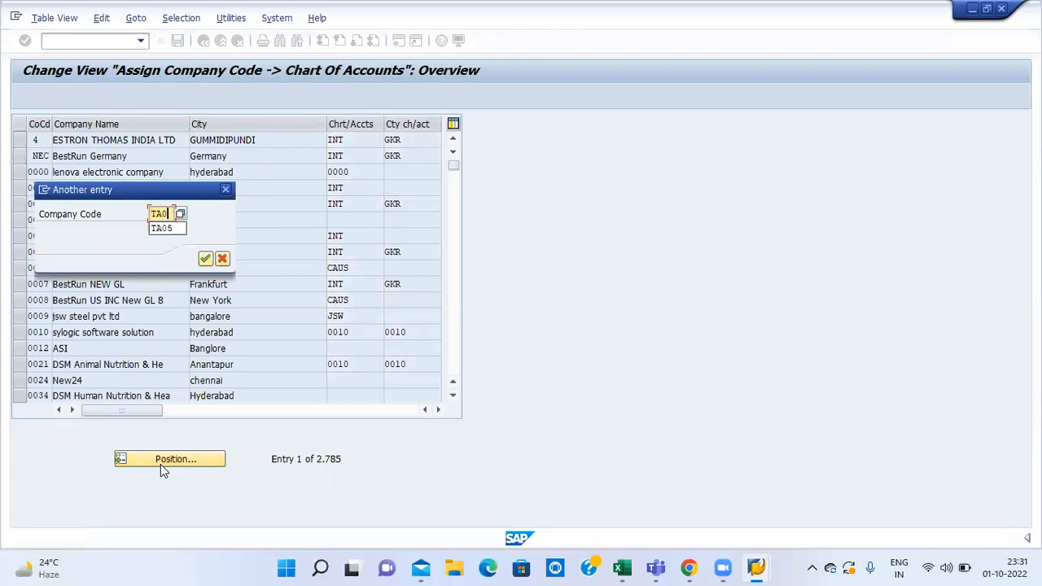
key("Return")
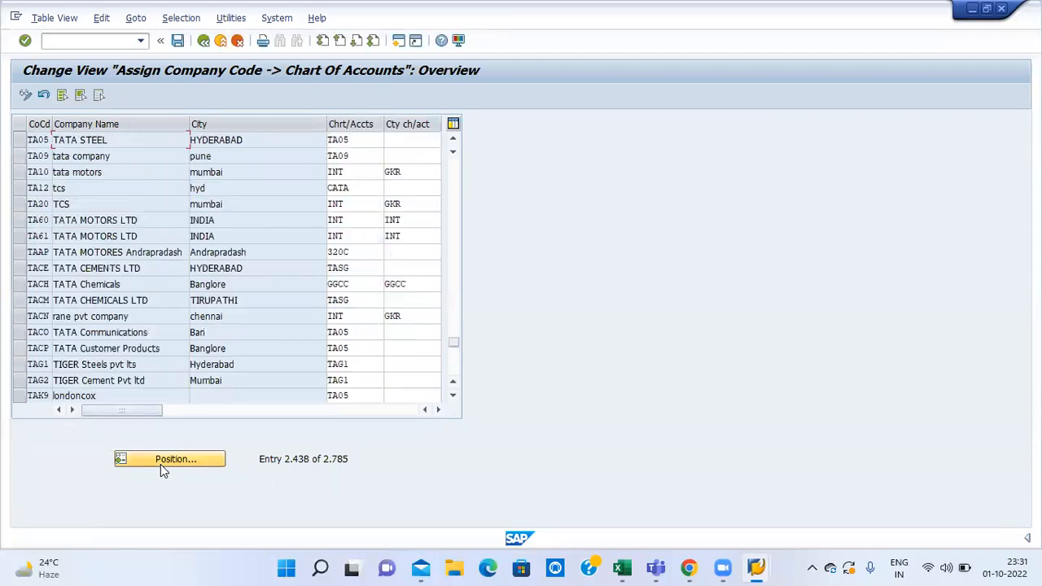
Step: Assign TA00 as the country chart of accounts of company code TA05, save it and return to the start screen
left_click(418, 136)
type("TA00")
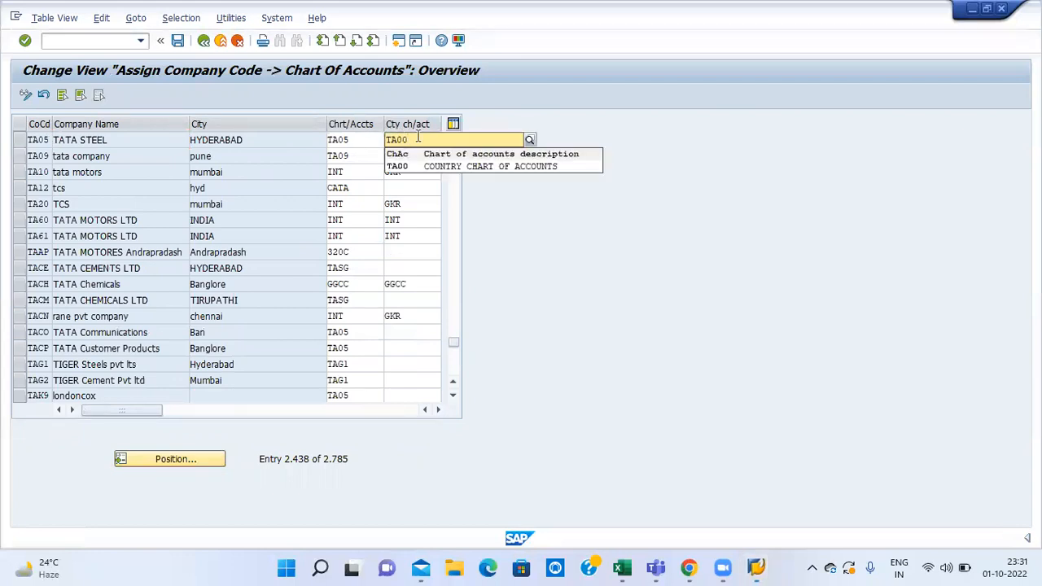
key("Return")
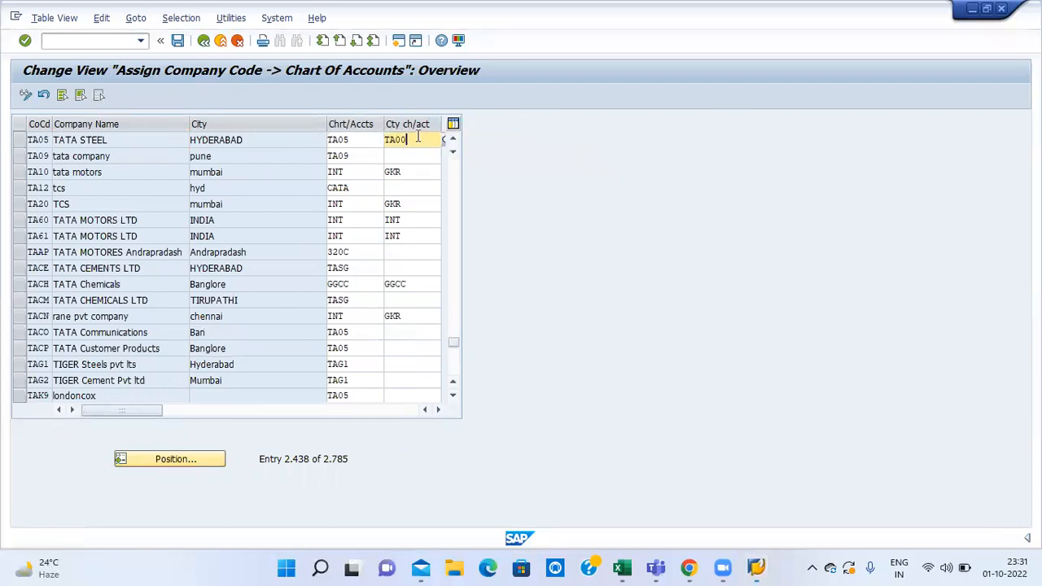
left_click(177, 42)
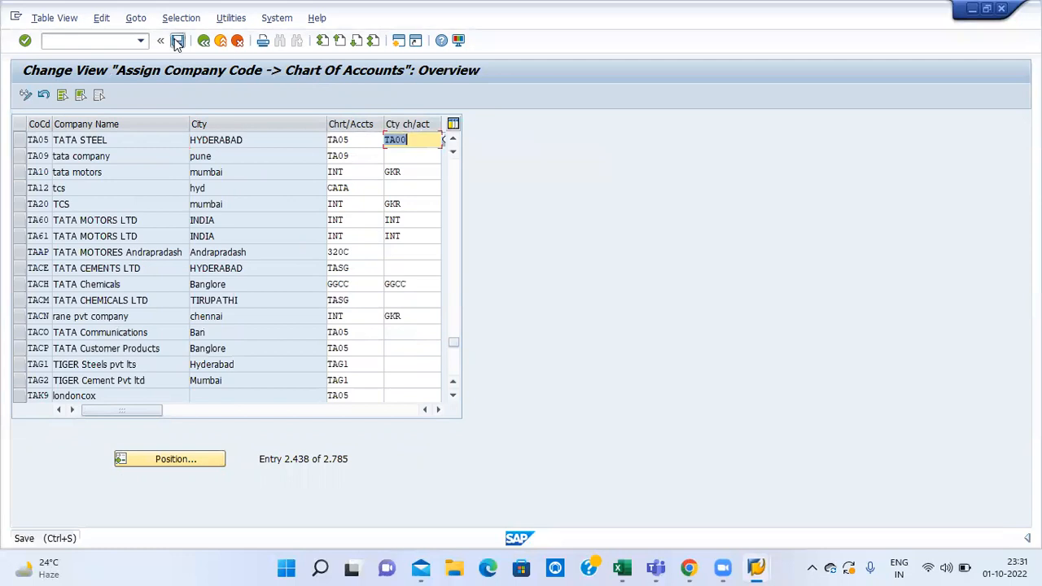
left_click(224, 259)
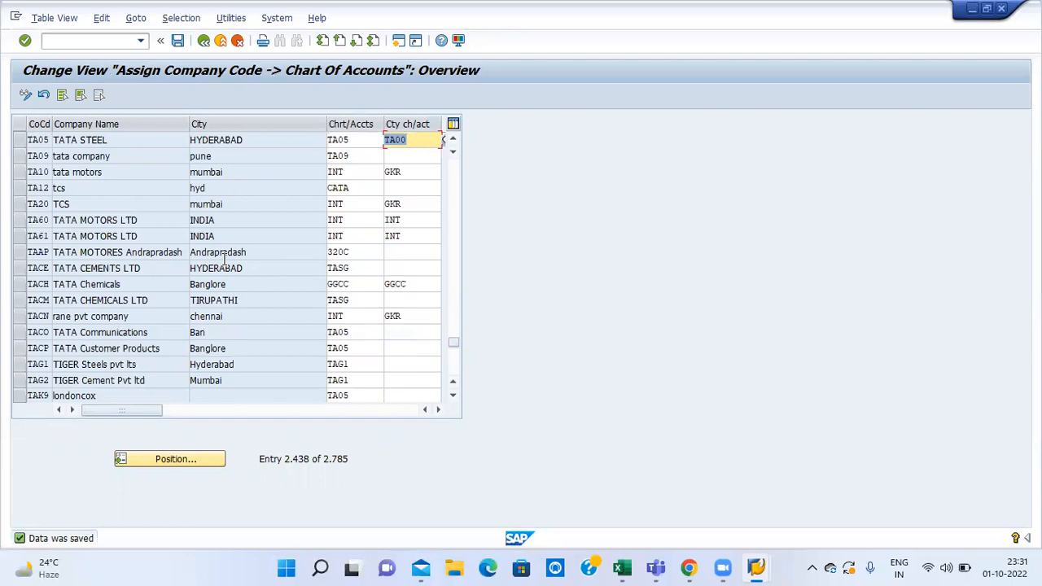
left_click(19, 141)
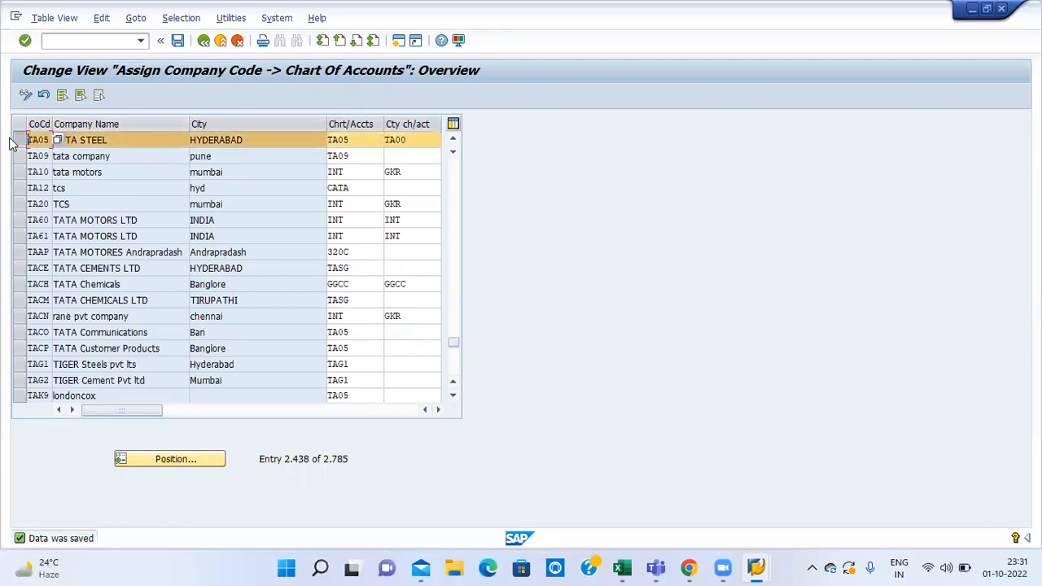
left_click(20, 140)
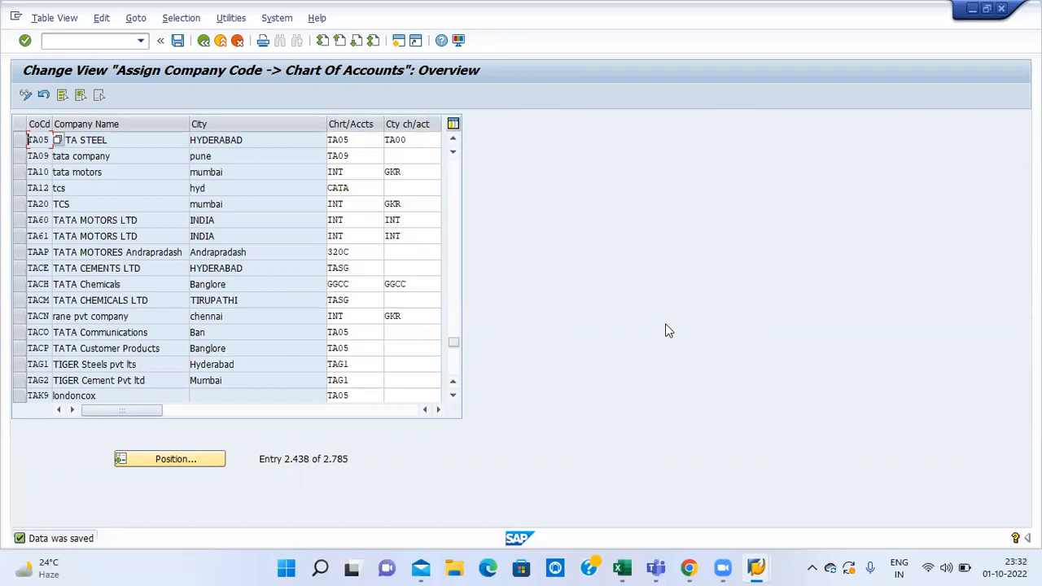
left_click(208, 46)
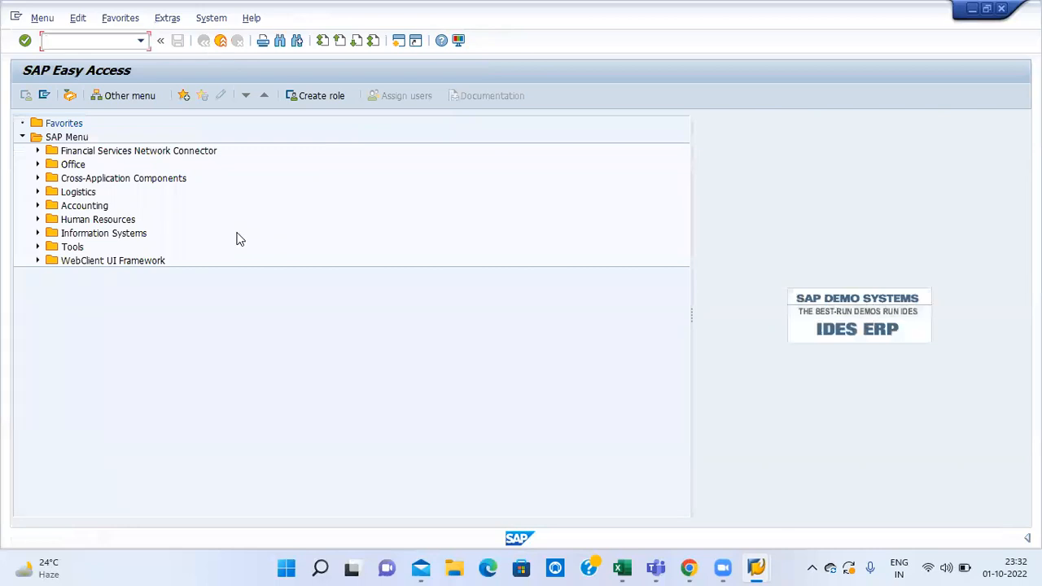
Step: Switch to the session showing chart of accounts TA05's details, save it with the customizing request and exit to the start screen
key("alt+Tab")
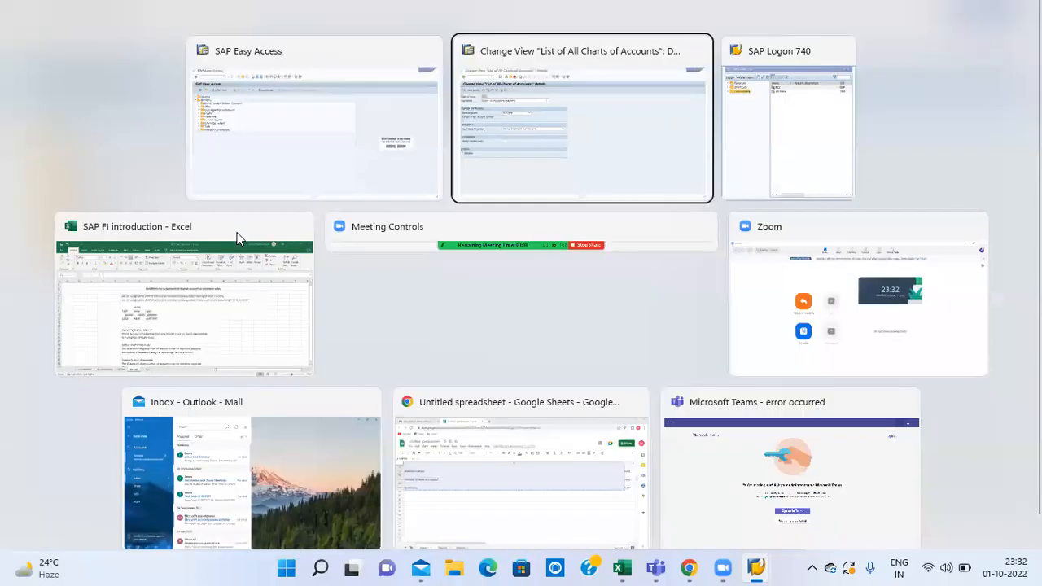
type("N")
key("BackSpace")
key("Down")
key("Return")
key("Return")
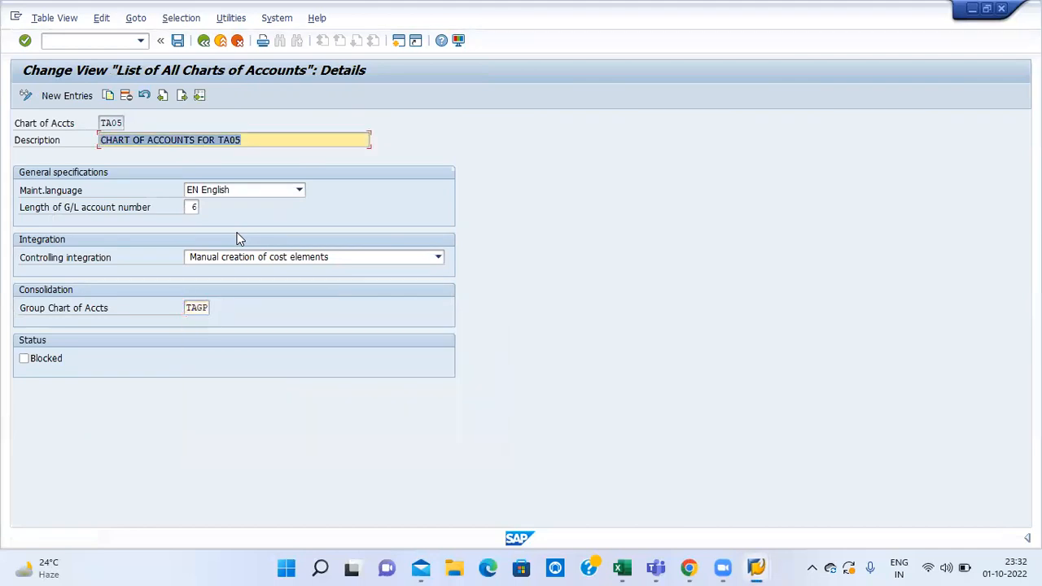
left_click(178, 41)
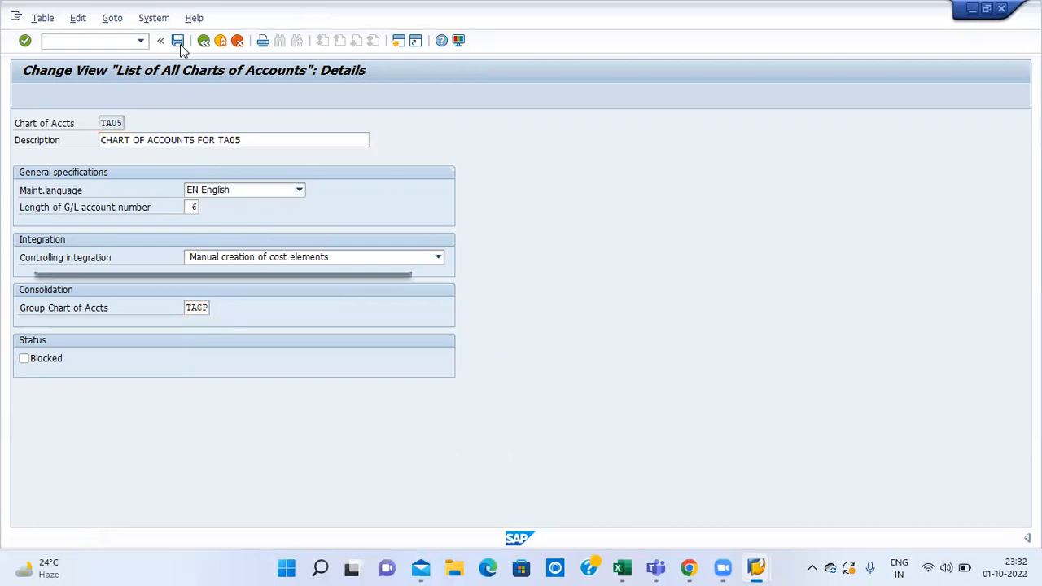
left_click(225, 258)
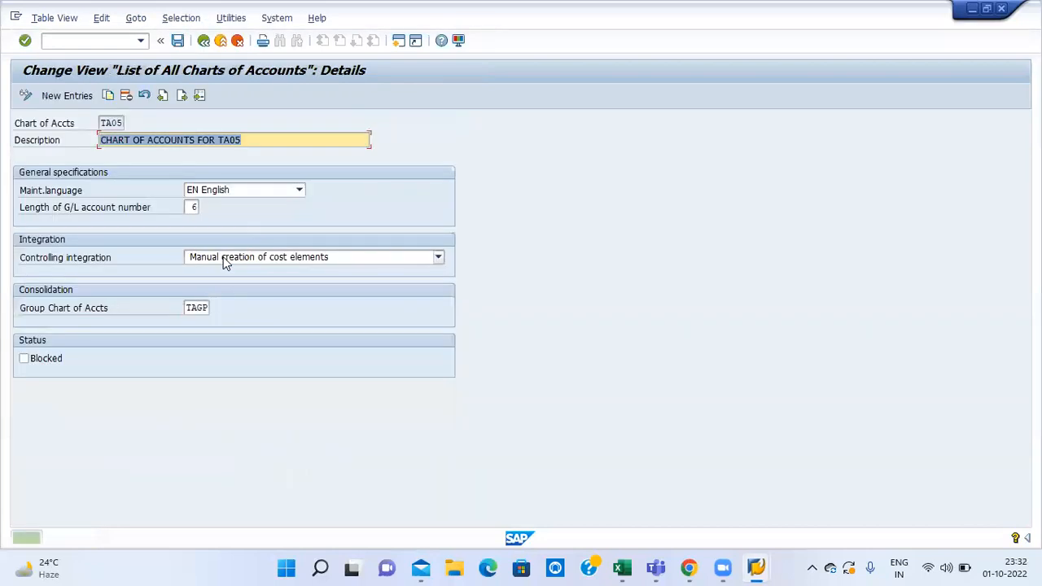
left_click(220, 41)
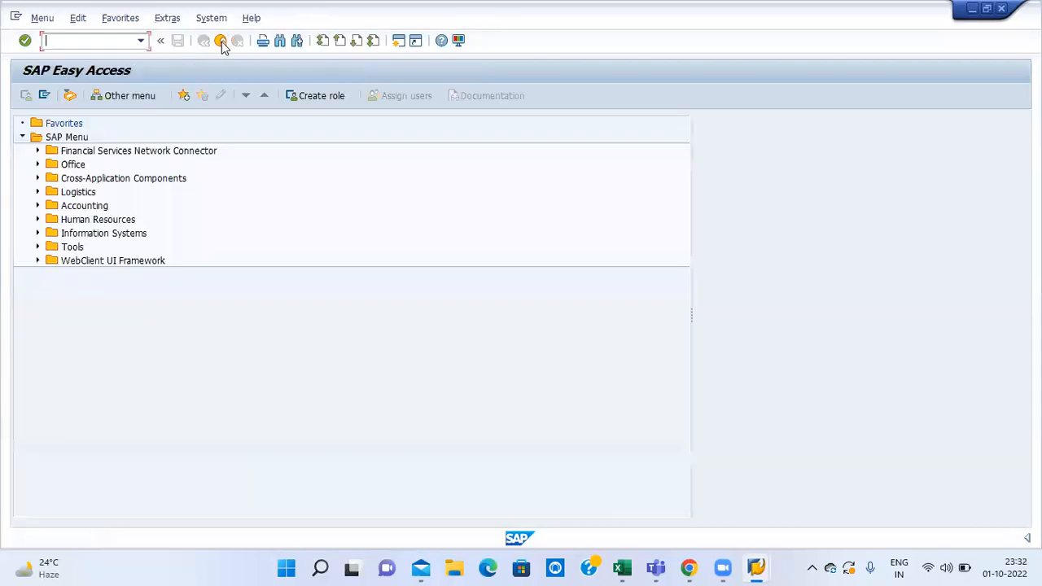
Step: Open transaction FS00 and try to create G/L account 100000 in company code TA05
type("FS00")
key("Return")
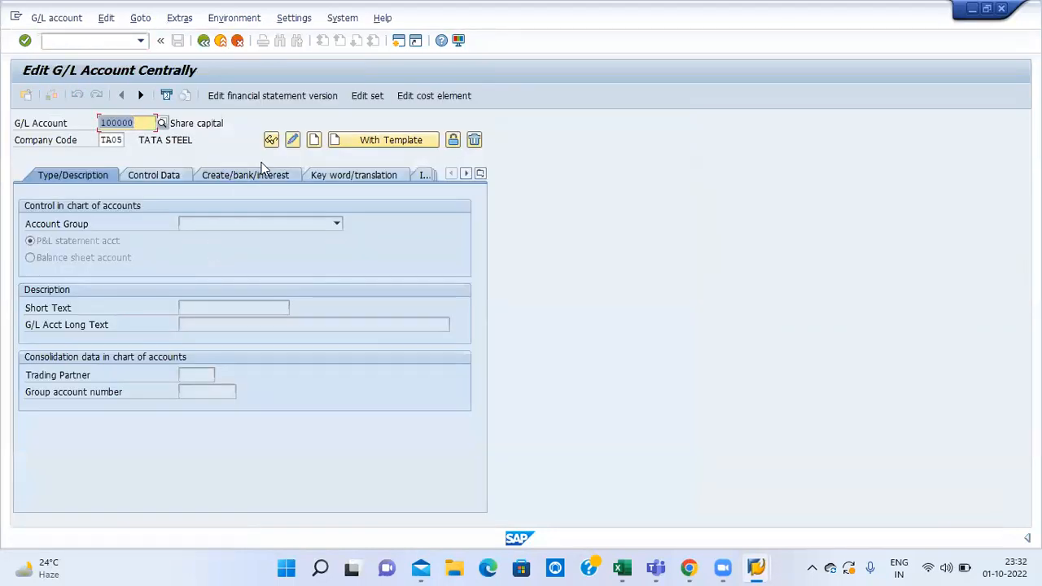
left_click(314, 140)
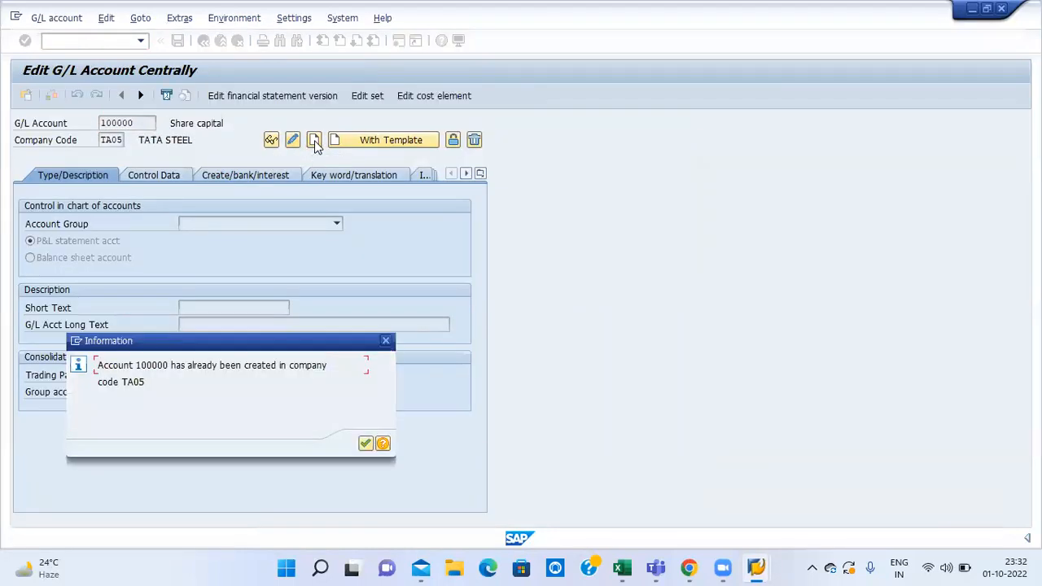
key("Return")
Step: Start creating G/L account 100500 in company code TA05 and go to its group account number
left_click(150, 123)
key("BackSpace")
key("BackSpace")
key("BackSpace")
key("BackSpace")
key("BackSpace")
key("BackSpace")
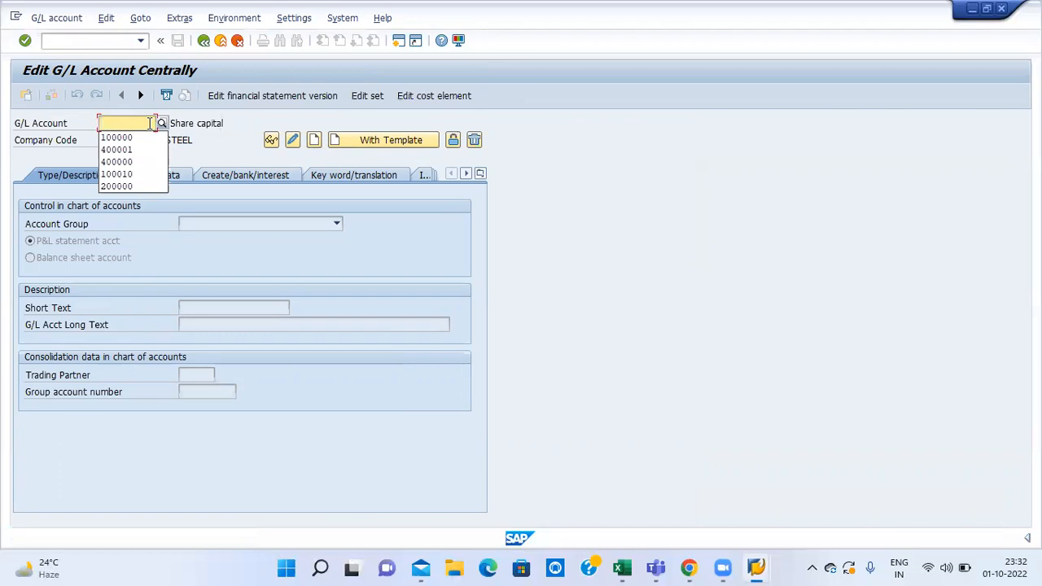
type("100")
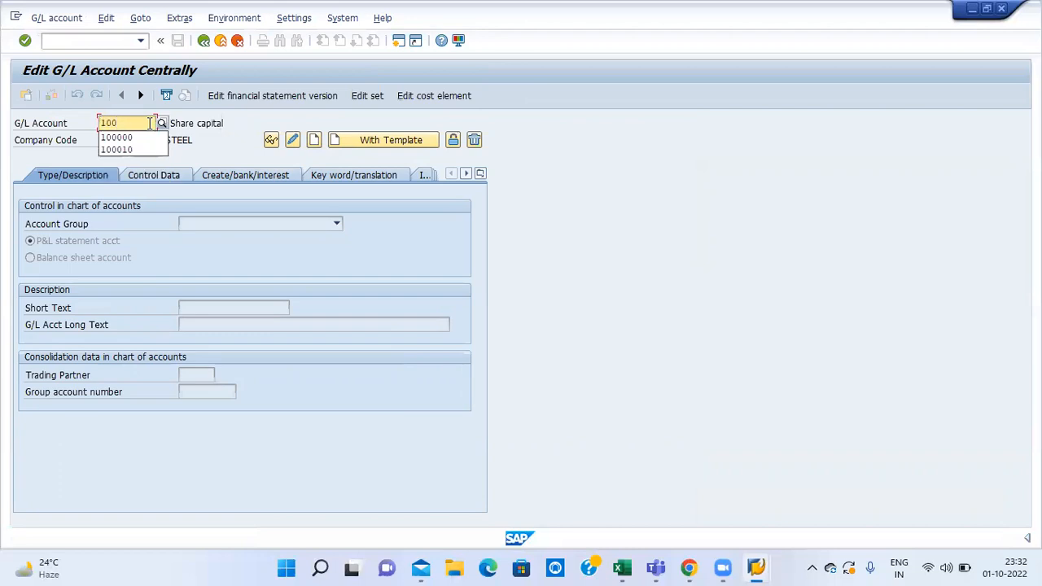
type("500")
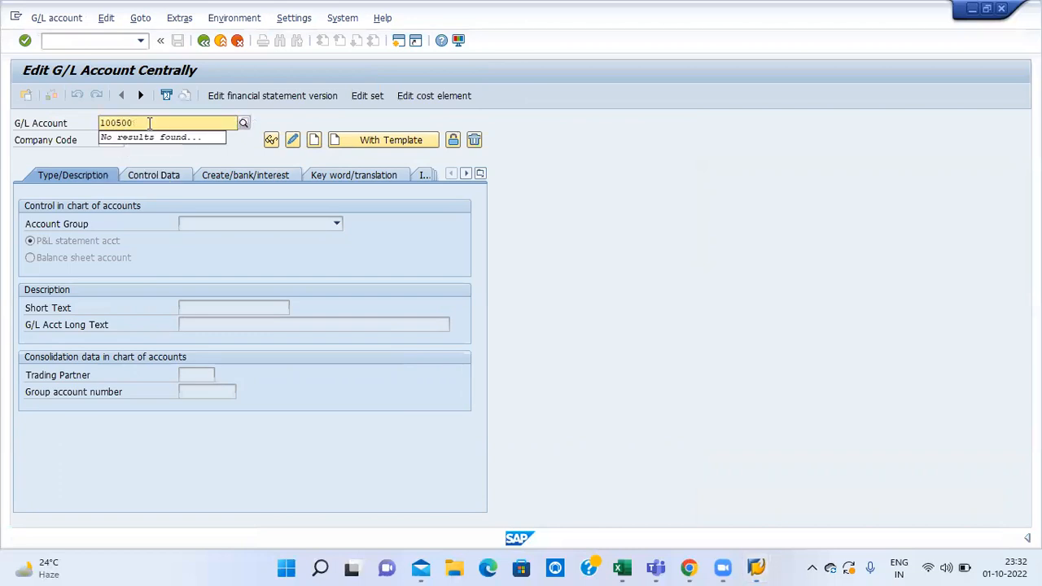
key("F5")
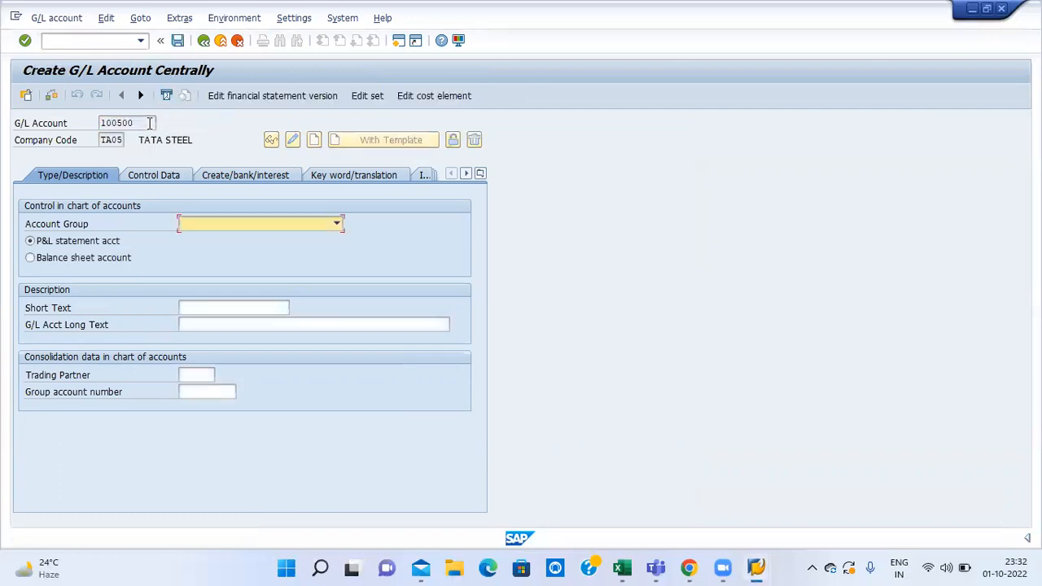
left_click(200, 395)
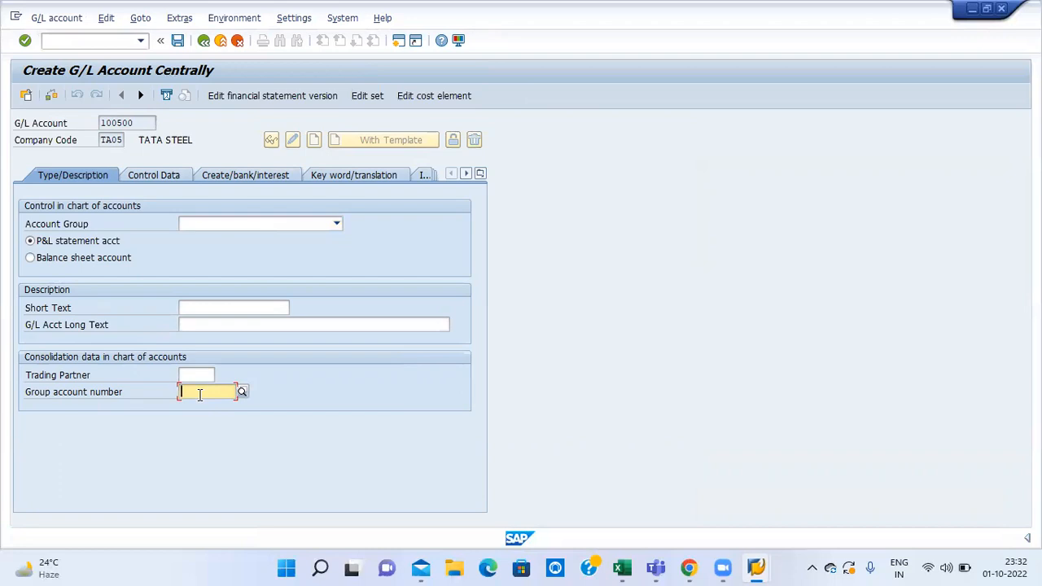
Step: Switch to the other session, open transaction OB13 and display the details of chart of accounts TA05
key("alt+Tab")
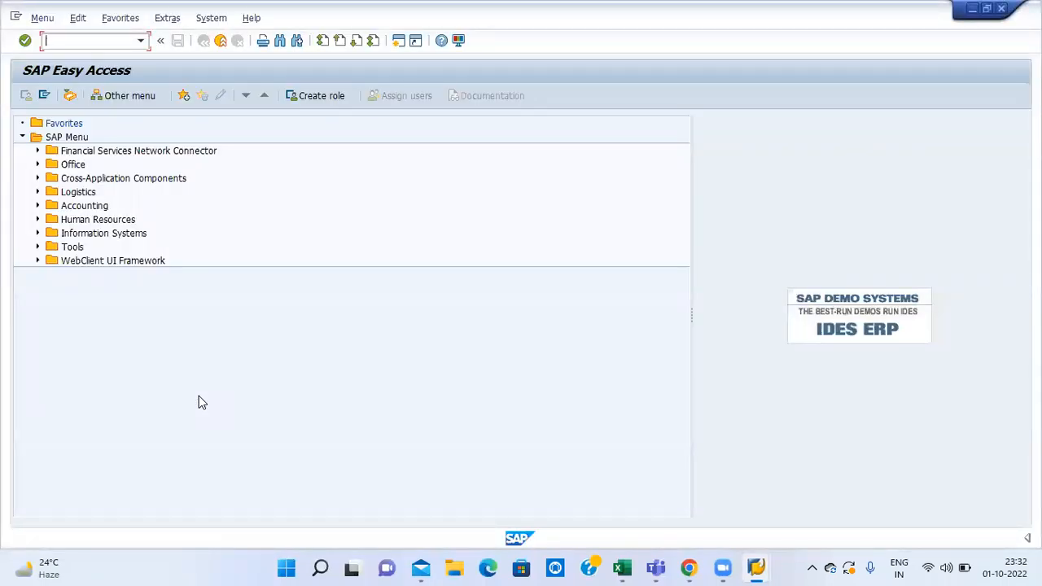
type("OB13")
key("Return")
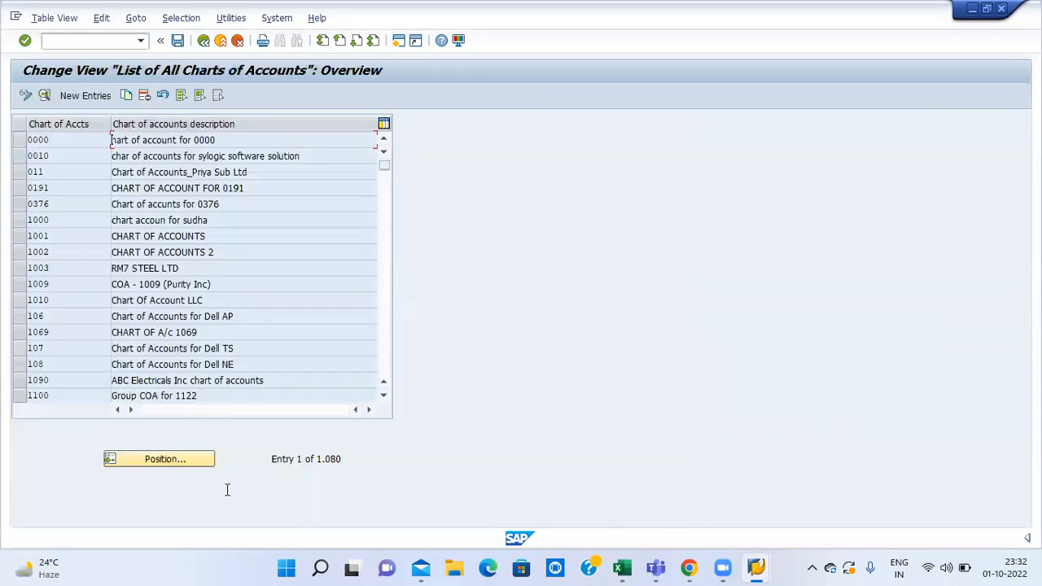
left_click(201, 460)
type("TAJ0")
key("Return")
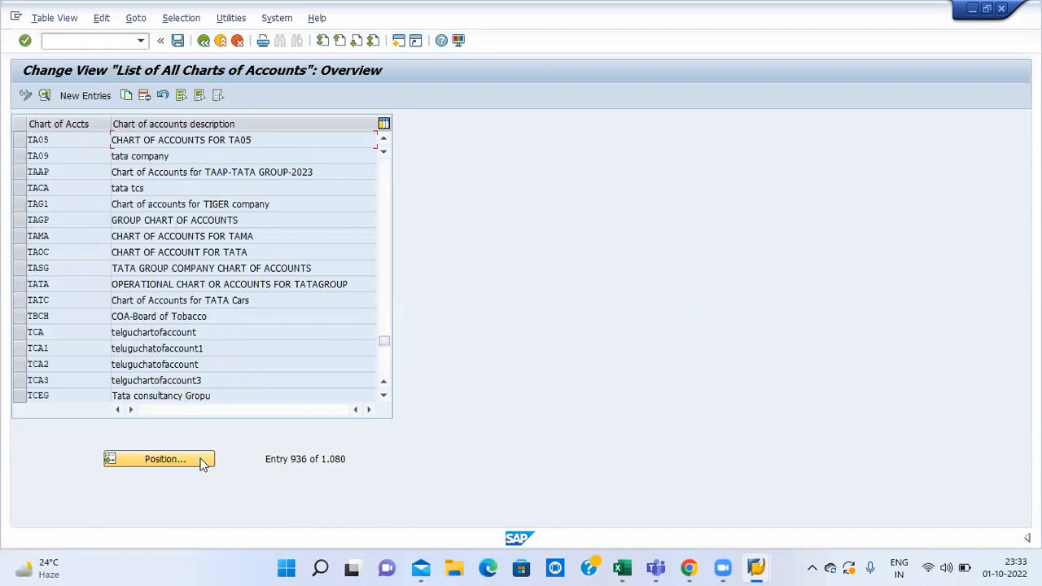
double_click(197, 140)
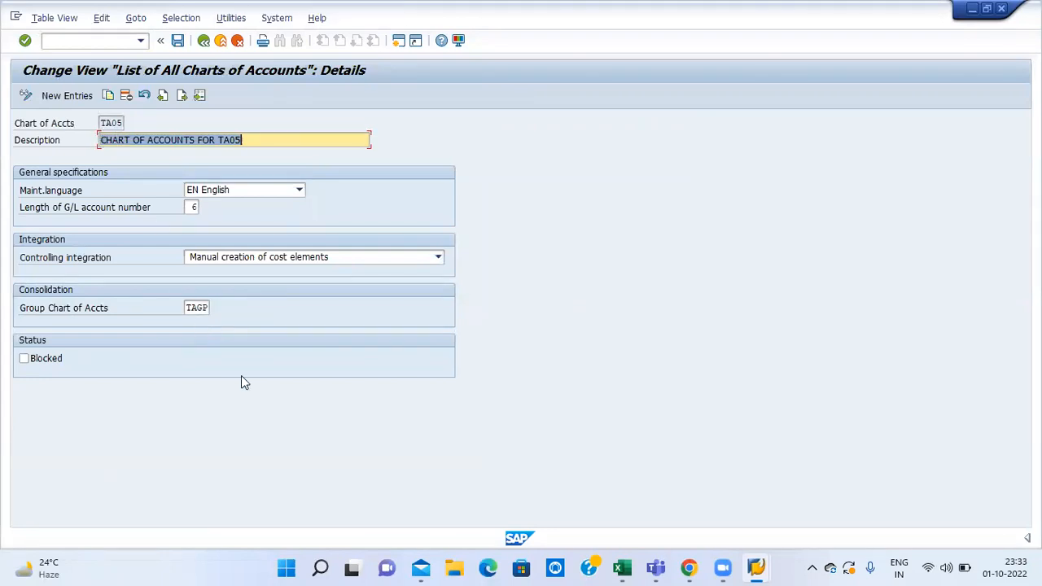
Step: Remove the group chart of accounts from chart of accounts TA05 and save it with the customizing request
left_click(193, 394)
left_click(185, 307)
key("Delete")
key("Delete")
key("Delete")
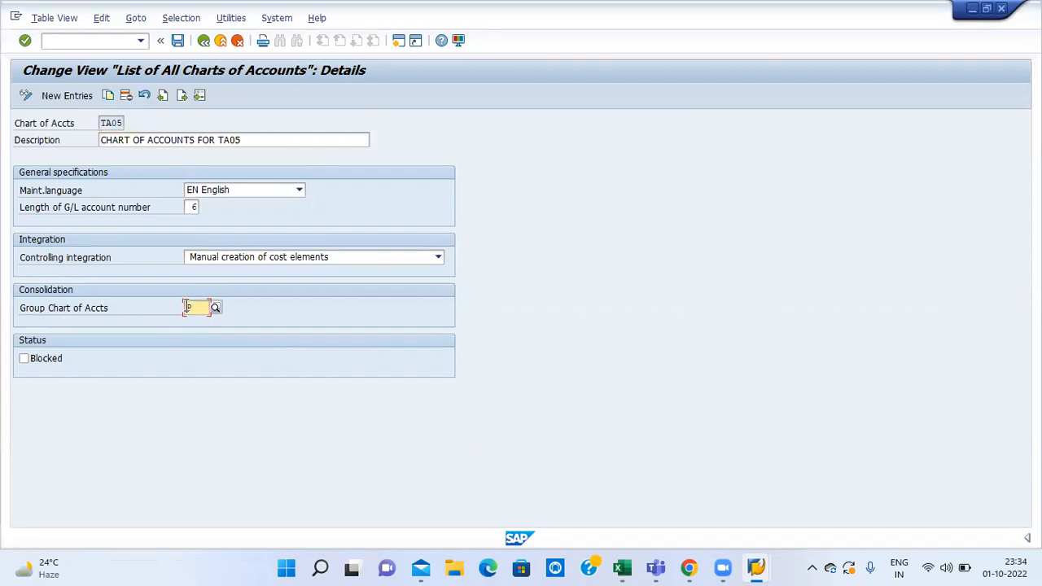
key("Return")
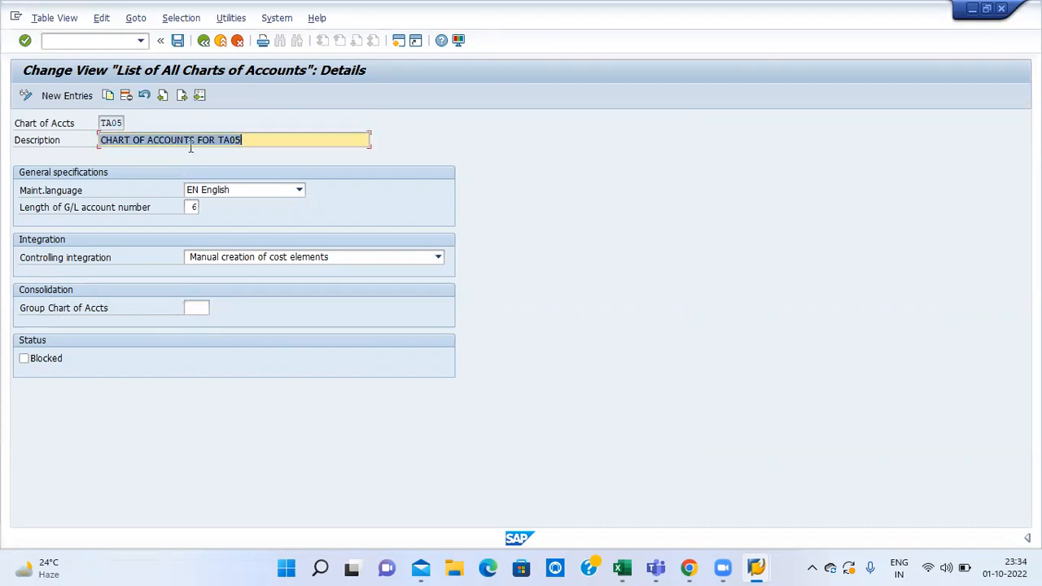
left_click(177, 41)
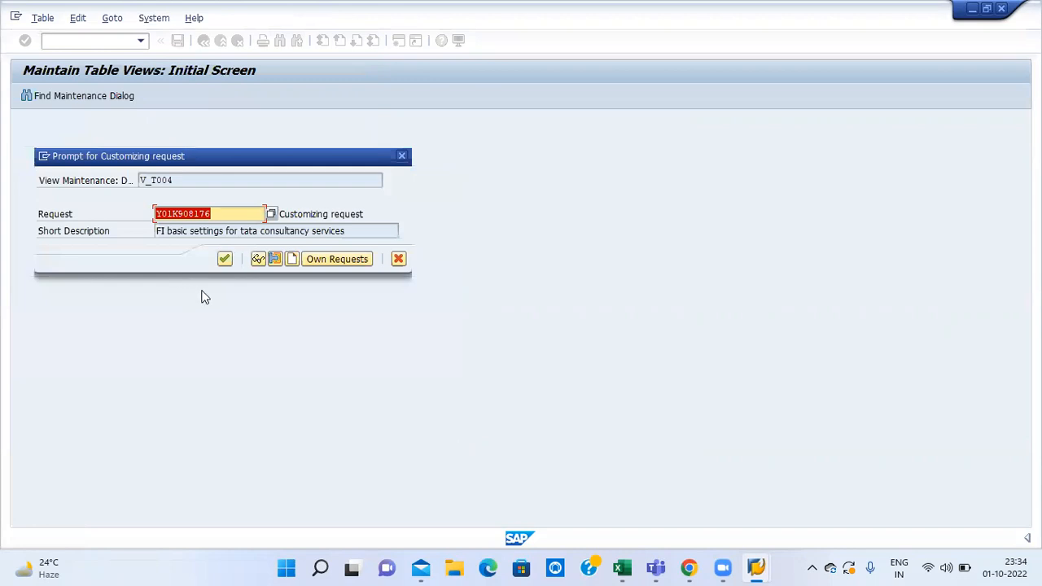
left_click(224, 258)
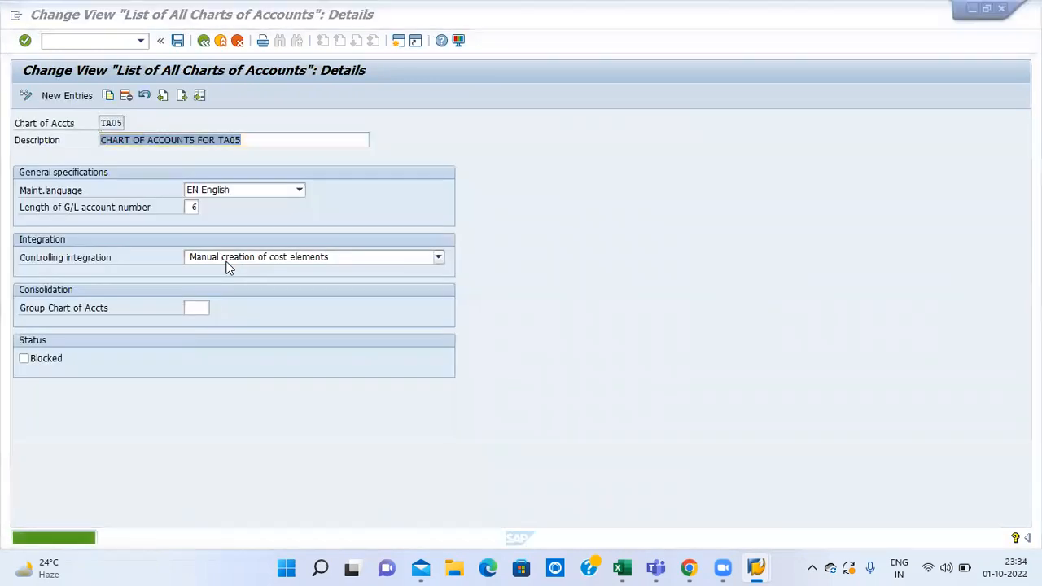
Step: Switch to the other session, reopen FS00, start creating G/L account 100500 in company code TA05 and go to its alternative account number
key("alt+Tab")
left_click(218, 39)
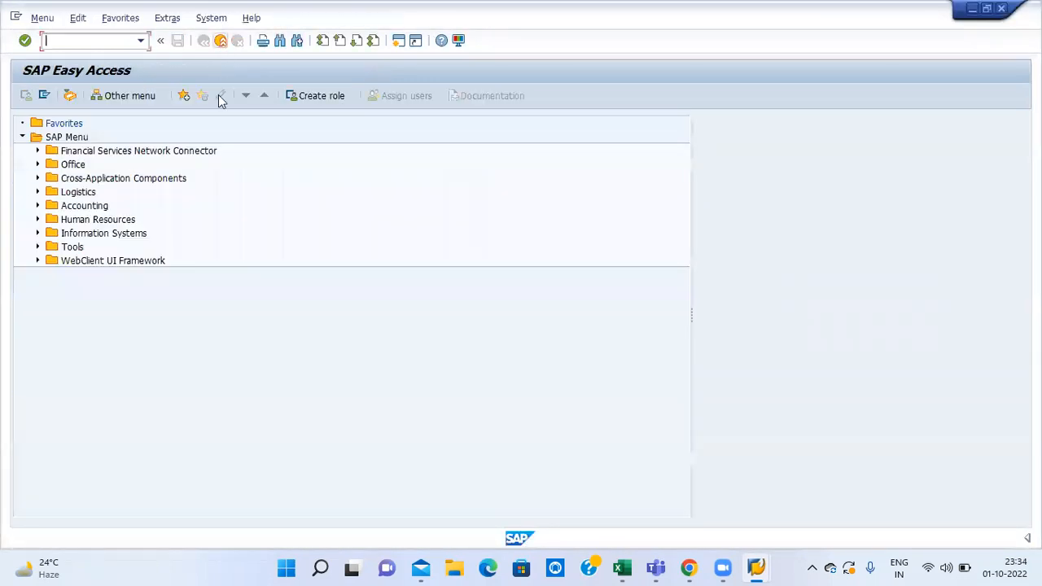
type("FS00")
key("Return")
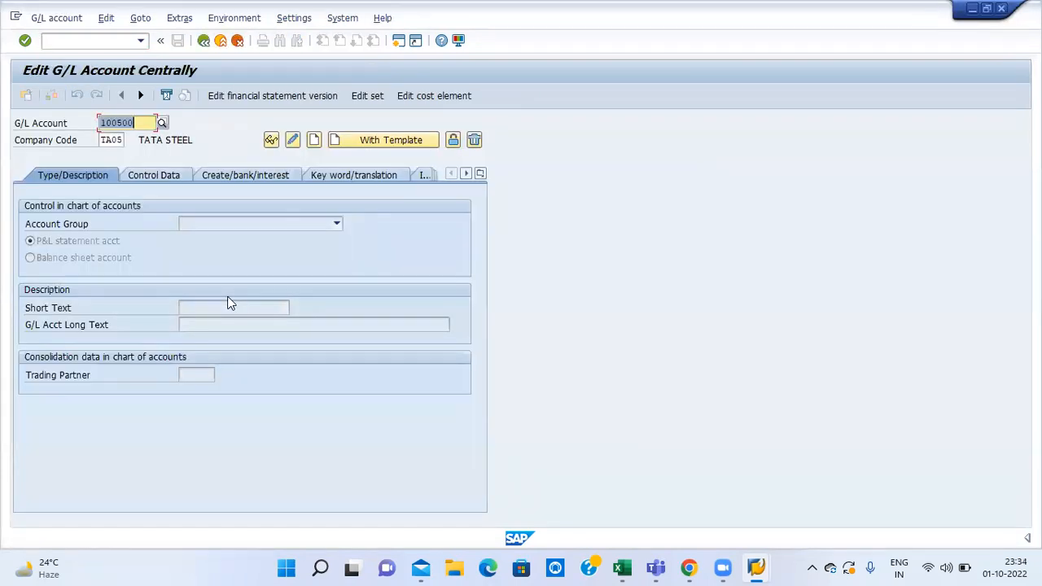
left_click(315, 140)
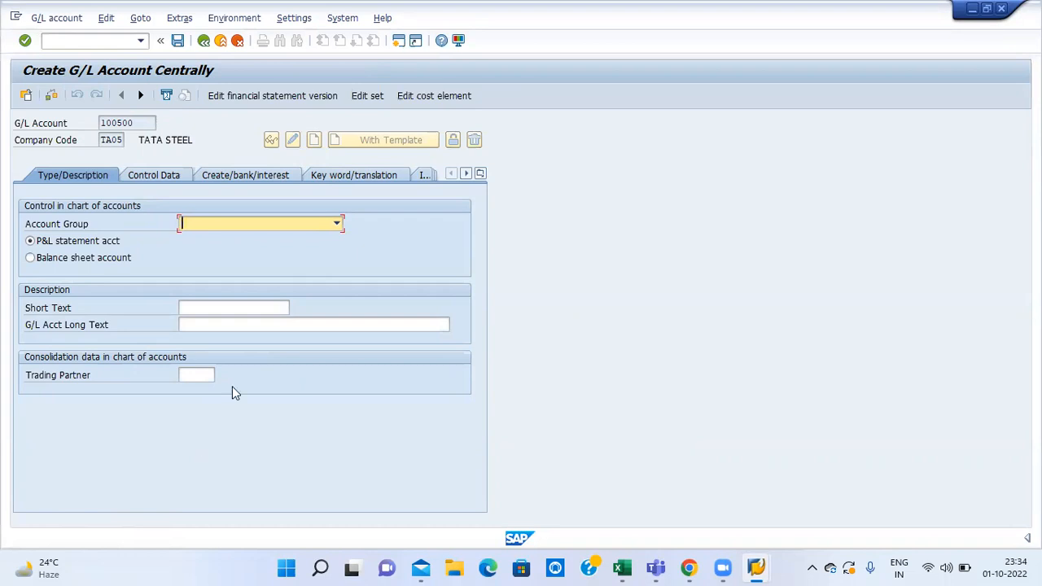
left_click(174, 177)
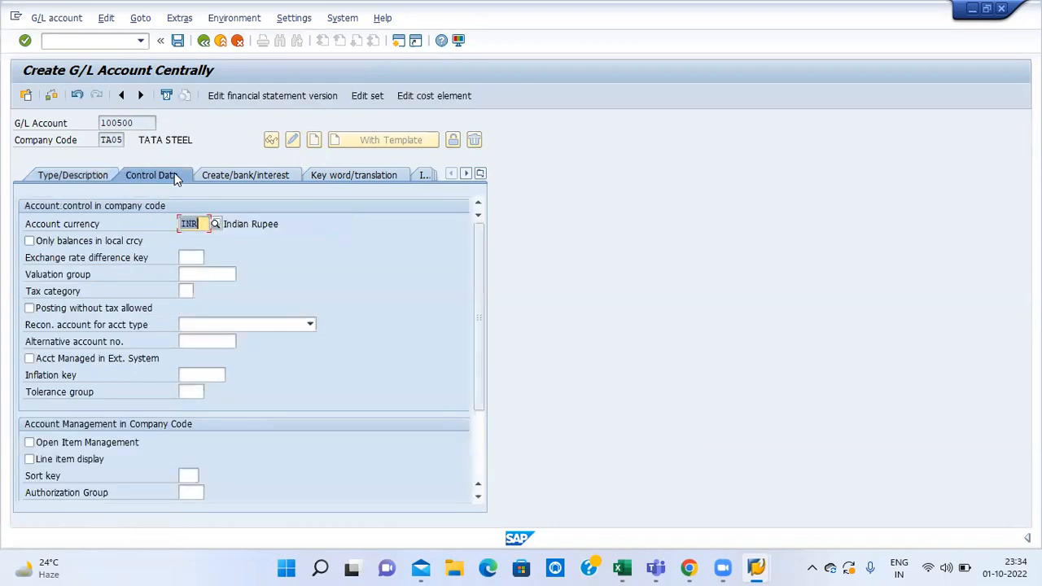
left_click(218, 339)
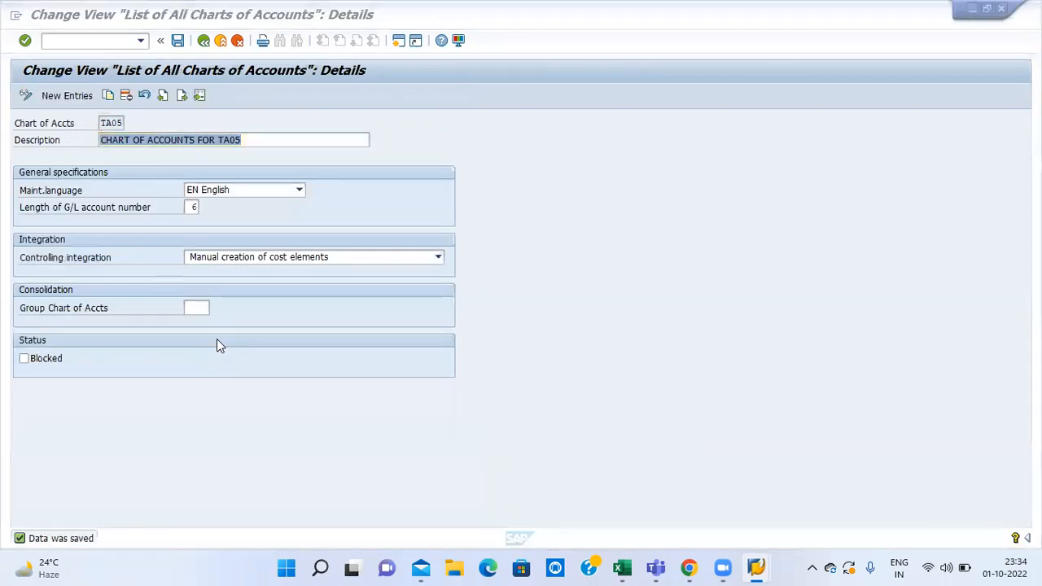
Step: Switch to the session showing chart of accounts TA05's details and exit to the start screen
key("alt+Tab")
key("Tab")
key("alt+shift+Tab")
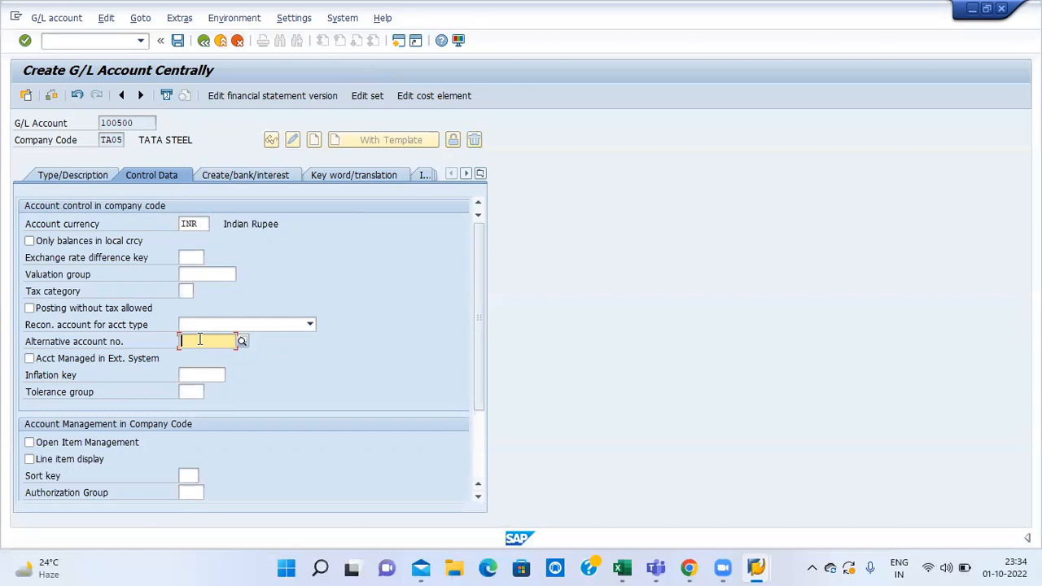
key("alt+Tab")
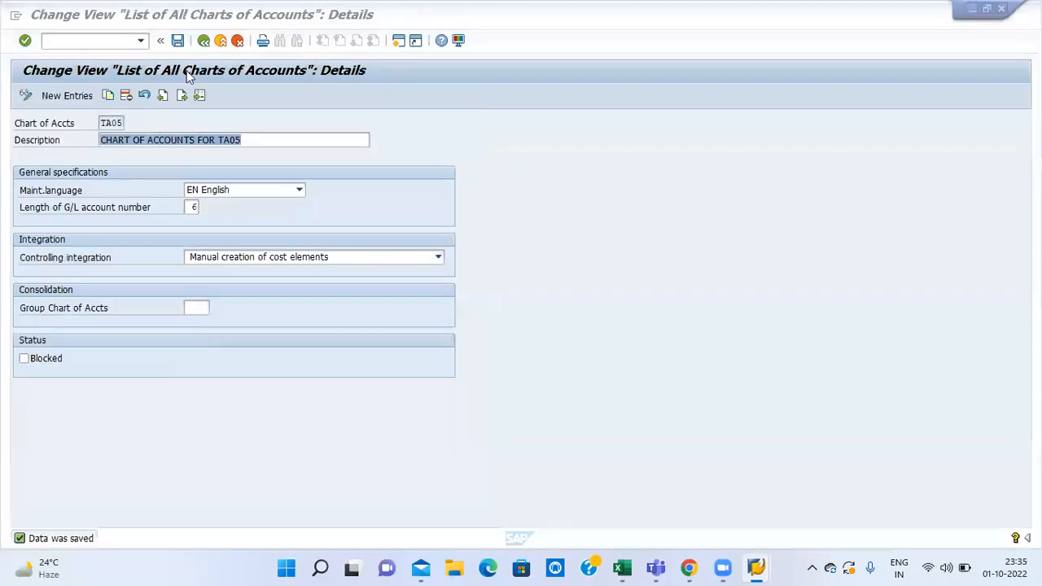
left_click(221, 40)
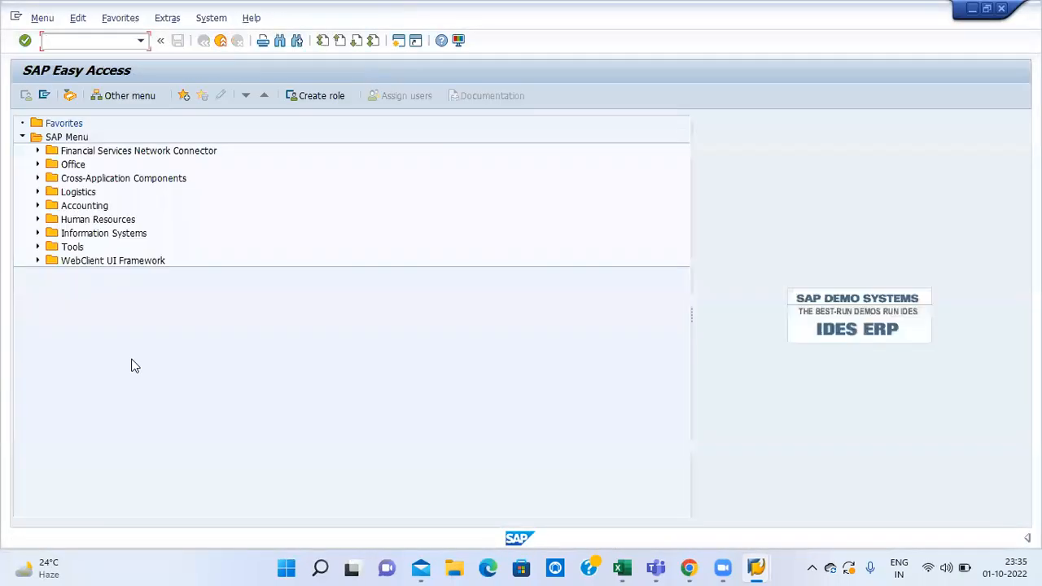
type("OB52")
key("Return")
key("F3")
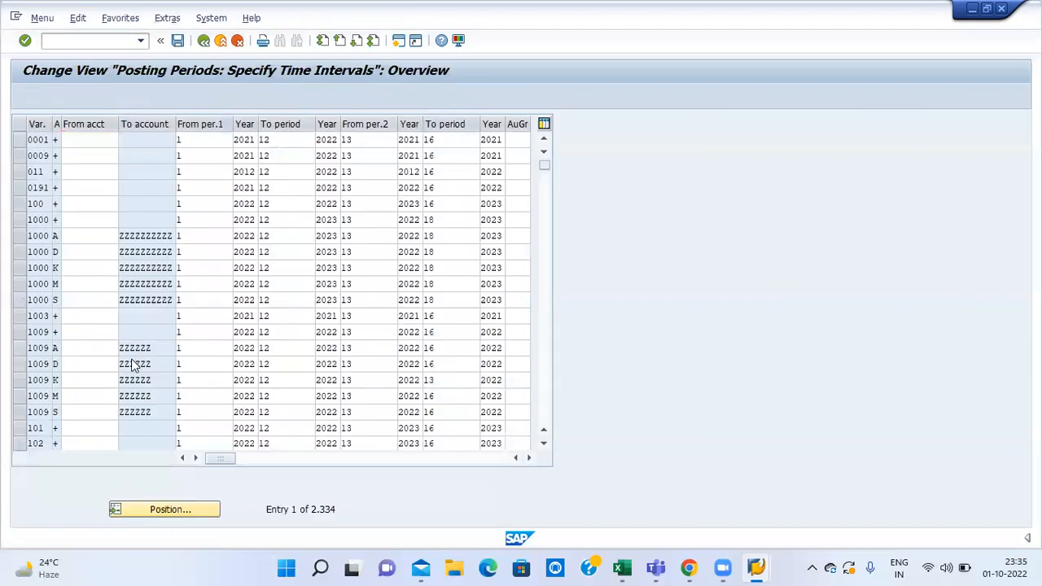
Step: Open transaction OB62 and find company code TA05 in the chart of accounts assignments
type("OB62")
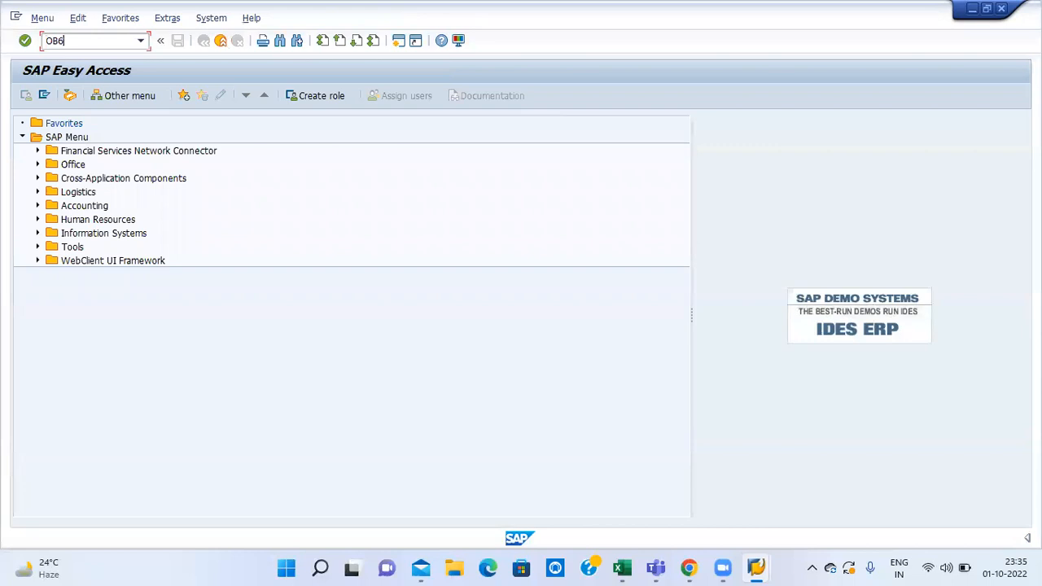
key("Return")
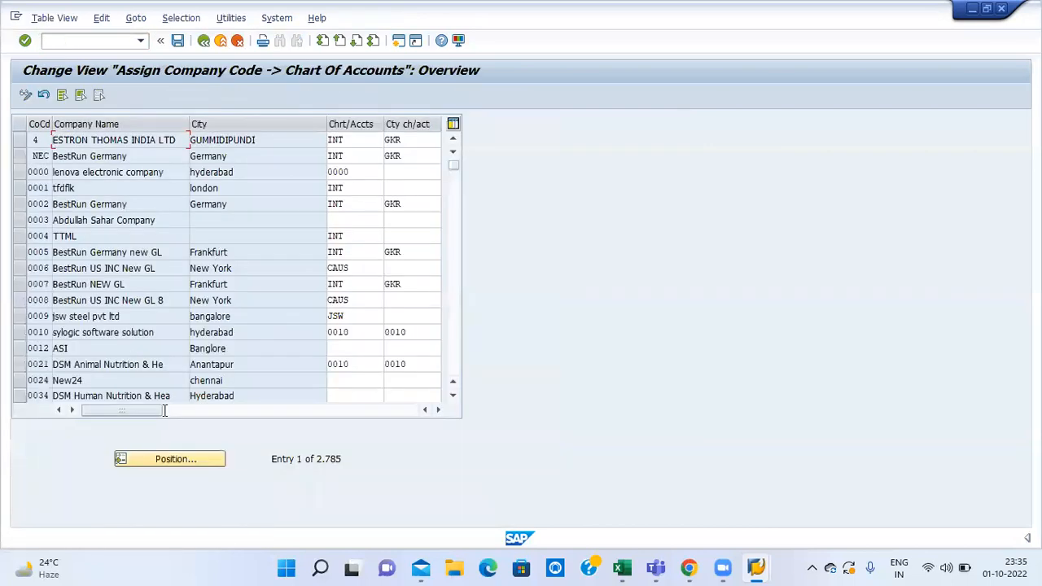
left_click(175, 458)
type("TA05")
key("Return")
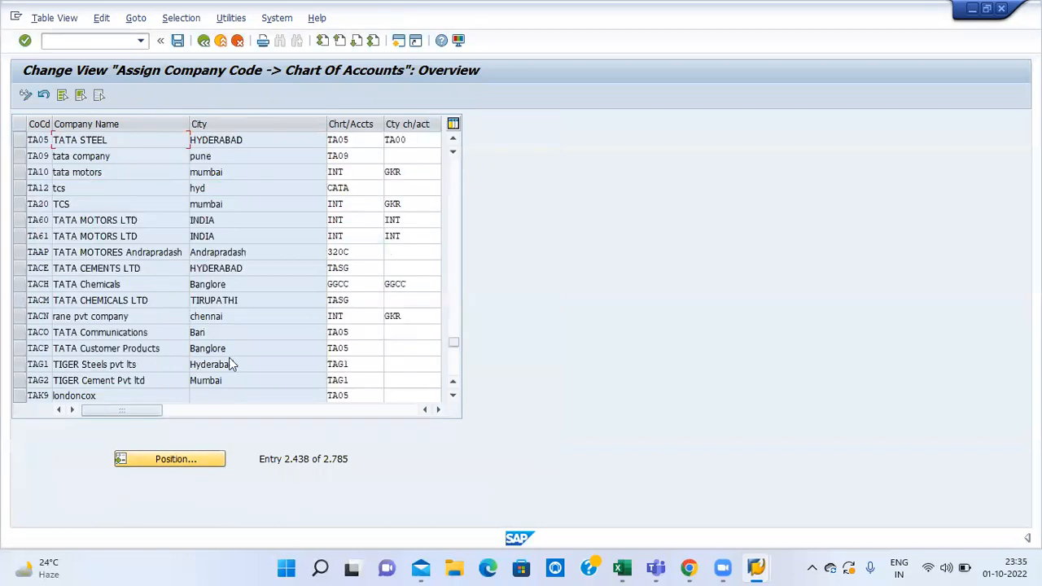
Step: Remove the country chart of accounts from company code TA05, save with the customizing request and exit to the start screen
left_click(428, 137)
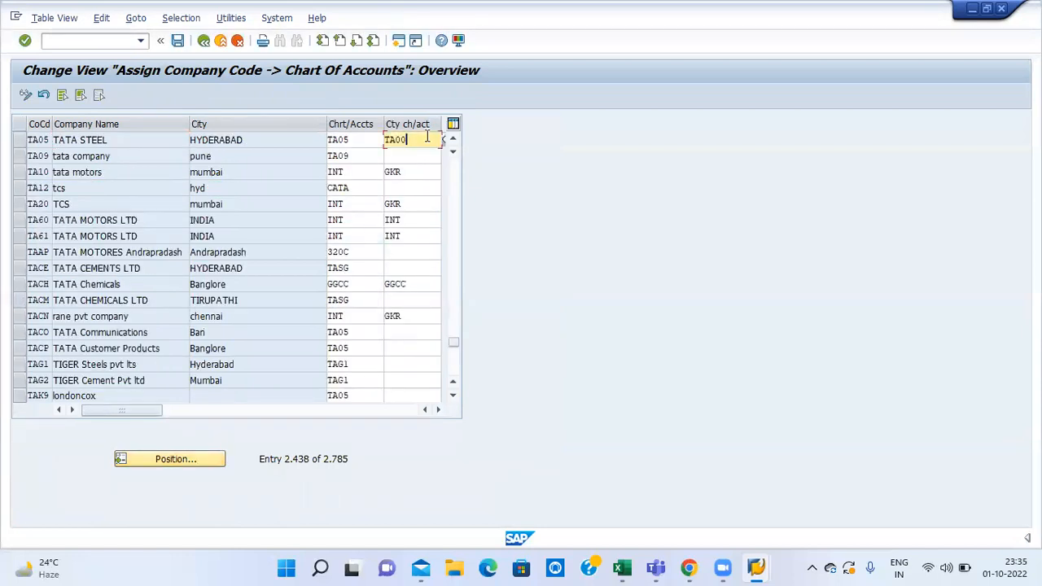
key("BackSpace")
key("BackSpace")
key("BackSpace")
key("BackSpace")
left_click(177, 45)
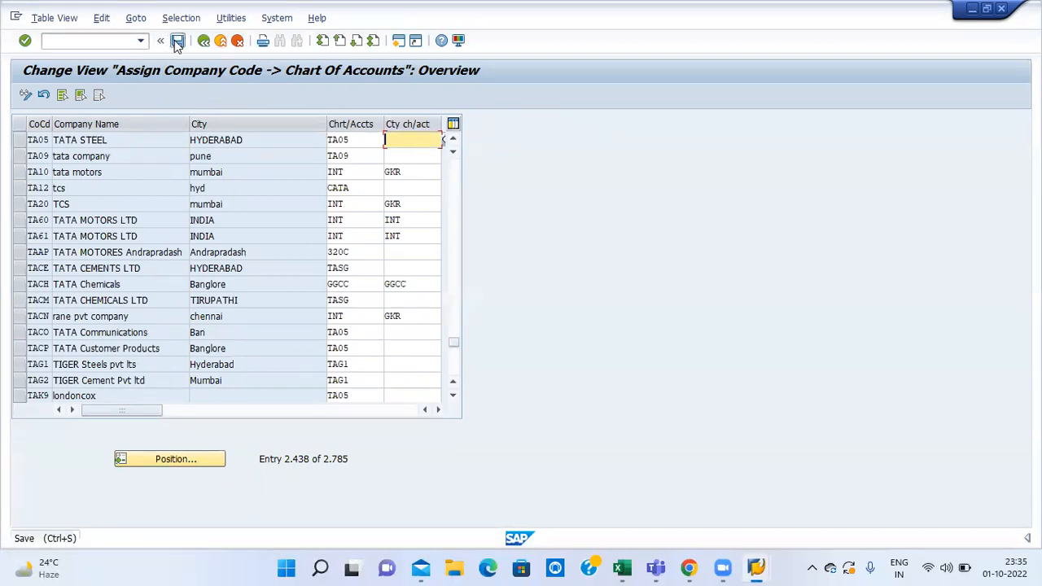
left_click(225, 259)
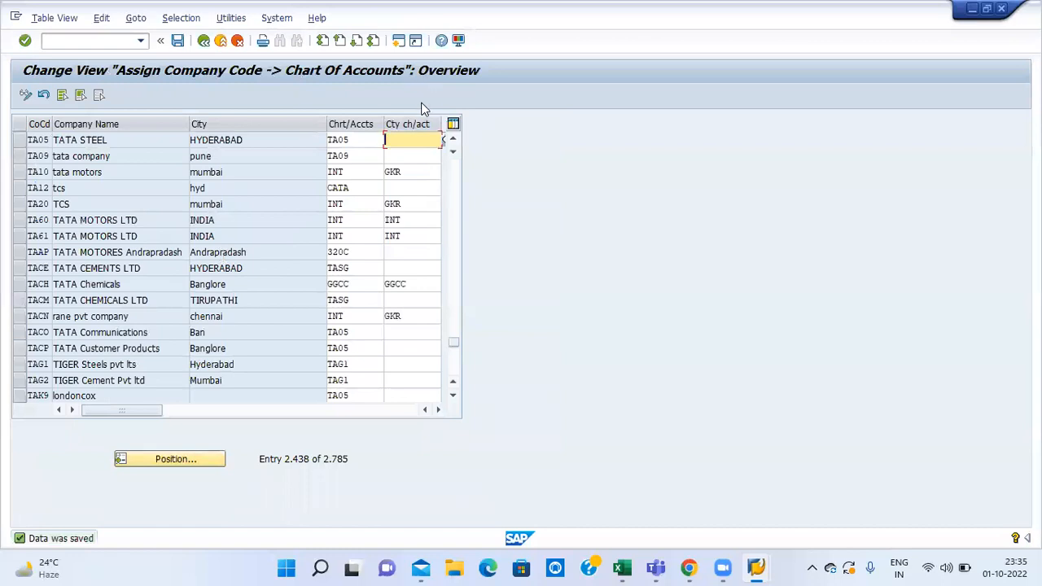
left_click(366, 140)
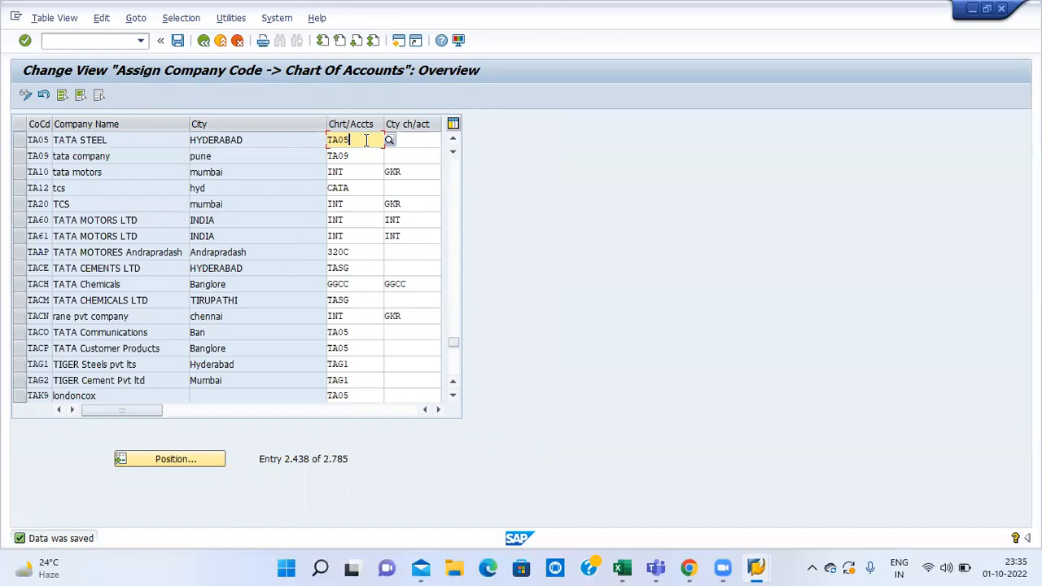
left_click(421, 146)
left_click(203, 41)
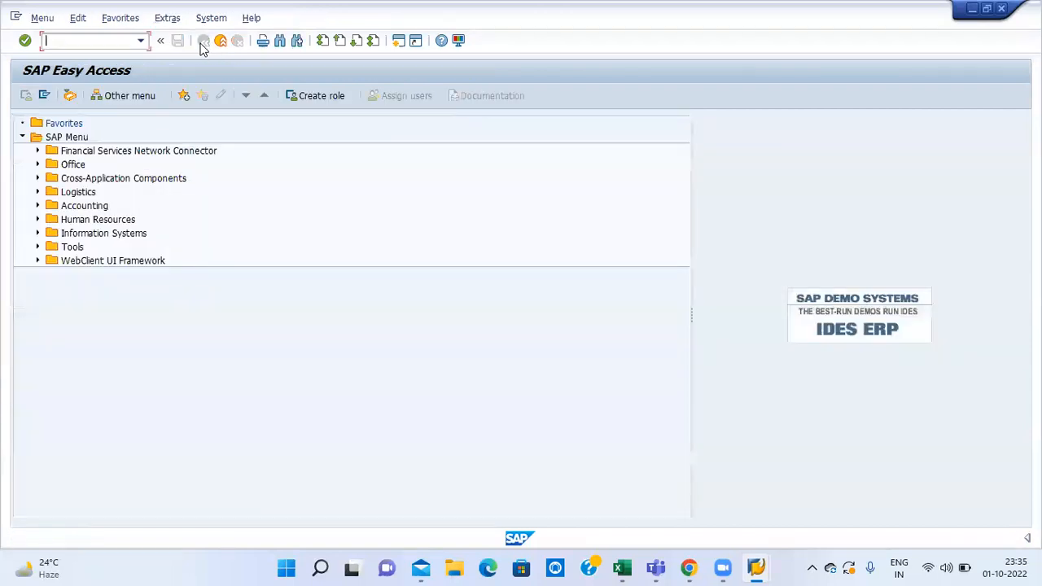
Step: Open transaction FS00 and display G/L account 100000 in company code TA05
type("FS0")
key("BackSpace")
type("00")
key("Return")
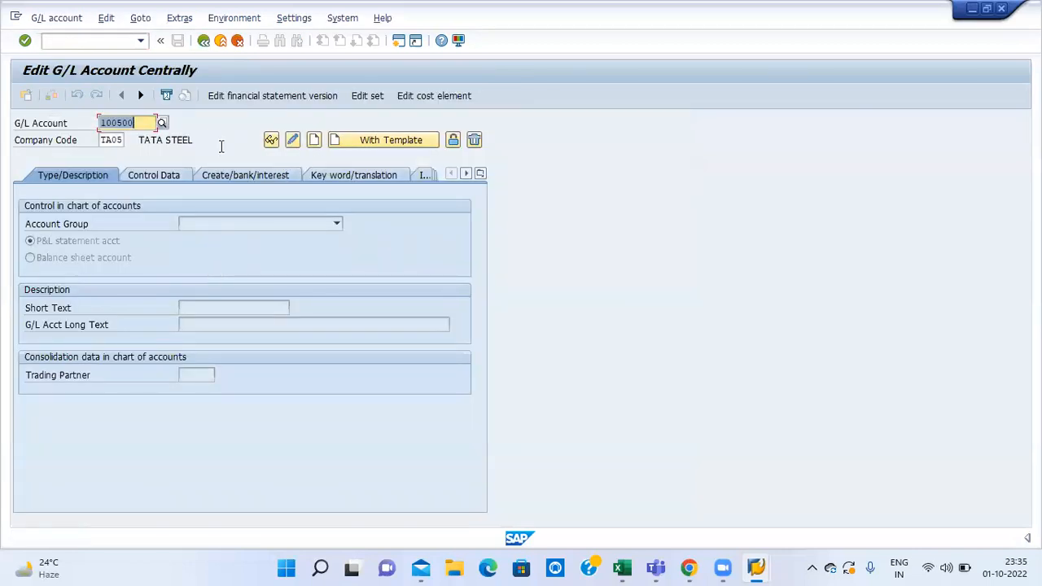
key("BackSpace")
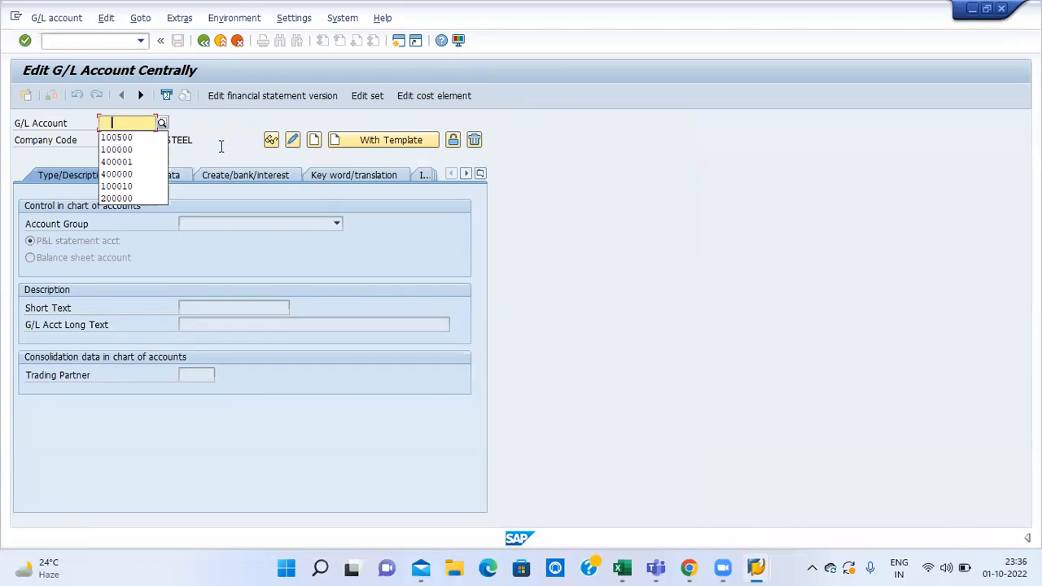
key("Down")
key("Down")
key("Return")
key("Return")
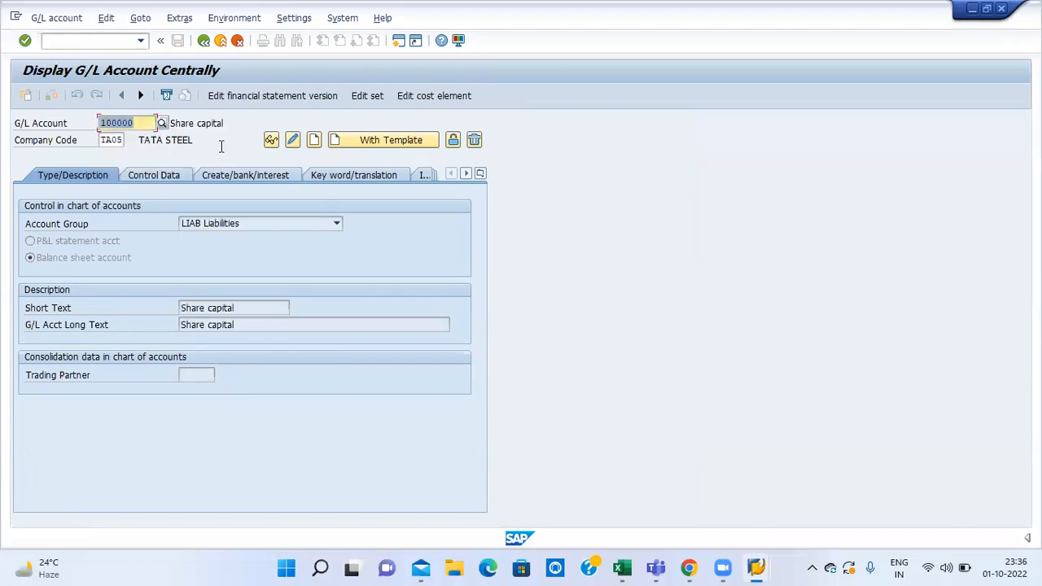
Step: Show the control data of G/L account 100000 and switch the account to change mode
left_click(180, 173)
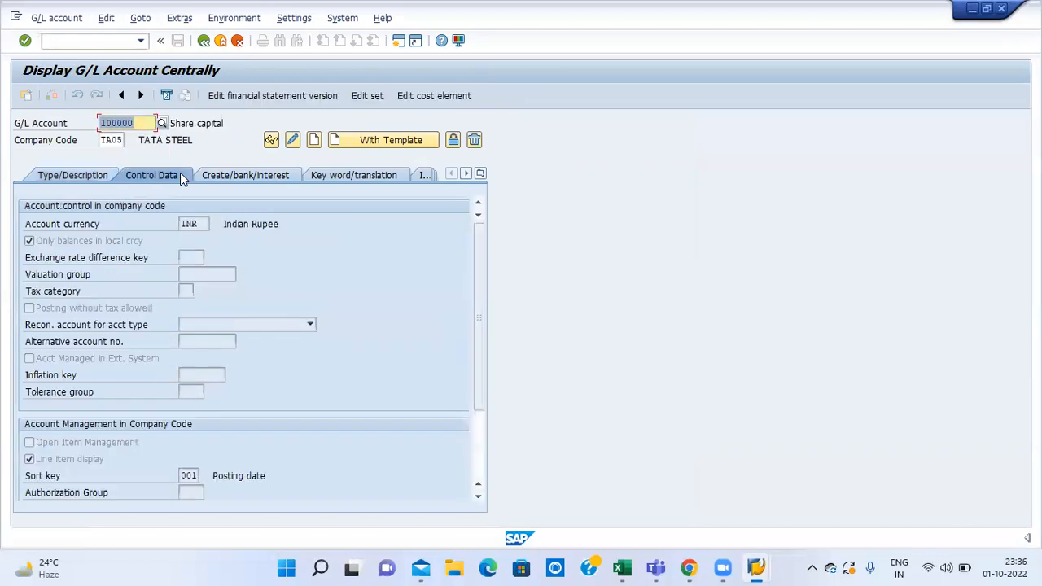
left_click(295, 140)
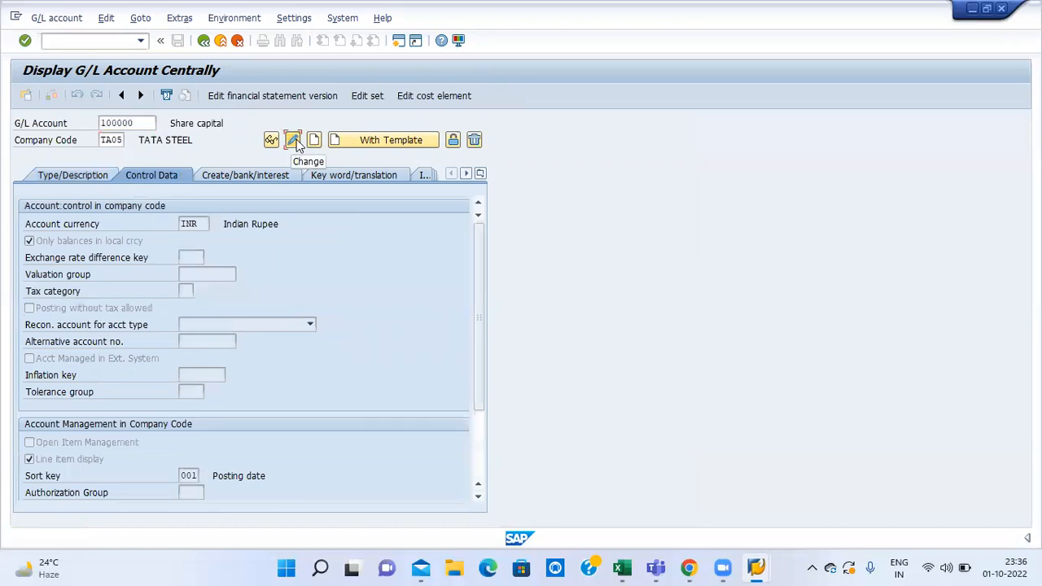